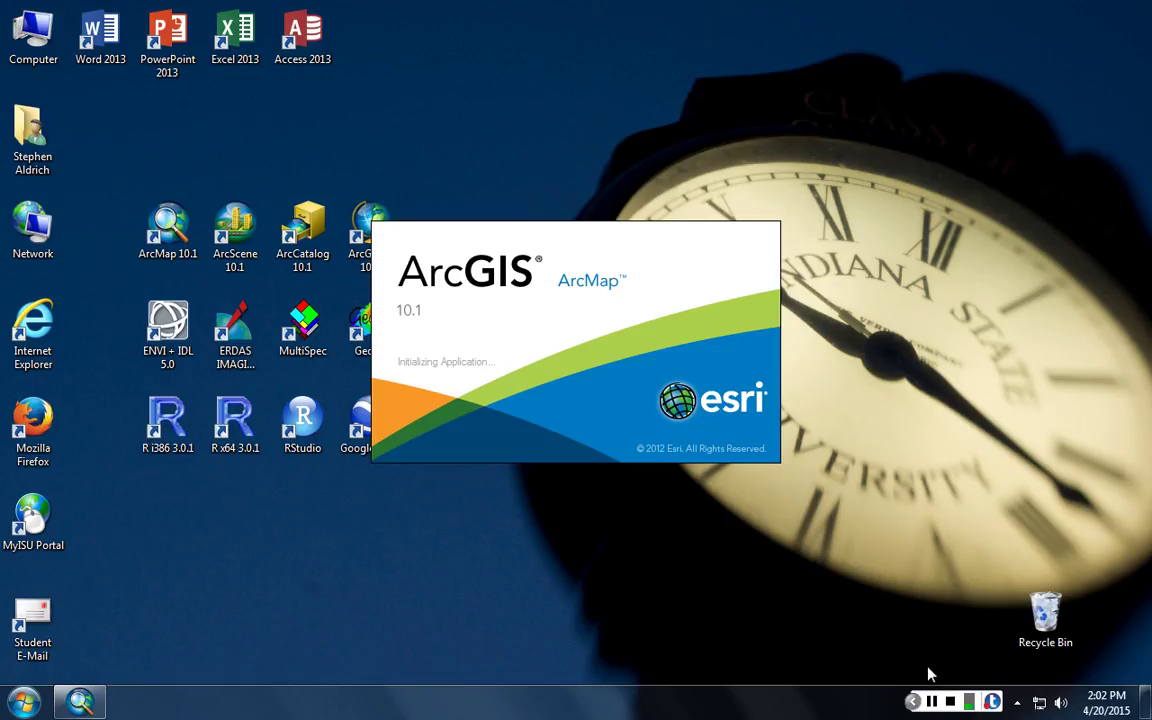
# - Launch ArcMap 10.1 so that it opens a blank Untitled map with an empty Layers frame
pyautogui.click(931, 702)
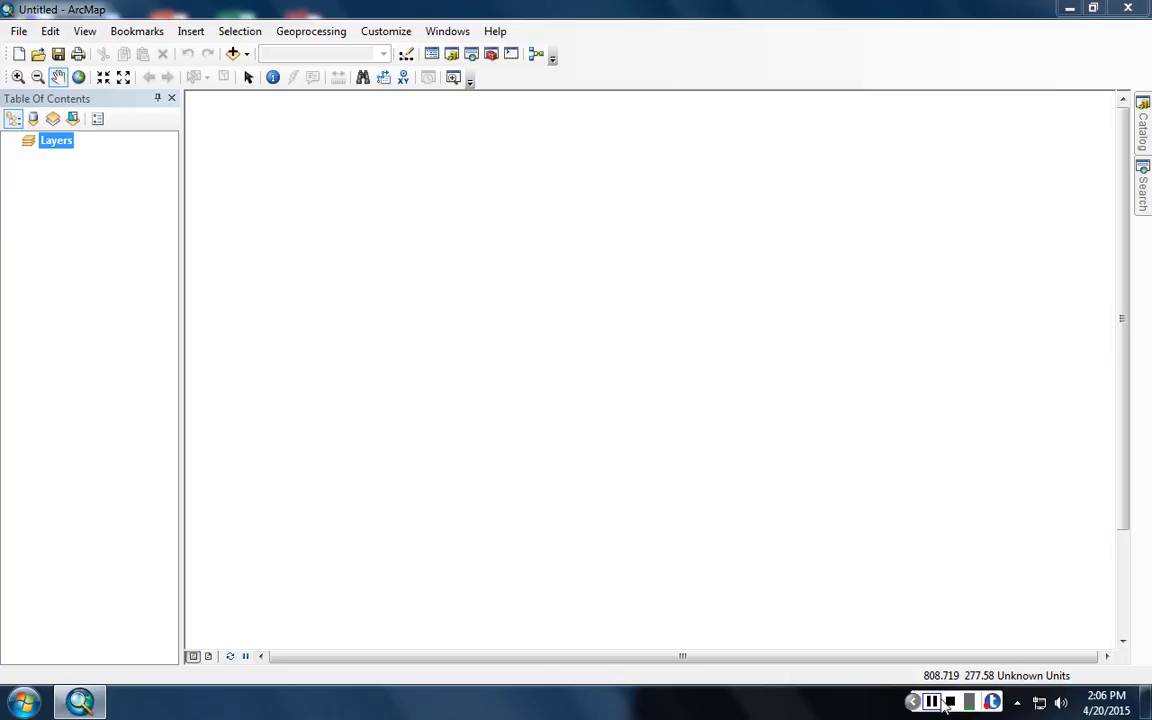
# - Search the Start menu for 'firefox' and launch Mozilla Firefox
pyautogui.press('super')
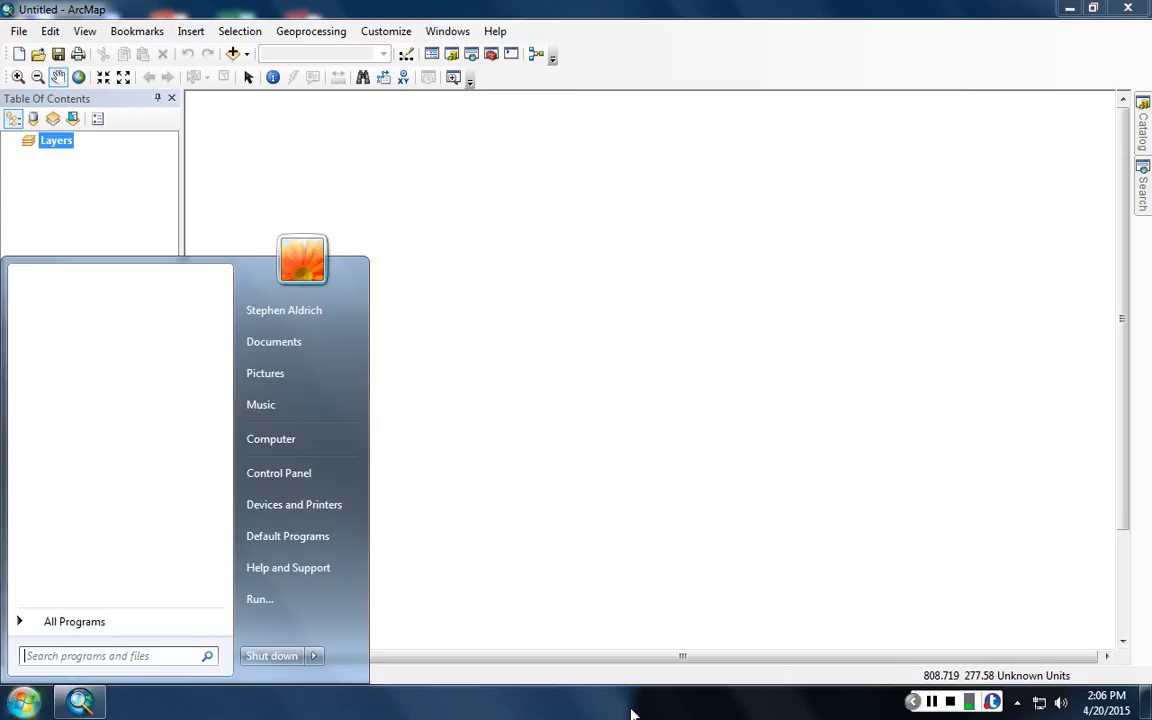
pyautogui.write('chrome')
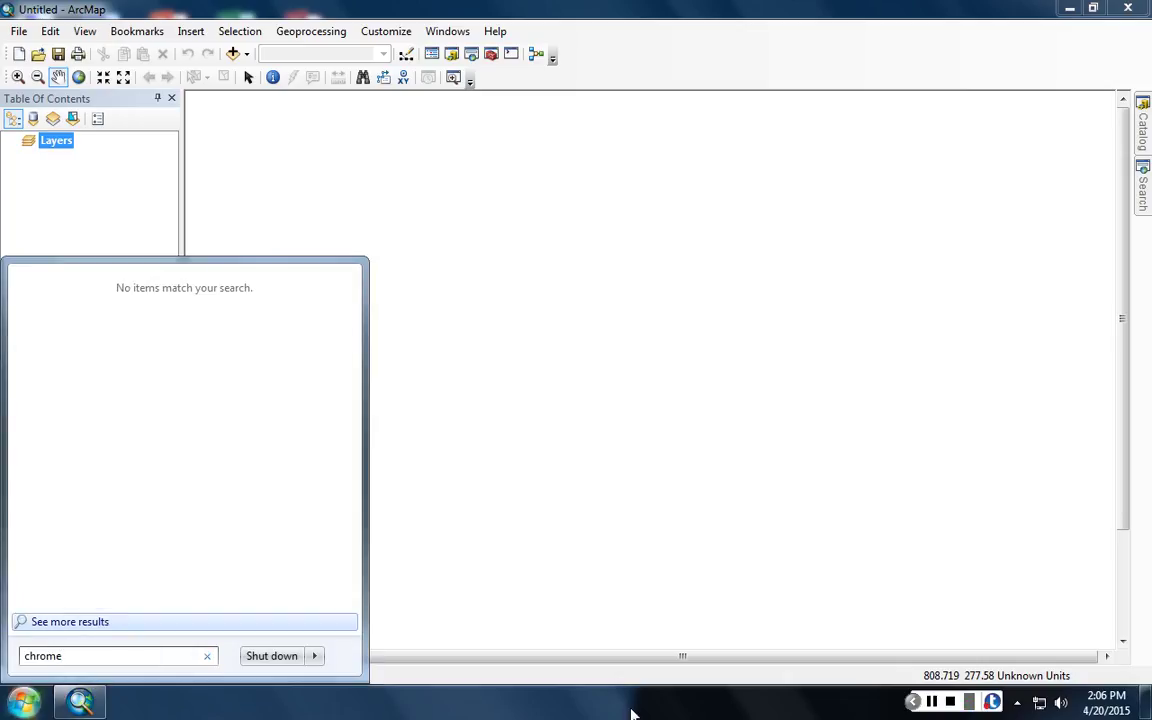
pyautogui.press('BackSpace')
pyautogui.press('BackSpace')
pyautogui.press('BackSpace')
pyautogui.press('BackSpace')
pyautogui.press('BackSpace')
pyautogui.press('BackSpace')
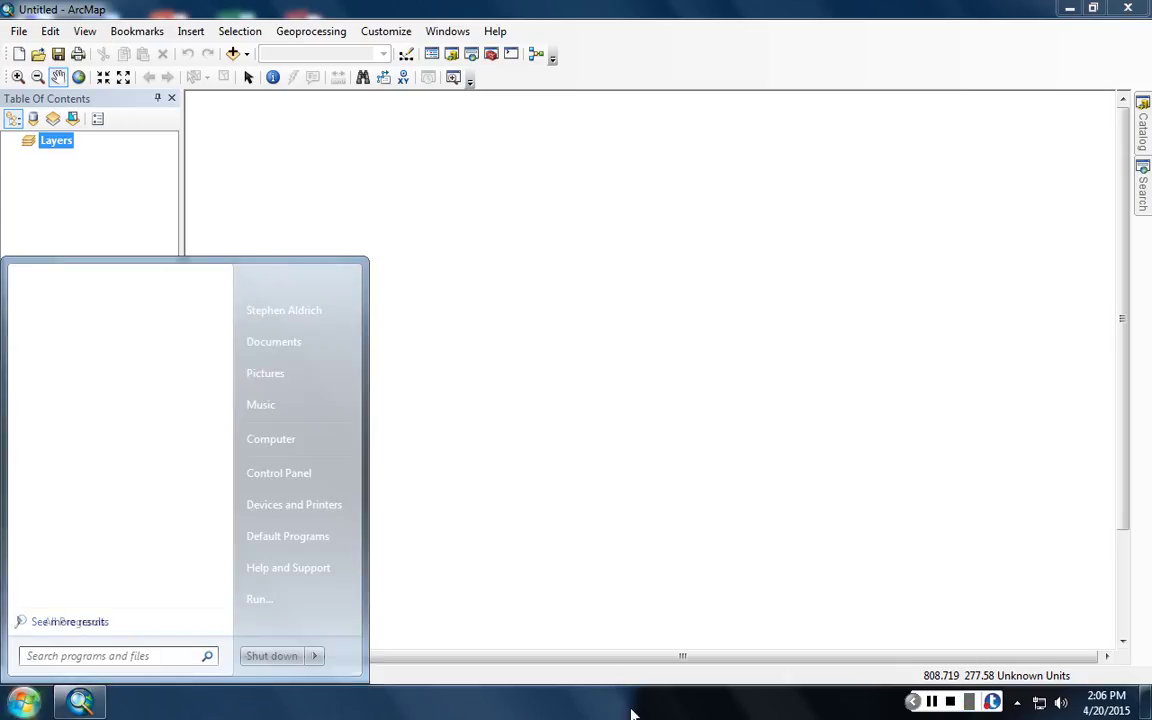
pyautogui.write('firefox')
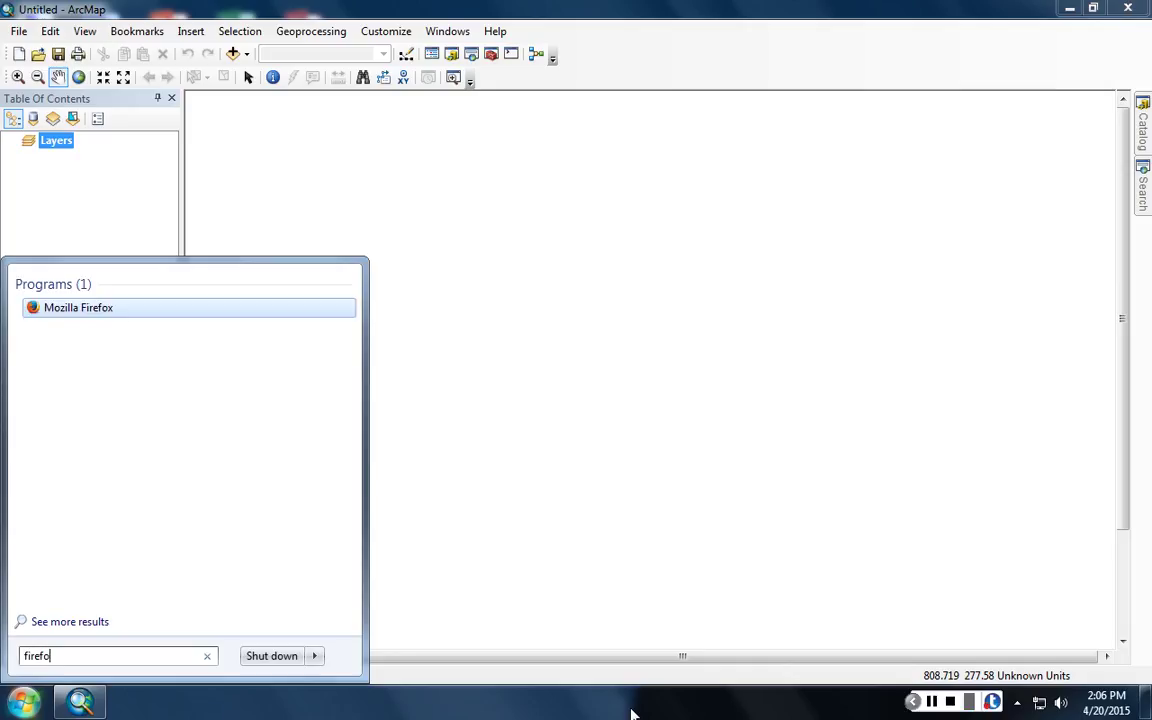
pyautogui.press('Return')
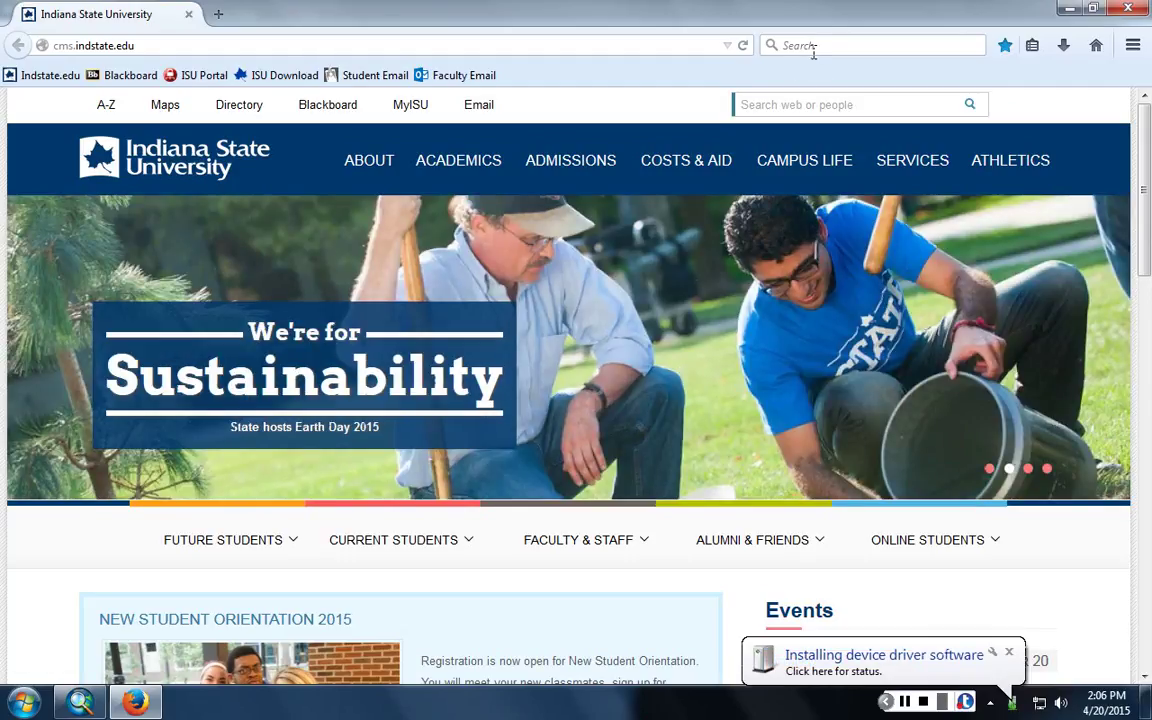
# - Web-search 'esri public information map' and open Esri's Hurricanes & Cyclones map page
pyautogui.click(814, 50)
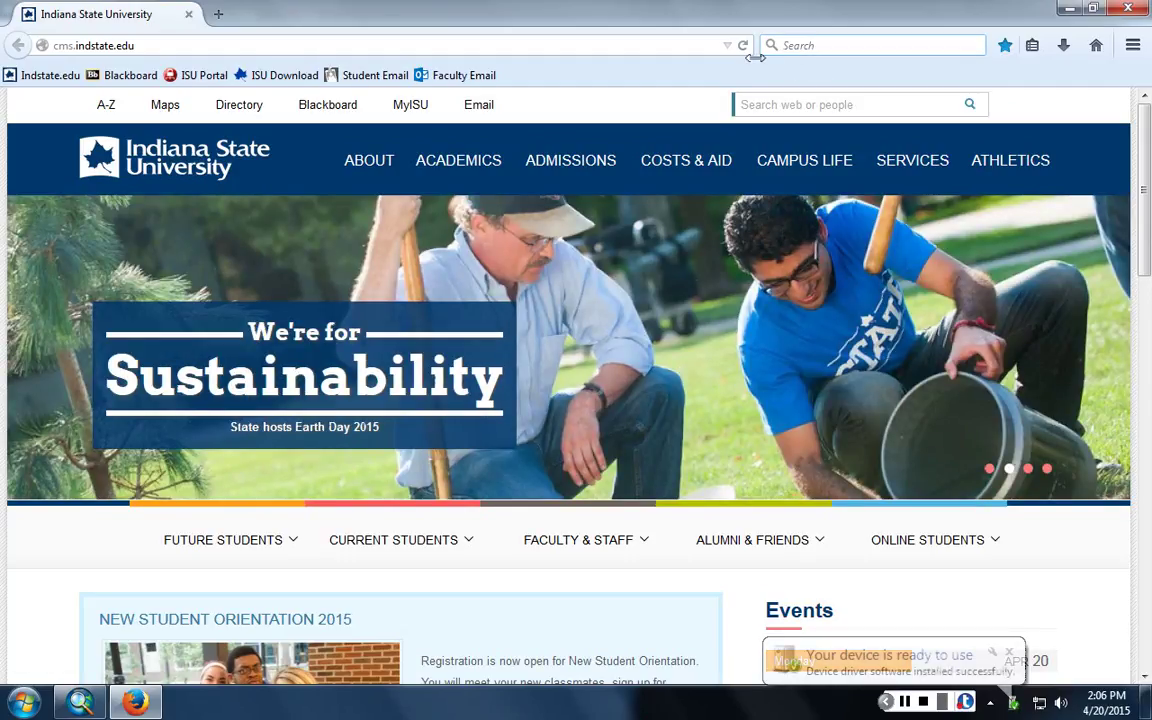
pyautogui.write('esri')
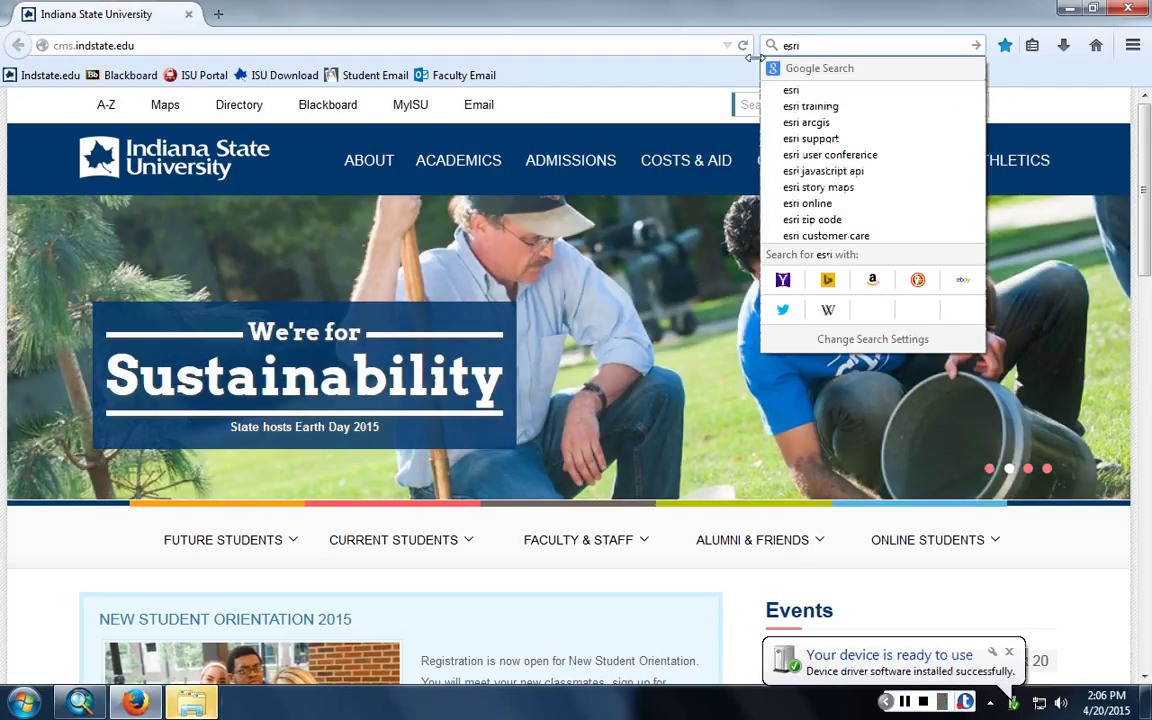
pyautogui.write(' public inf')
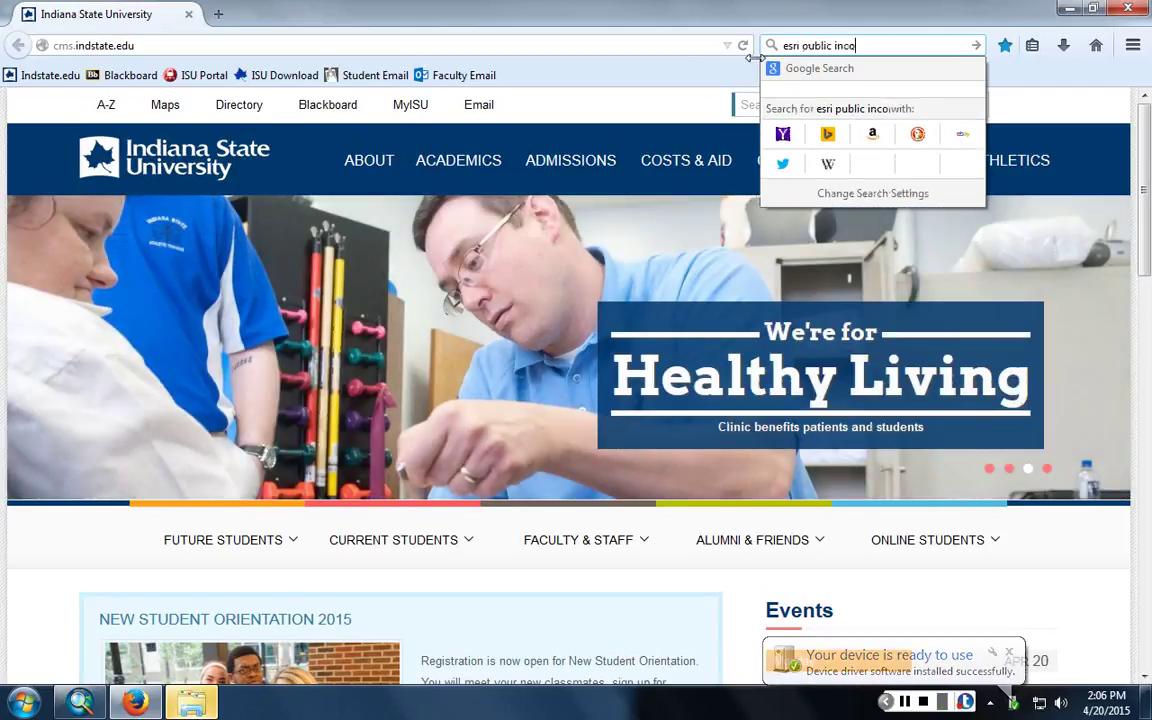
pyautogui.press('BackSpace')
pyautogui.write('formatic')
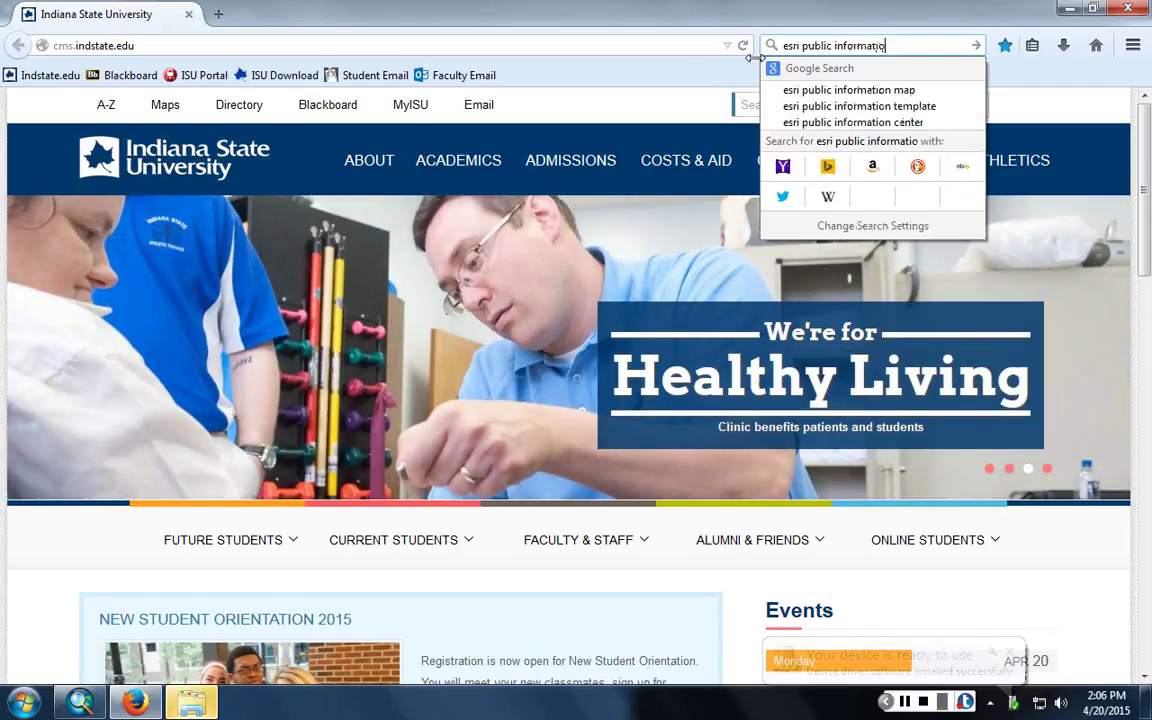
pyautogui.write('n')
pyautogui.press('Down')
pyautogui.press('Return')
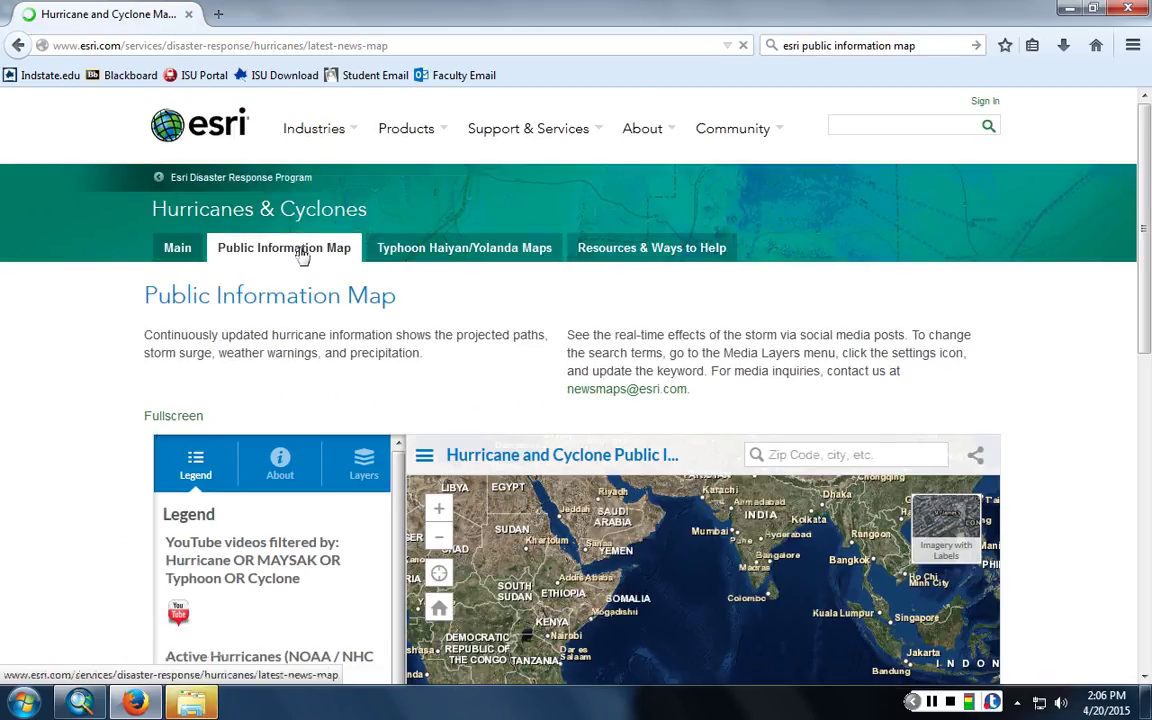
# - Show the map's layer list and turn off Active Hurricanes and Evacuation Centers
pyautogui.scroll(-5, 300, 413)
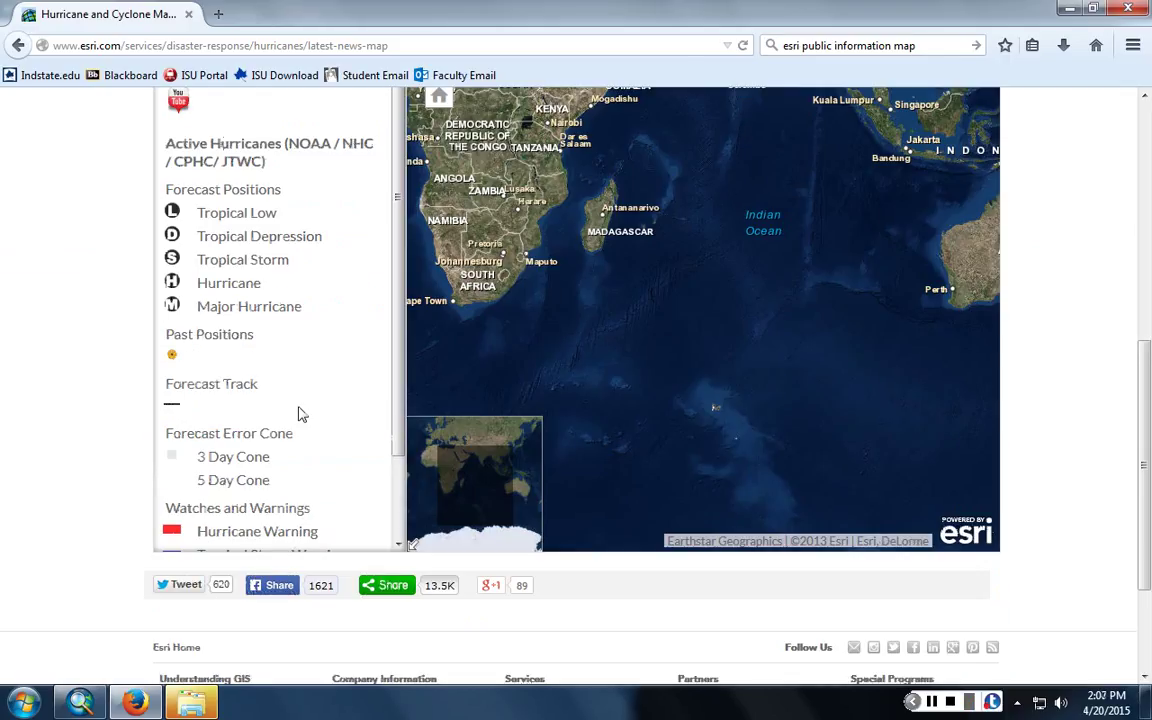
pyautogui.scroll(5, 300, 413)
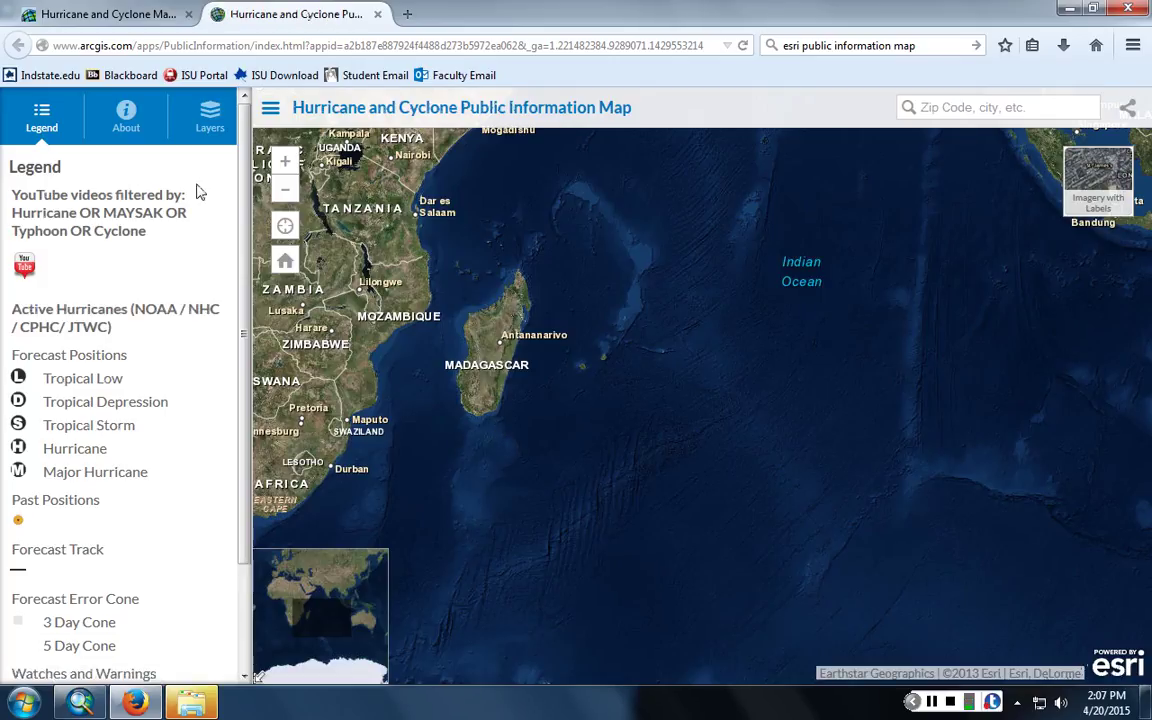
pyautogui.click(210, 133)
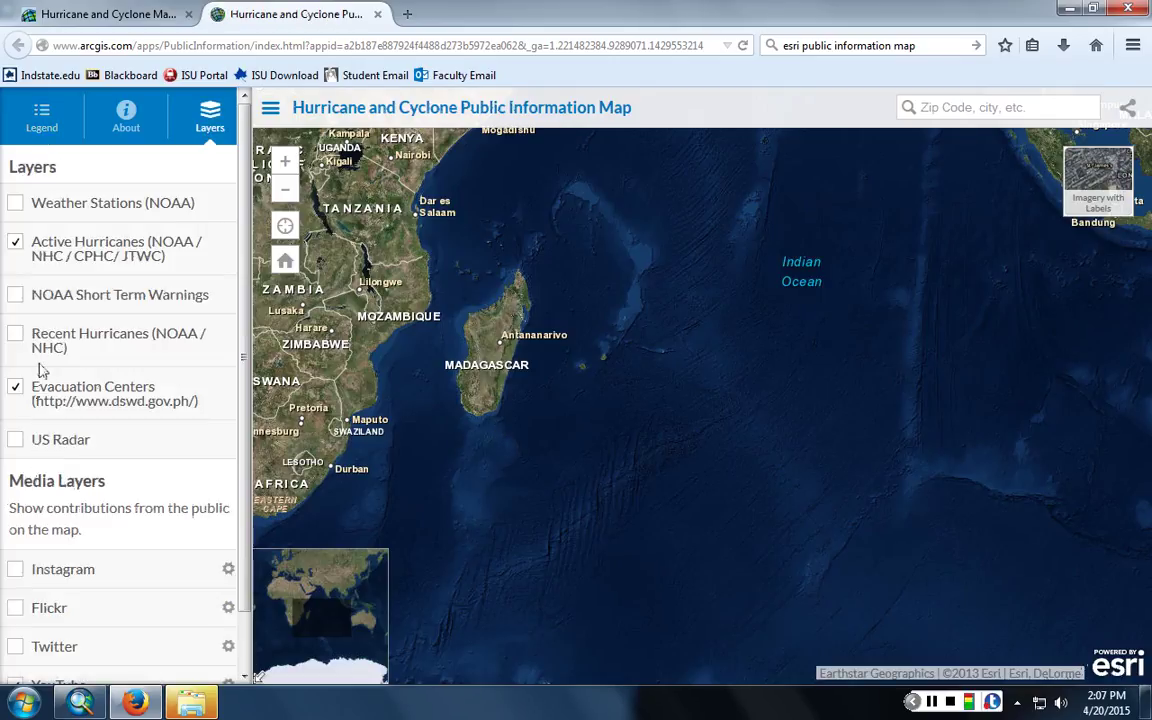
pyautogui.click(14, 245)
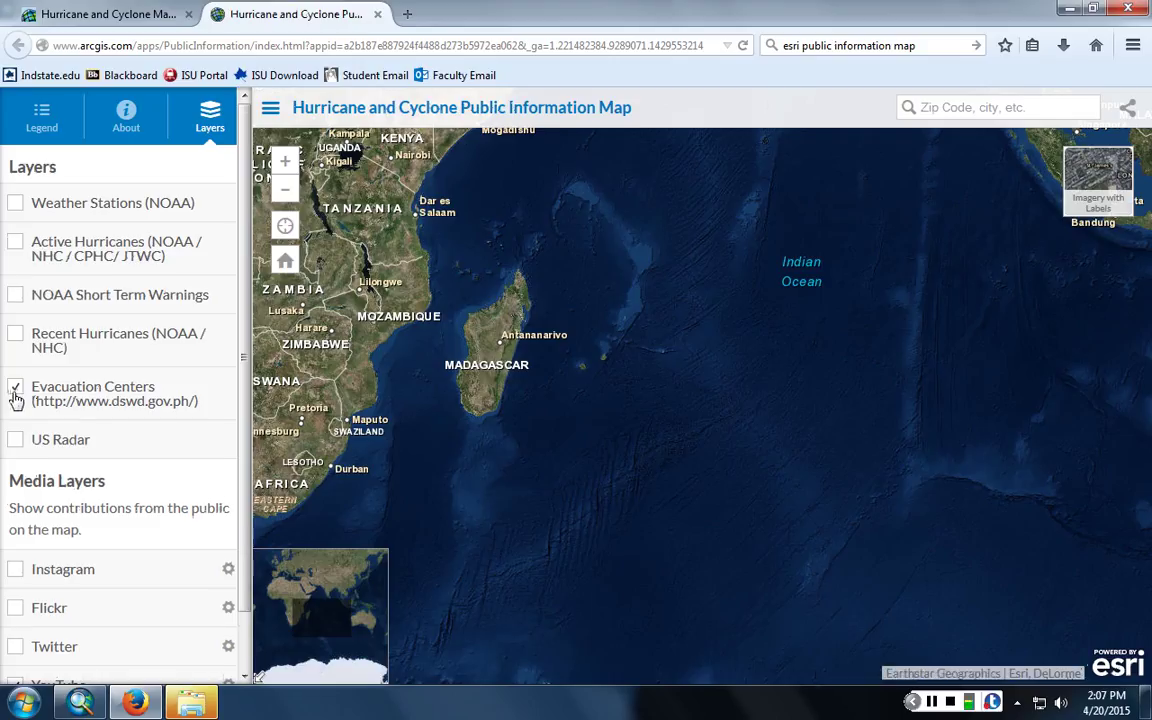
pyautogui.click(15, 386)
# - Swap the YouTube media layer for Twitter and start signing in to Twitter
pyautogui.scroll(-1, 26, 415)
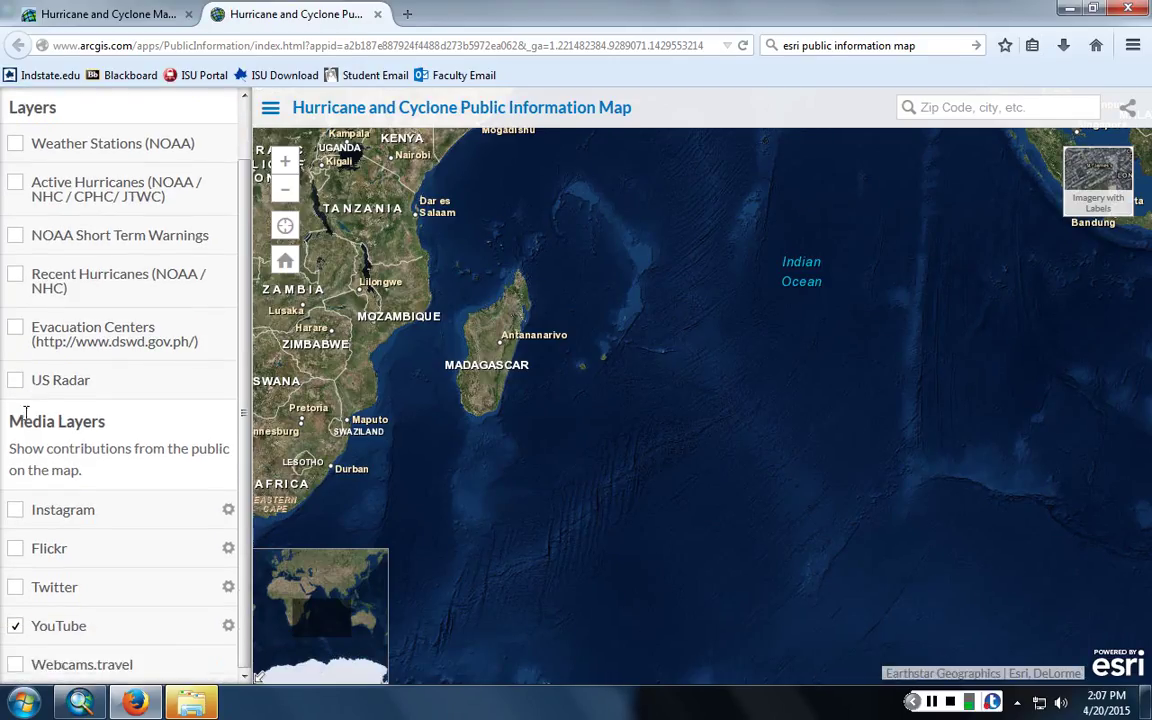
pyautogui.click(16, 626)
pyautogui.click(15, 587)
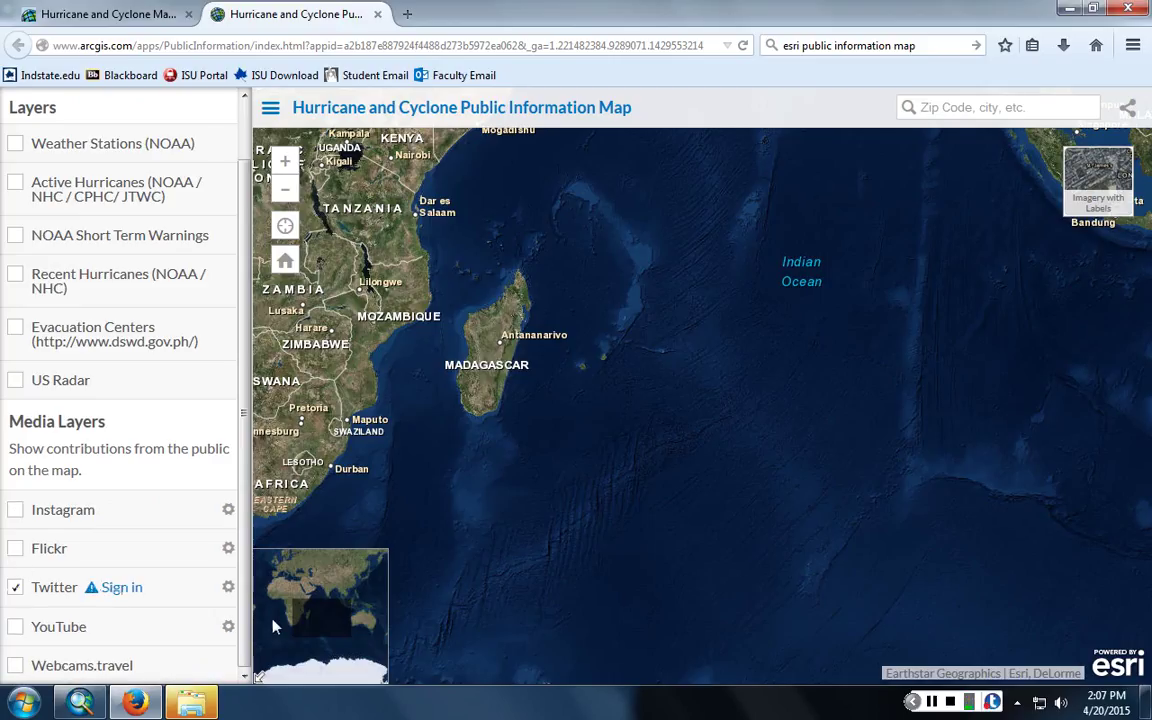
pyautogui.click(121, 587)
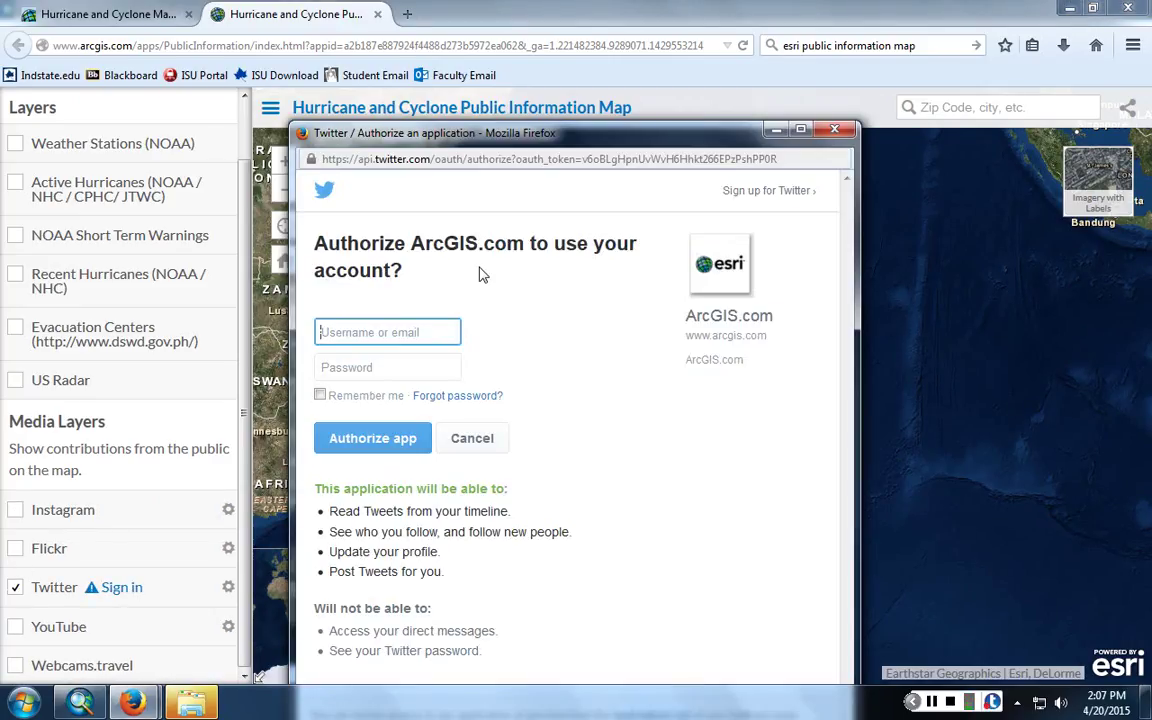
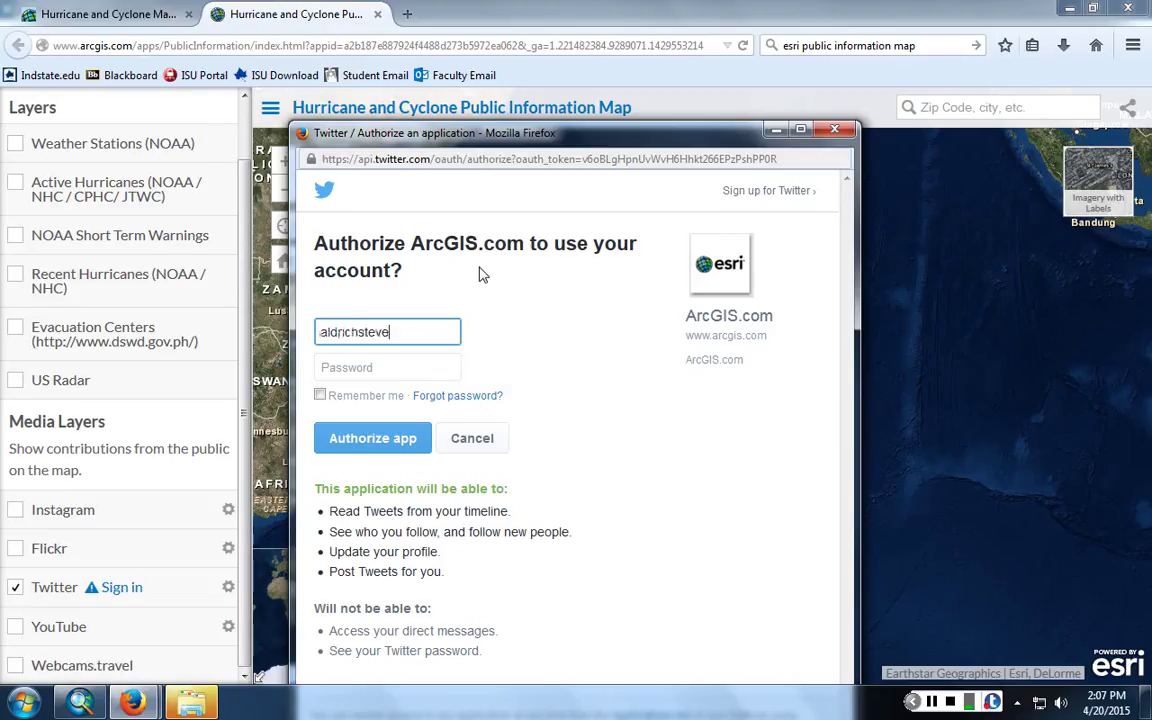
# - Enter the Twitter account username and password to authorize ArcGIS.com
pyautogui.press('Tab')
pyautogui.write('****')
pyautogui.press('BackSpace')
pyautogui.press('BackSpace')
pyautogui.press('BackSpace')
pyautogui.press('BackSpace')
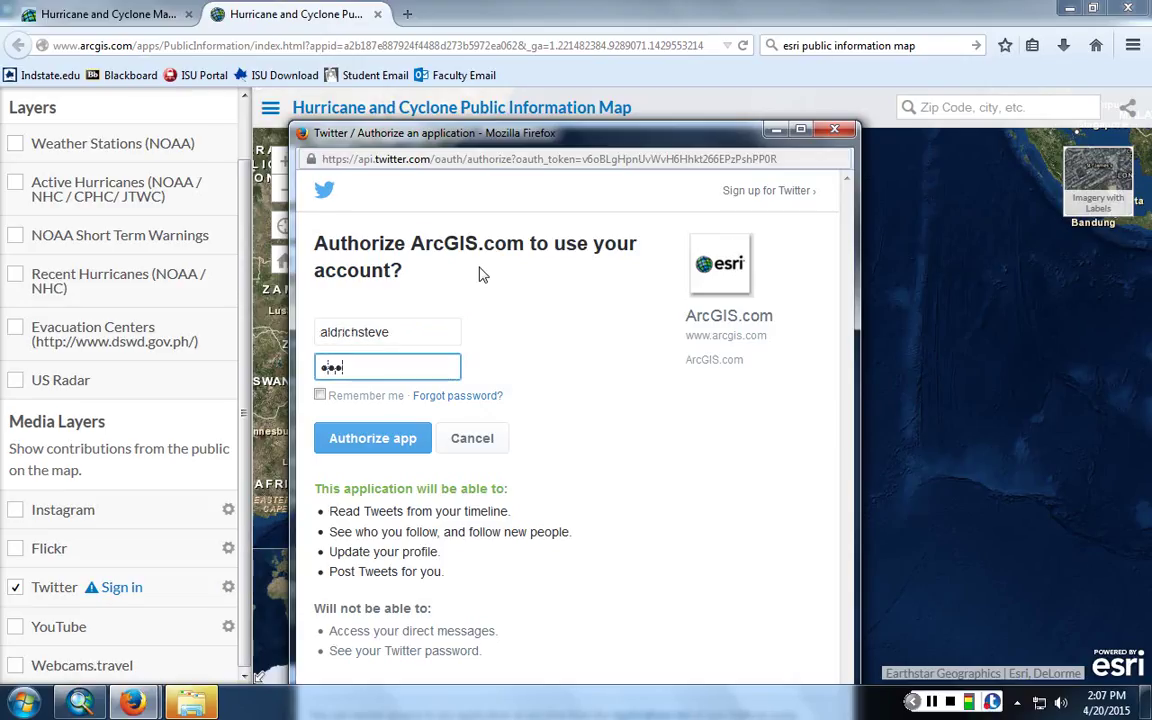
pyautogui.write('********')
pyautogui.press('Return')
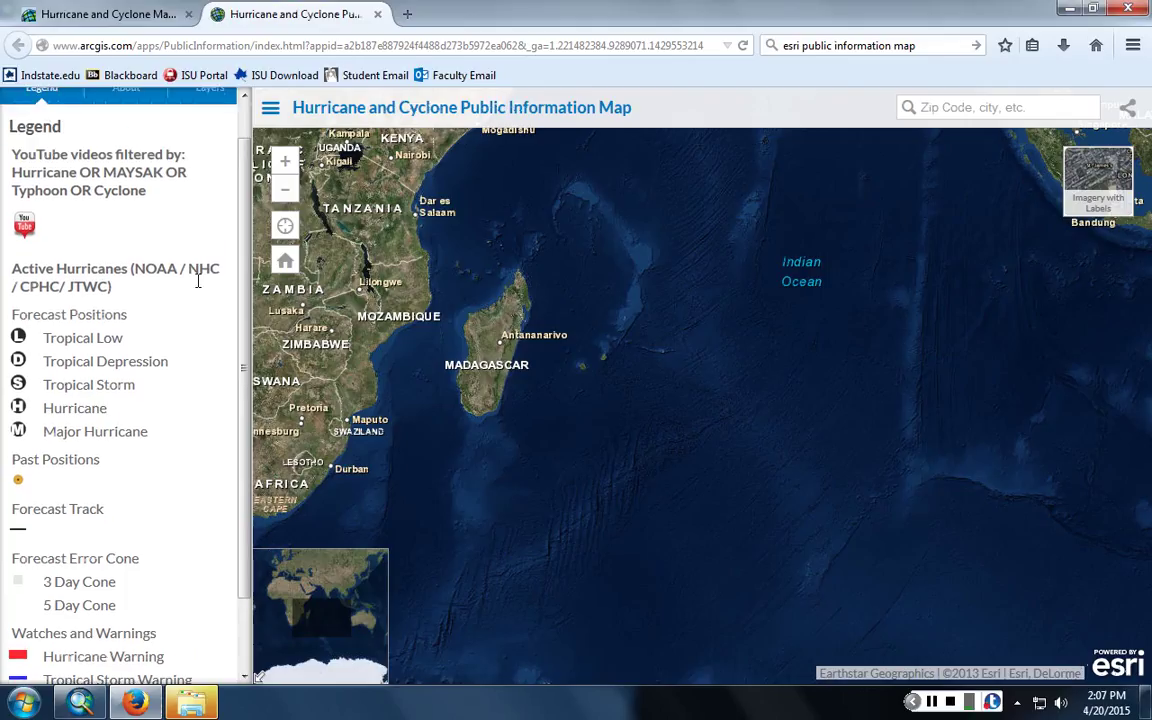
# - Turn off Evacuation Centers, enable Twitter instead of YouTube, and open Twitter settings
pyautogui.click(213, 128)
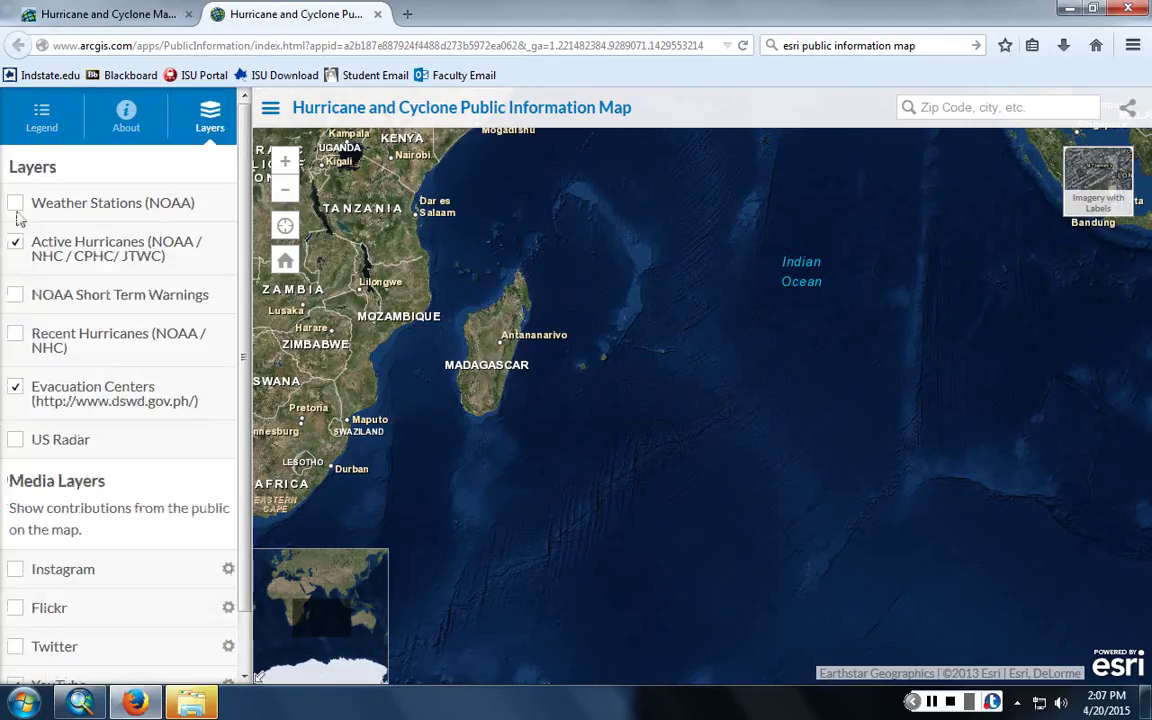
pyautogui.click(16, 389)
pyautogui.scroll(-1, 18, 400)
pyautogui.click(20, 625)
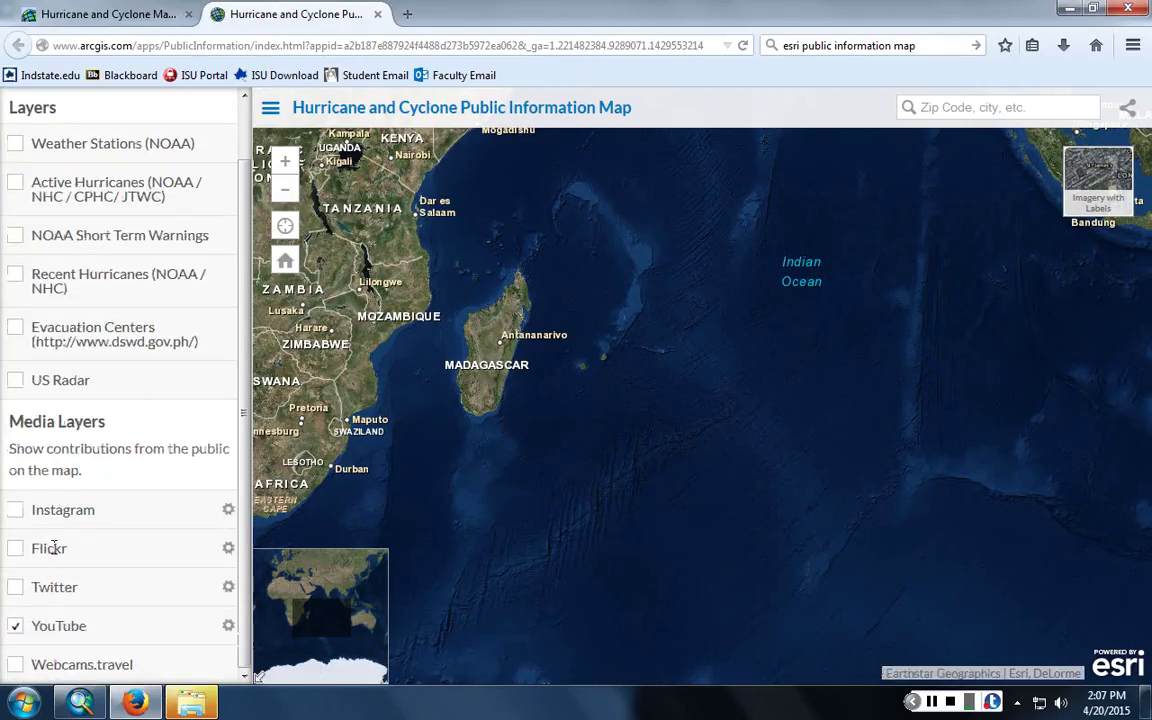
pyautogui.click(20, 625)
pyautogui.click(15, 587)
pyautogui.click(229, 586)
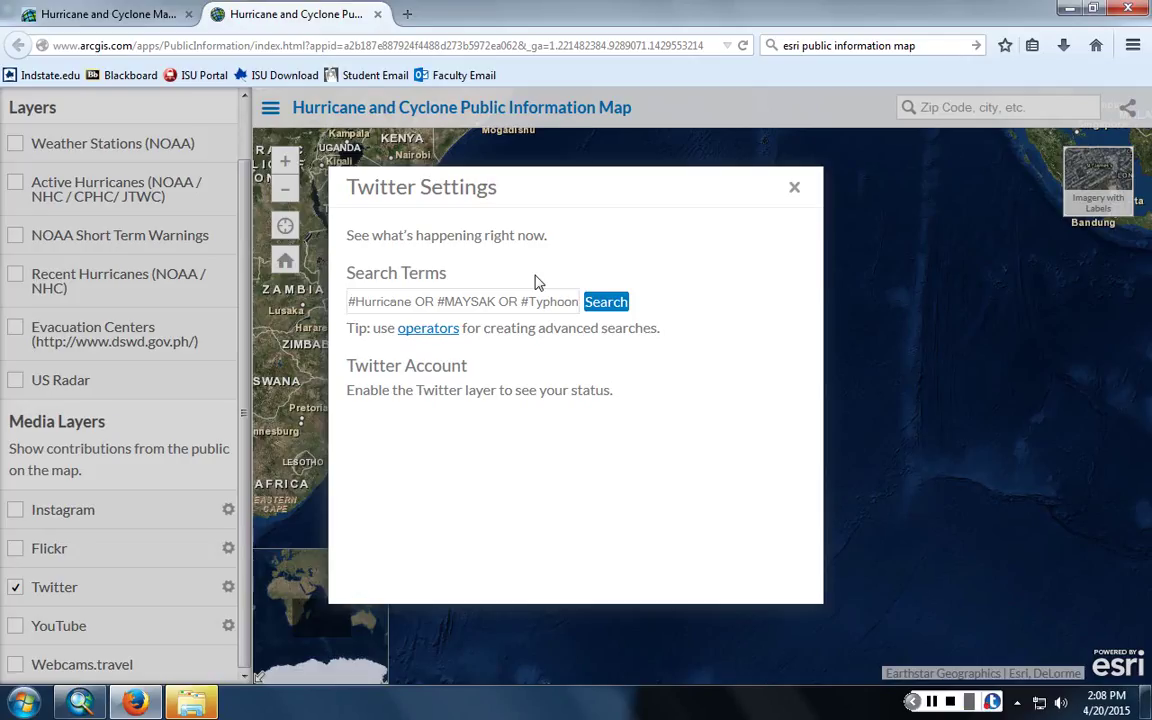
# - Replace the hurricane search terms with 'tsunami alert' and run the Twitter search
pyautogui.press('BackSpace')
pyautogui.press('BackSpace')
pyautogui.press('BackSpace')
pyautogui.press('End')
pyautogui.press('BackSpace')
pyautogui.press('BackSpace')
pyautogui.press('BackSpace')
pyautogui.press('BackSpace')
pyautogui.press('BackSpace')
pyautogui.press('BackSpace')
pyautogui.press('BackSpace')
pyautogui.press('BackSpace')
pyautogui.press('BackSpace')
pyautogui.press('BackSpace')
pyautogui.press('BackSpace')
pyautogui.press('BackSpace')
pyautogui.press('BackSpace')
pyautogui.press('BackSpace')
pyautogui.press('BackSpace')
pyautogui.press('BackSpace')
pyautogui.press('BackSpace')
pyautogui.press('BackSpace')
pyautogui.press('BackSpace')
pyautogui.press('BackSpace')
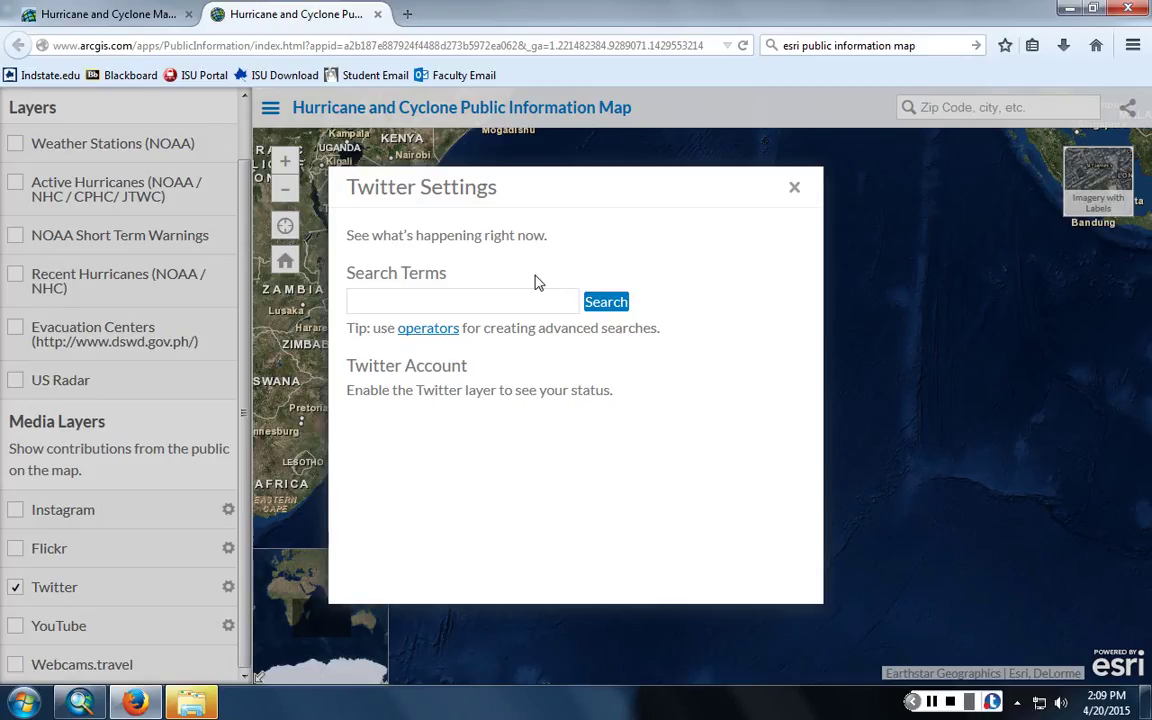
pyautogui.write('tsunami alert')
pyautogui.press('Return')
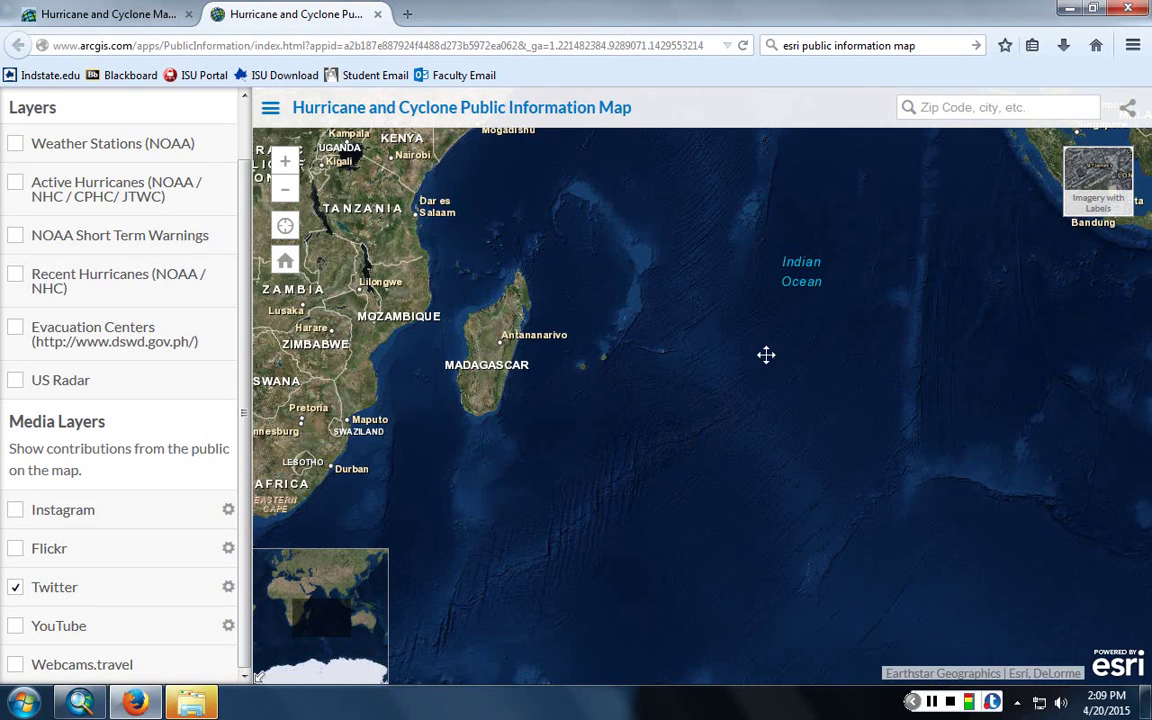
# - Reposition the map on Chicago and Indiana, then bring up Twitter settings again
pyautogui.moveTo(766, 354); pyautogui.dragTo(542, 393)
pyautogui.scroll(-2, 320, 305)
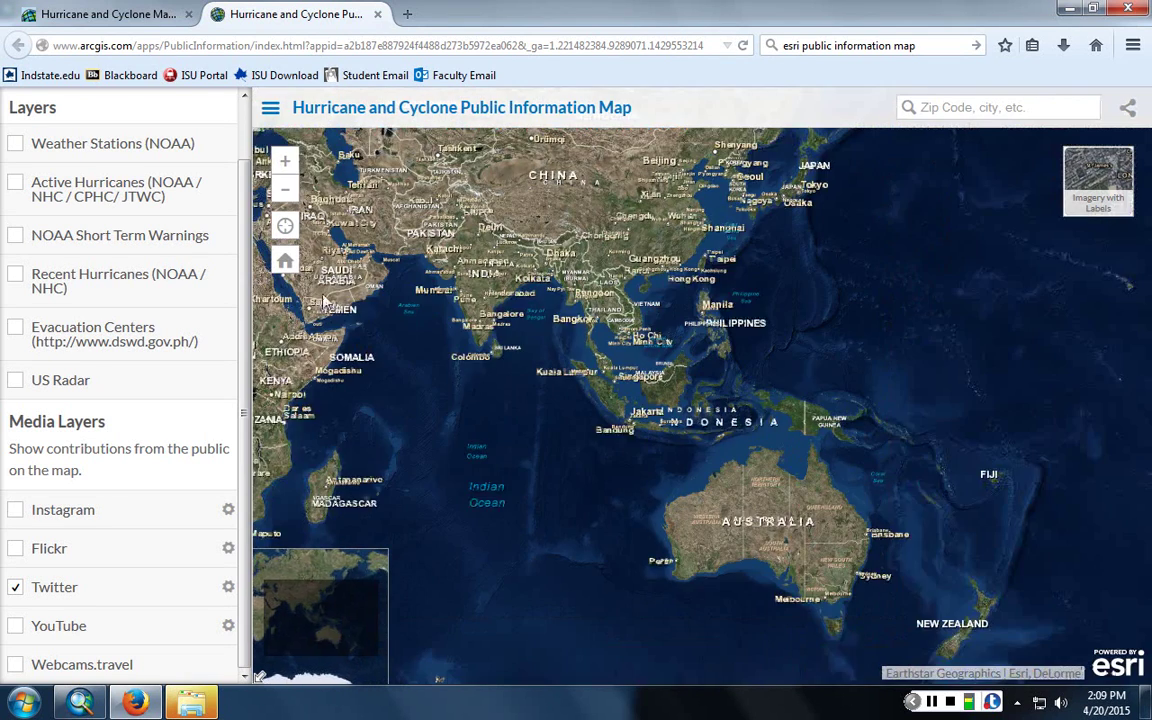
pyautogui.click(285, 260)
pyautogui.moveTo(482, 306); pyautogui.dragTo(835, 392)
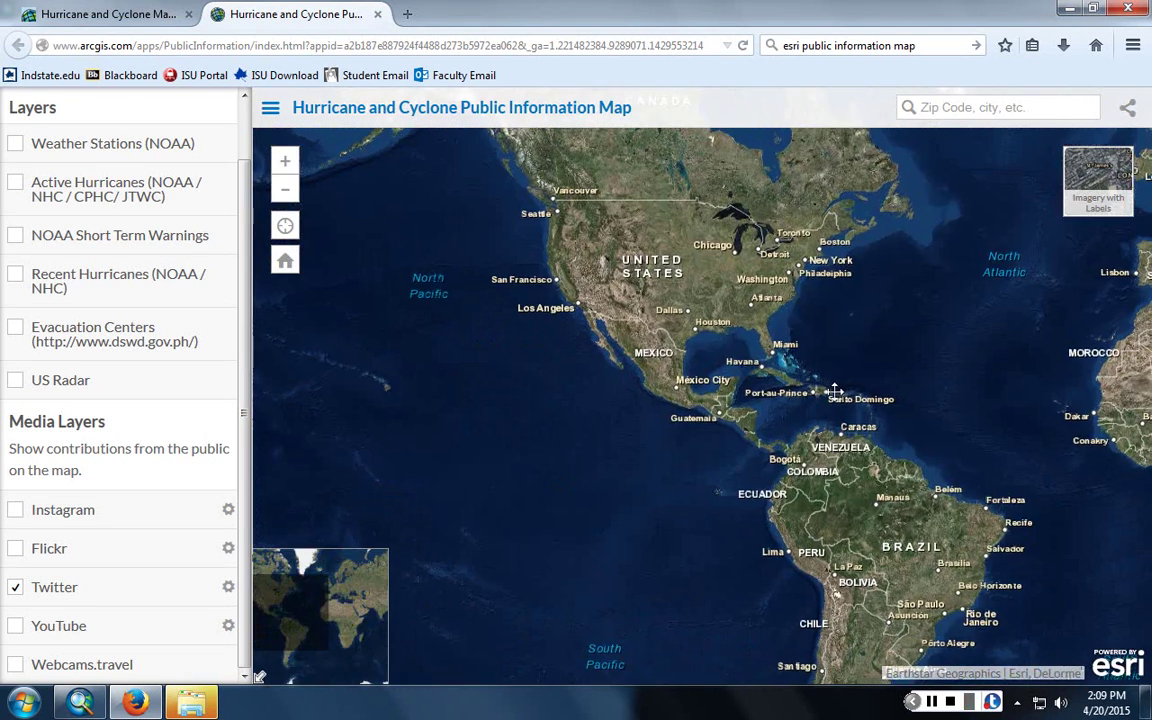
pyautogui.scroll(5, 660, 255)
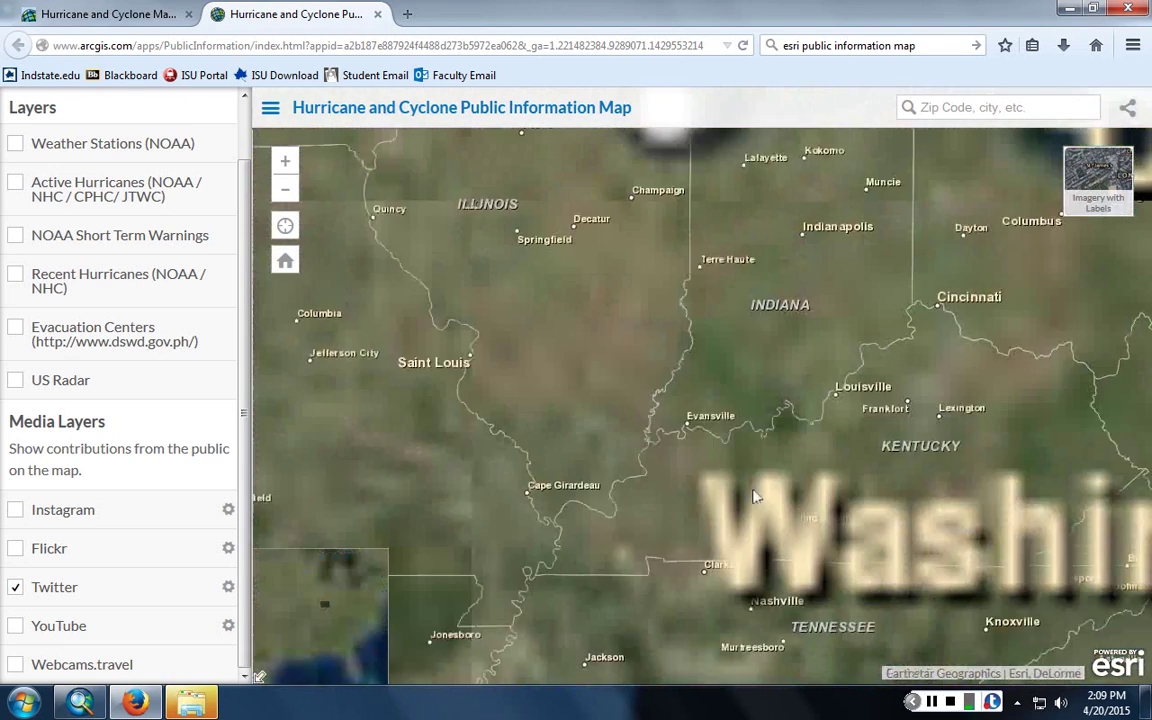
pyautogui.moveTo(871, 273); pyautogui.dragTo(858, 540)
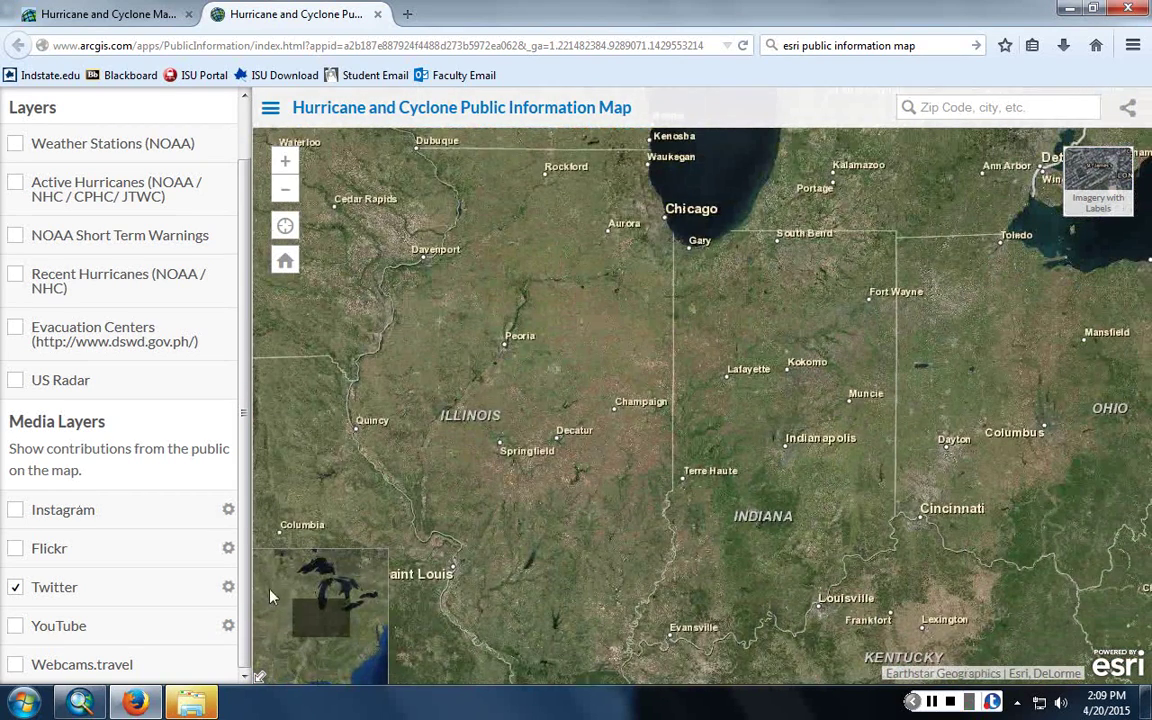
pyautogui.click(228, 587)
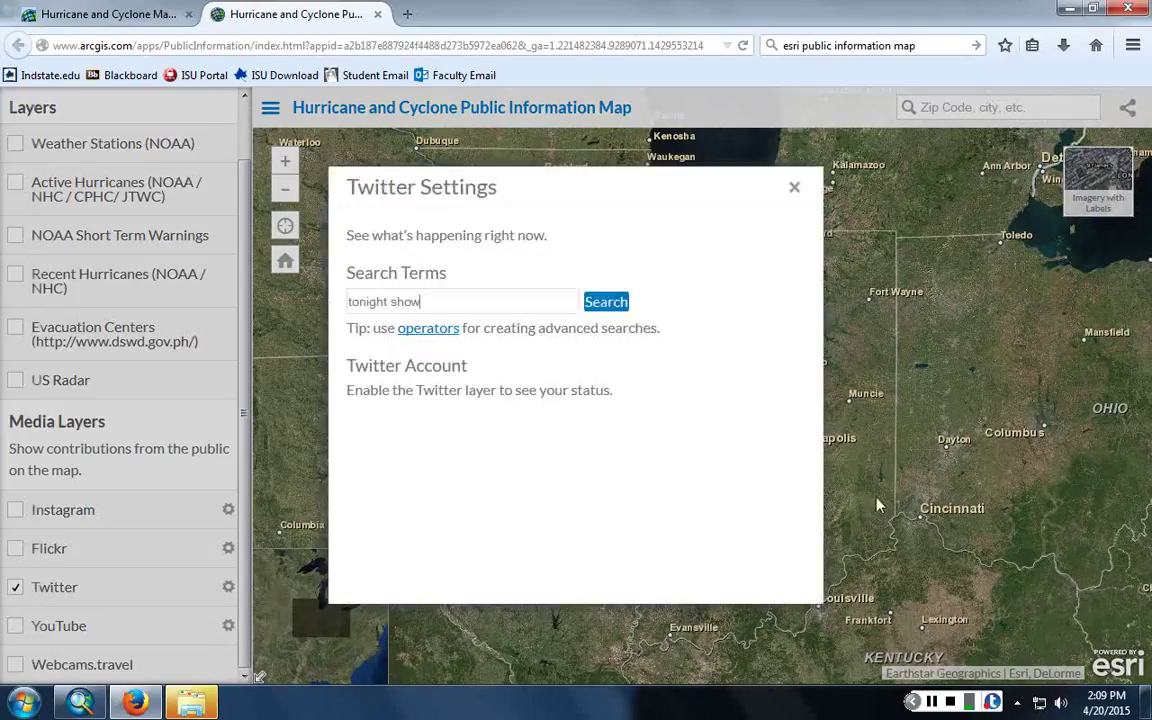
# - Run the 'tonight show' Twitter search and read the tweet east of Terre Haute
pyautogui.click(603, 305)
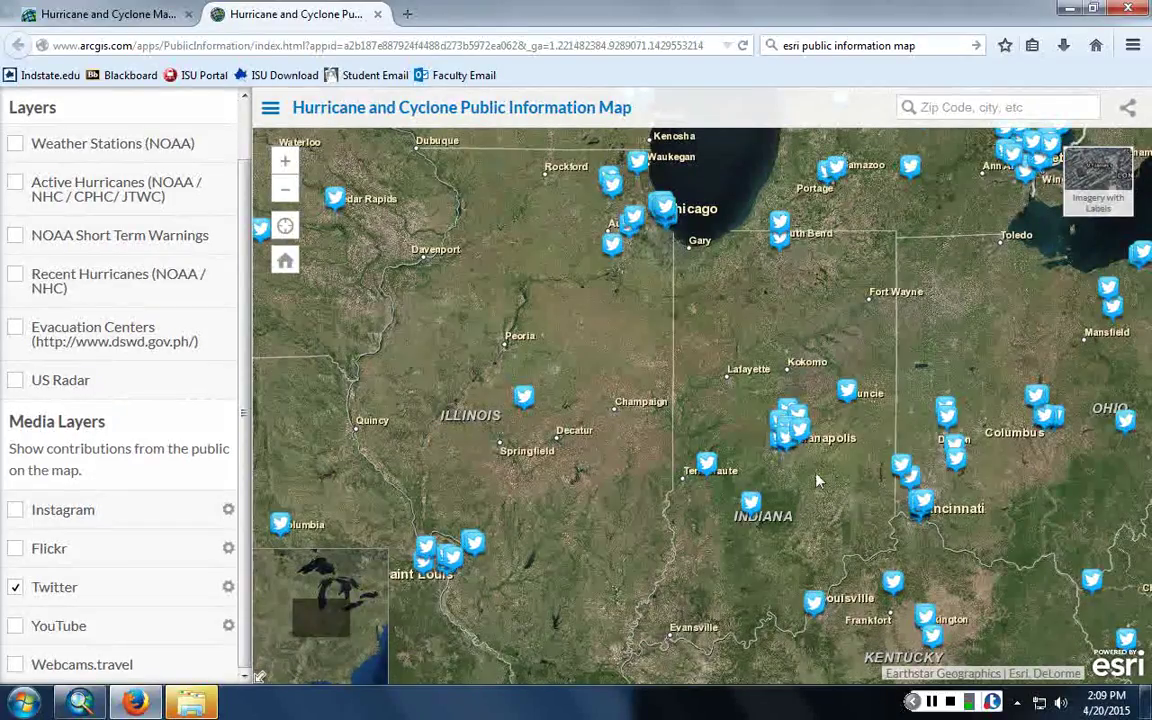
pyautogui.scroll(5, 706, 484)
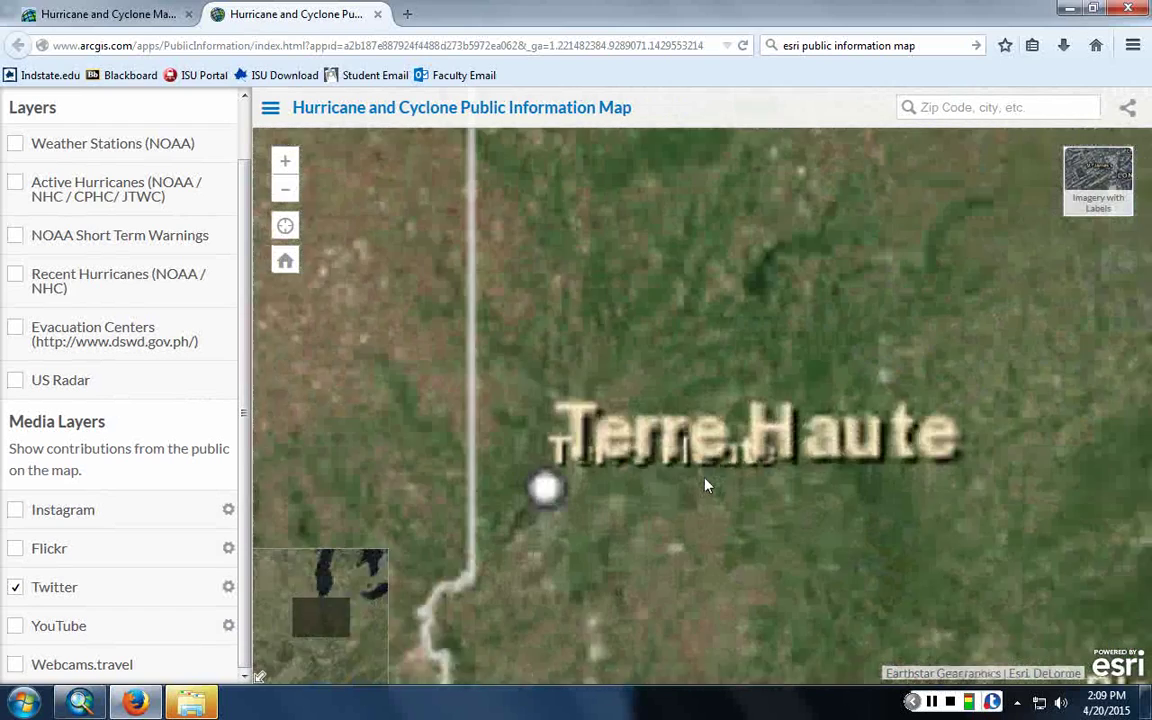
pyautogui.scroll(-3, 706, 484)
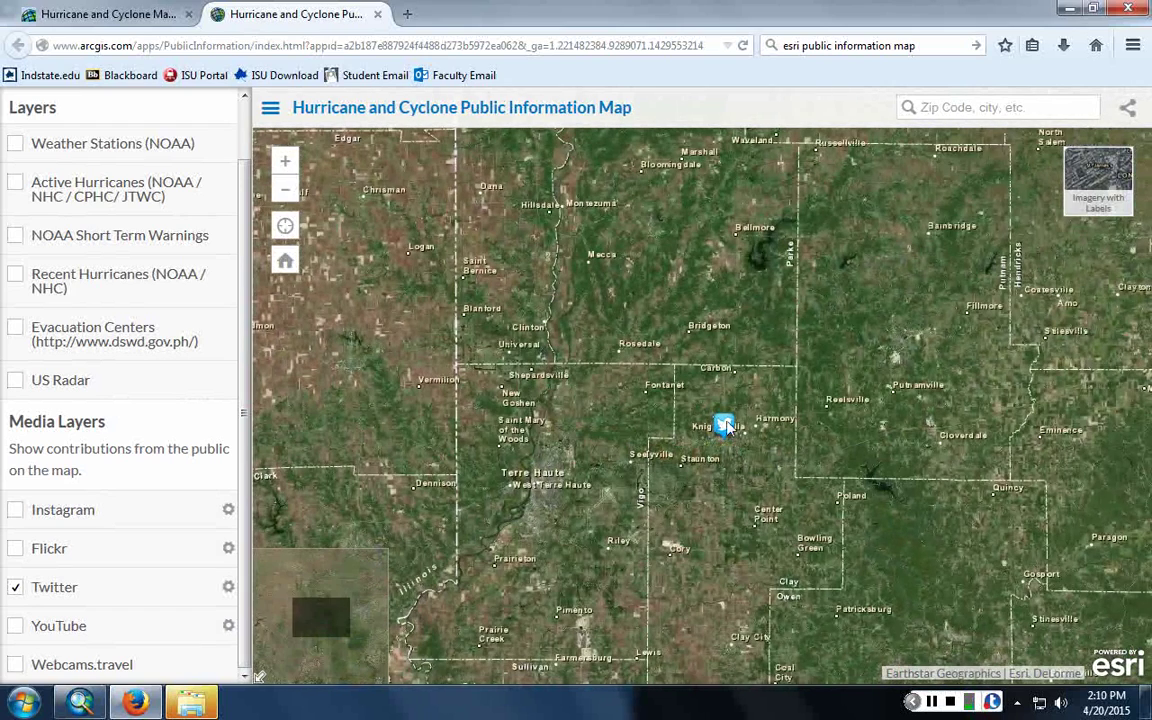
pyautogui.click(726, 426)
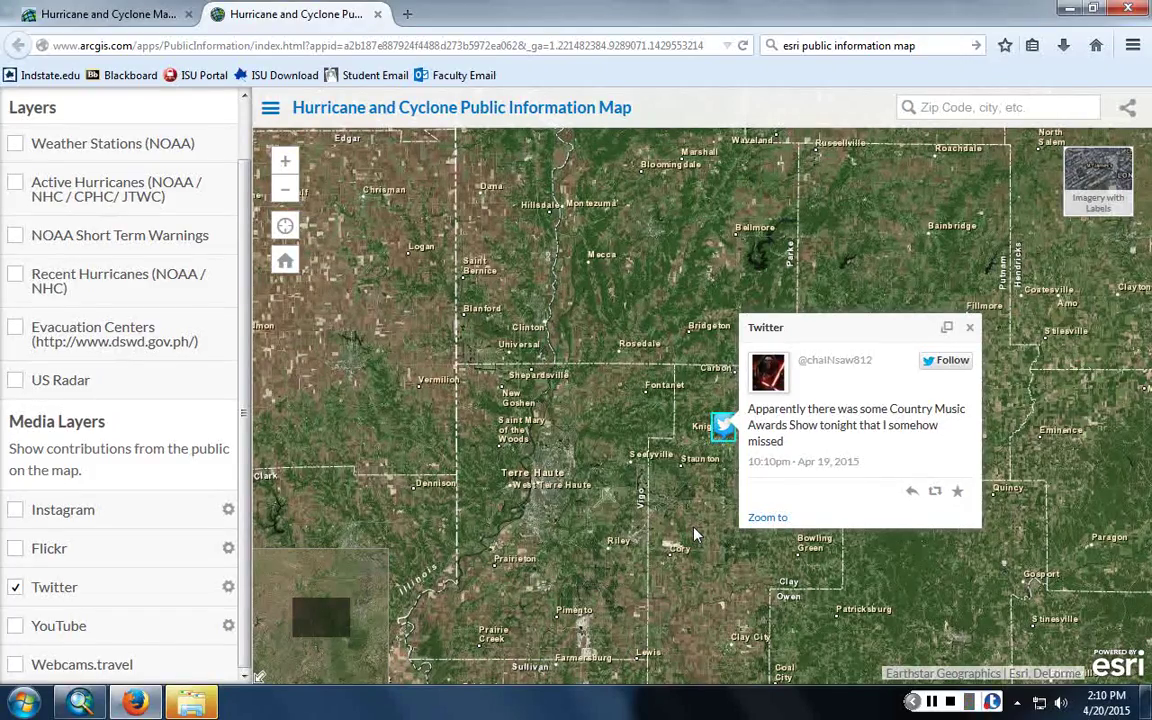
# - Move to Indianapolis and read tweets near Speedway, Avon and east of the city
pyautogui.moveTo(517, 437); pyautogui.dragTo(530, 396)
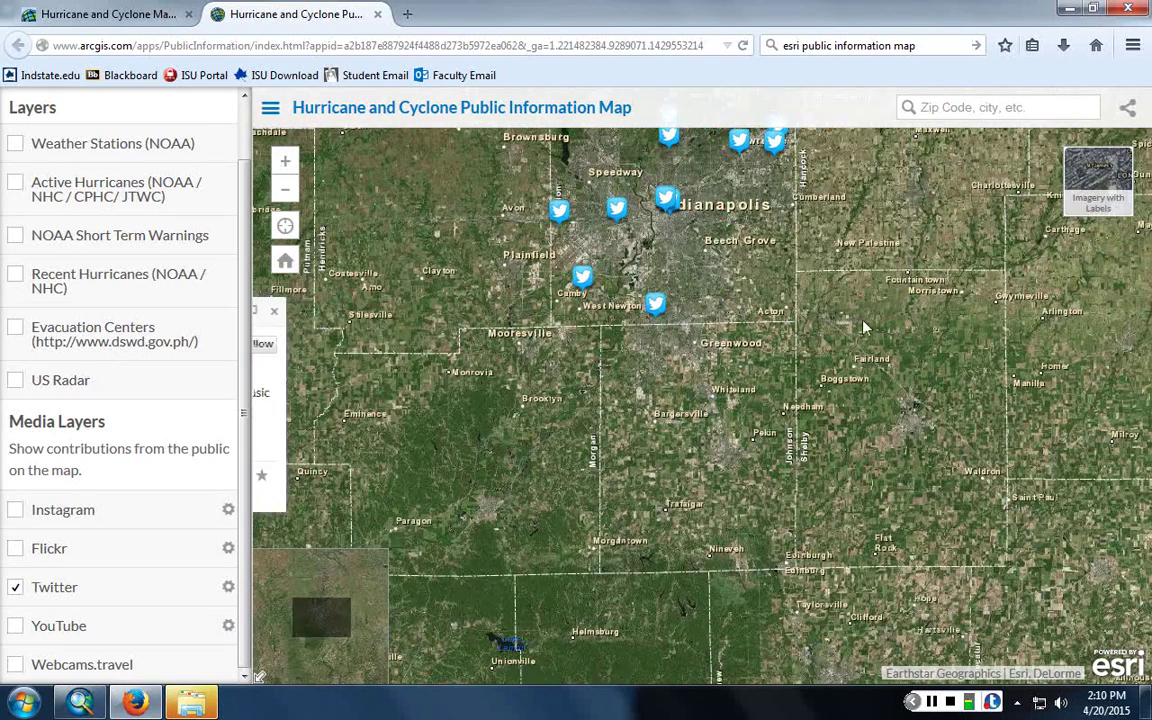
pyautogui.moveTo(756, 300); pyautogui.dragTo(800, 497)
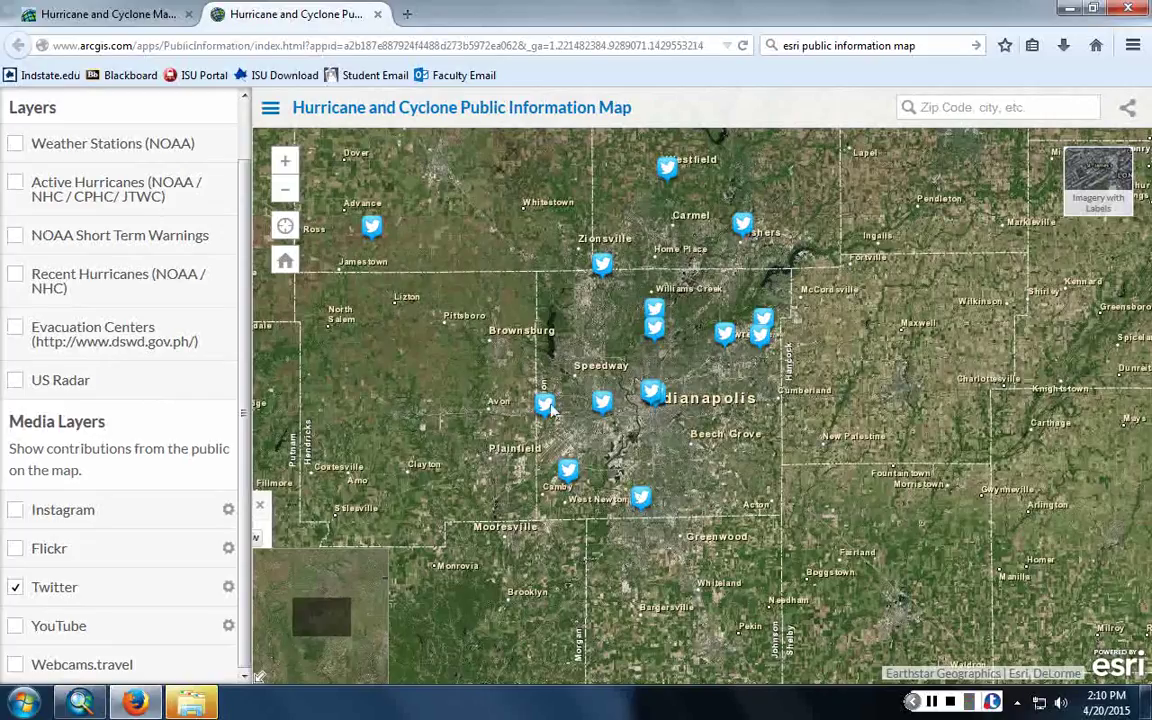
pyautogui.click(602, 402)
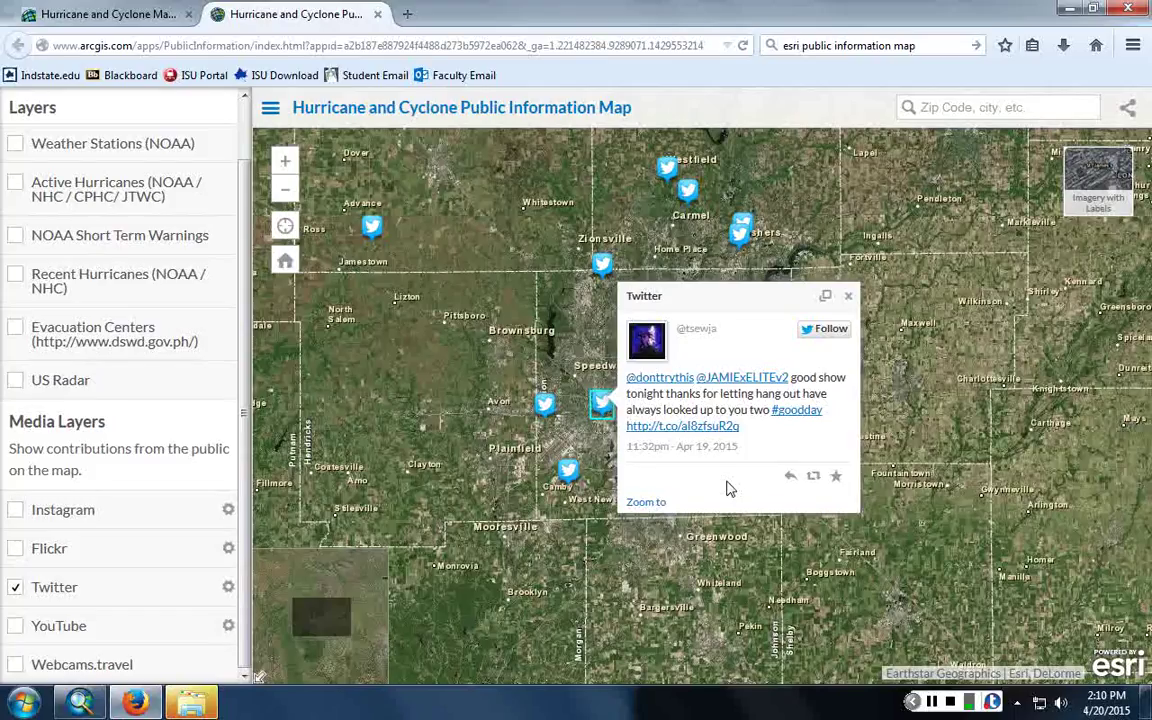
pyautogui.click(544, 405)
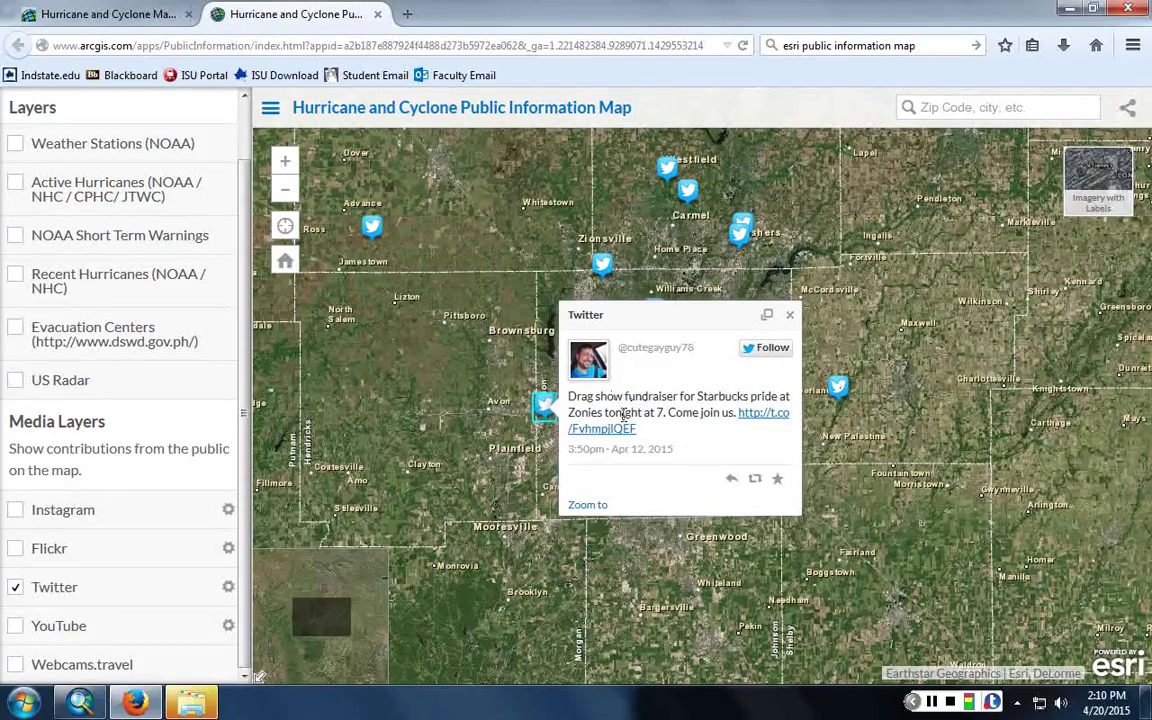
pyautogui.click(838, 387)
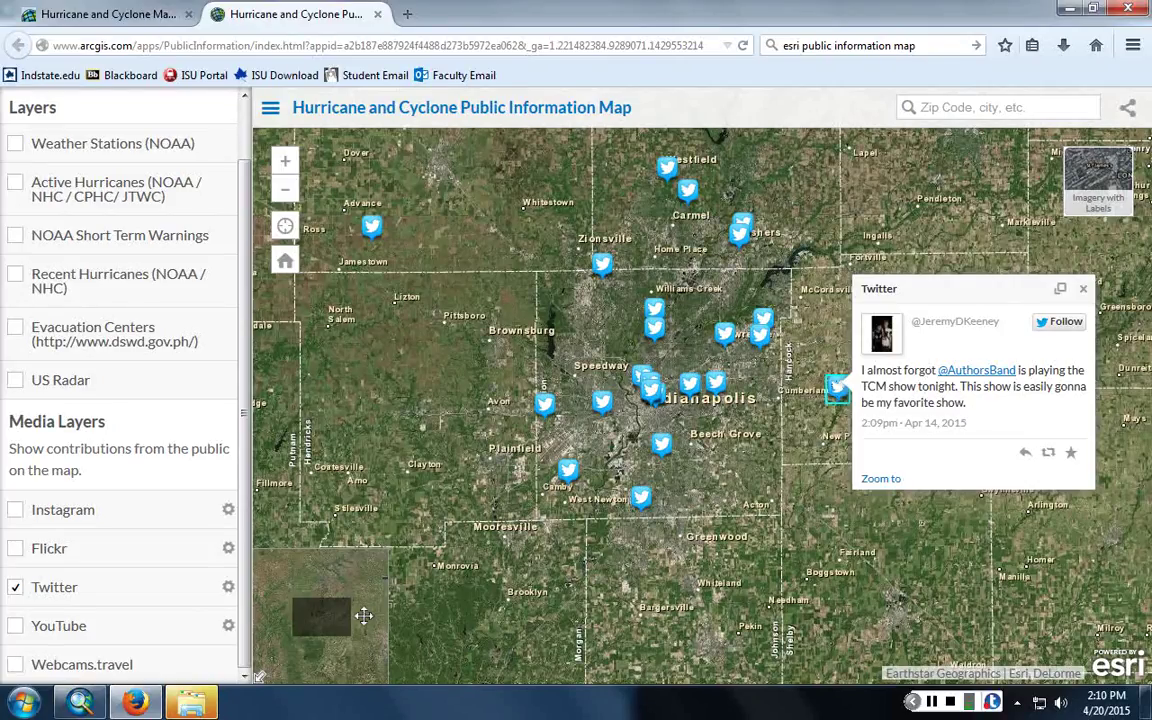
# - Rerun the search as quoted "tonight show" and view tweets across the eastern US
pyautogui.click(228, 587)
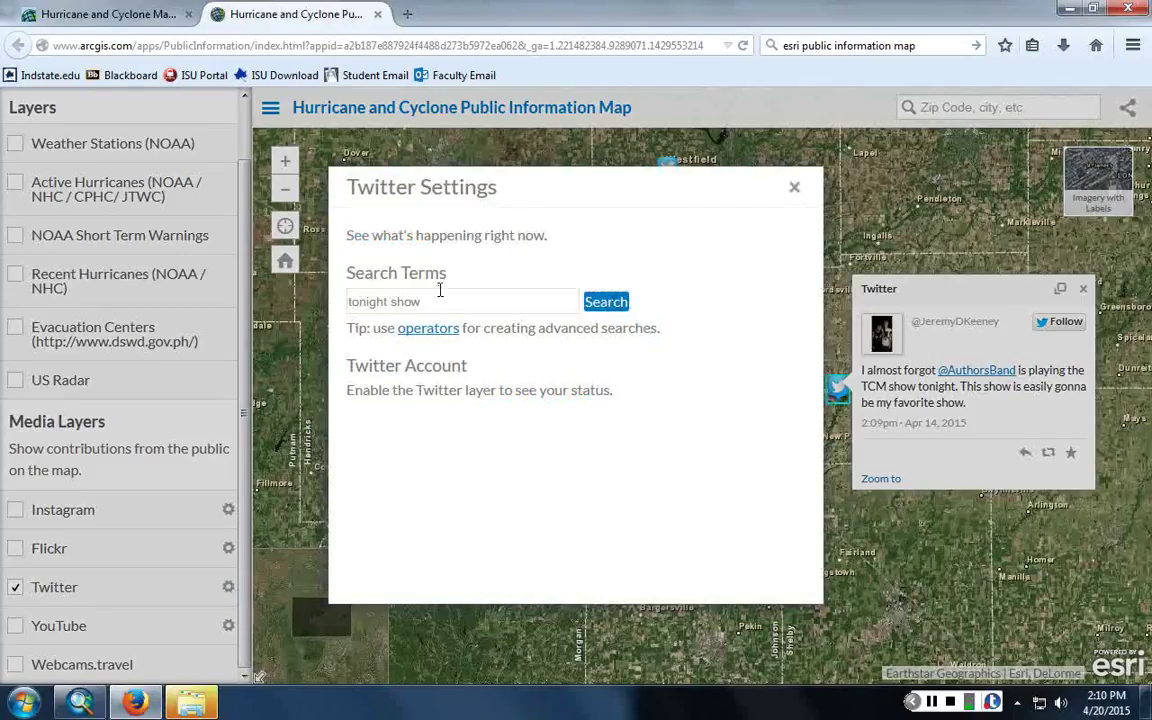
pyautogui.write('"')
pyautogui.press('Home')
pyautogui.write('"')
pyautogui.press('Return')
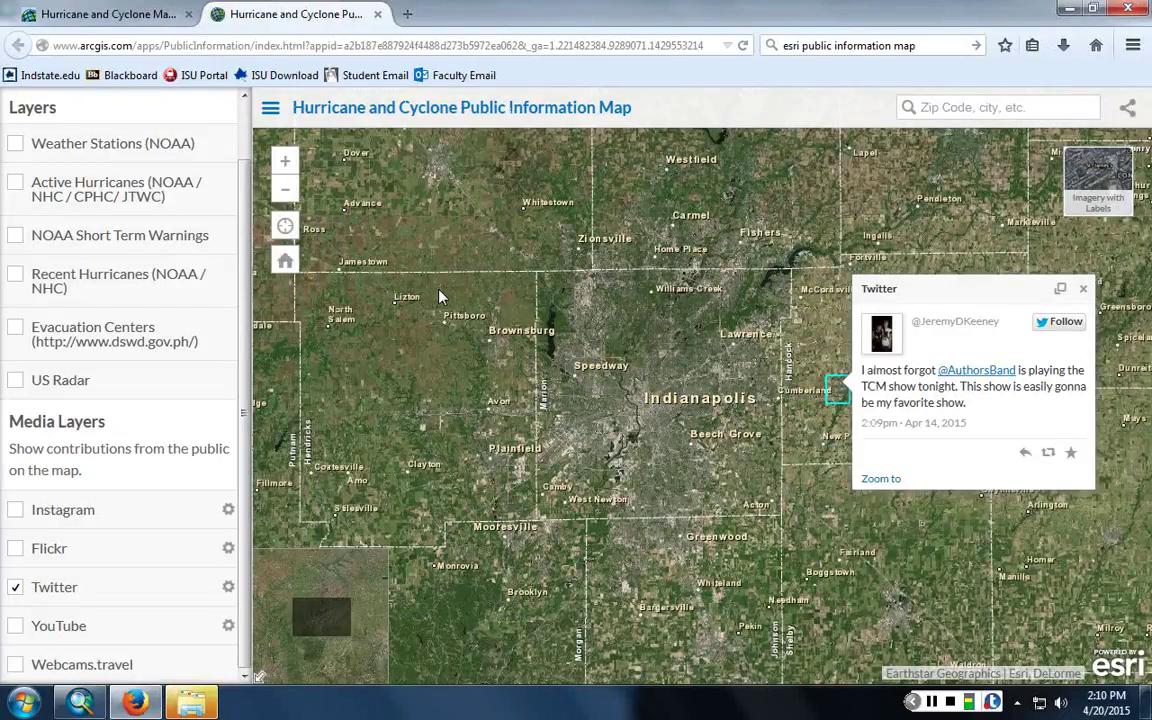
pyautogui.click(1082, 289)
pyautogui.scroll(-3, 607, 397)
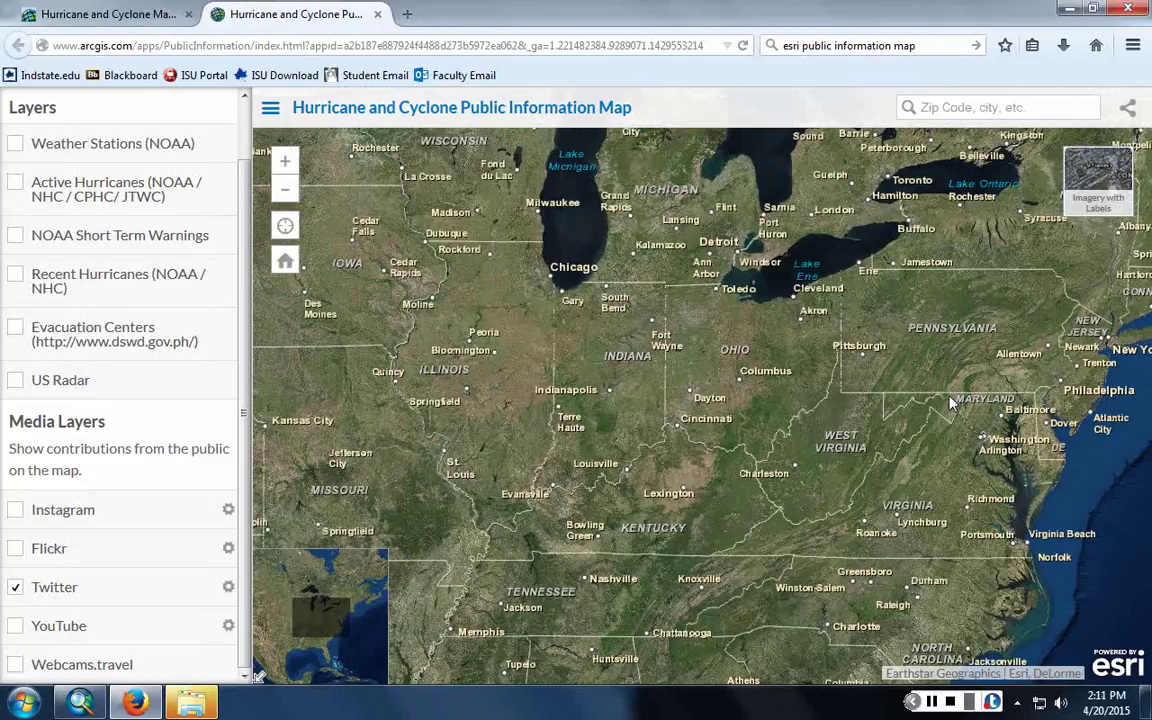
pyautogui.moveTo(951, 399); pyautogui.dragTo(837, 428)
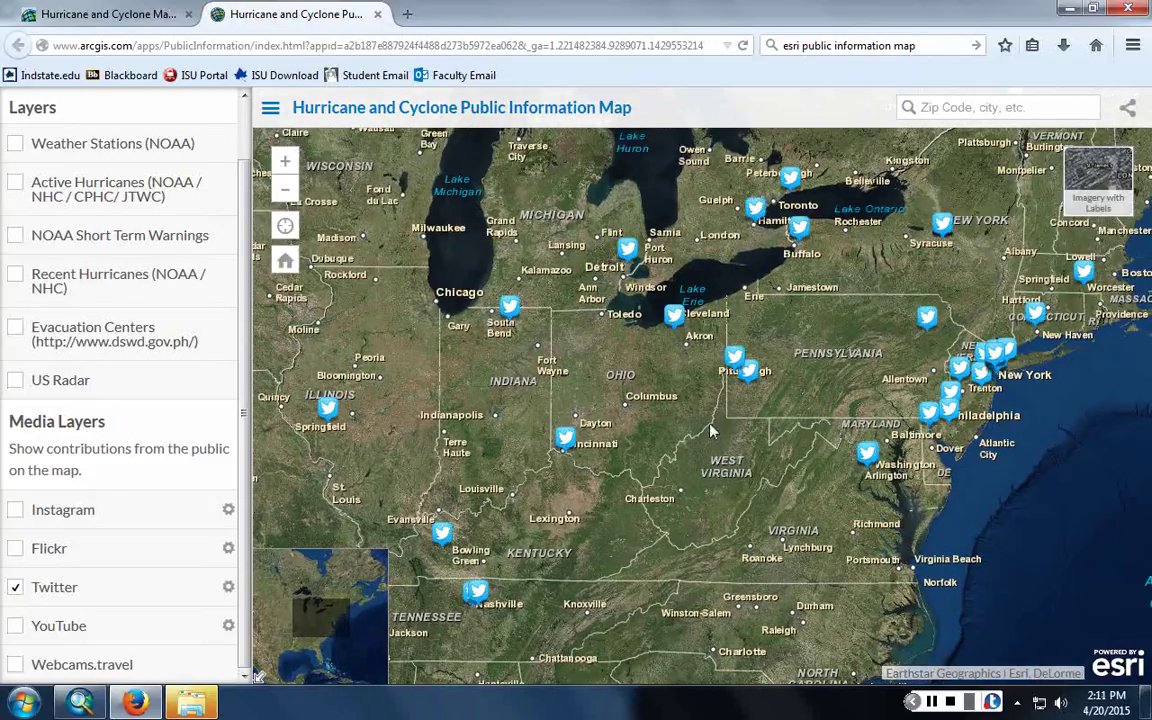
pyautogui.click(510, 308)
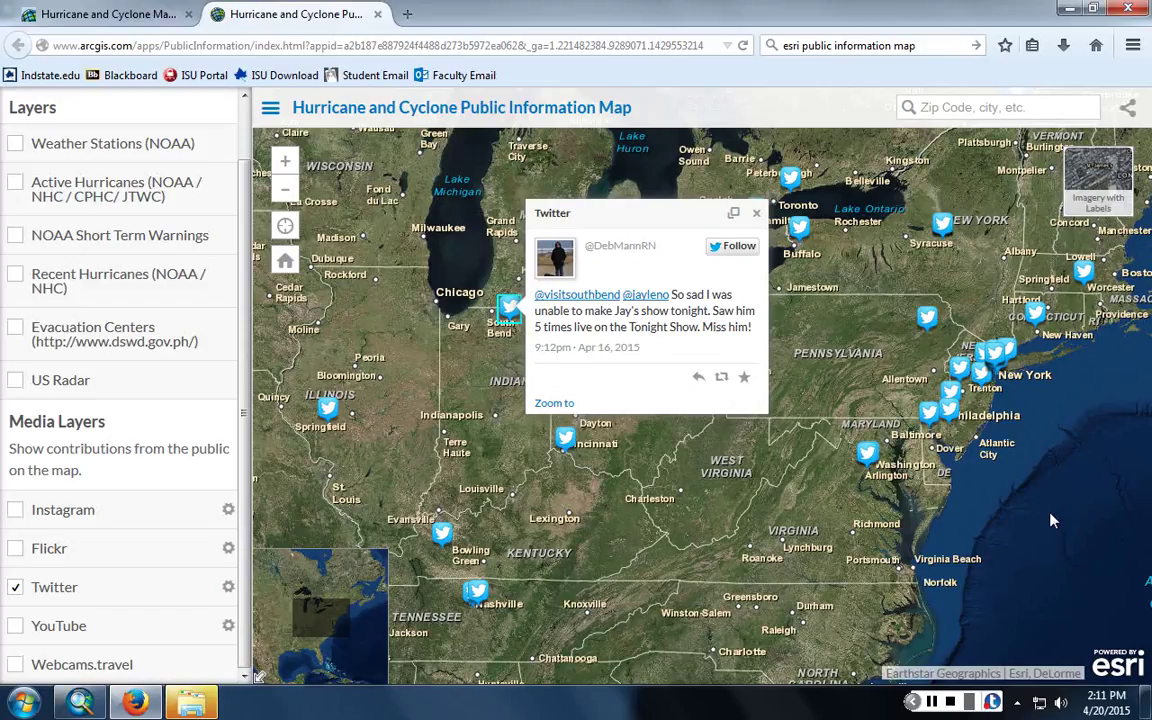
pyautogui.click(756, 215)
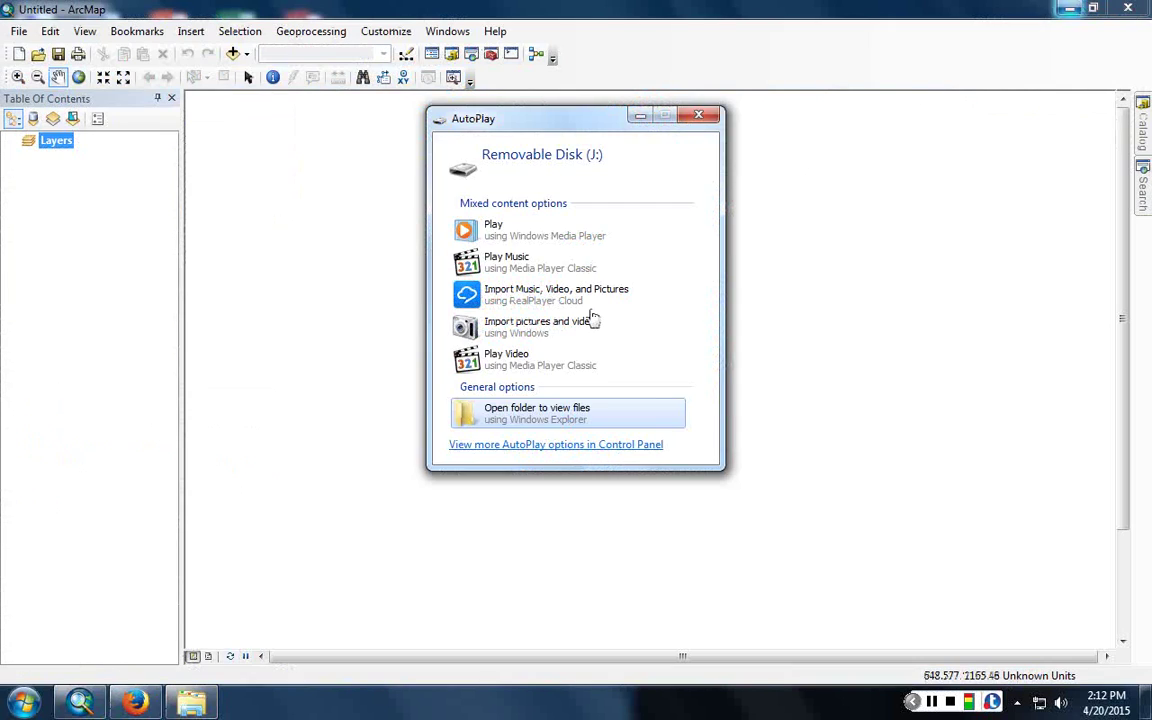
# - Dismiss the removable-disk AutoPlay window and return to the Firefox hurricane map
pyautogui.click(204, 418)
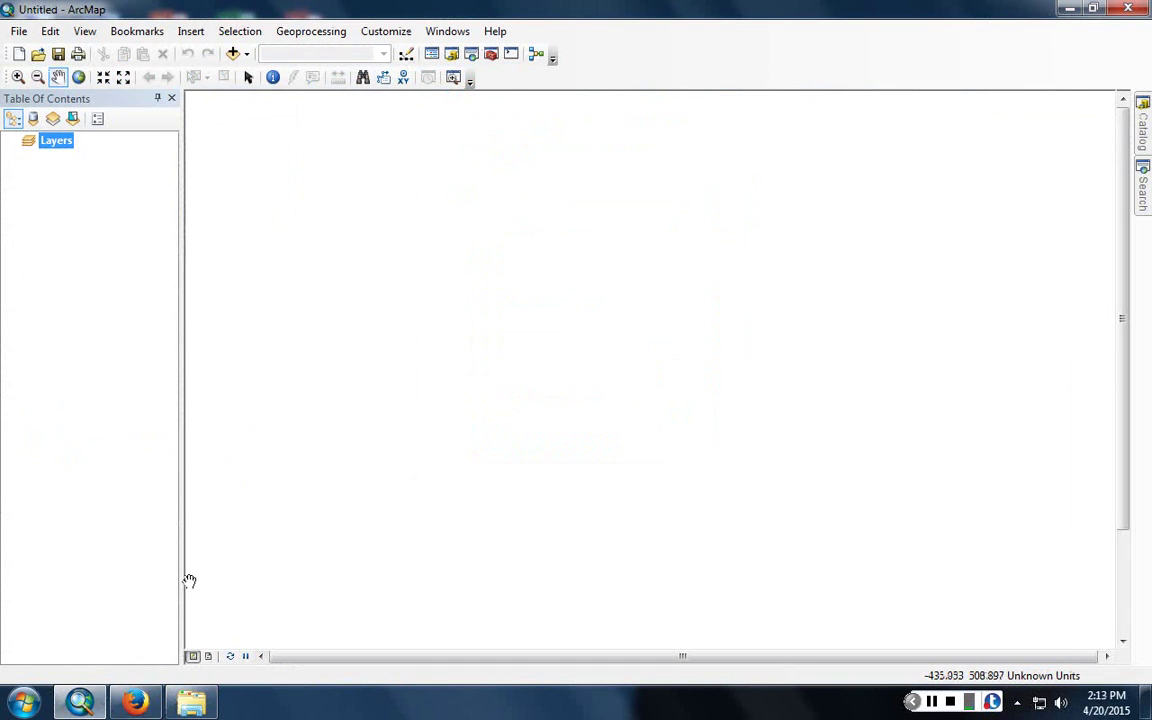
pyautogui.hotkey('alt', 'Tab')
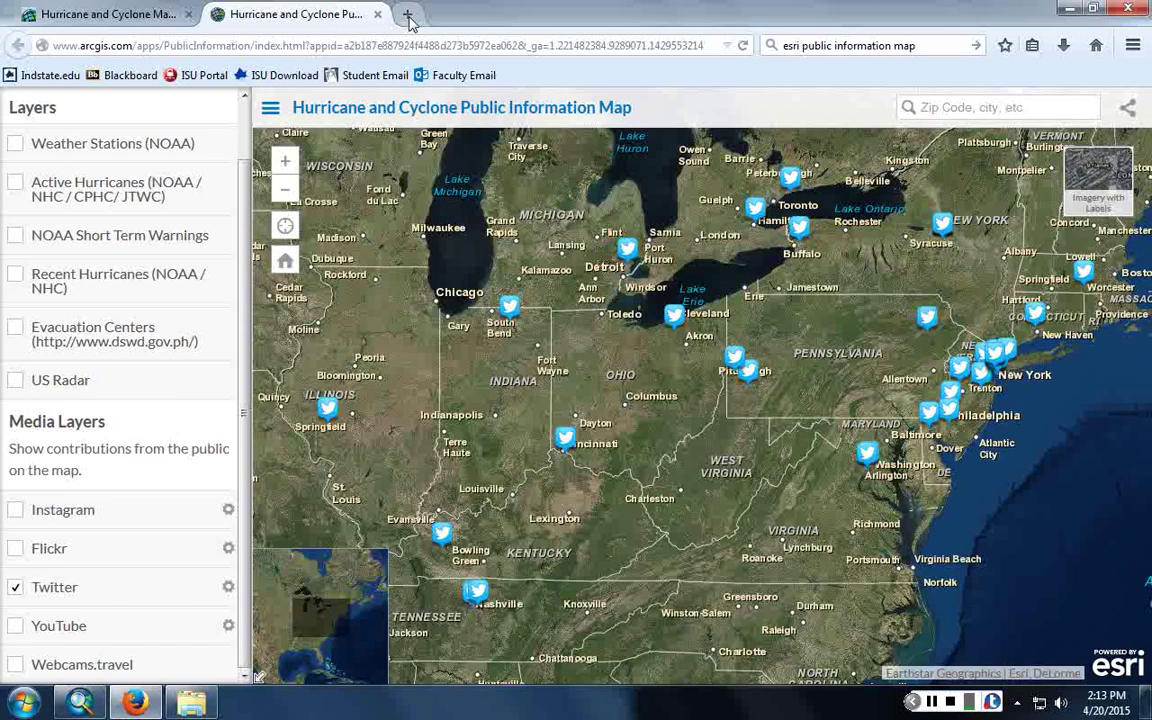
# - Search 'twitter api' in a new Firefox tab, open the Twitter Developers documentation, then minimize Firefox
pyautogui.click(401, 14)
pyautogui.write('twitter ap')
pyautogui.press('Return')
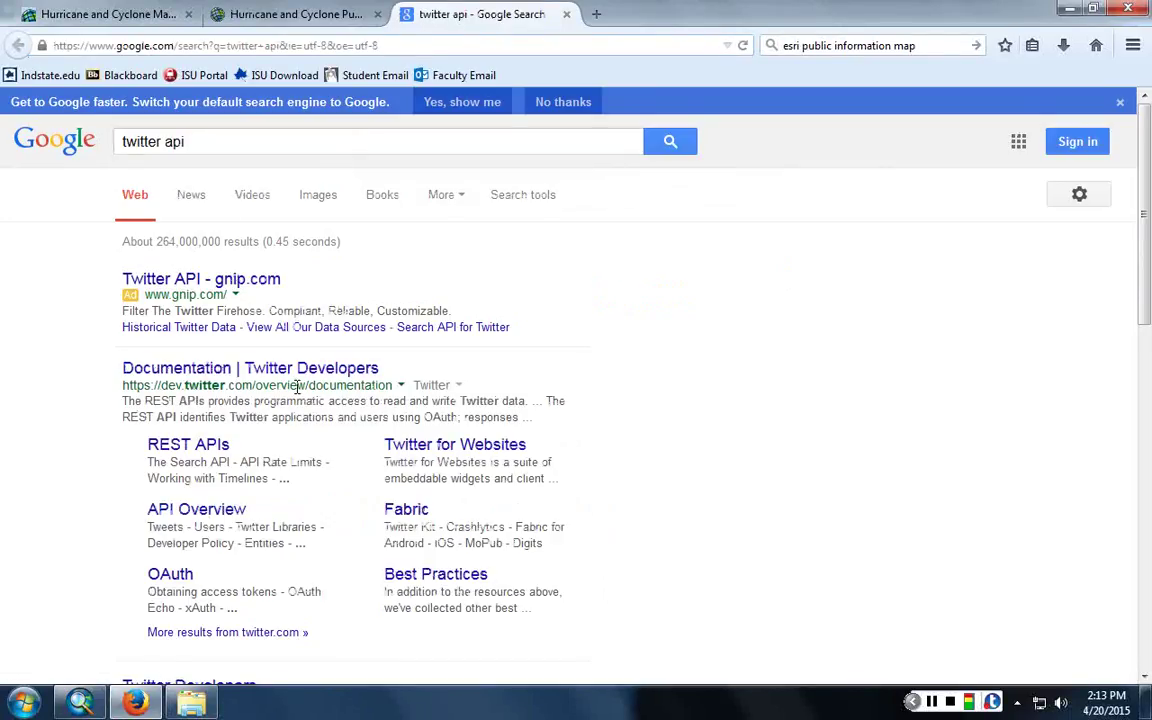
pyautogui.scroll(-1, 297, 392)
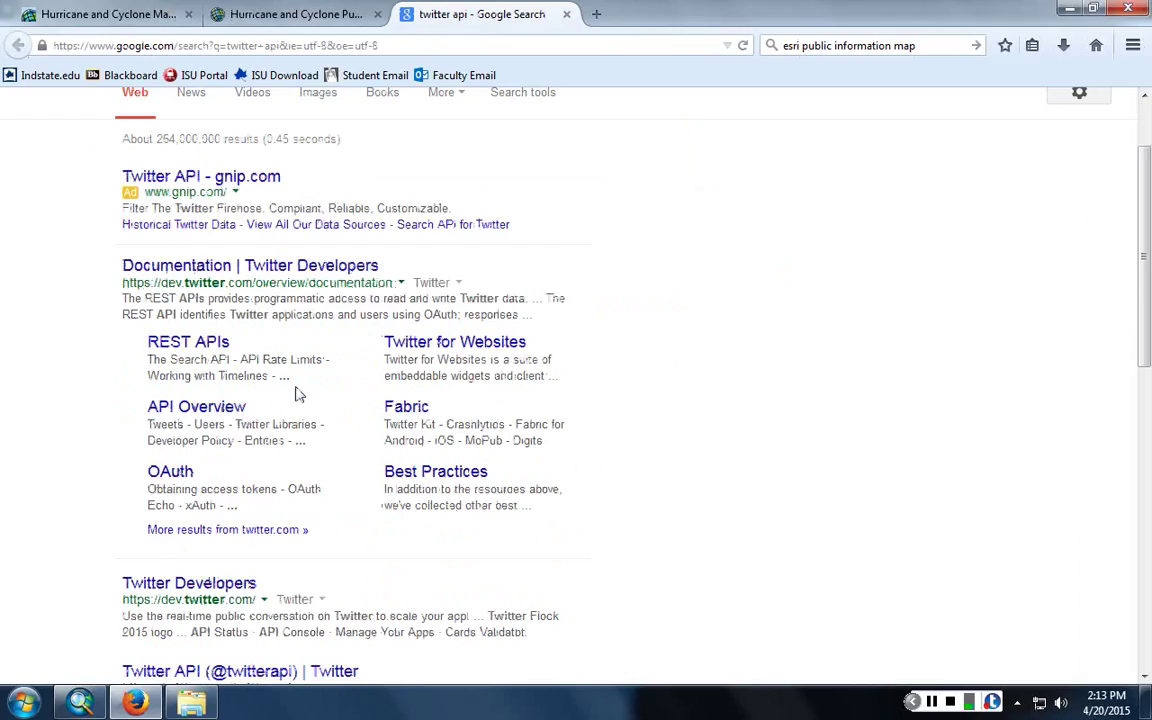
pyautogui.click(296, 279)
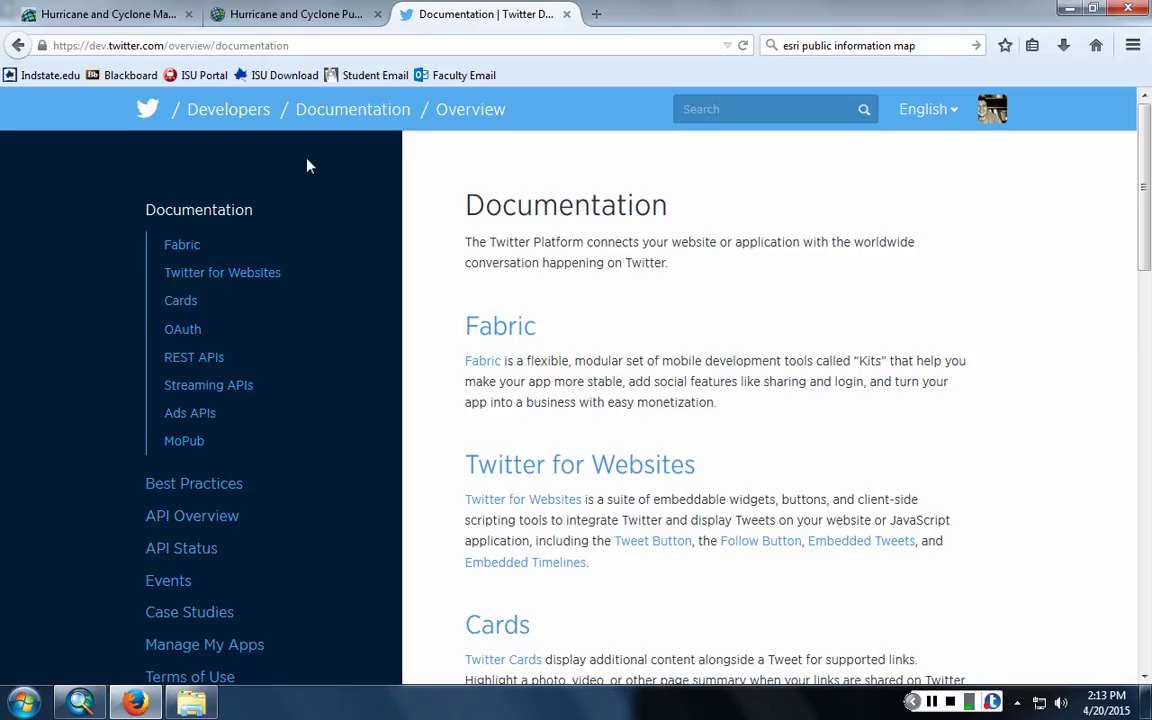
pyautogui.click(1070, 8)
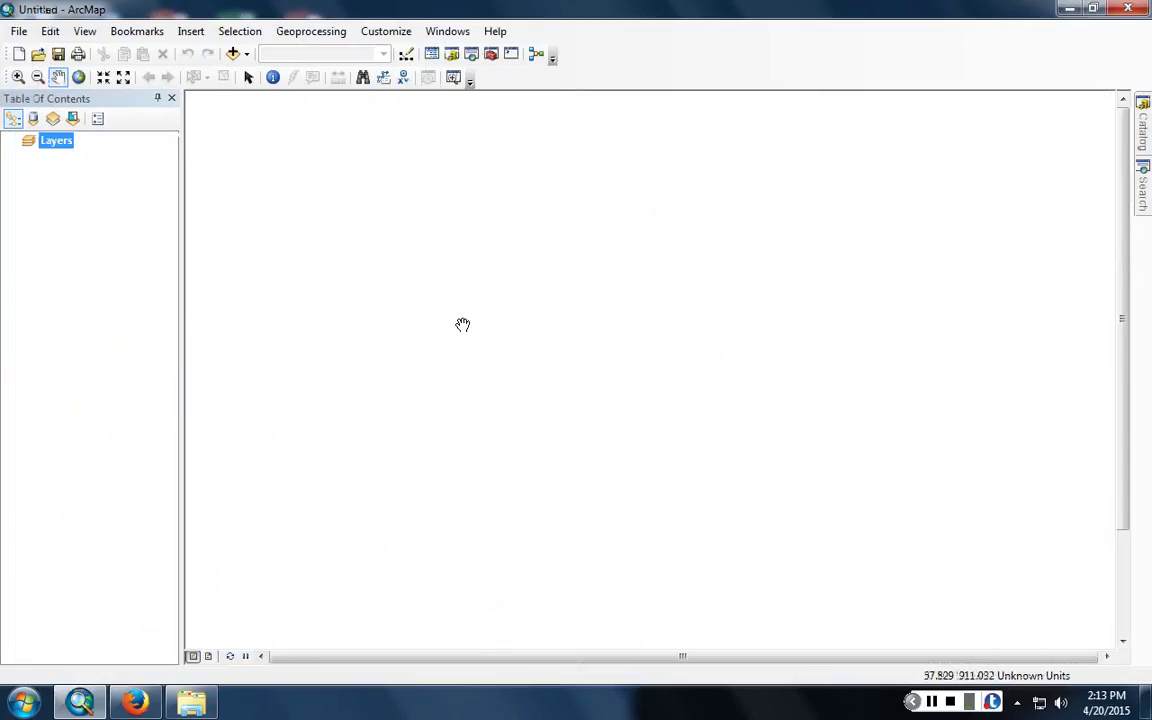
# - Start ArcMap's Add Data dialog and open the removable disk from the AutoPlay prompt
pyautogui.click(233, 54)
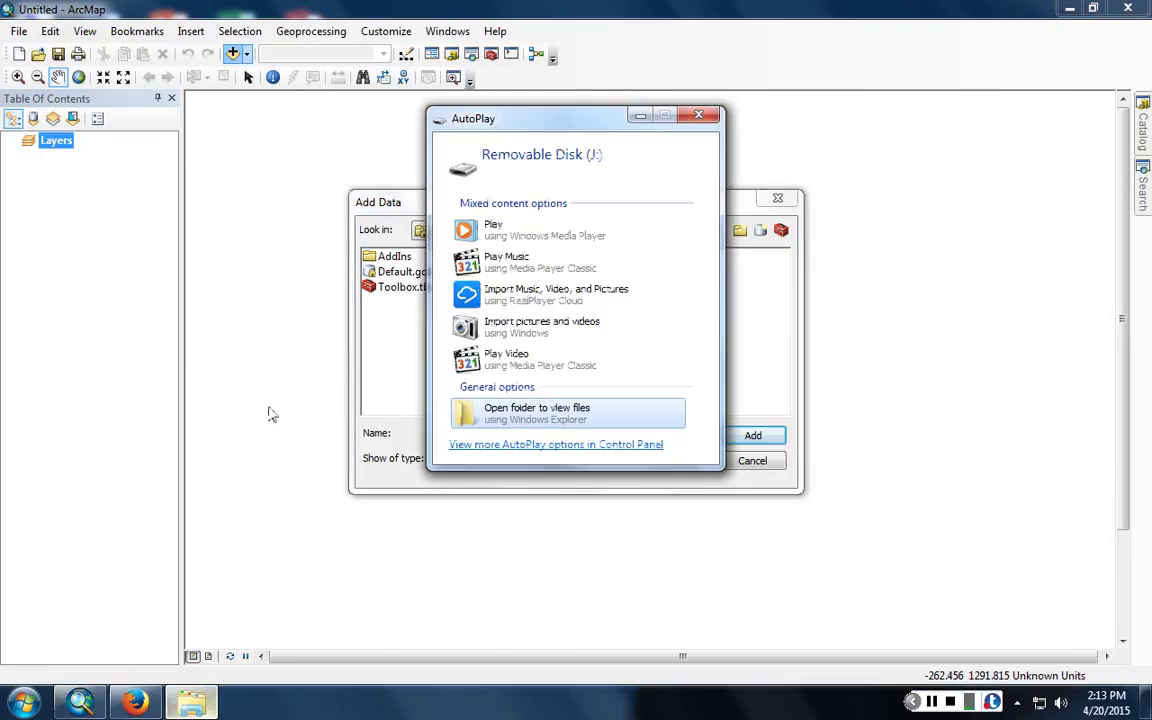
pyautogui.click(467, 406)
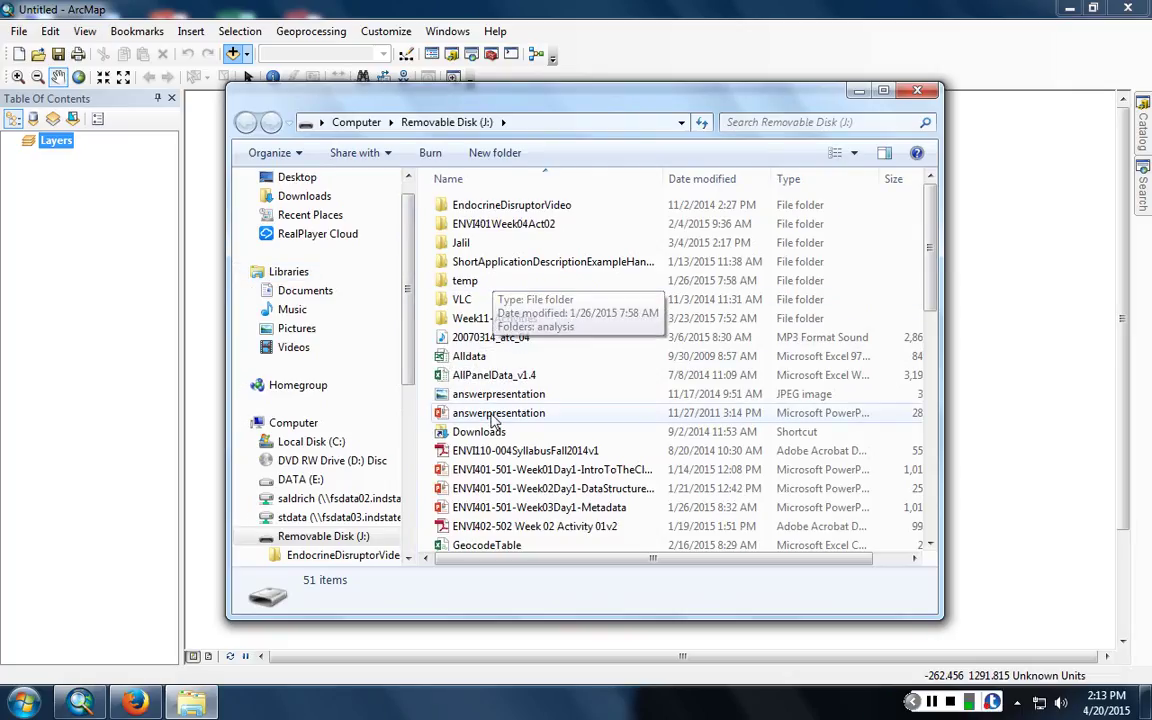
# - Copy the Kriging zip archive from the removable disk onto the DATA (E:) drive
pyautogui.scroll(-10, 492, 420)
pyautogui.scroll(8, 487, 418)
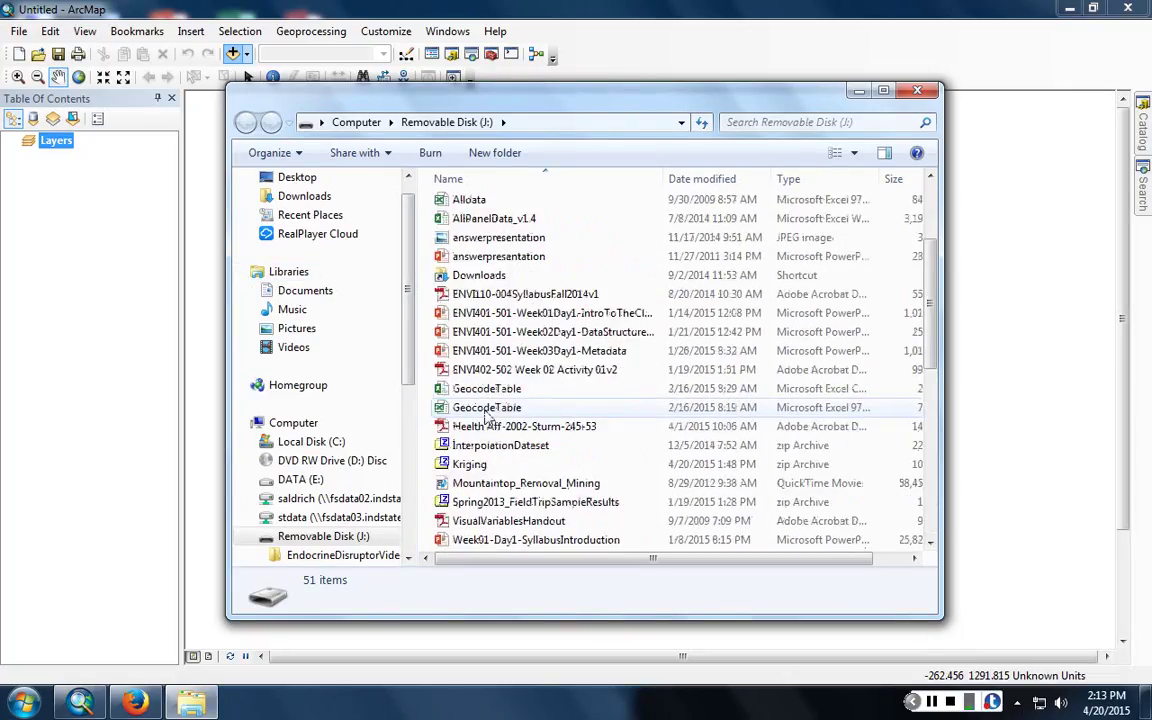
pyautogui.moveTo(500, 470); pyautogui.dragTo(303, 483)
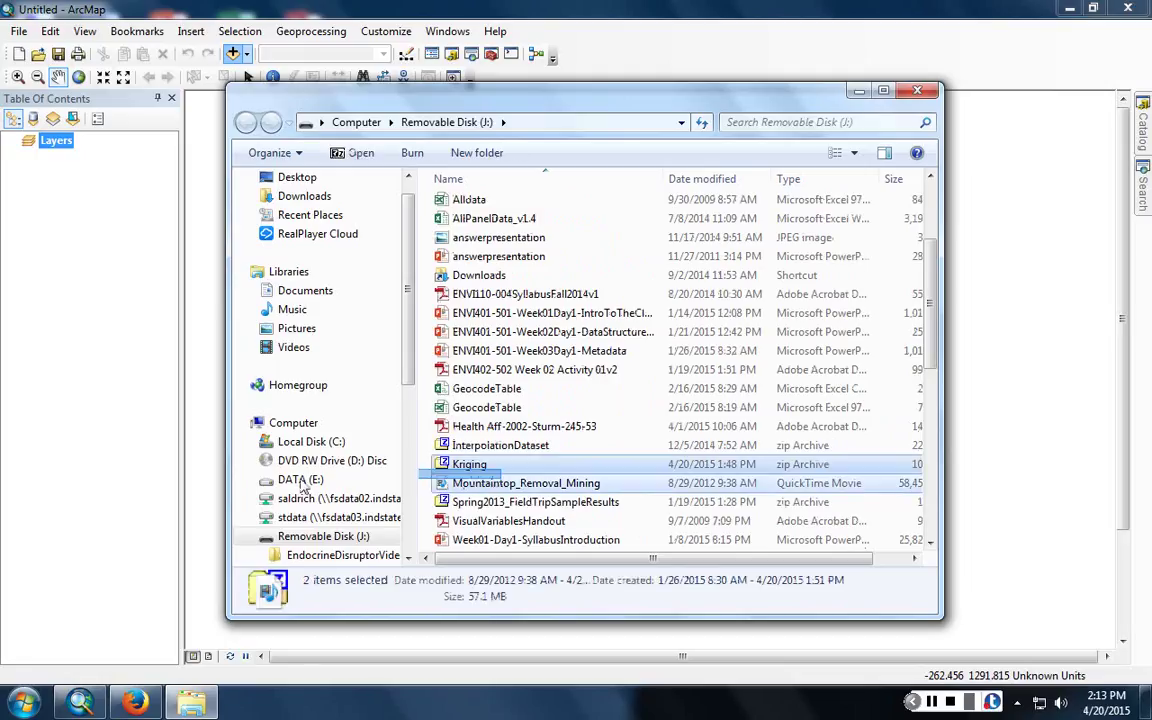
pyautogui.click(468, 464)
pyautogui.moveTo(470, 465); pyautogui.dragTo(283, 485)
# - On DATA (E:), extract the copied Kriging archive in place with 7-Zip Extract Here
pyautogui.click(290, 480)
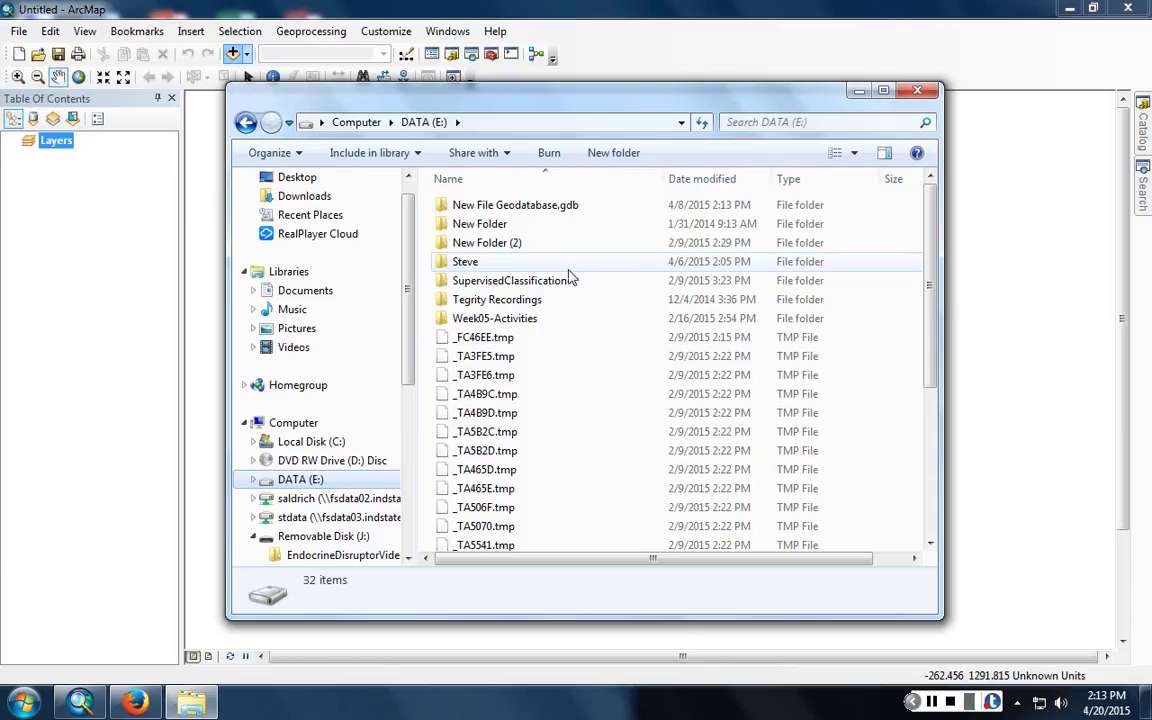
pyautogui.click(330, 498)
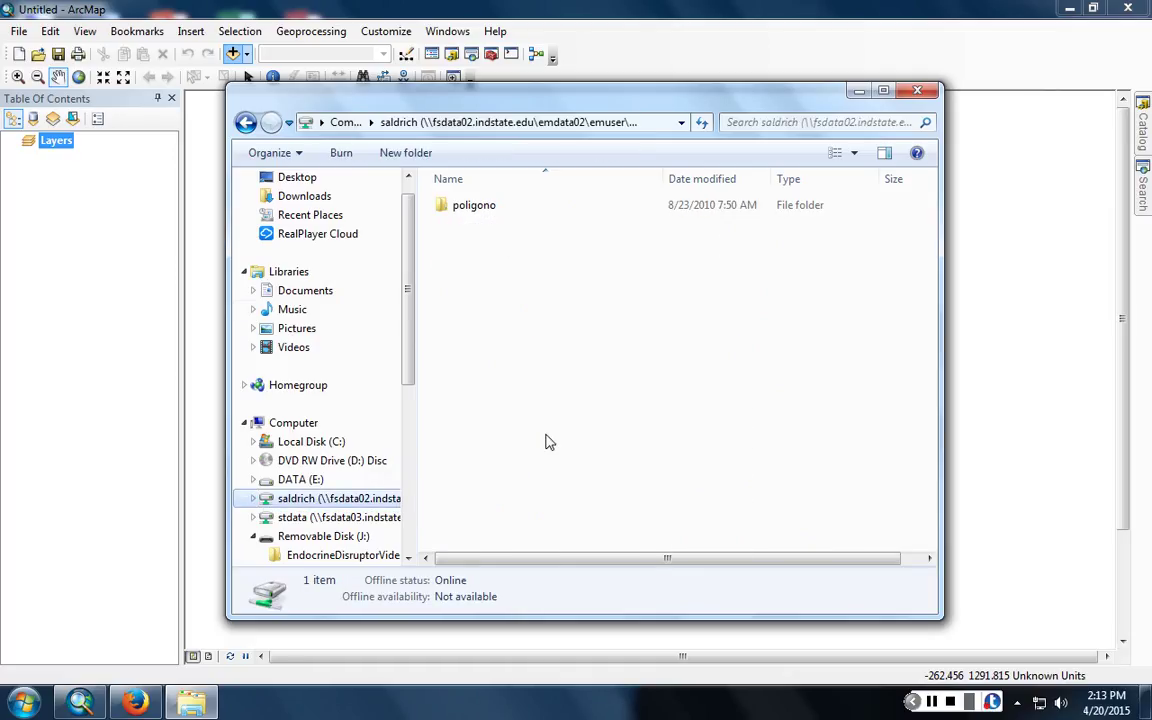
pyautogui.scroll(-4, 303, 305)
pyautogui.click(300, 252)
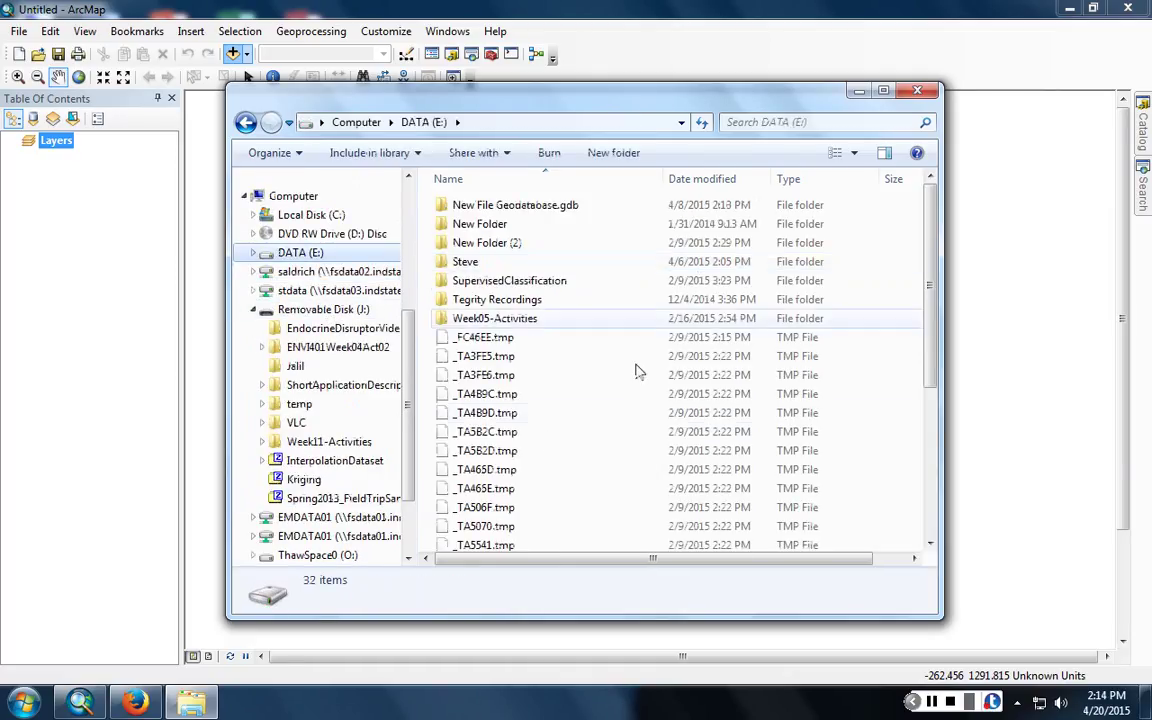
pyautogui.click(612, 411)
pyautogui.scroll(-4, 560, 500)
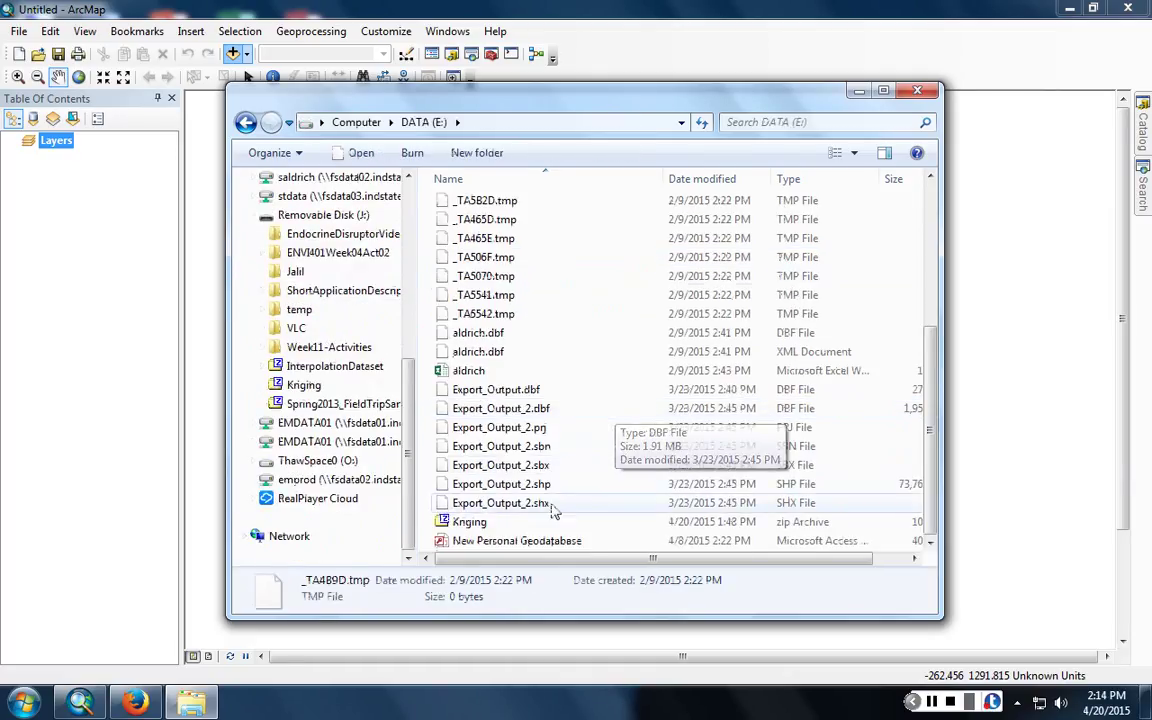
pyautogui.rightClick(555, 512)
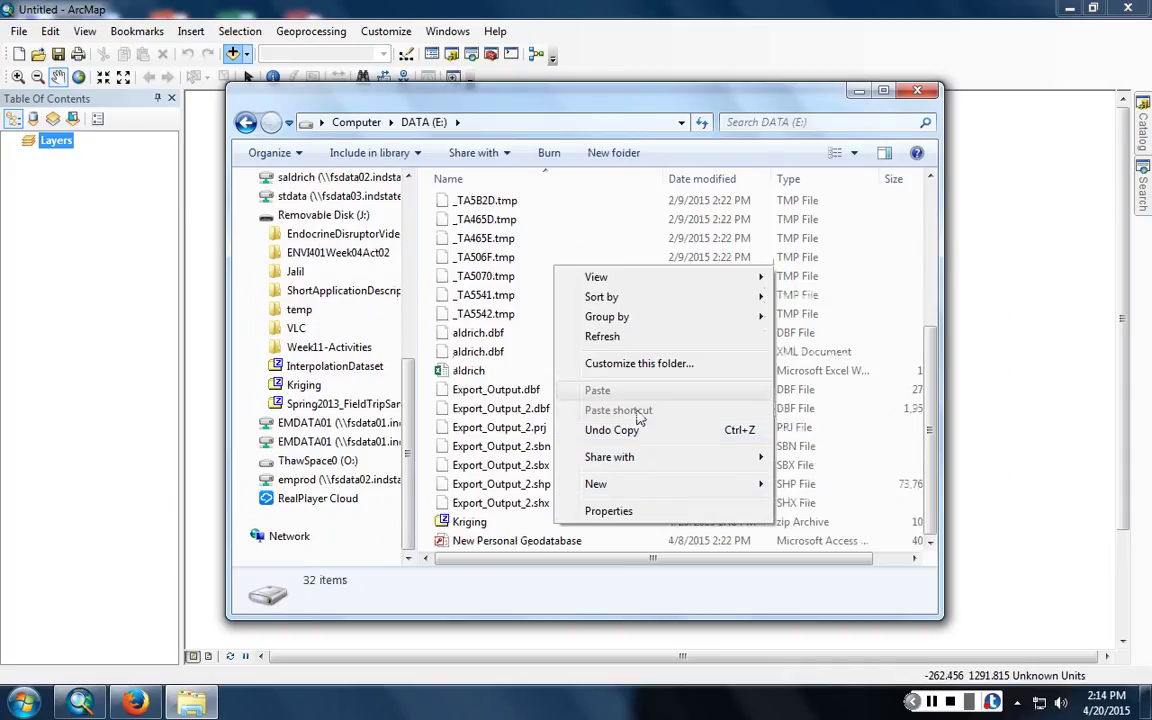
pyautogui.click(470, 522)
pyautogui.rightClick(488, 528)
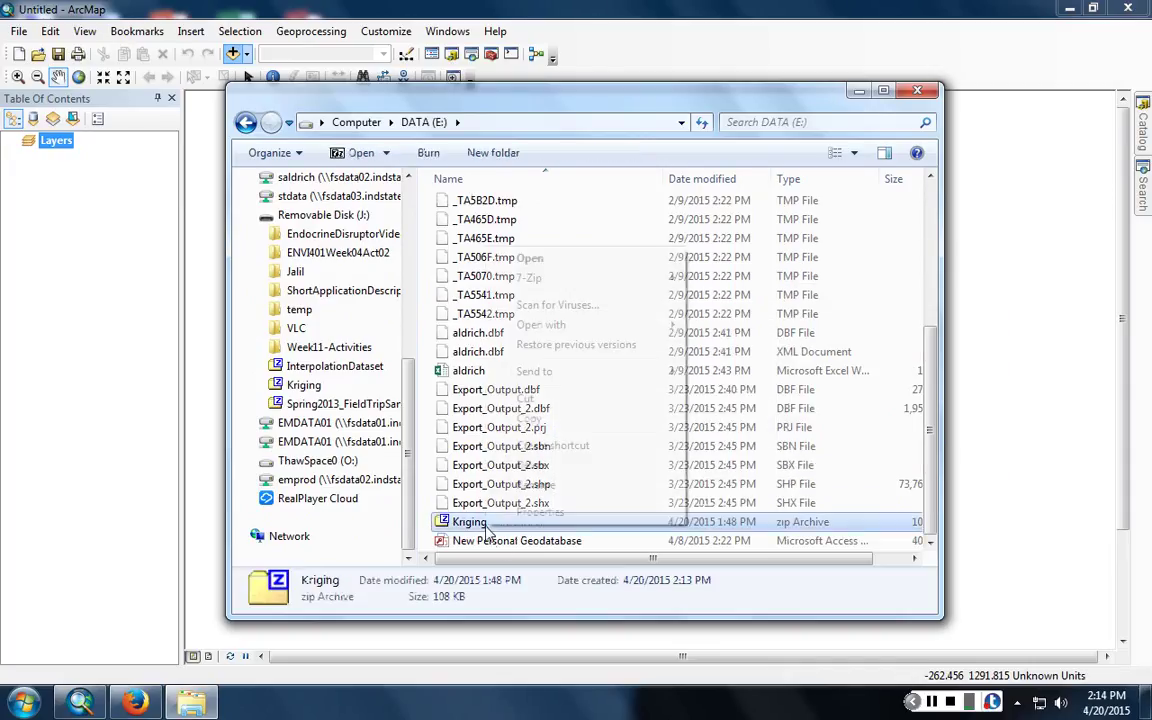
pyautogui.moveTo(560, 278)
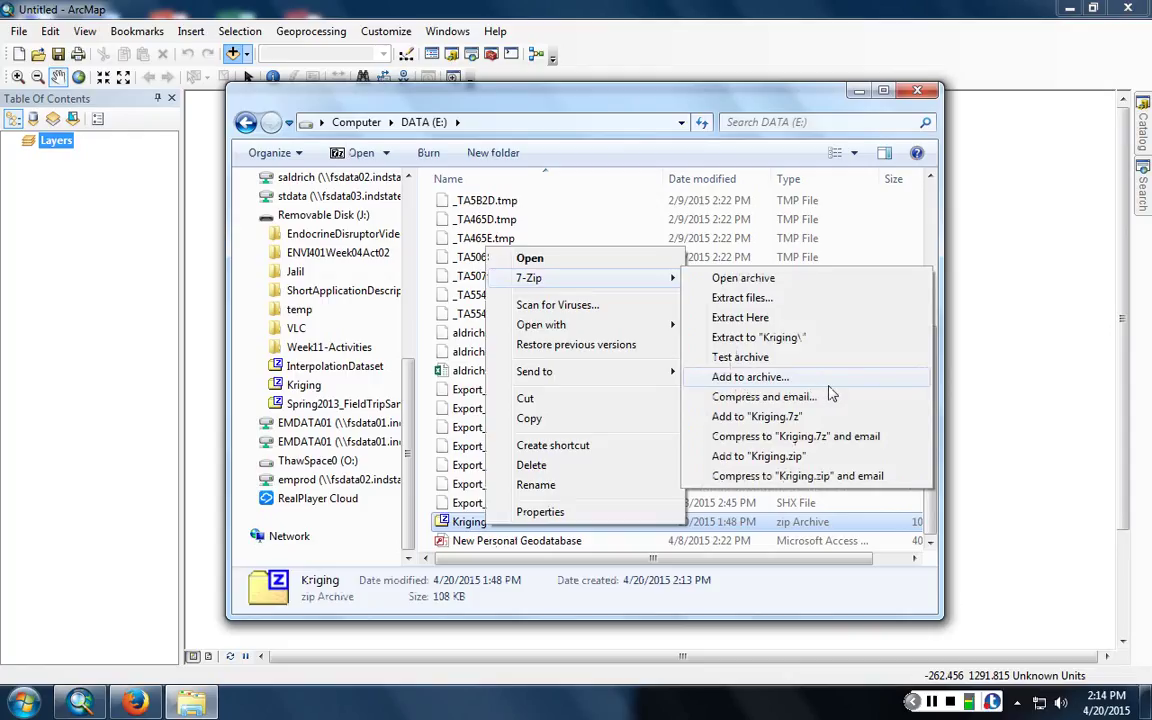
pyautogui.click(835, 318)
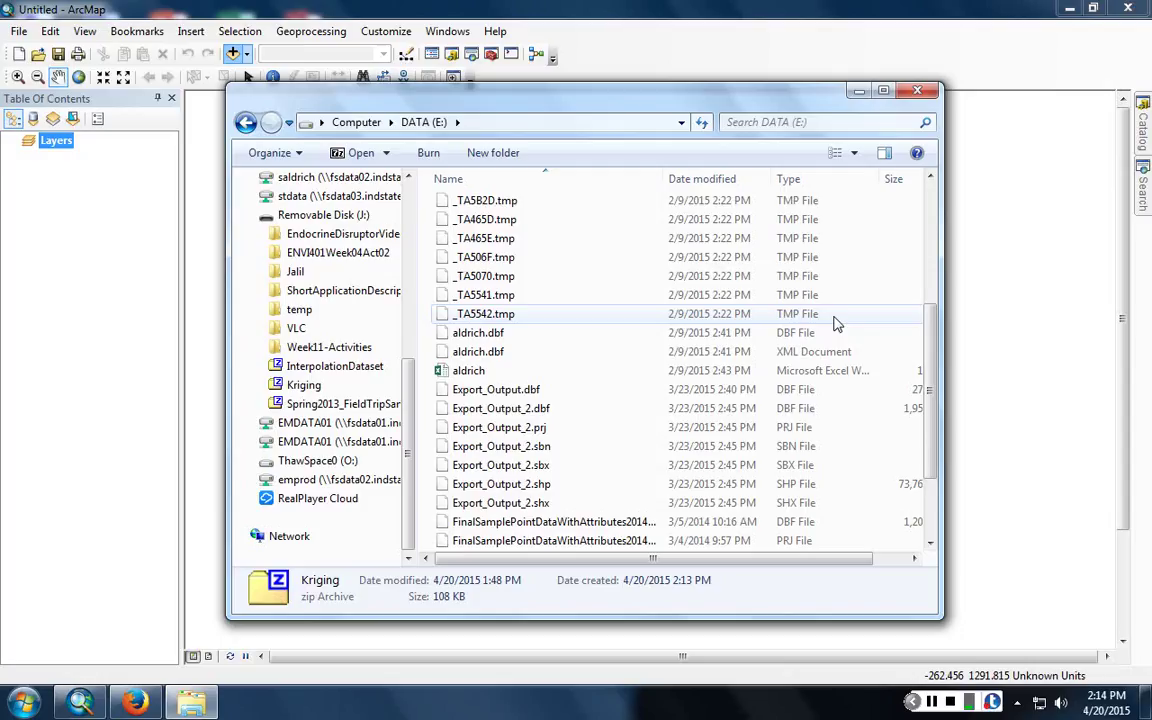
# - Connect ArcMap's Add Data dialog to the DATA (E:) drive through Connect To Folder
pyautogui.click(1003, 332)
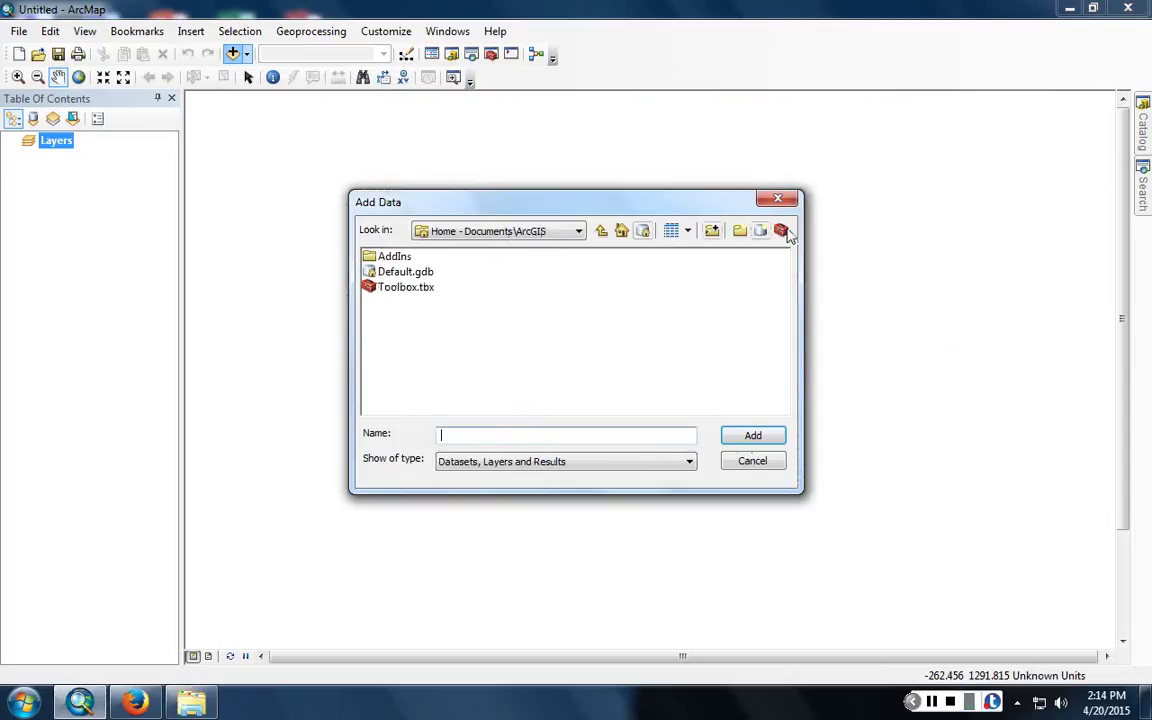
pyautogui.click(711, 231)
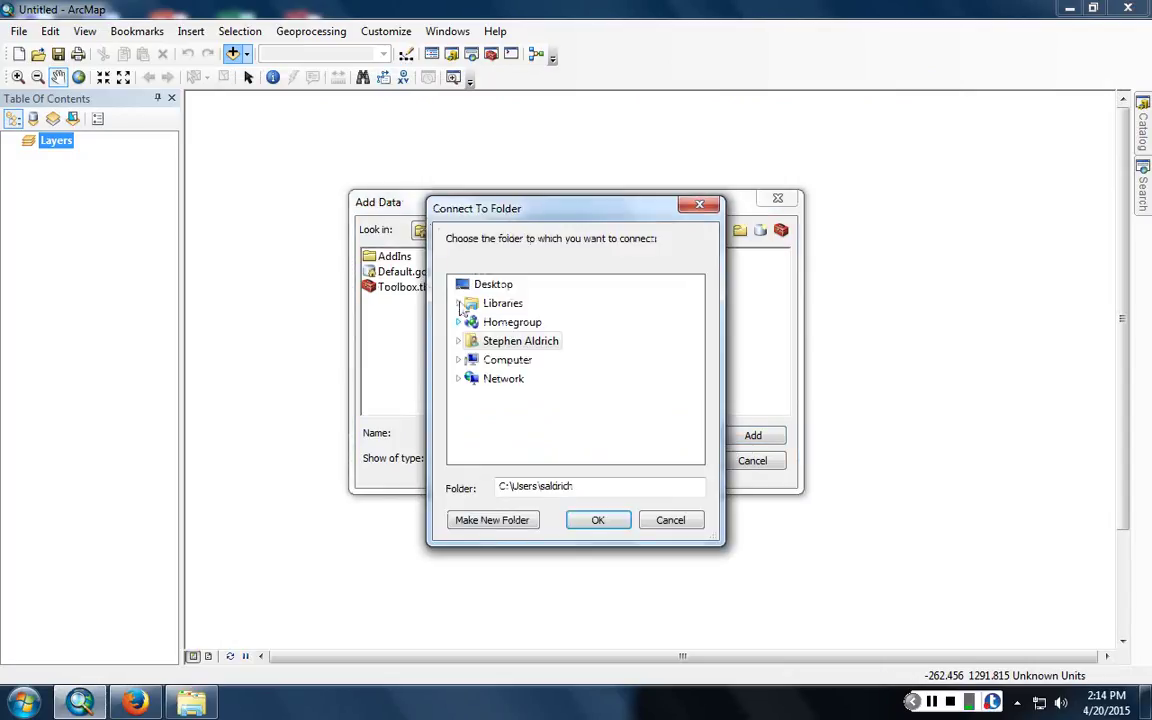
pyautogui.click(458, 359)
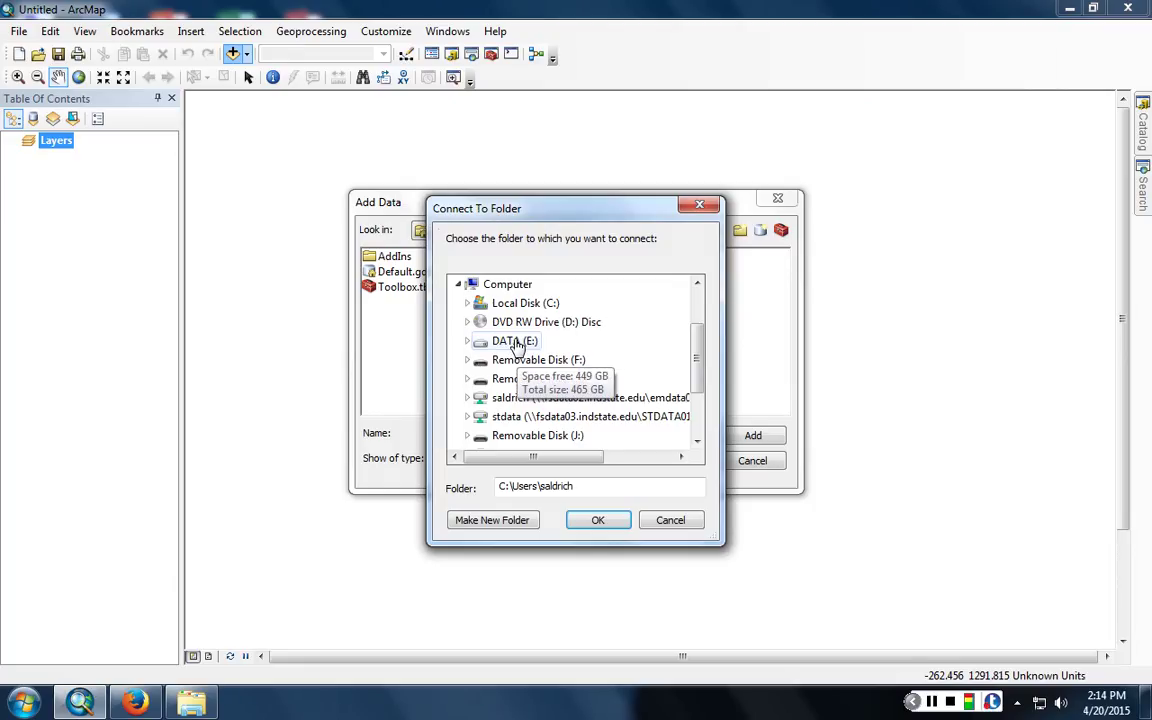
pyautogui.click(515, 341)
pyautogui.click(600, 521)
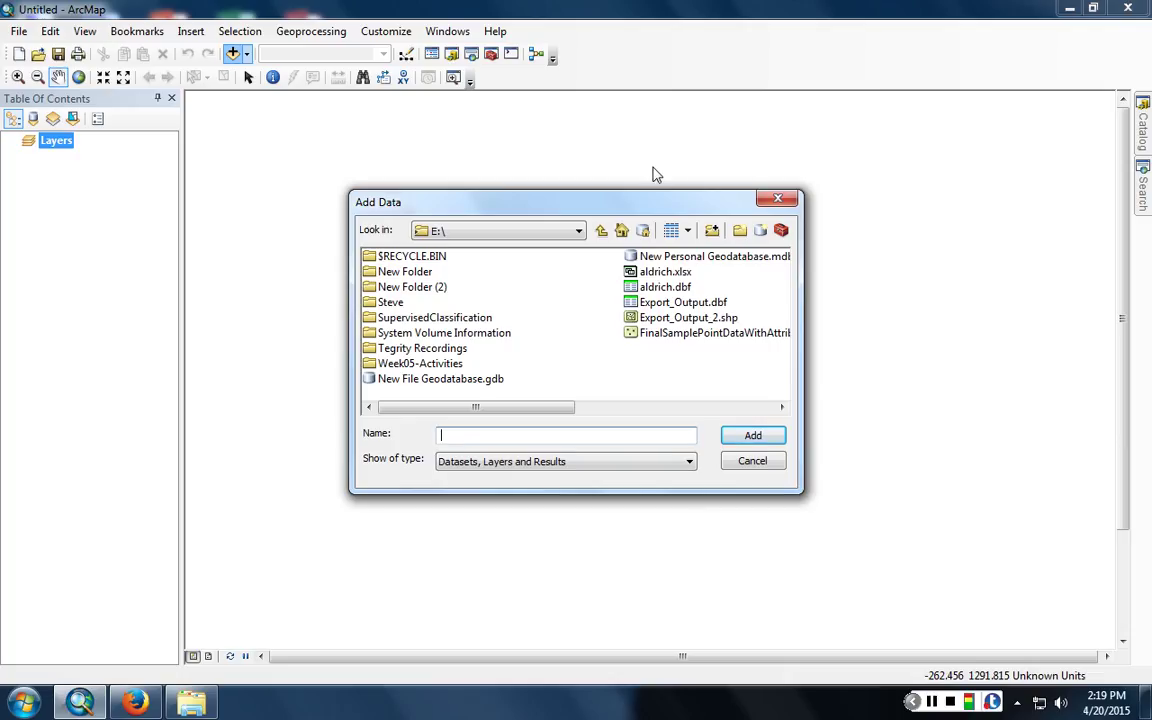
# - Move the Add Data window aside and scroll through the E:\ file list
pyautogui.moveTo(657, 196); pyautogui.dragTo(813, 203)
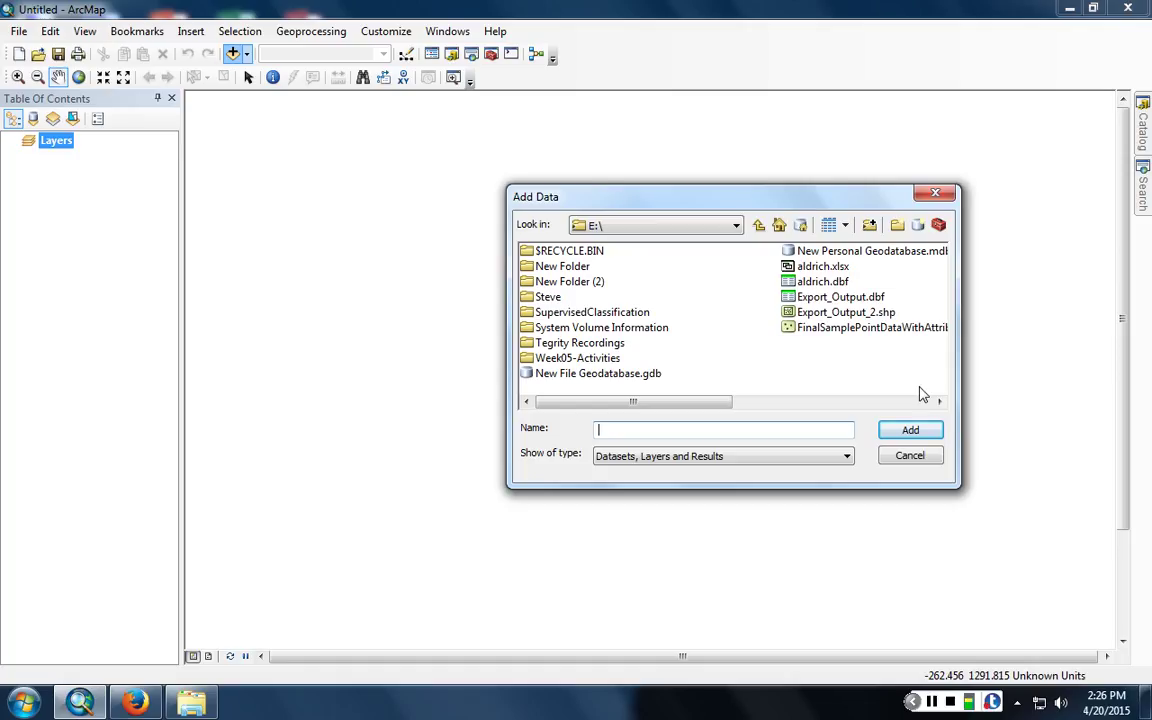
pyautogui.scroll(-3, 825, 360)
# - Add FinalSamplePointDataWithAttributes20140304.shp to the map and bring up the layer's context menu
pyautogui.doubleClick(690, 327)
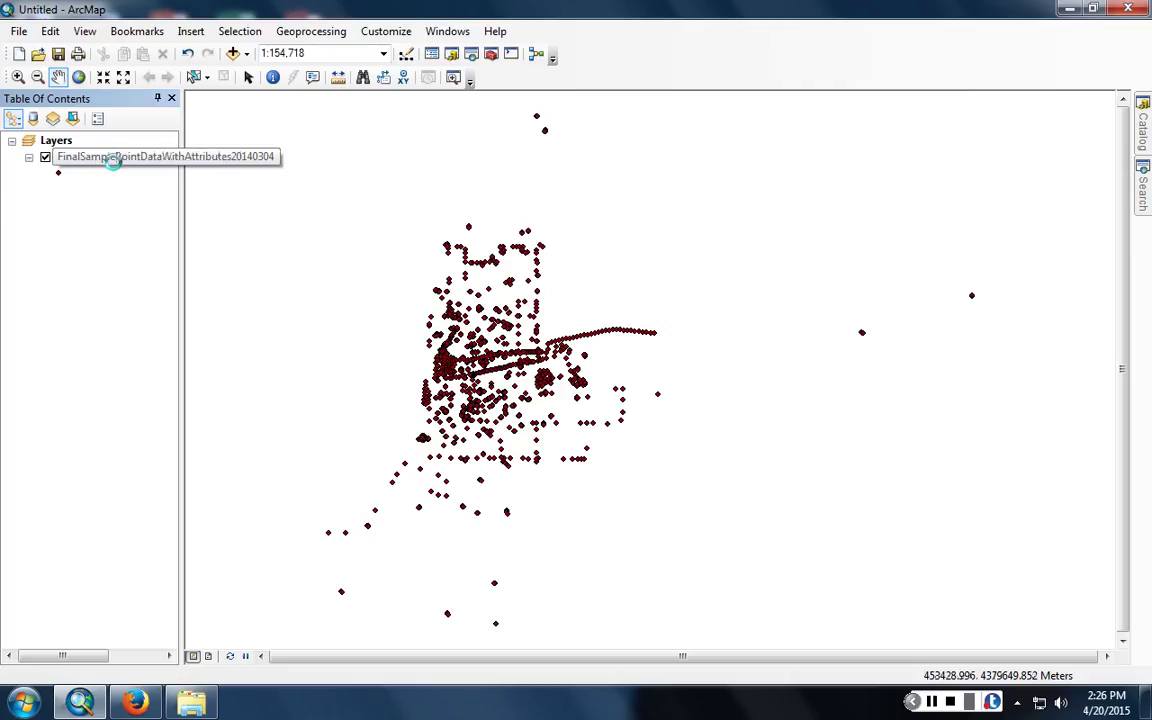
pyautogui.rightClick(113, 160)
# - Open the sample point attribute table, widen the window, and scroll across its many columns
pyautogui.click(121, 214)
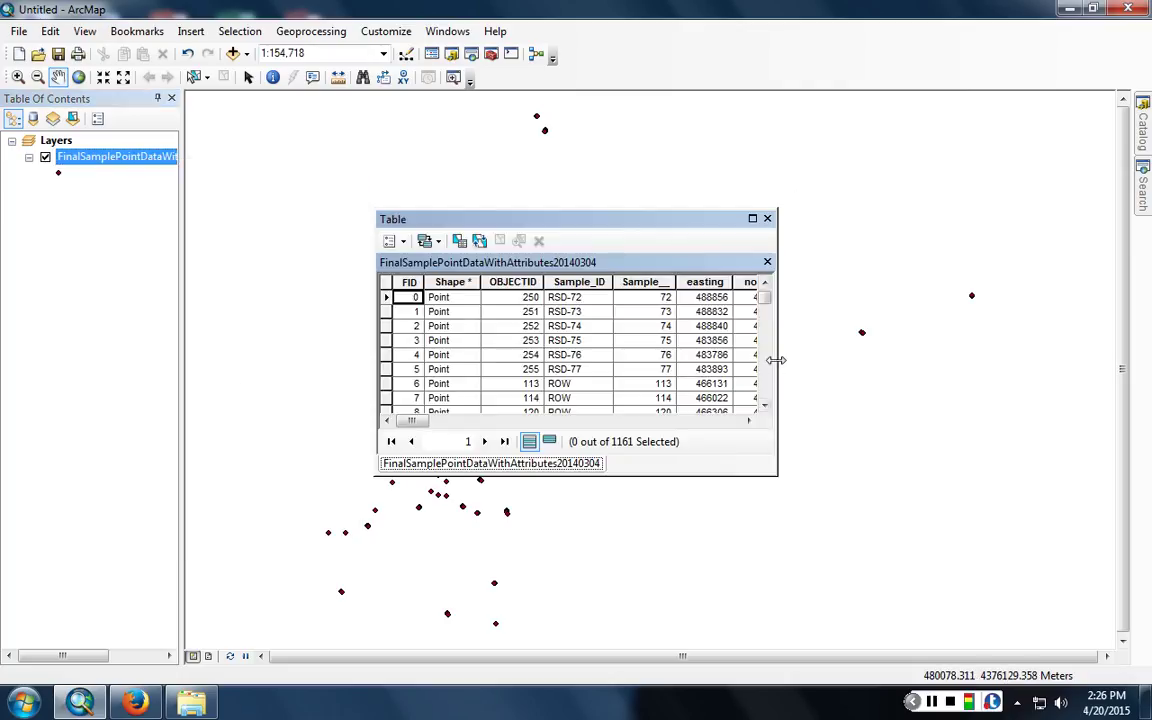
pyautogui.moveTo(776, 360); pyautogui.dragTo(1045, 349)
pyautogui.moveTo(437, 421); pyautogui.dragTo(494, 422)
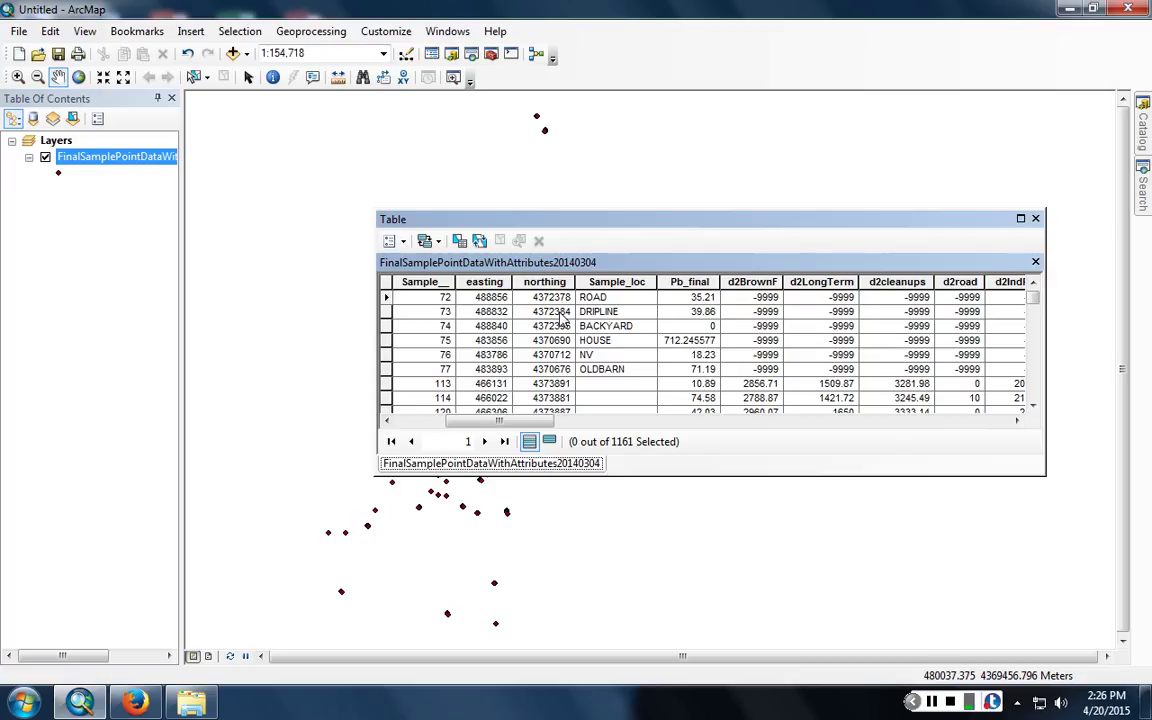
pyautogui.moveTo(538, 423); pyautogui.dragTo(1026, 455)
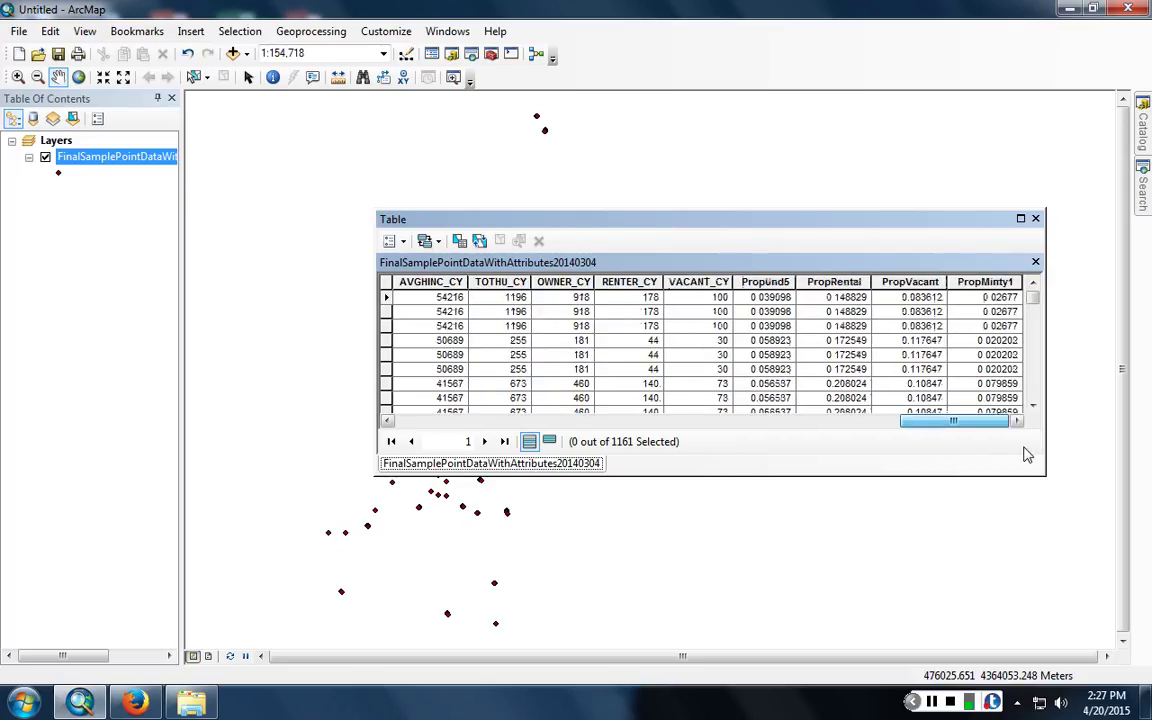
pyautogui.moveTo(1026, 455); pyautogui.dragTo(445, 424)
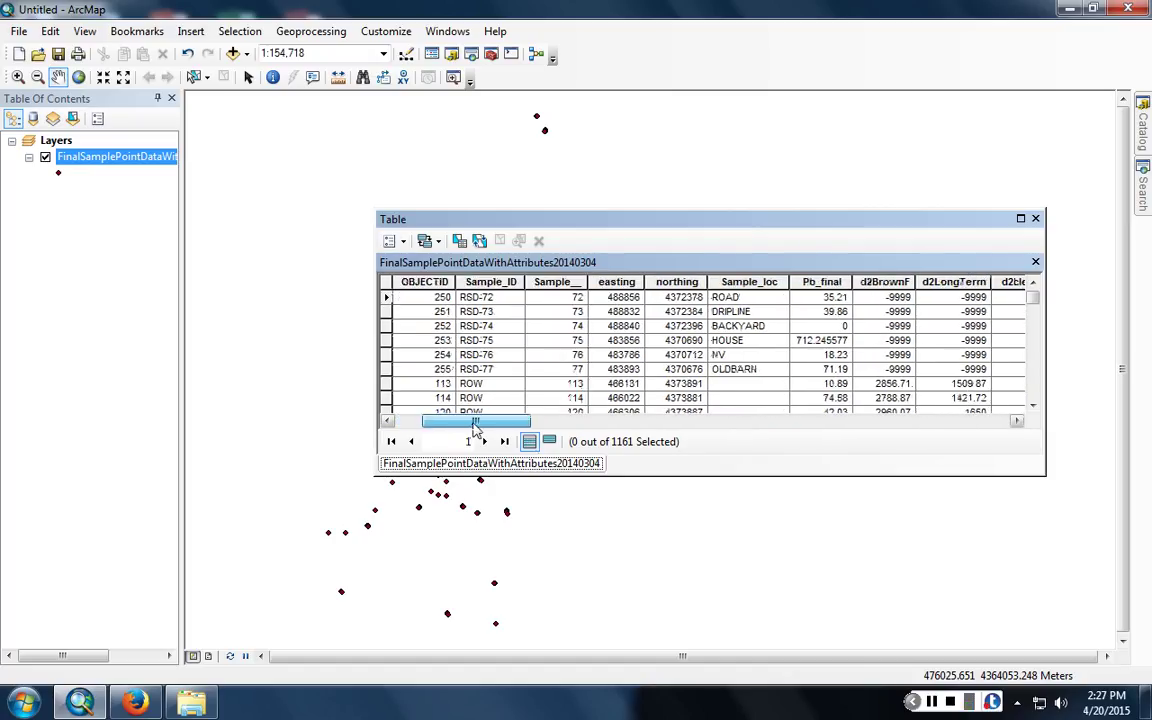
# - Sort the sample point table ascending by Pb_final, putting zero lead values first
pyautogui.click(821, 282)
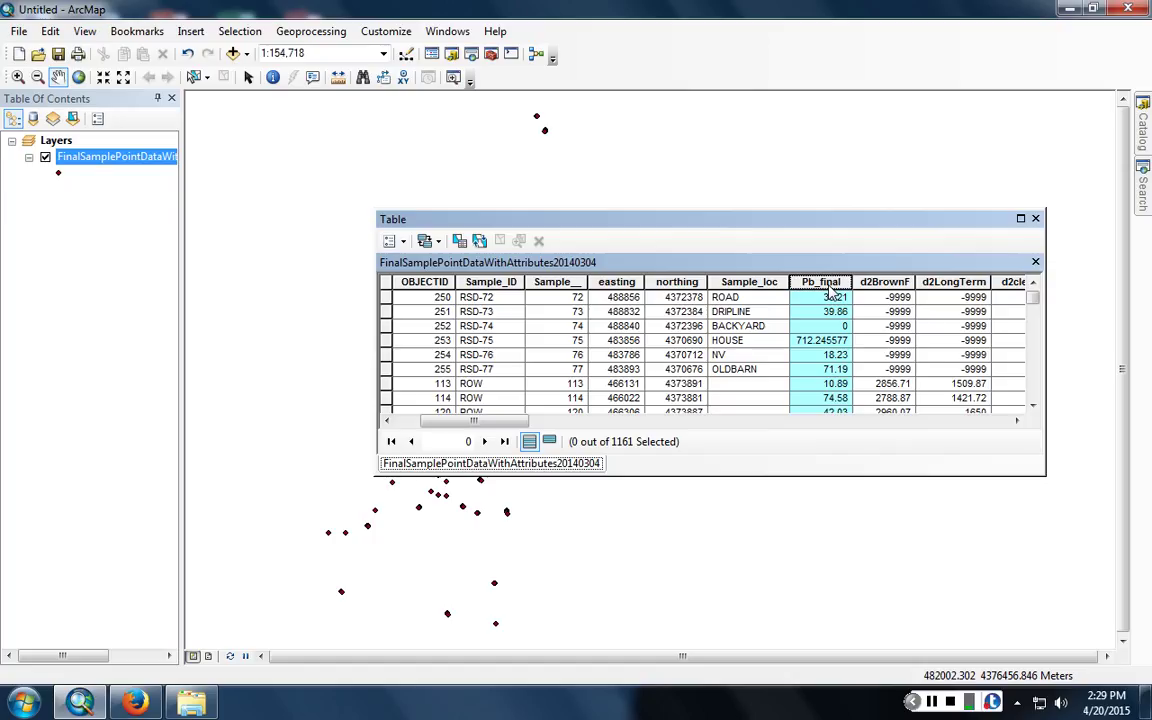
pyautogui.doubleClick(829, 281)
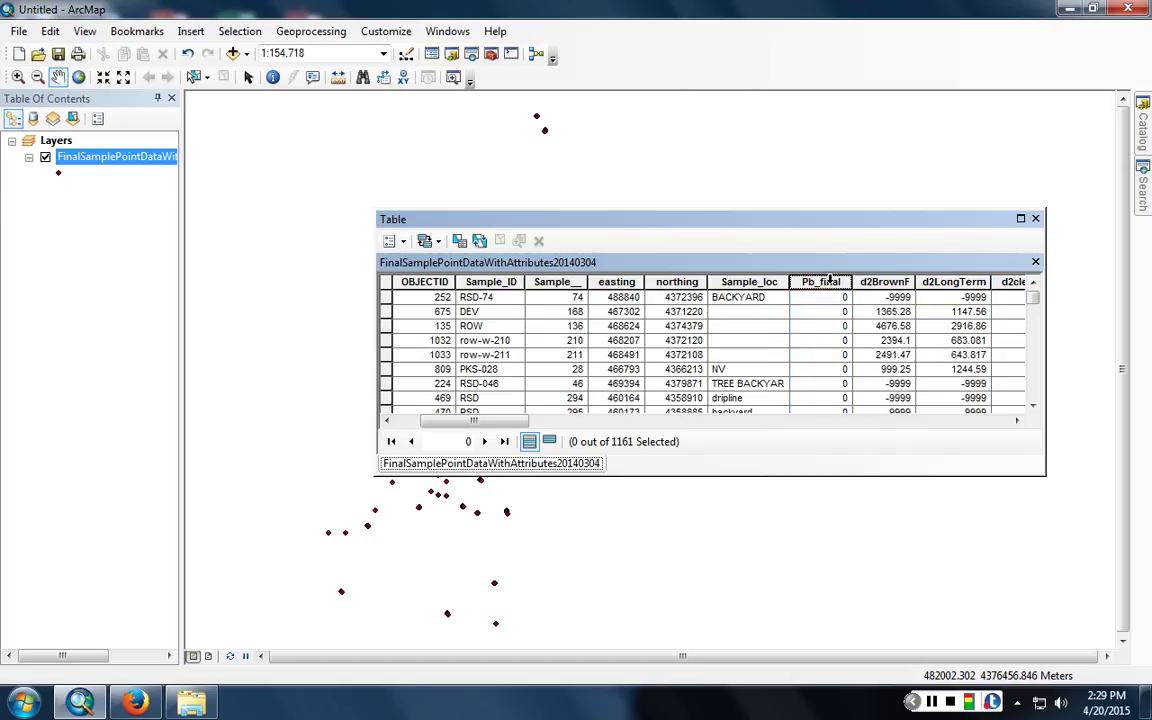
# - Re-sort the table descending by Pb_final so 33320.2141 appears in the top row
pyautogui.scroll(-3, 841, 311)
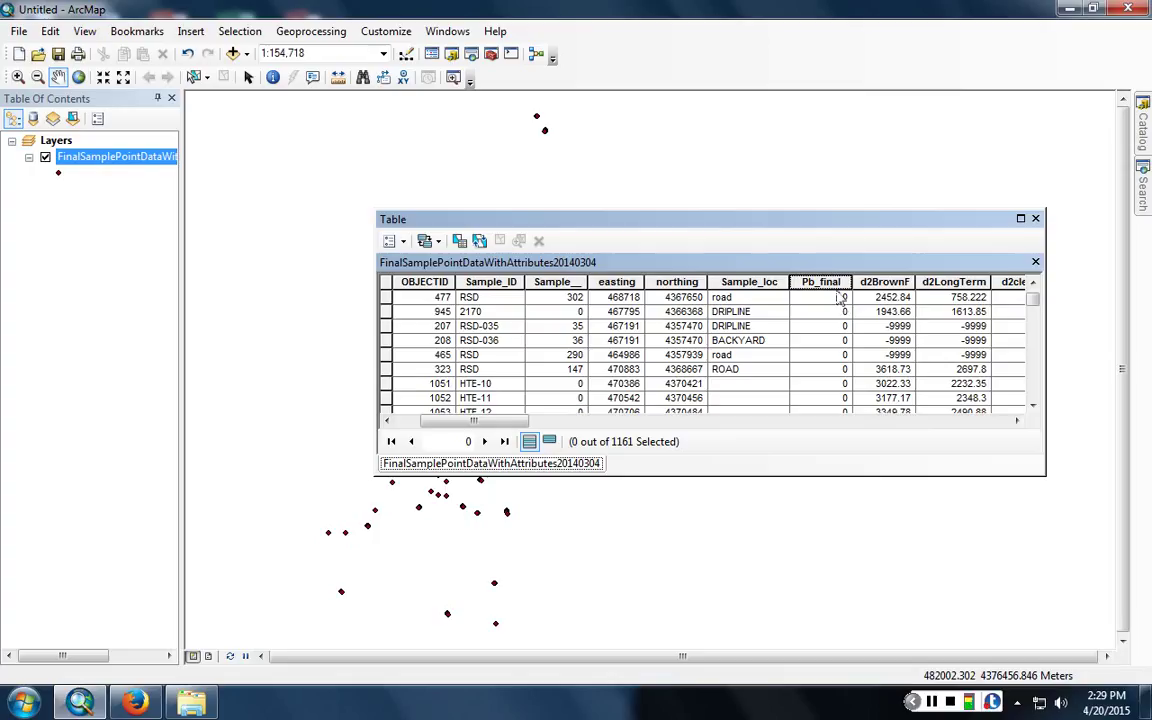
pyautogui.doubleClick(836, 283)
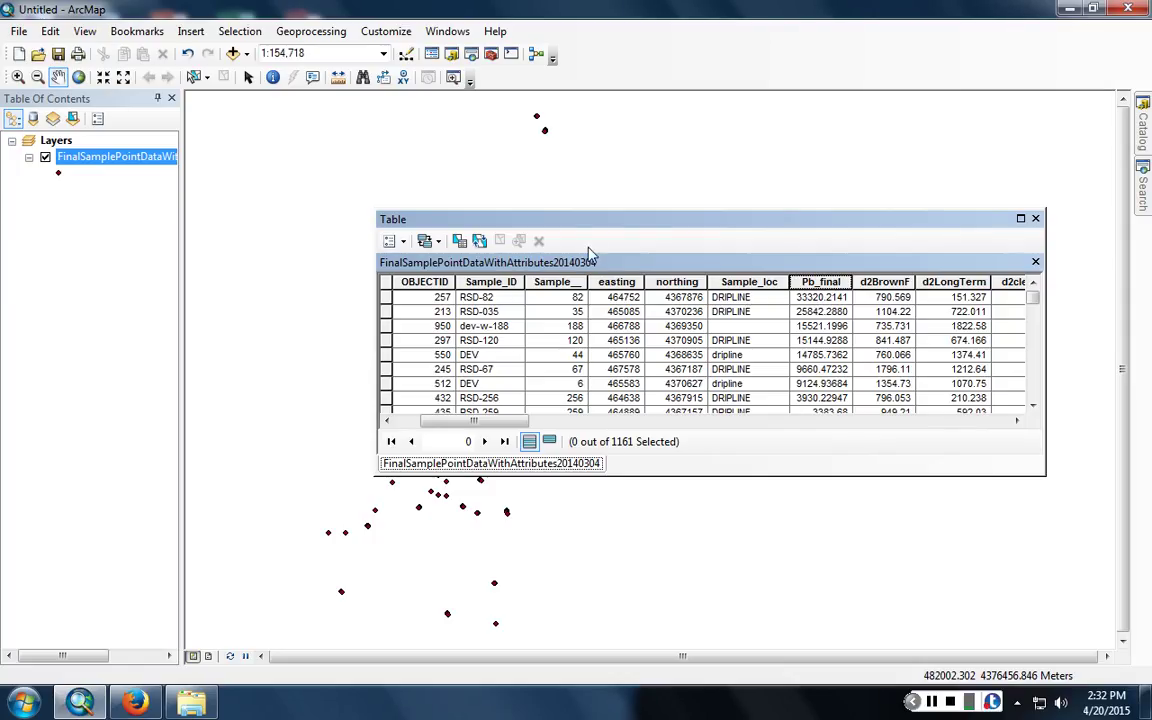
pyautogui.click(1035, 218)
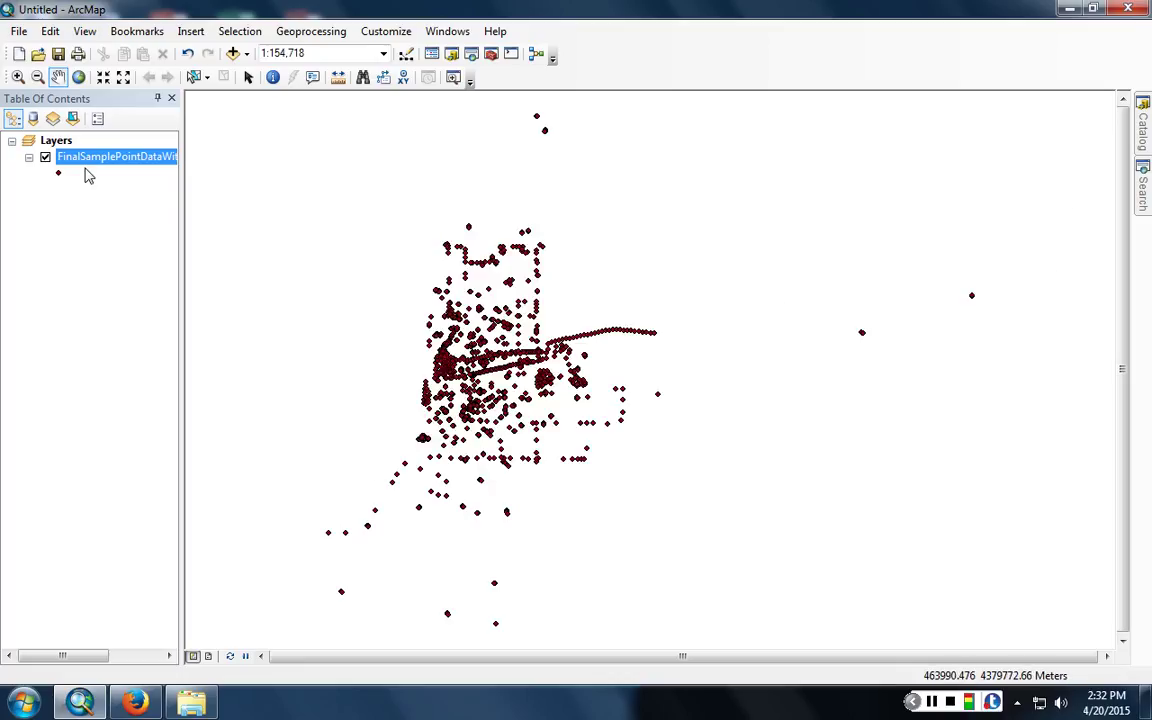
pyautogui.rightClick(90, 162)
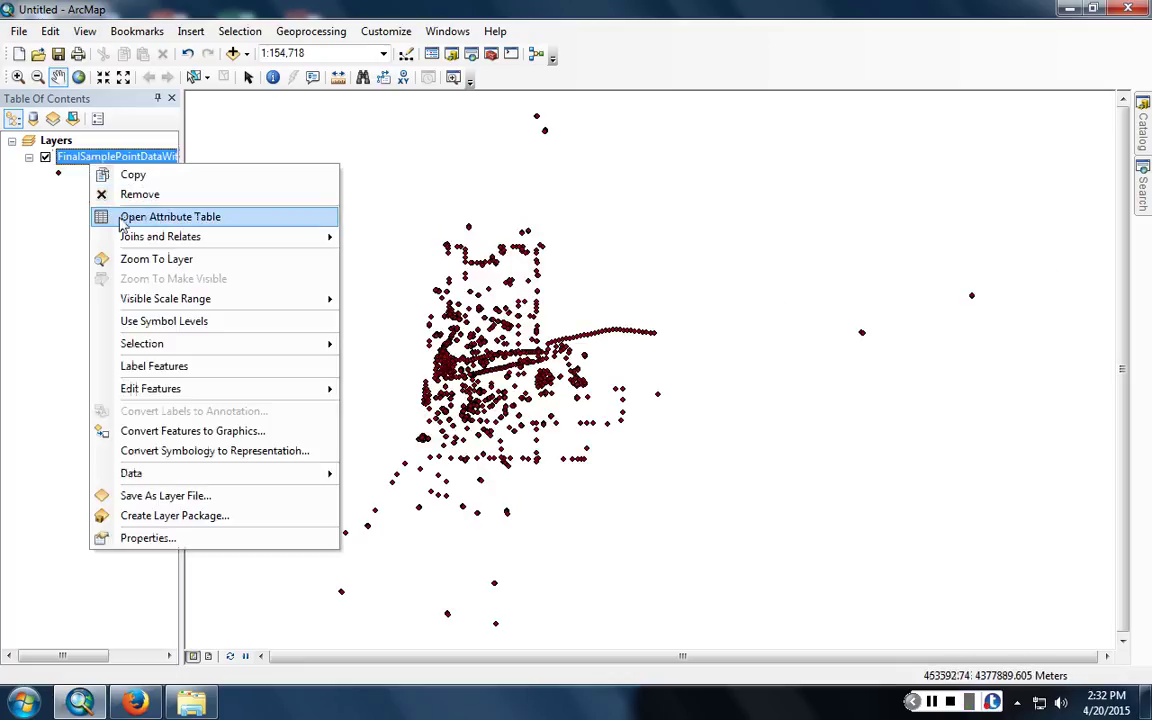
pyautogui.click(150, 216)
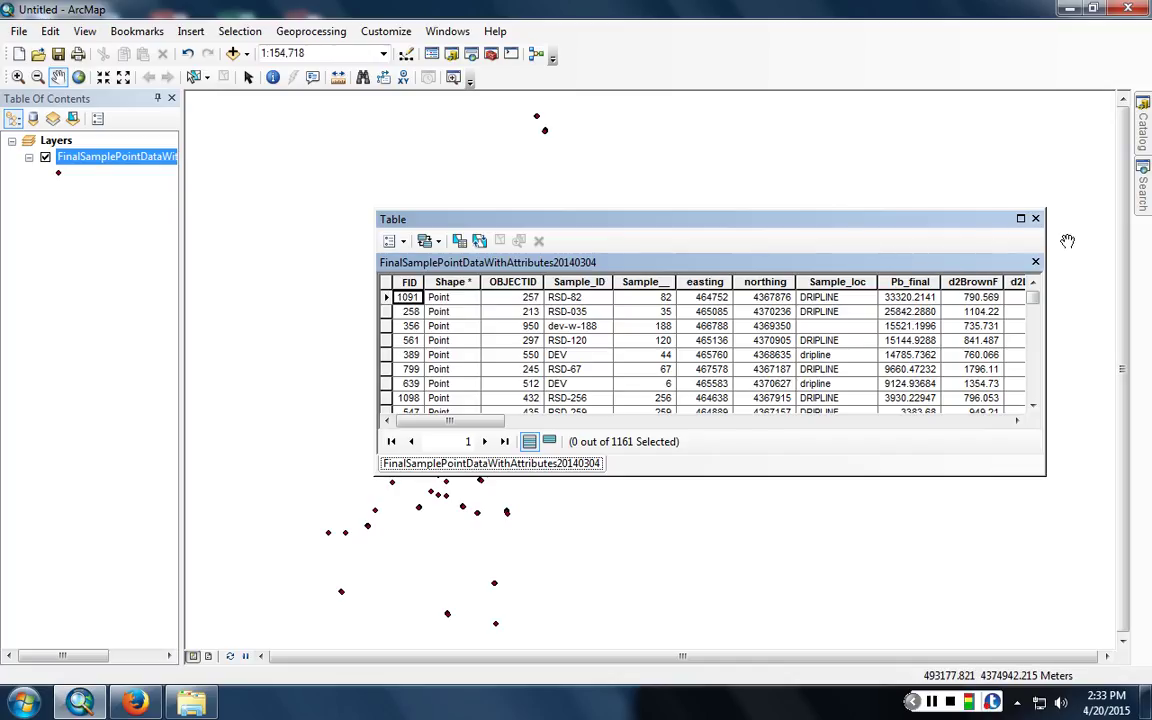
pyautogui.click(1035, 218)
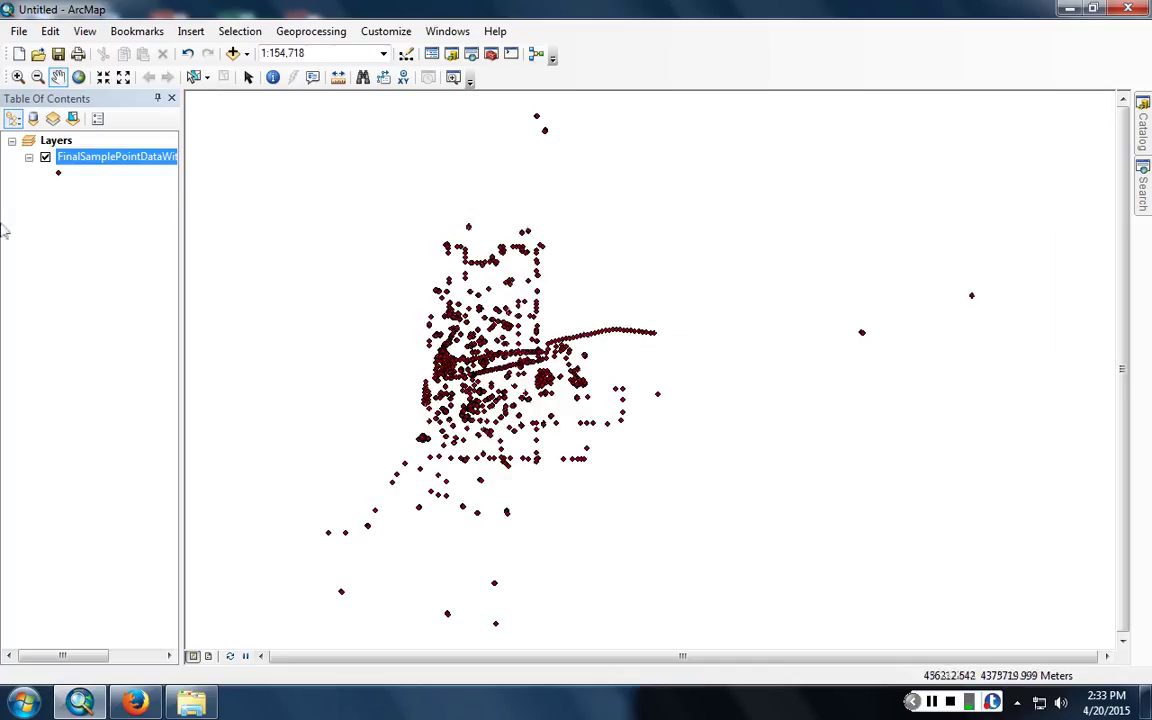
# - Open the sample layer's Symbology properties and compare the Categories, Quantities and Charts options
pyautogui.rightClick(148, 158)
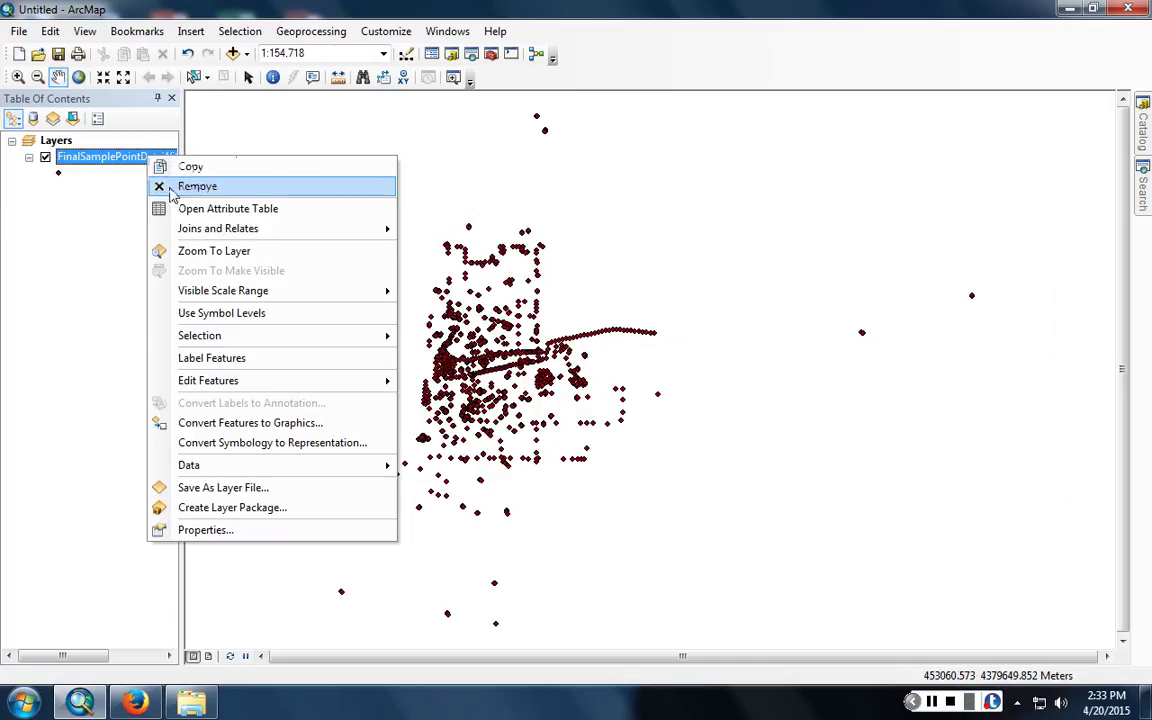
pyautogui.click(198, 535)
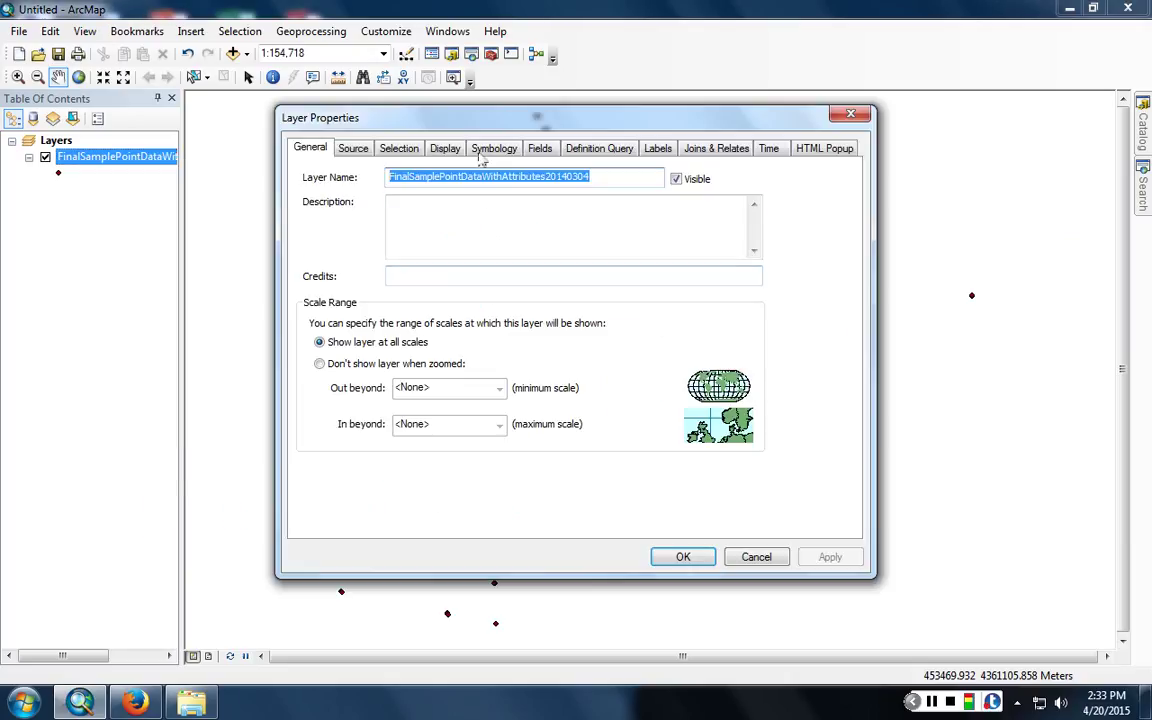
pyautogui.click(494, 148)
pyautogui.click(323, 209)
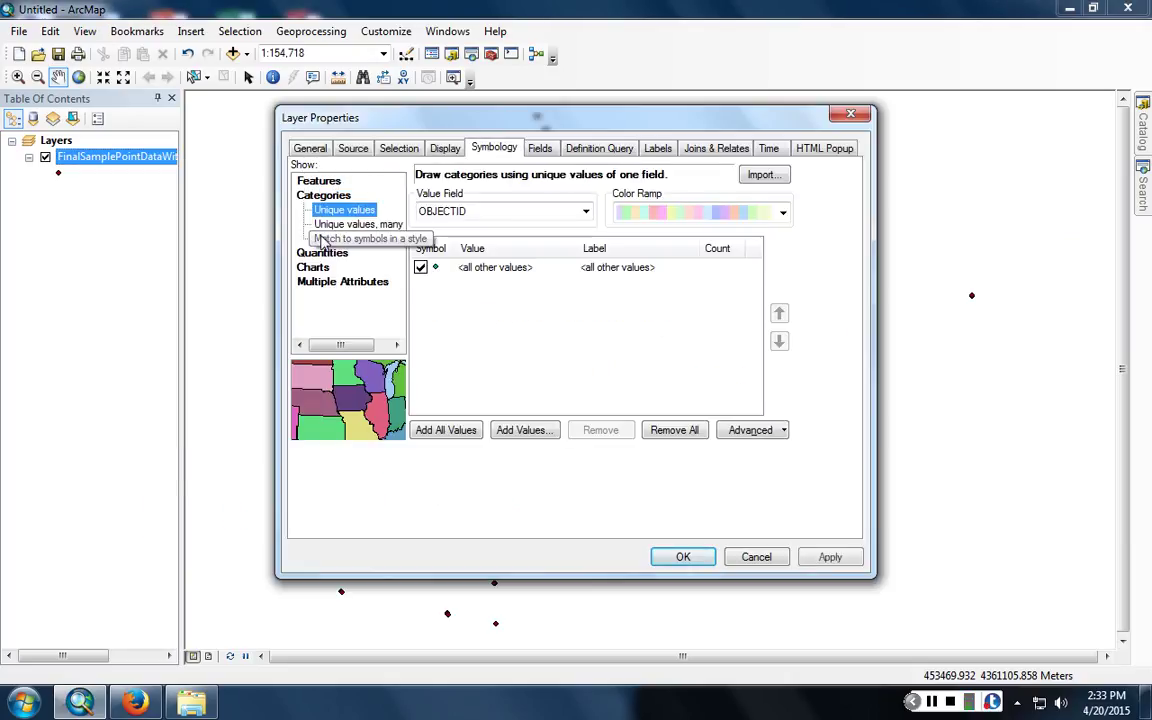
pyautogui.click(321, 249)
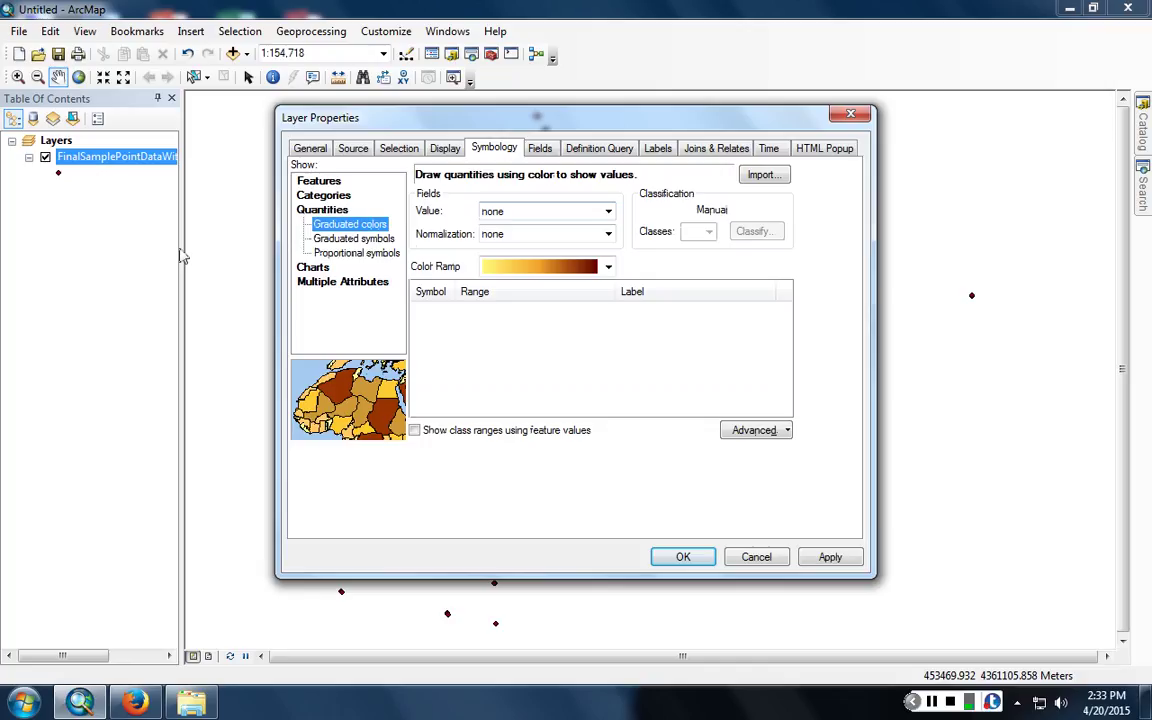
pyautogui.click(305, 268)
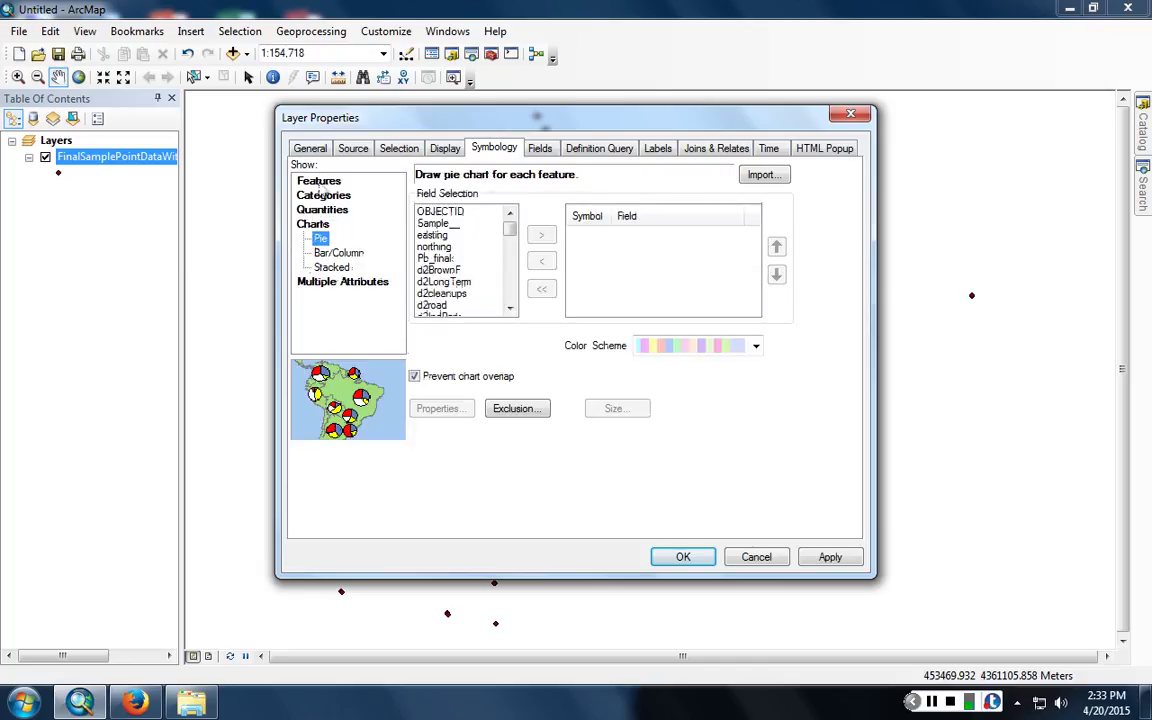
pyautogui.click(310, 210)
# - Draw the sample points as Proportional symbols sized by Pb_final, then reopen the layer properties
pyautogui.click(340, 253)
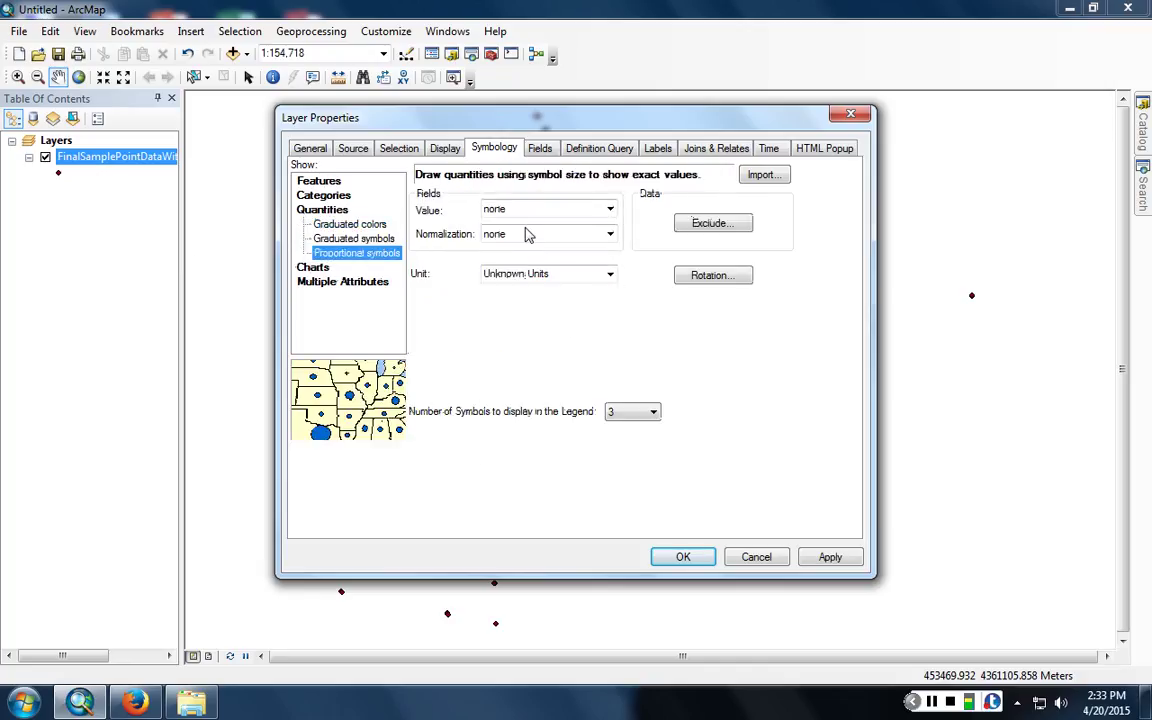
pyautogui.click(520, 210)
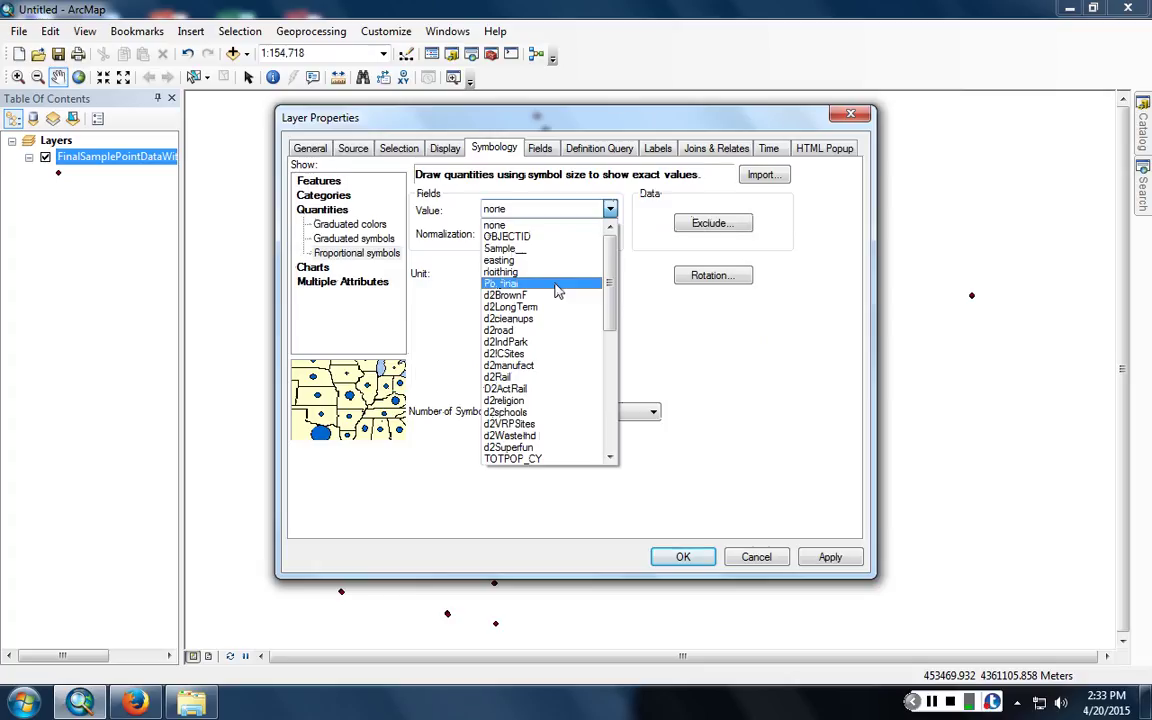
pyautogui.click(557, 290)
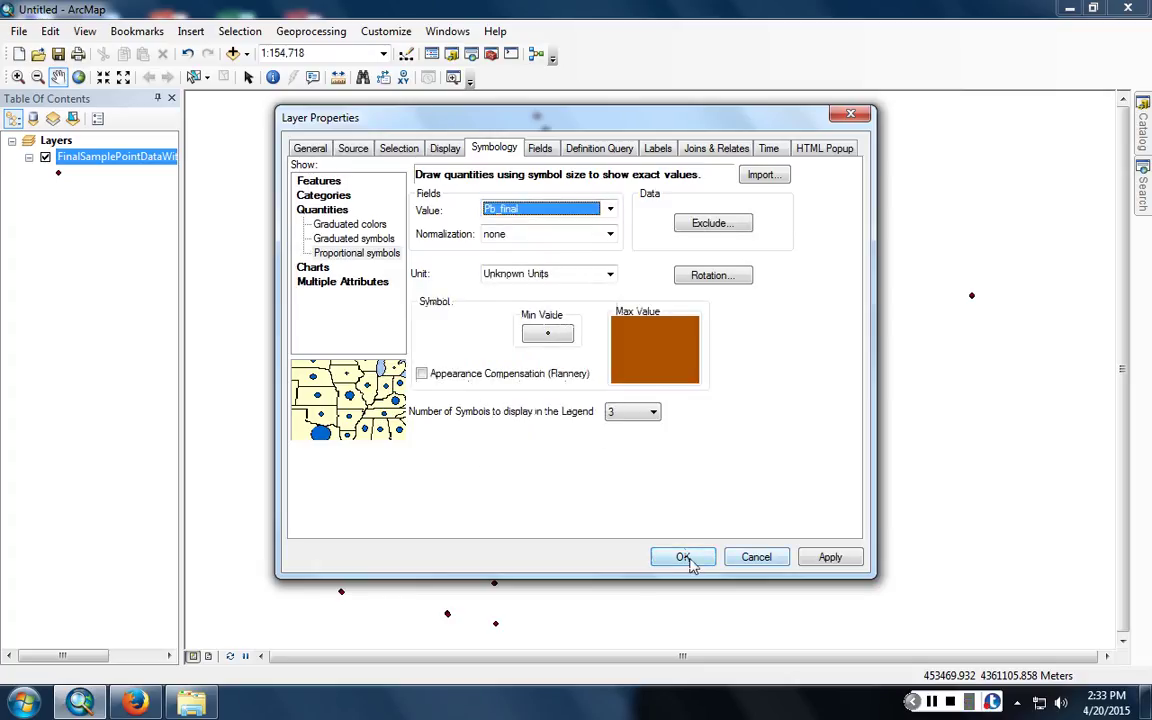
pyautogui.click(684, 558)
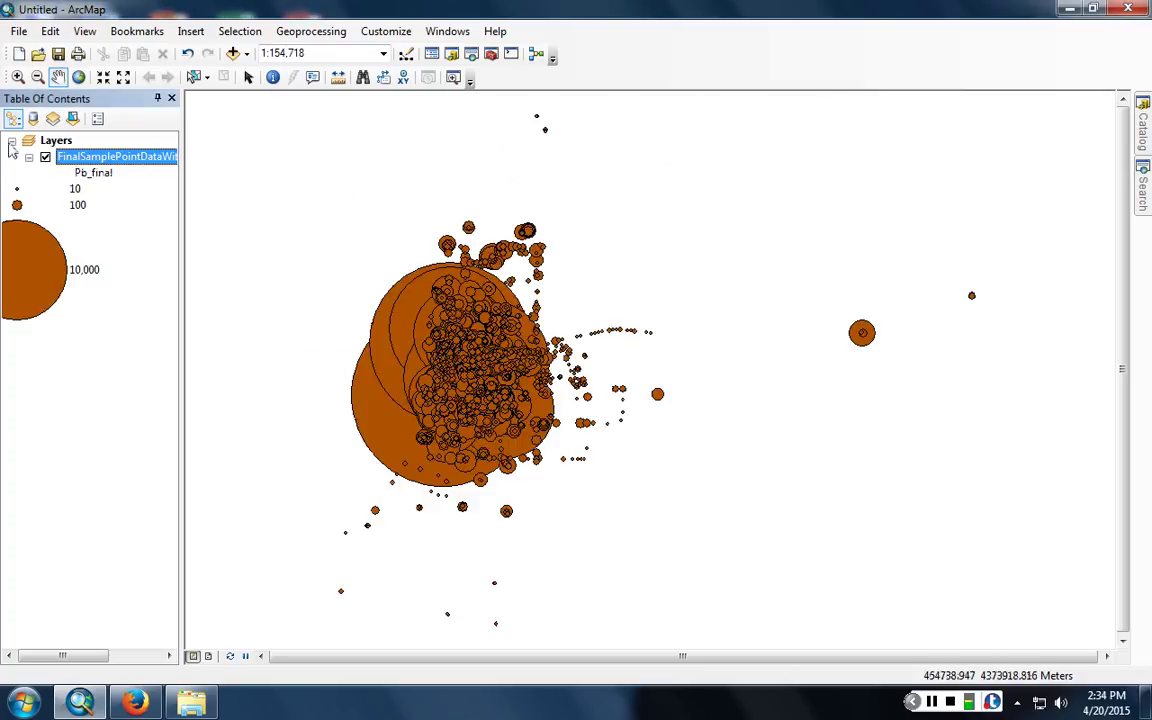
pyautogui.doubleClick(67, 157)
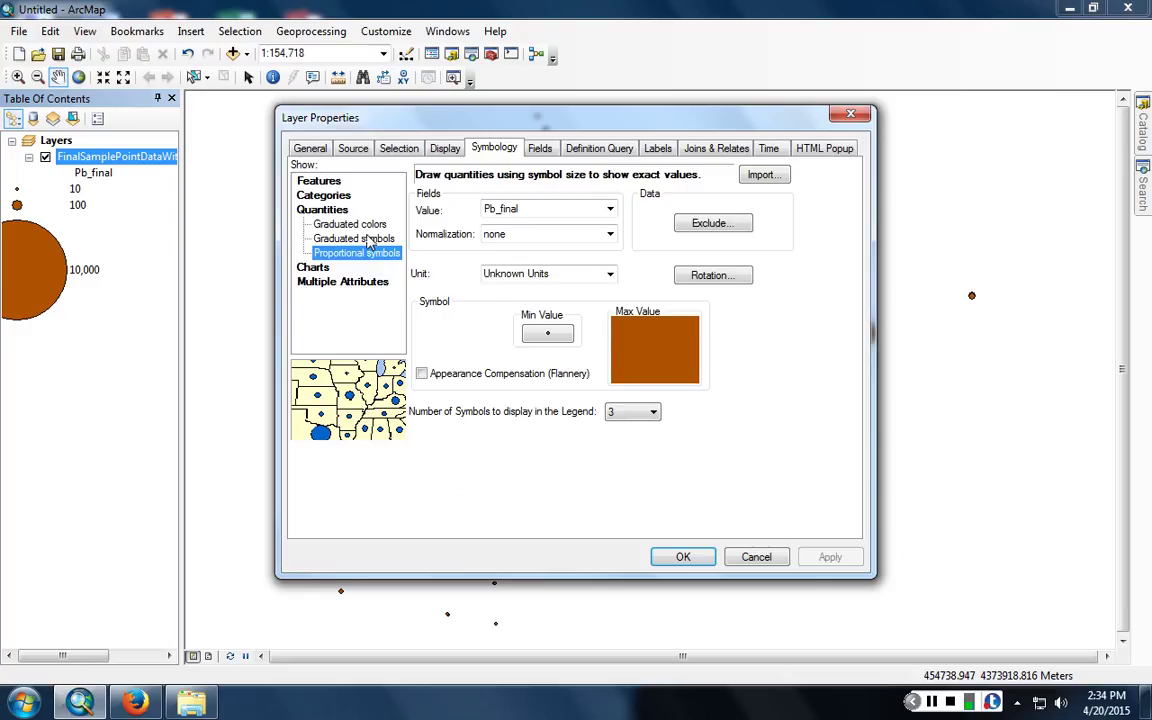
# - Symbolize the sample points with graduated symbols classified by the Pb_final field
pyautogui.click(360, 239)
pyautogui.click(545, 212)
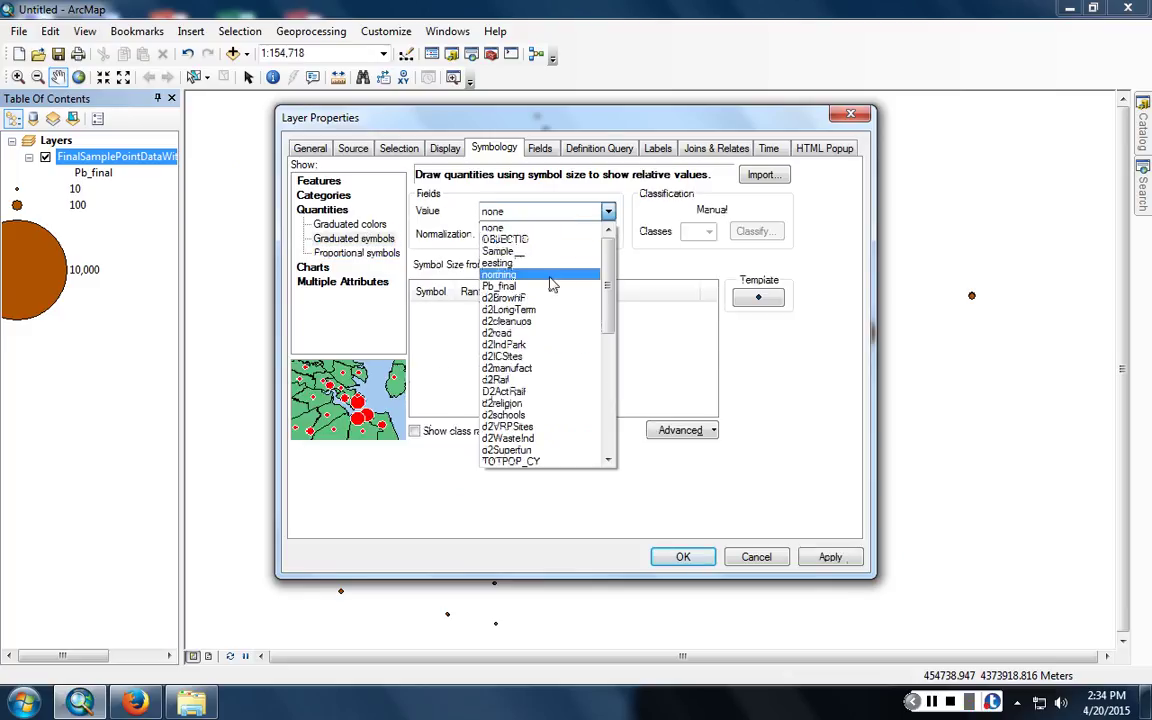
pyautogui.click(548, 286)
pyautogui.click(686, 556)
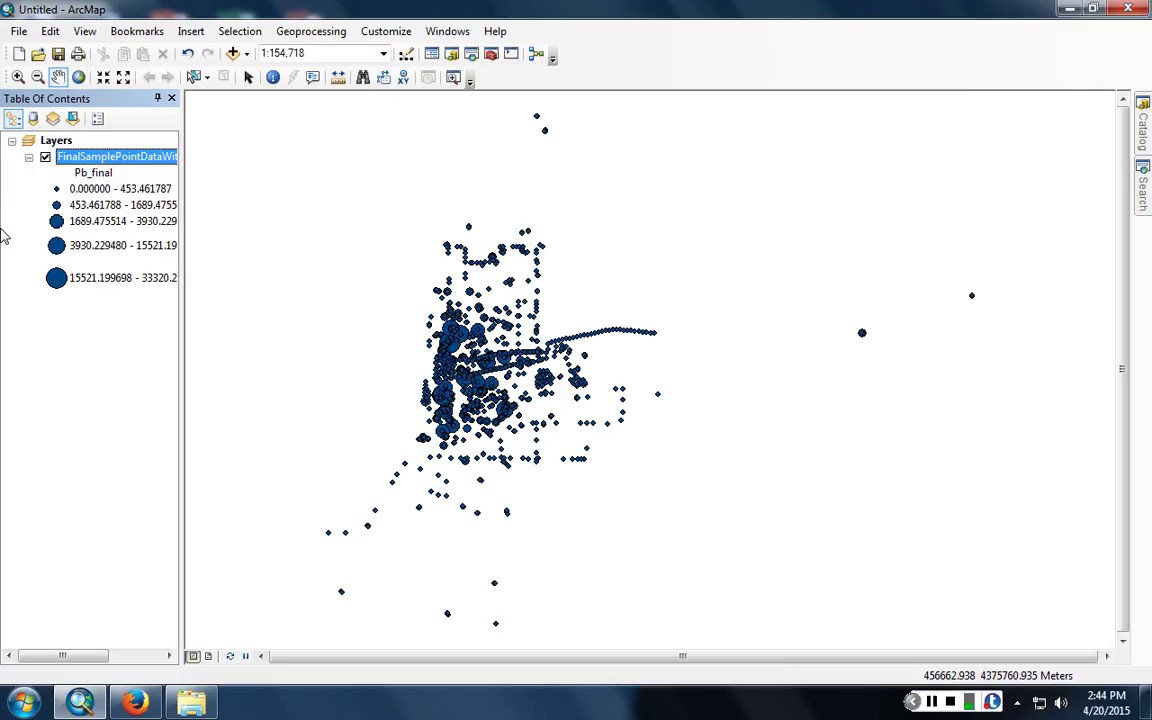
# - Bring up the Search window at the right edge, set to Local Search
pyautogui.moveTo(1143, 175)
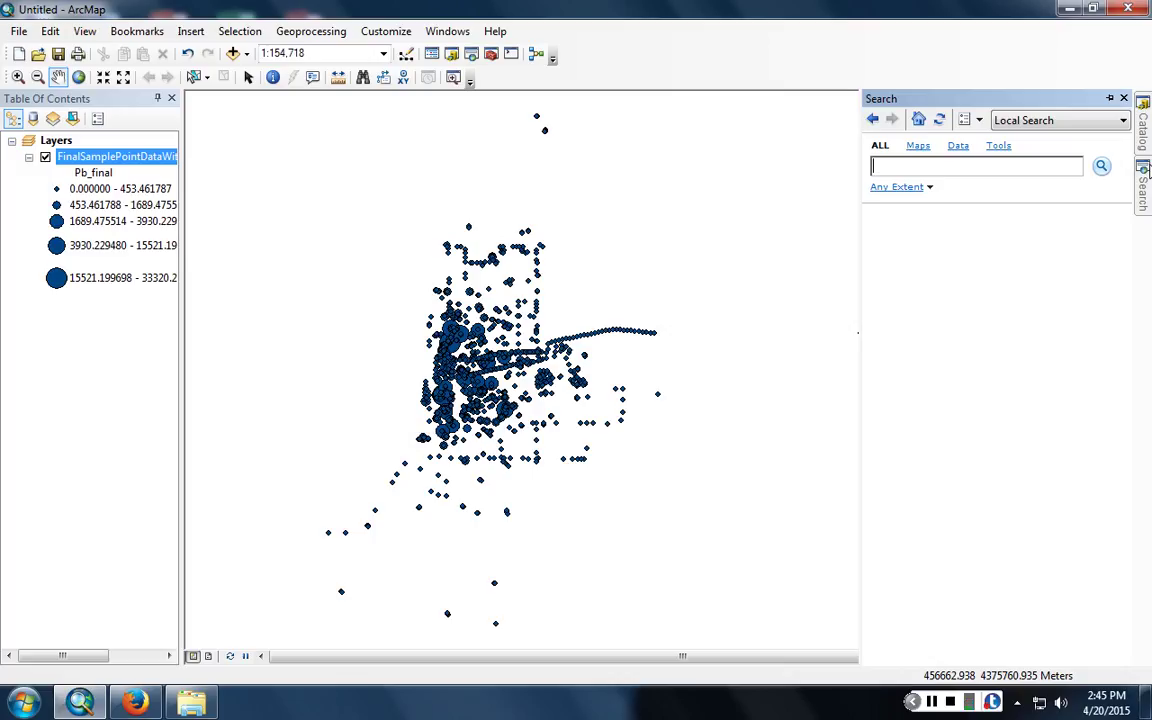
# - Search tools for 'kriging' and launch Kriging (Spatial Analyst) from the results
pyautogui.write('kriging')
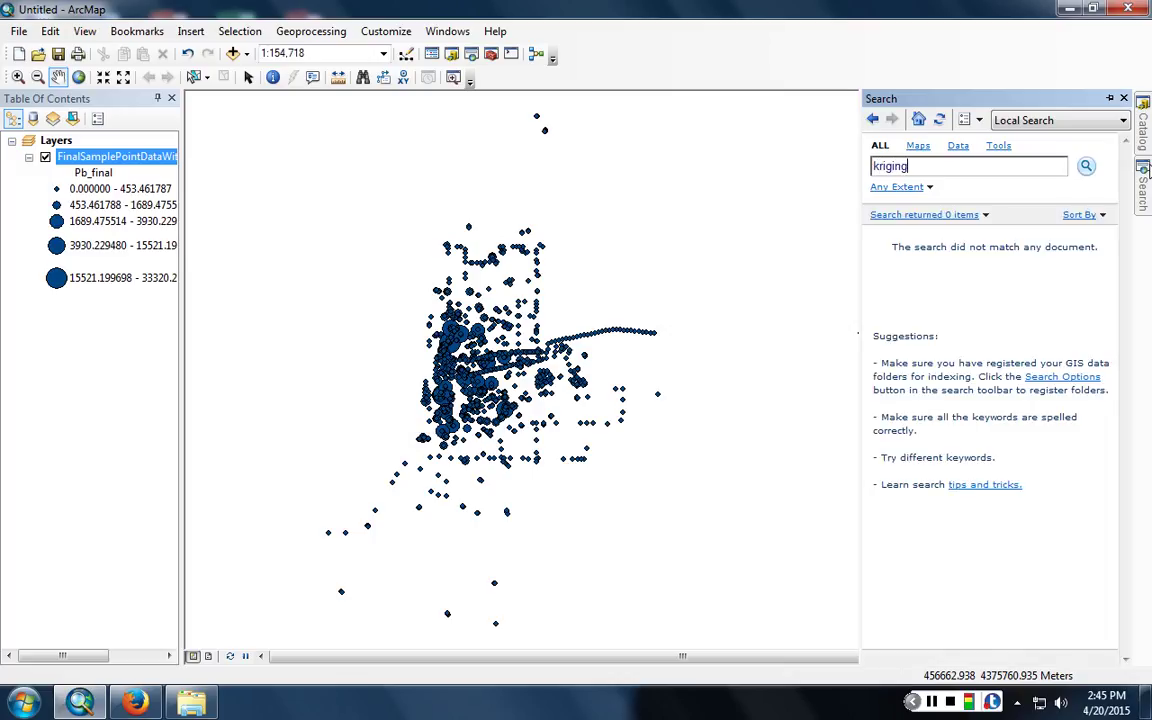
pyautogui.press('Return')
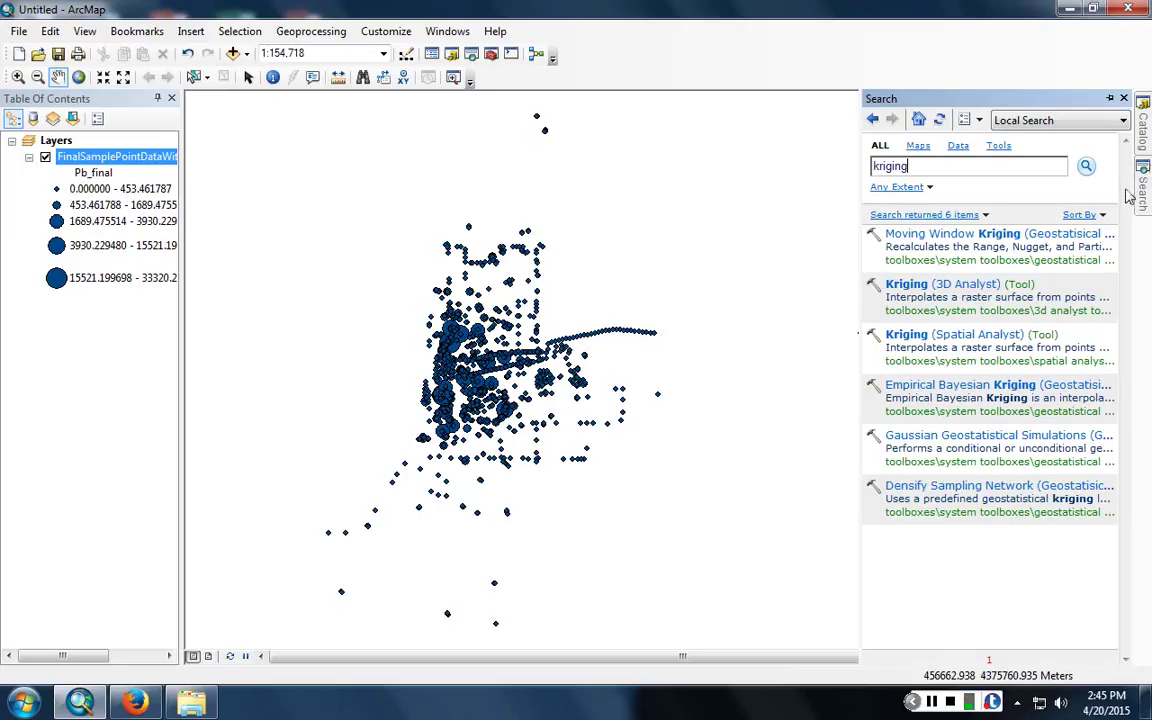
pyautogui.click(975, 345)
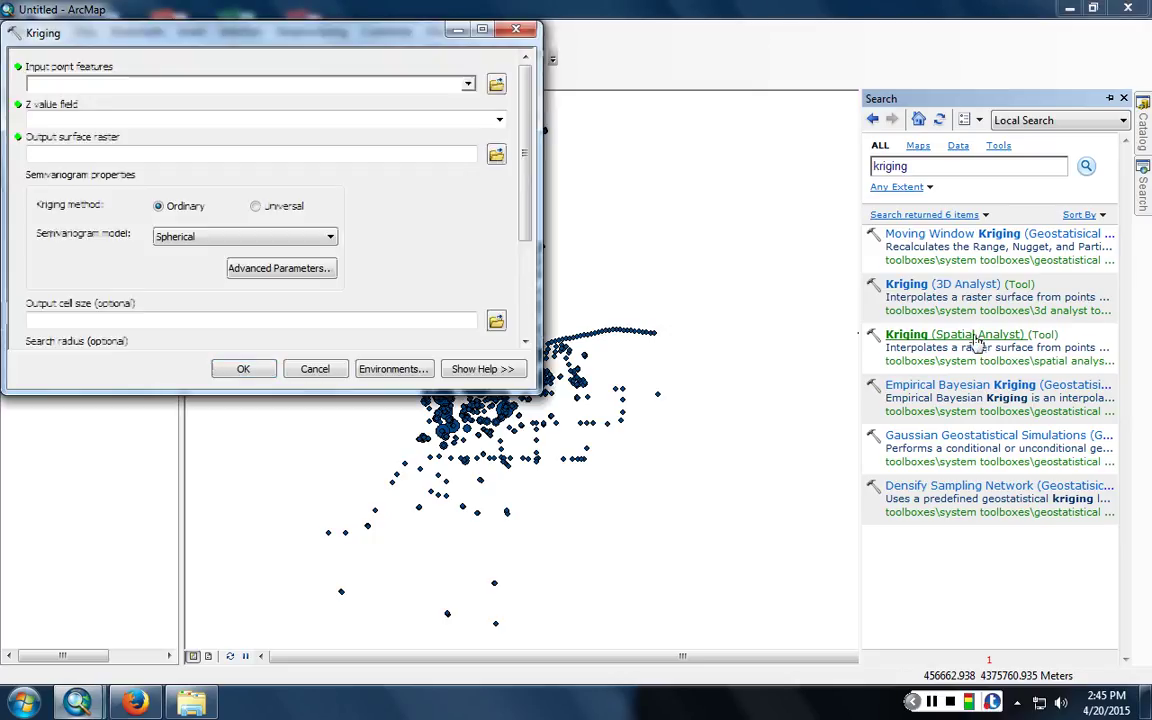
# - Use FinalSamplePointDataWithAttributes20140304 as input points and Pb_final as the Z value field
pyautogui.click(468, 84)
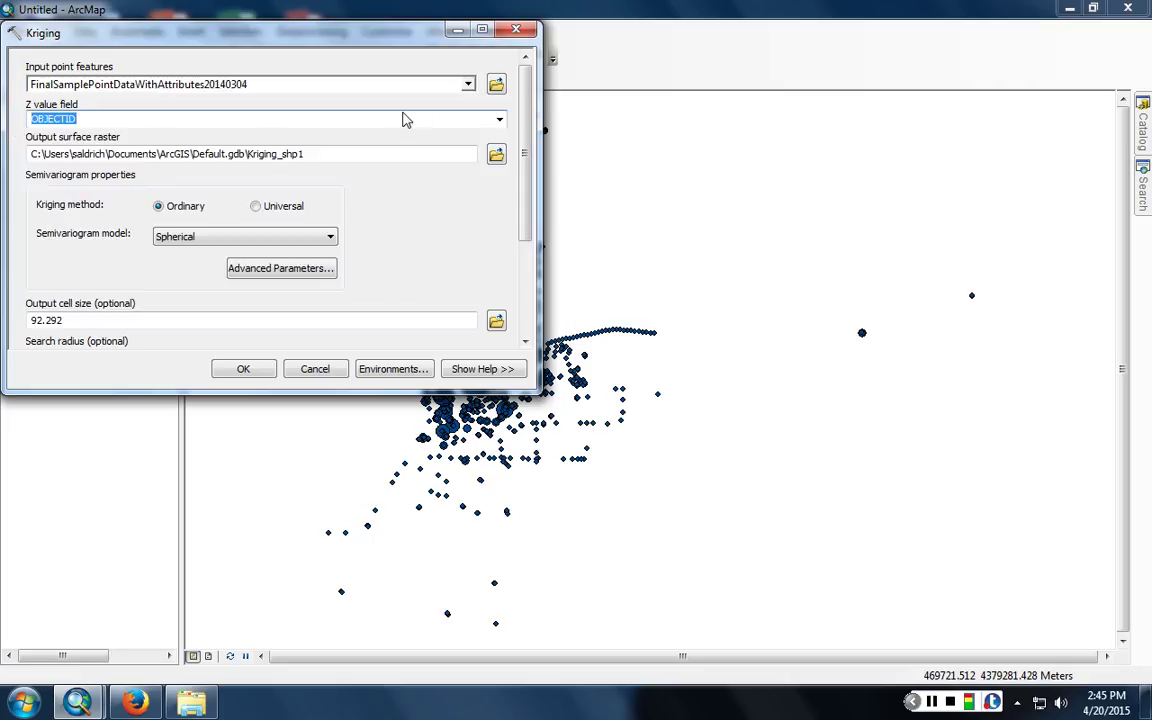
pyautogui.click(499, 120)
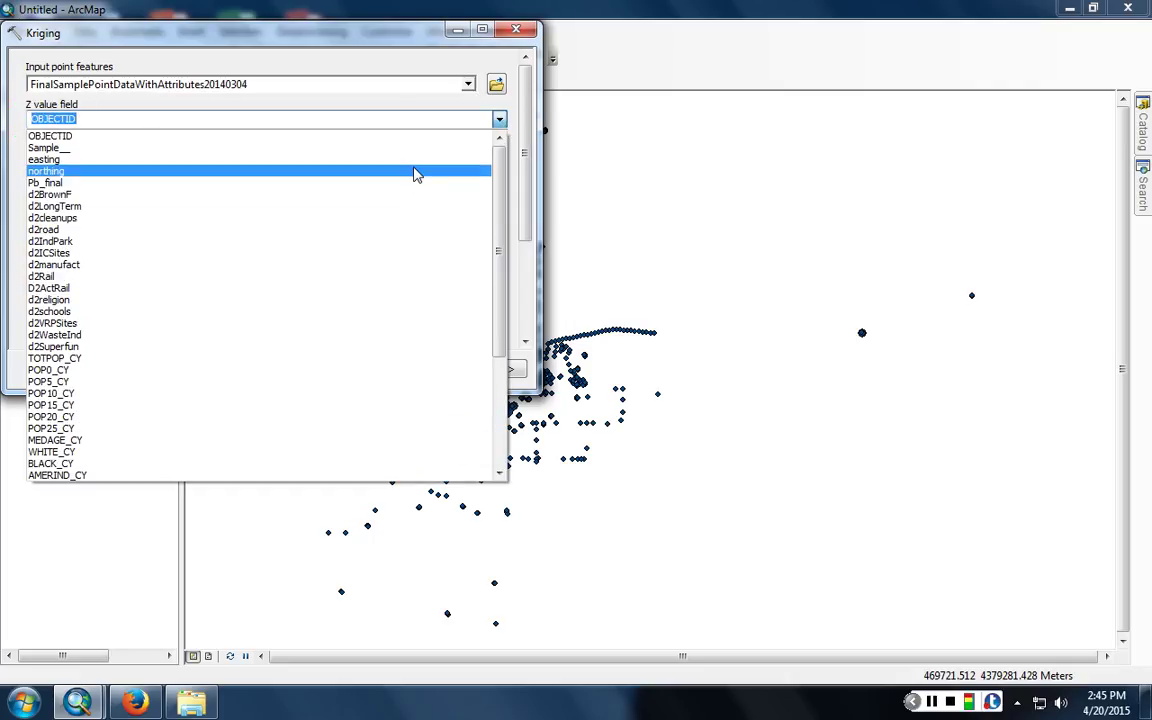
pyautogui.click(421, 190)
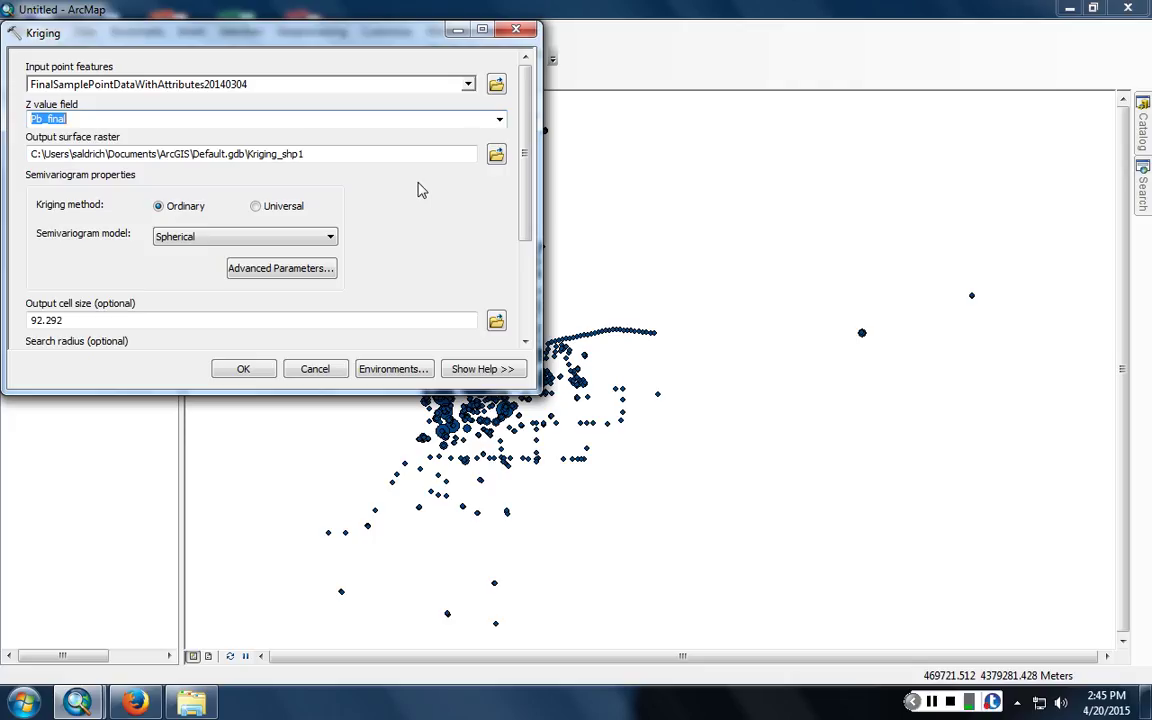
pyautogui.click(497, 153)
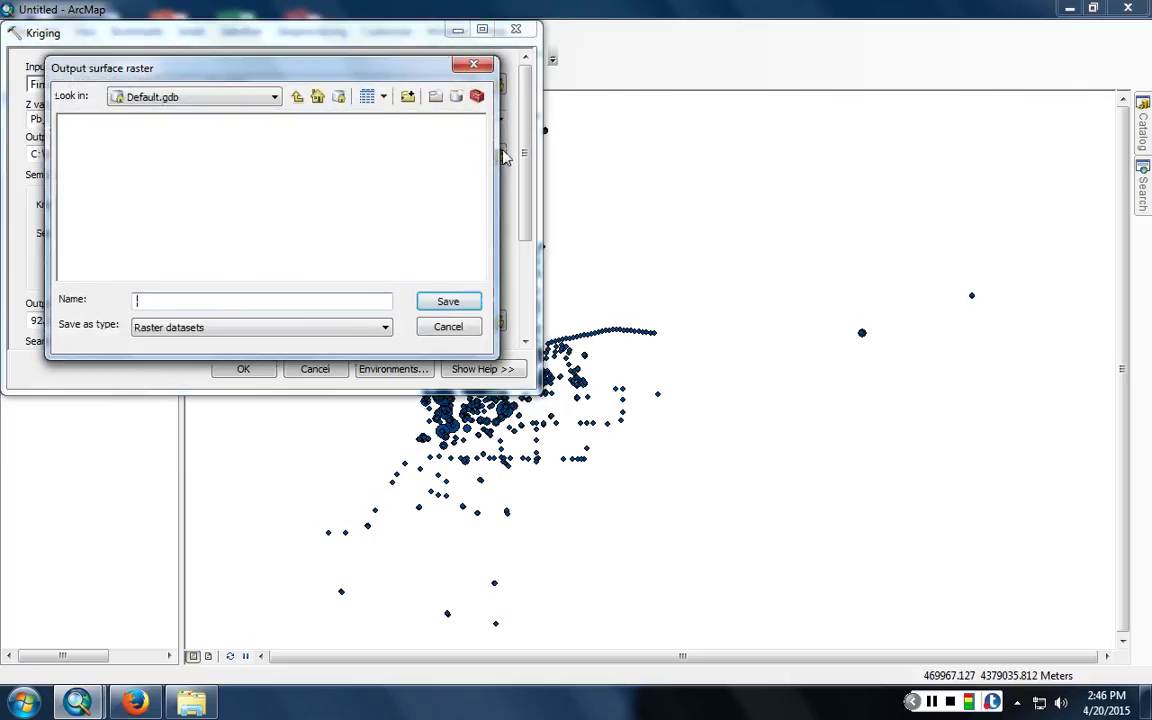
# - Save the Kriging output surface raster as E:\Steve\StandardKrig.img
pyautogui.click(228, 100)
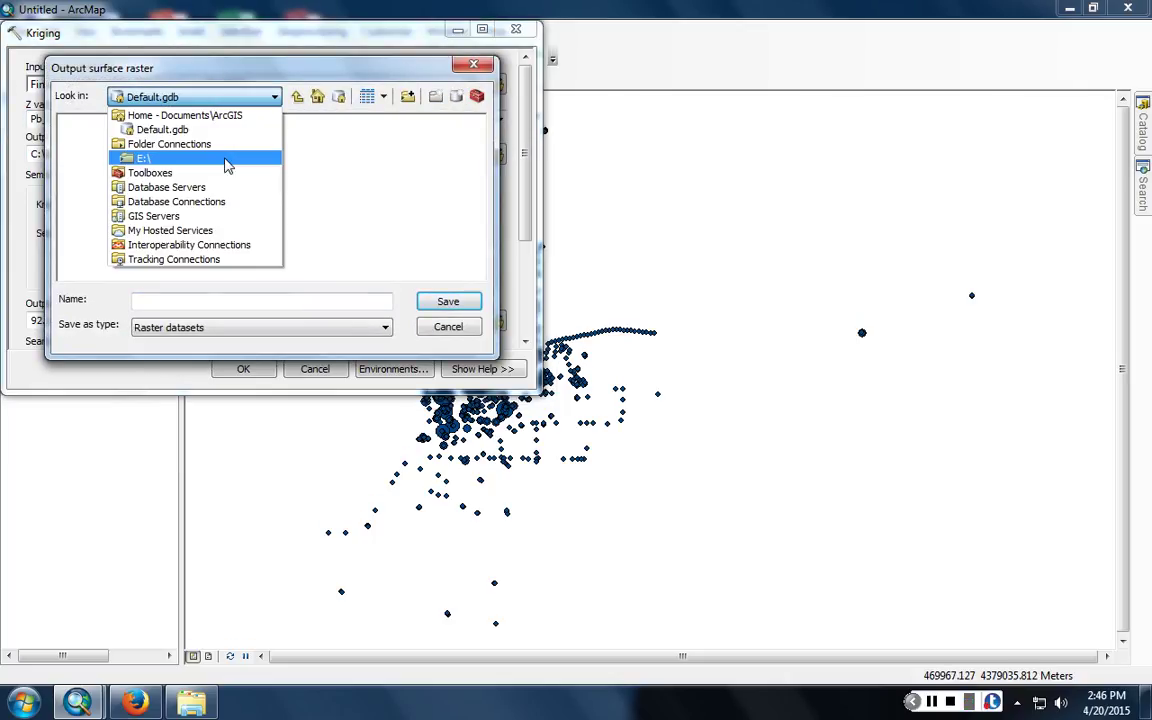
pyautogui.click(228, 165)
pyautogui.doubleClick(86, 168)
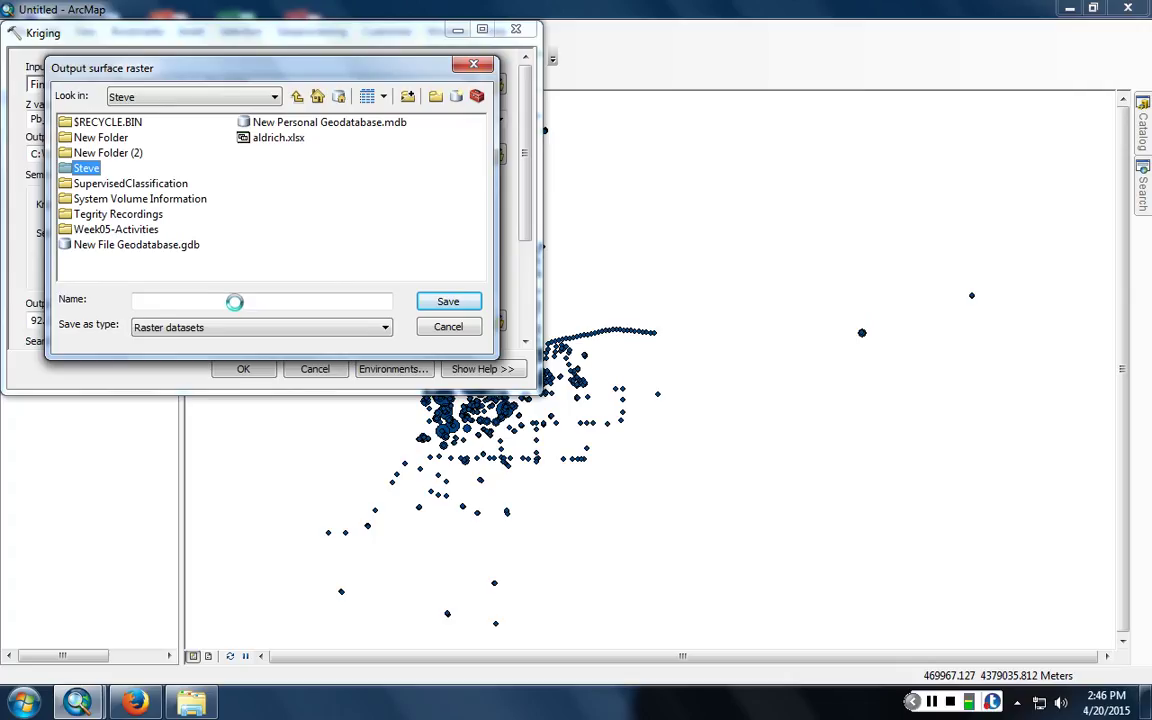
pyautogui.write('Stan')
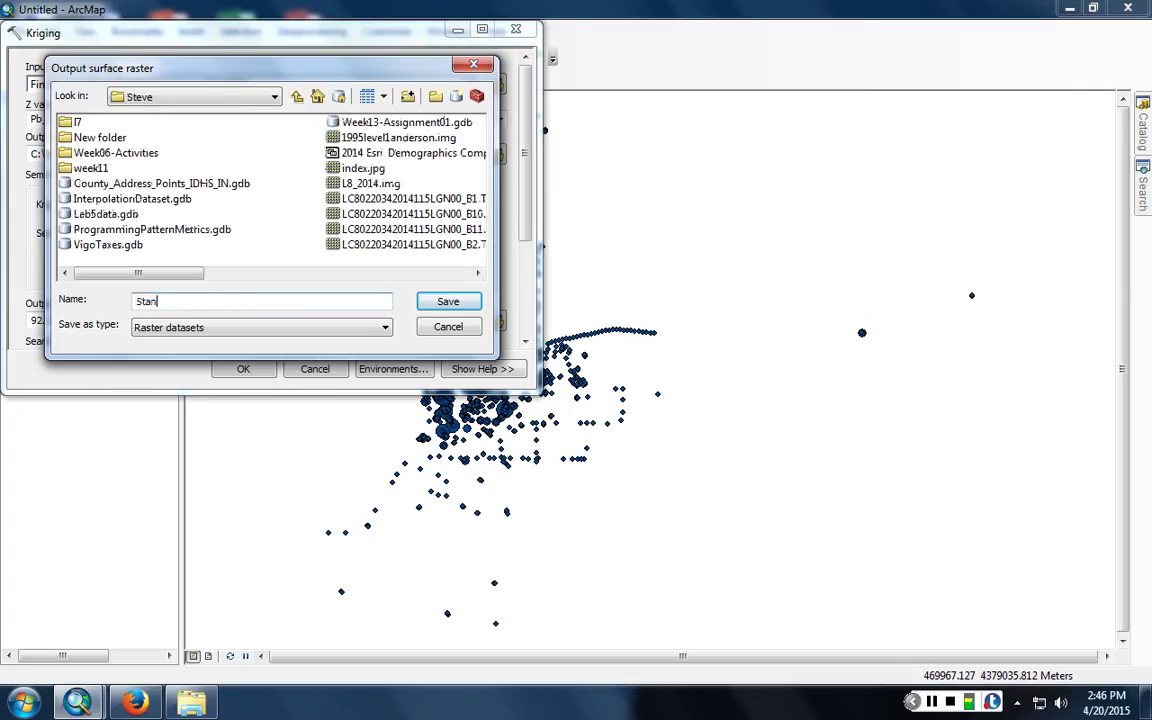
pyautogui.write('dardKrig.img')
pyautogui.click(229, 328)
pyautogui.click(424, 302)
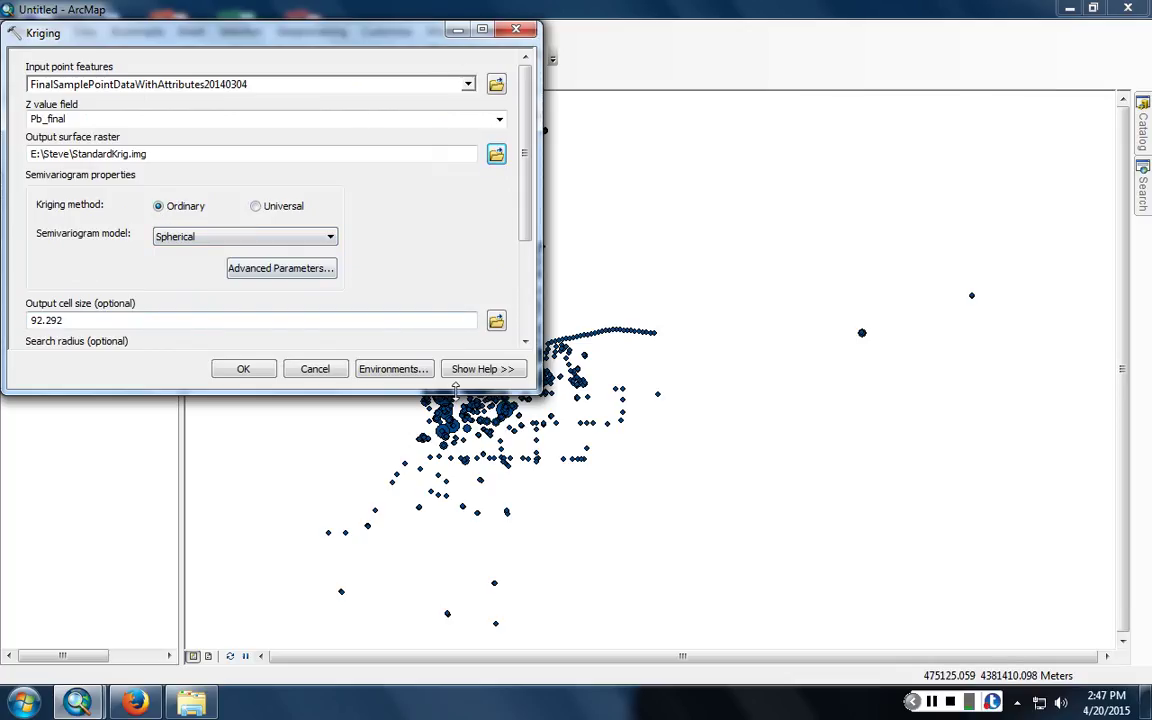
# - Enlarge the Kriging dialog and show help on Ordinary kriging's semivariogram properties
pyautogui.moveTo(538, 390); pyautogui.dragTo(588, 603)
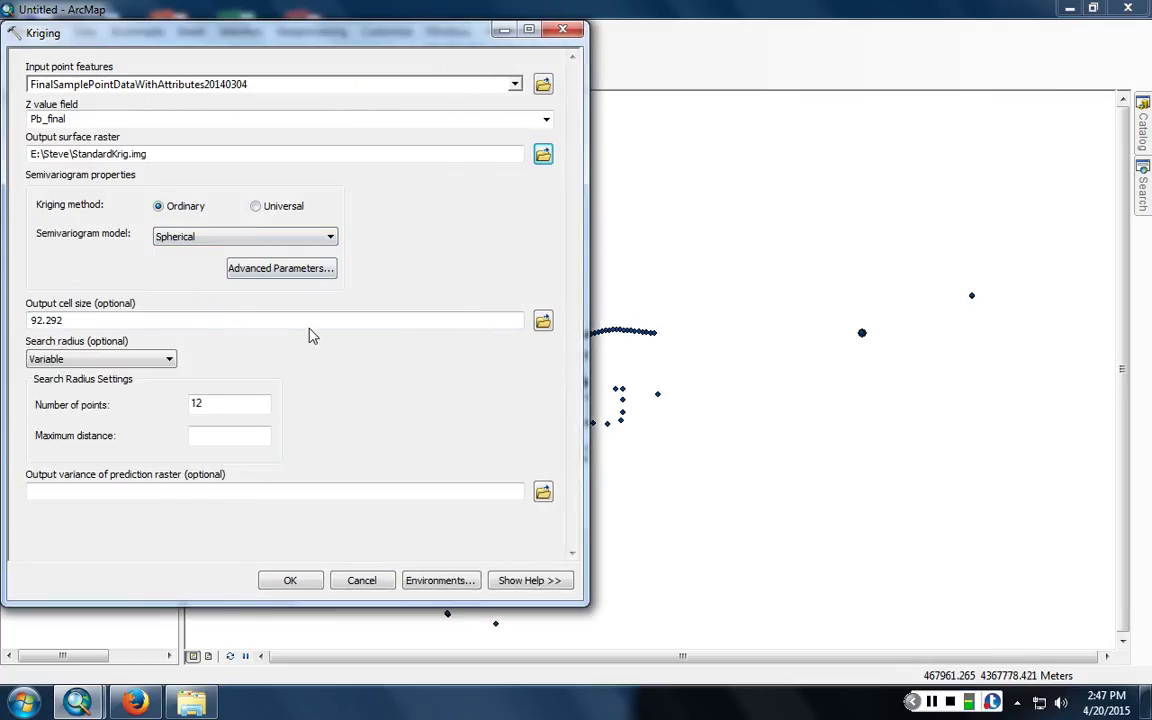
pyautogui.click(537, 585)
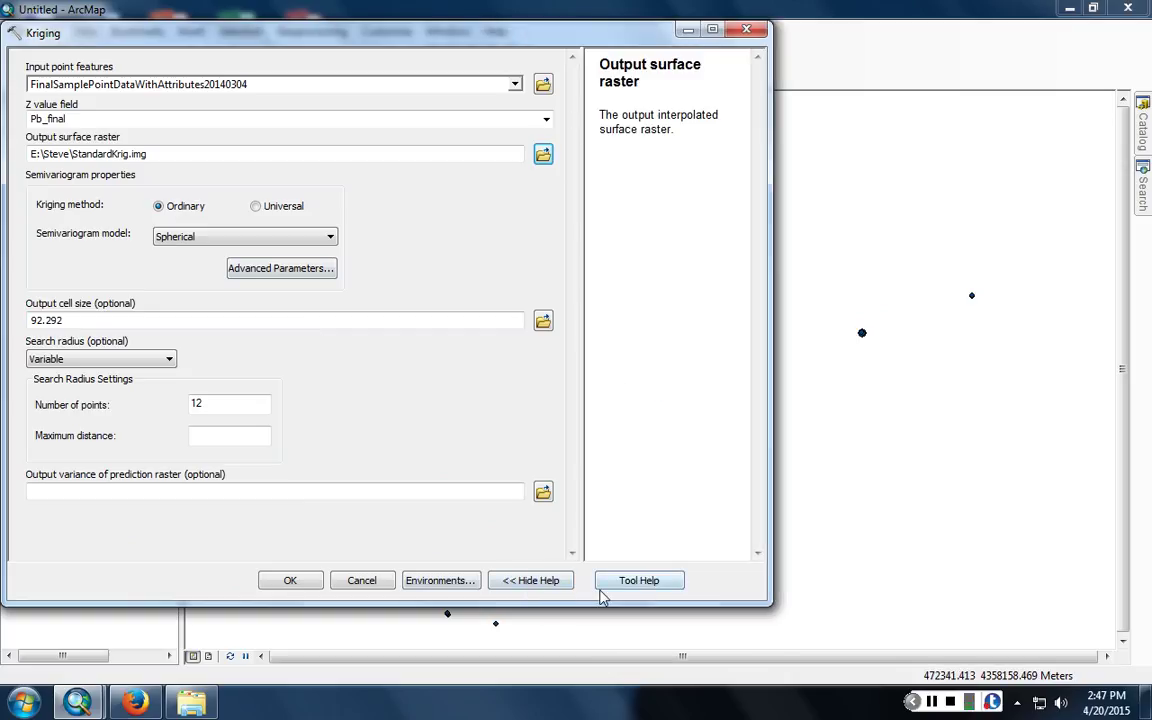
pyautogui.click(545, 581)
pyautogui.click(530, 580)
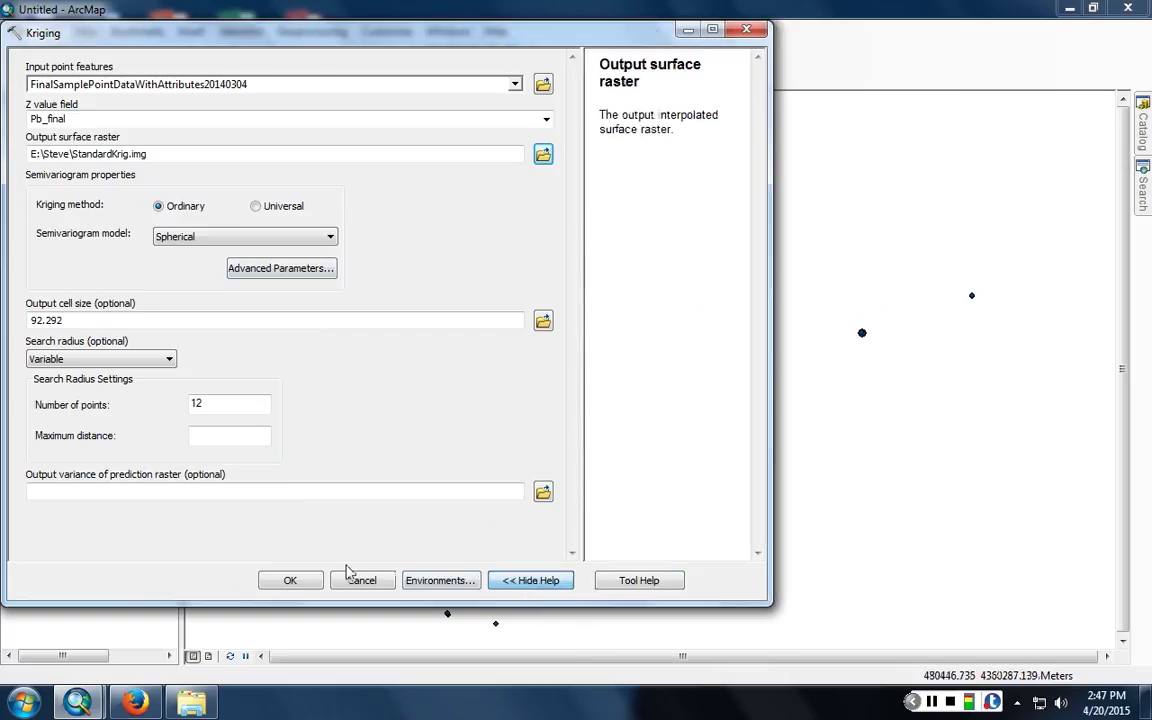
pyautogui.click(160, 206)
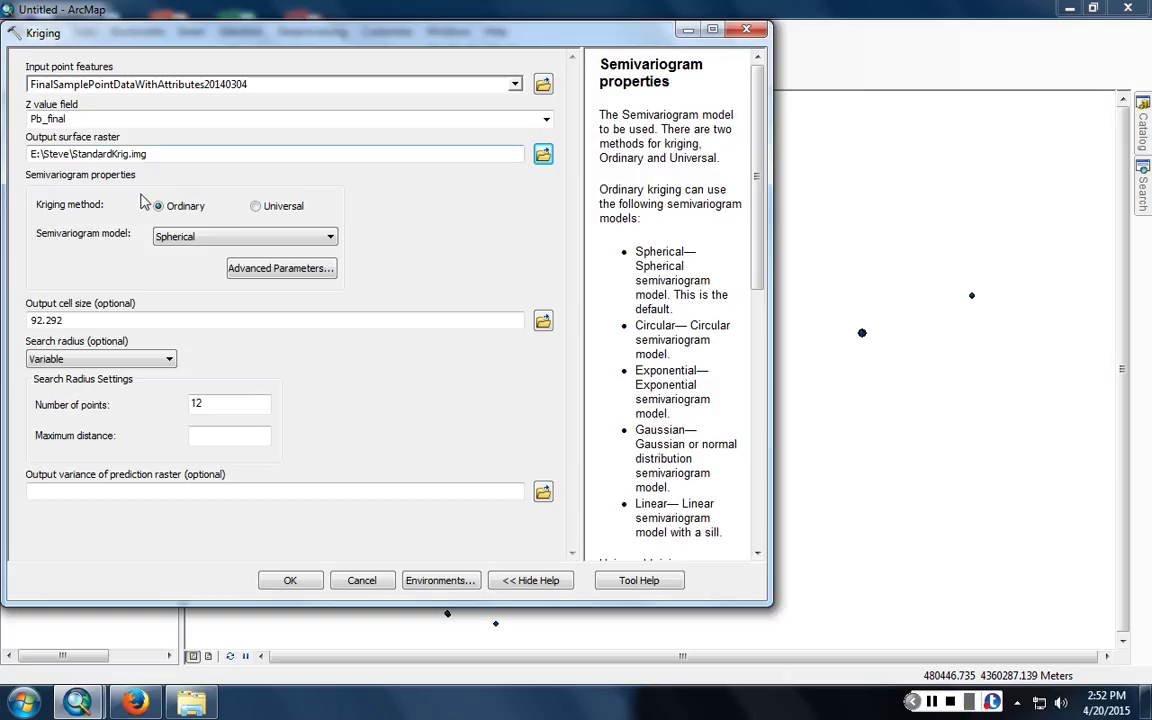
pyautogui.click(226, 238)
pyautogui.click(205, 230)
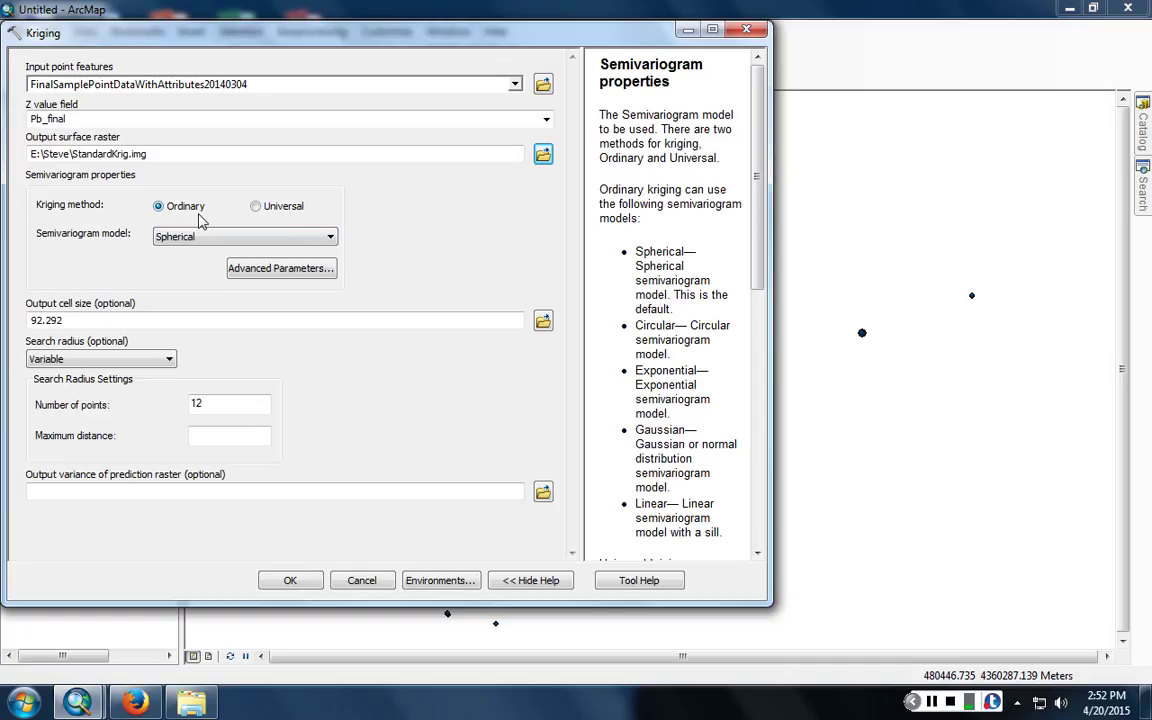
pyautogui.click(202, 236)
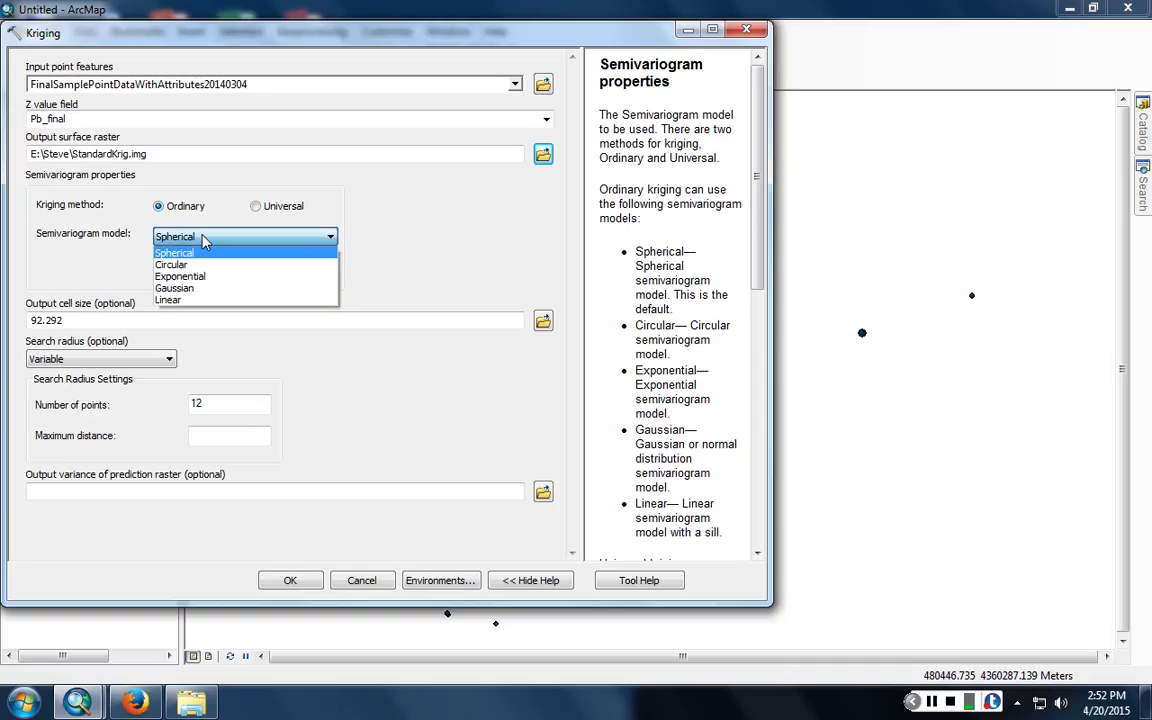
pyautogui.click(203, 237)
pyautogui.click(203, 237)
pyautogui.click(203, 237)
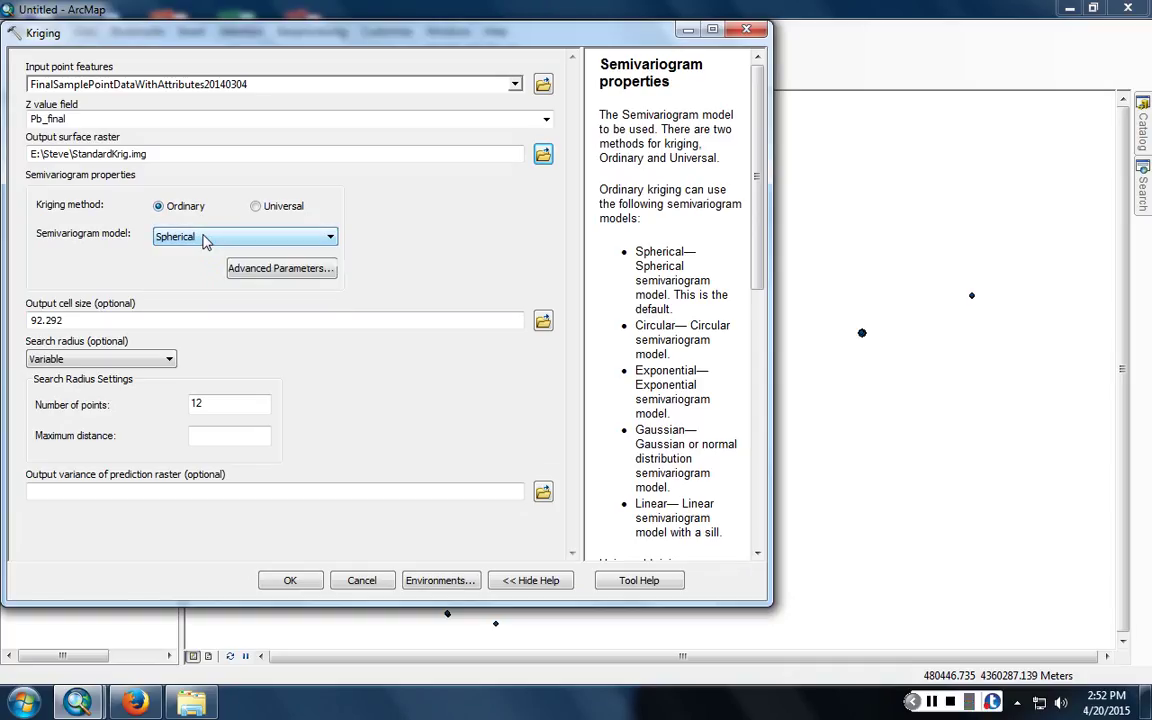
# - Bring up the Kriging tool's help page and scroll through it
pyautogui.click(667, 580)
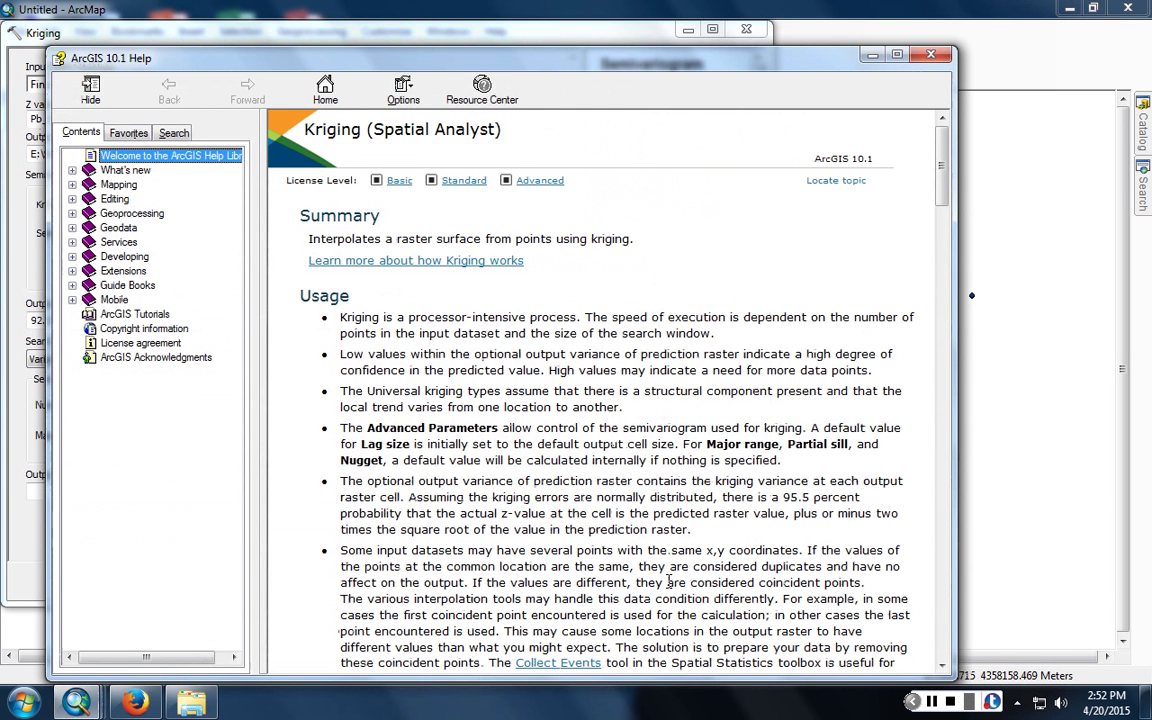
pyautogui.scroll(-20, 843, 476)
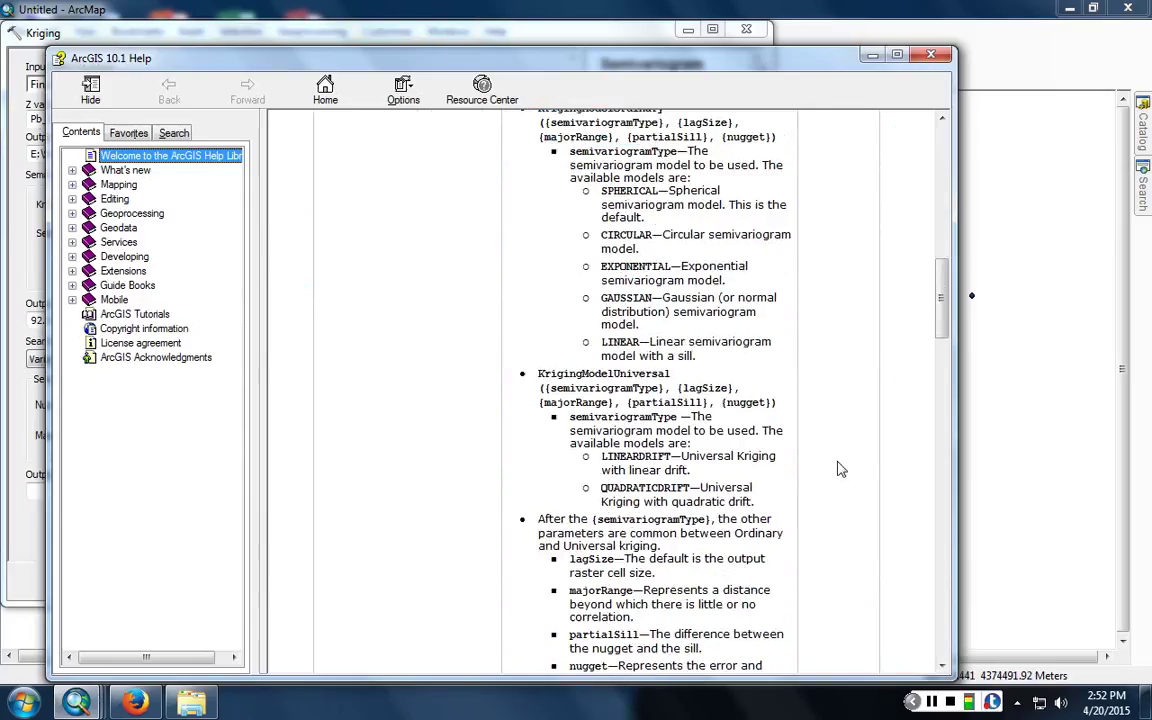
pyautogui.scroll(-15, 840, 469)
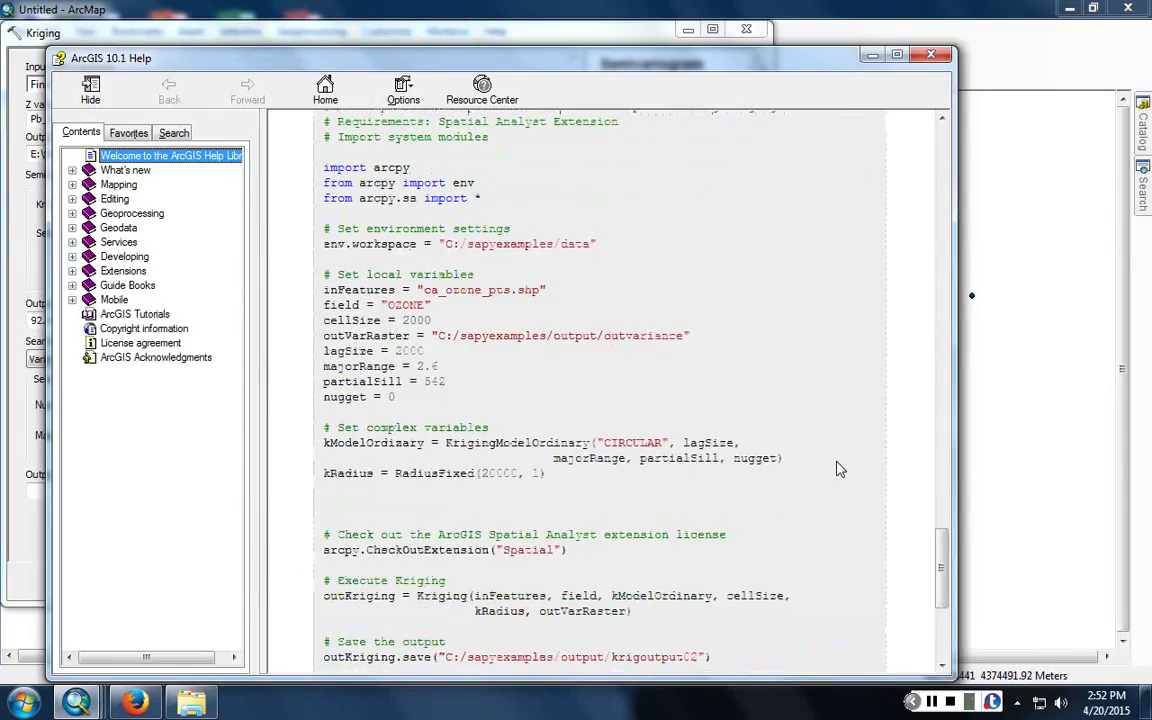
pyautogui.scroll(-7, 840, 469)
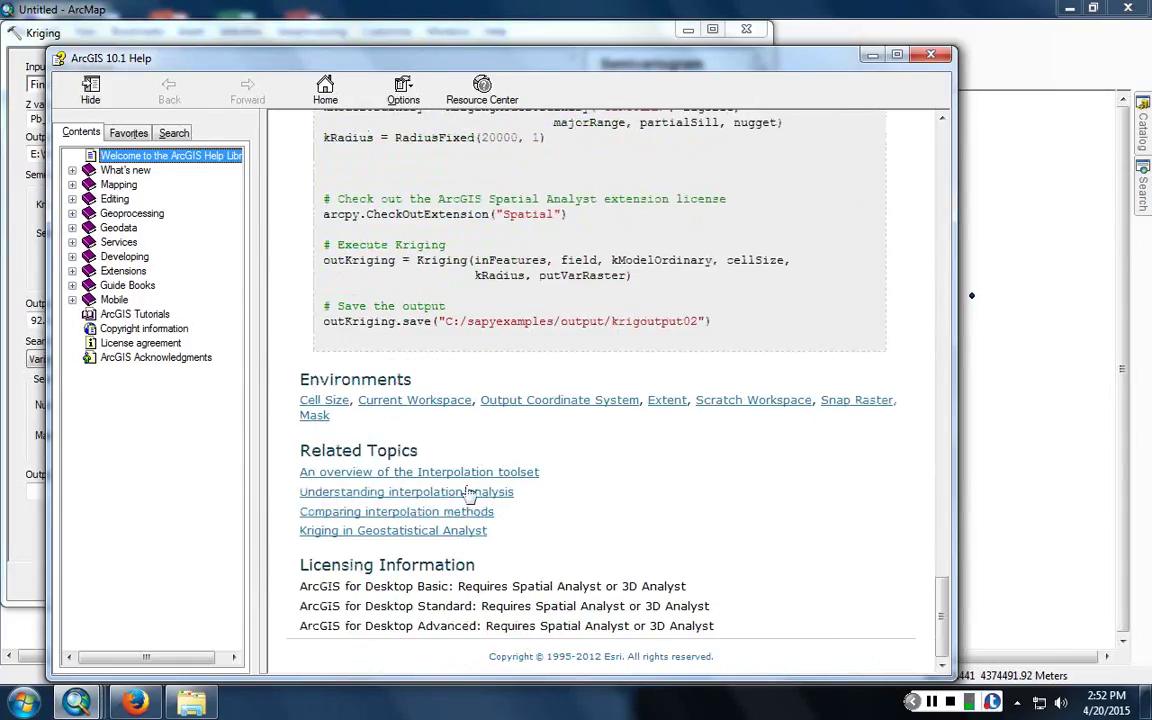
pyautogui.scroll(20, 420, 505)
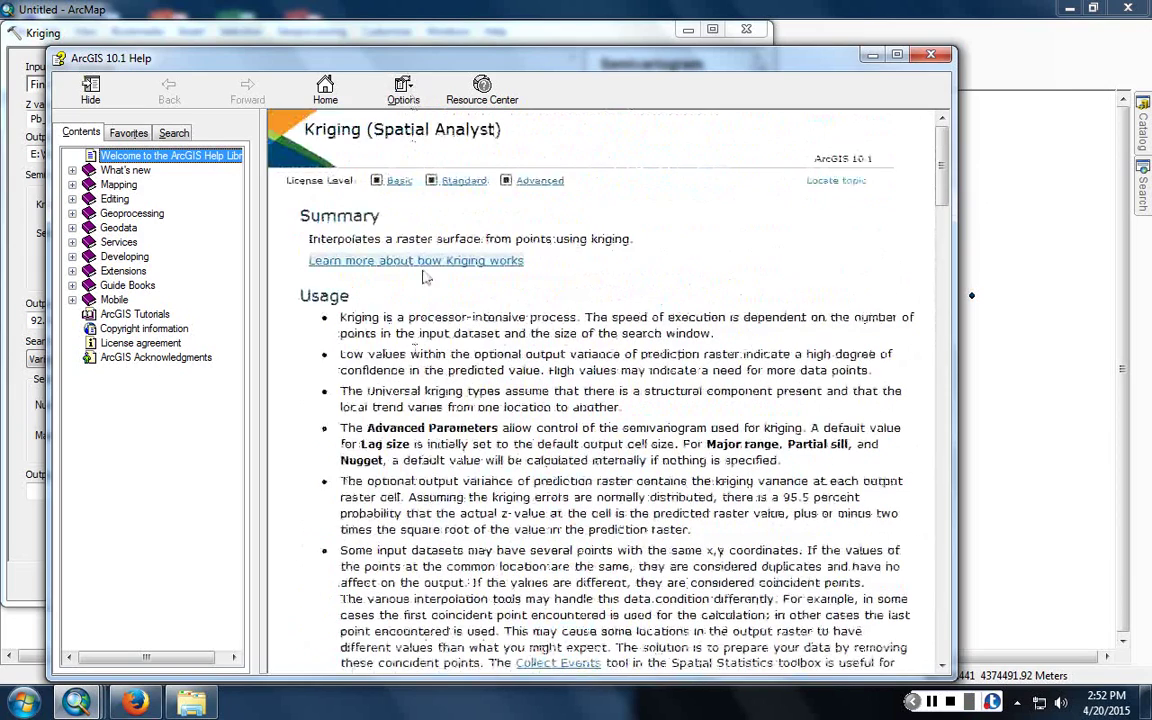
# - Go to 'How Kriging works' and scroll down to the semivariogram mathematical models
pyautogui.click(390, 260)
pyautogui.scroll(-15, 400, 285)
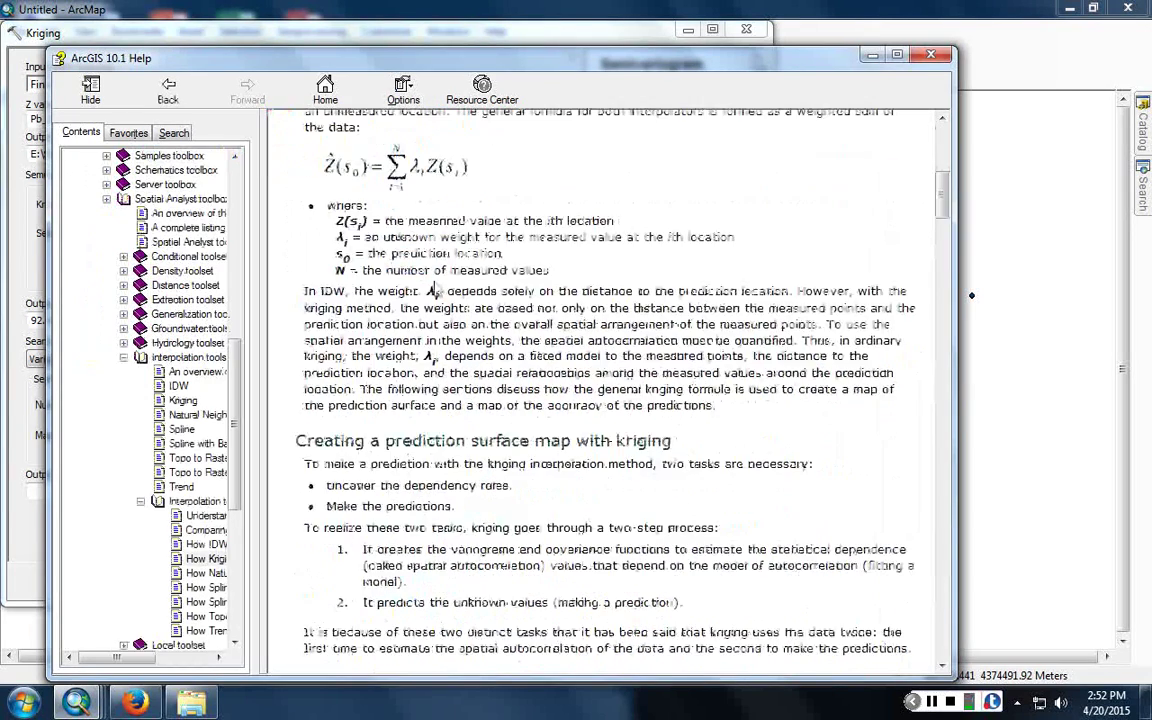
pyautogui.scroll(-15, 437, 289)
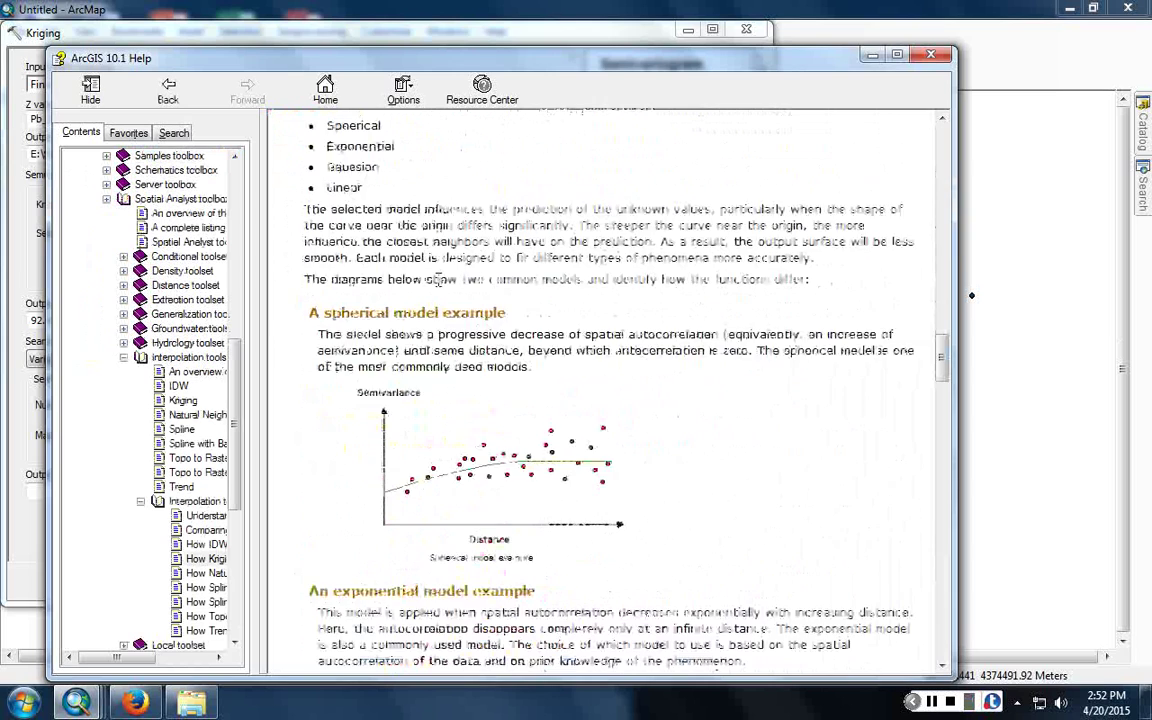
pyautogui.scroll(-9, 437, 279)
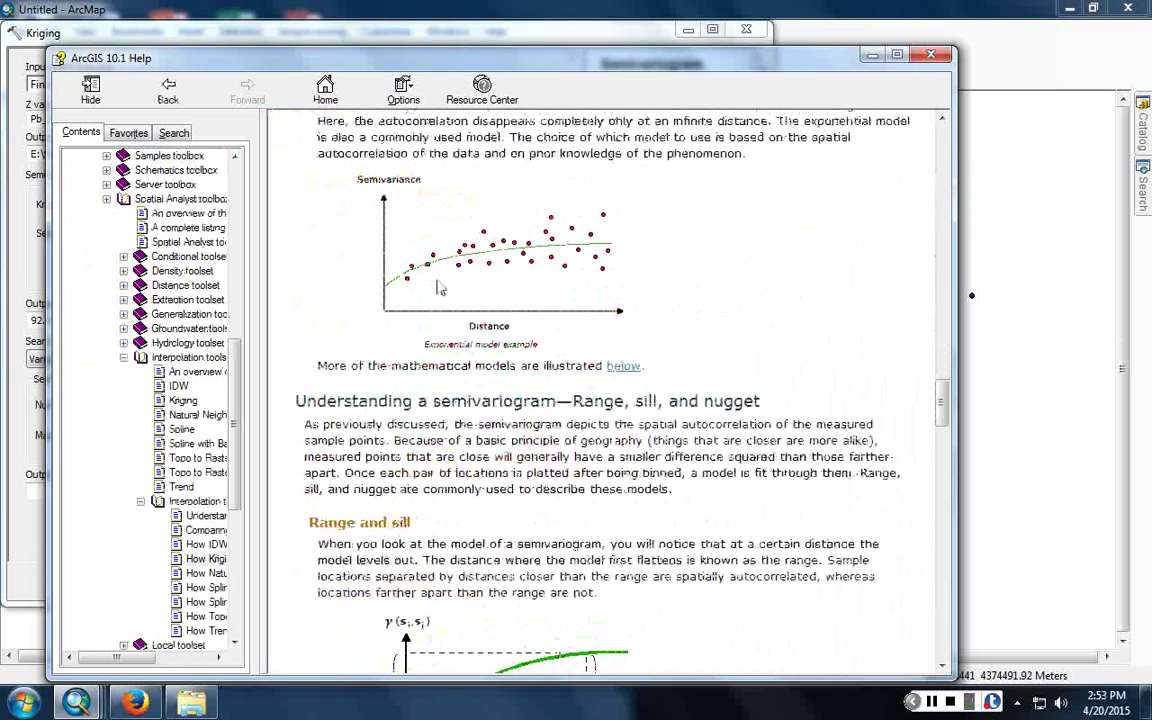
pyautogui.scroll(-4, 437, 281)
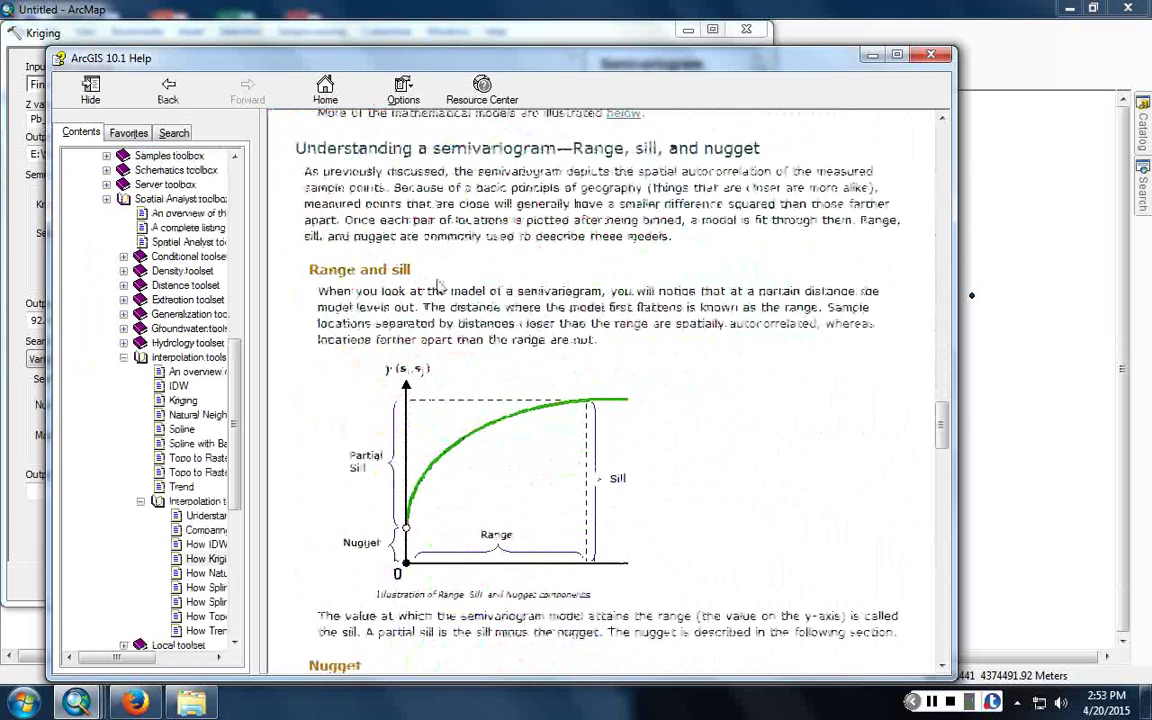
pyautogui.scroll(-8, 437, 285)
pyautogui.scroll(-10, 438, 280)
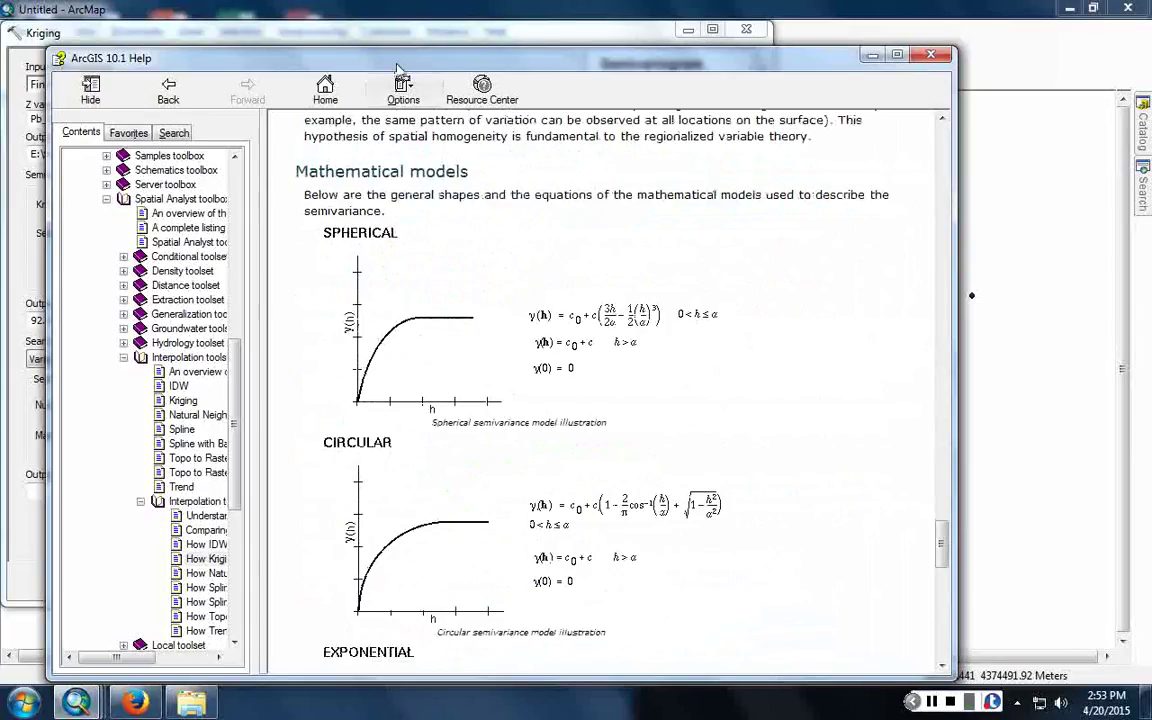
# - Move the Help window right and review the semivariogram model choices, keeping Spherical
pyautogui.moveTo(360, 62); pyautogui.dragTo(645, 61)
pyautogui.click(260, 236)
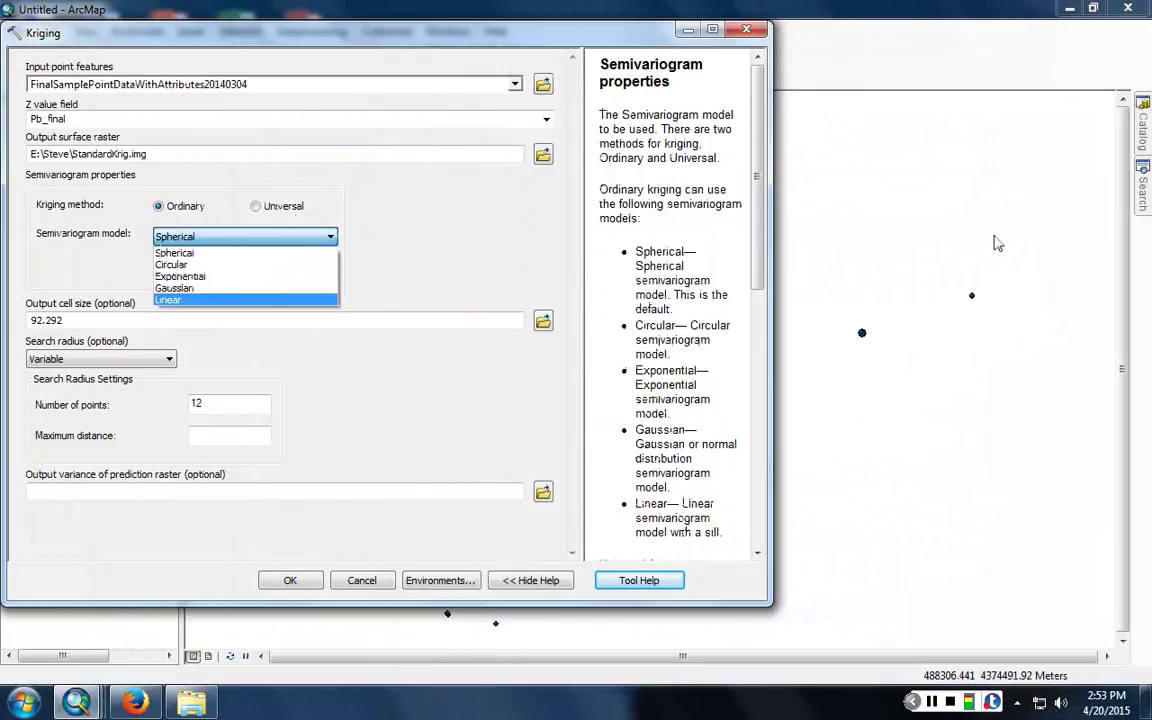
pyautogui.click(995, 244)
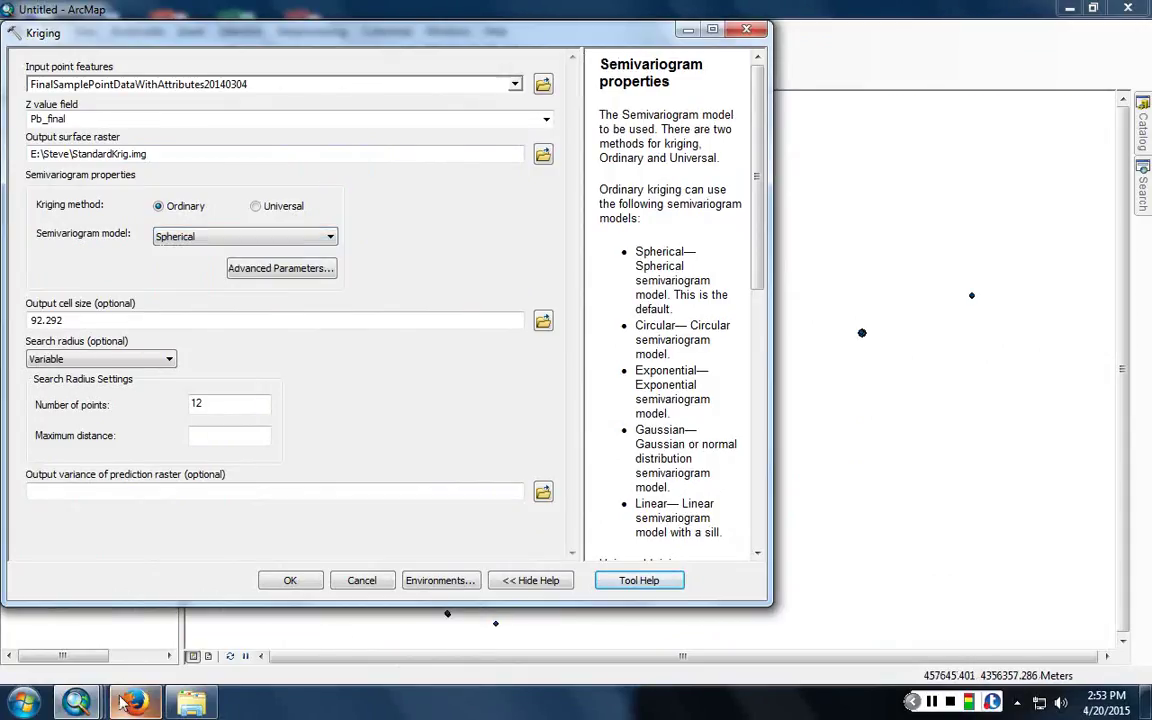
# - Bring the Help page forward and read the Spherical, Circular and Exponential model graphs
pyautogui.moveTo(114, 684)
pyautogui.click(505, 600)
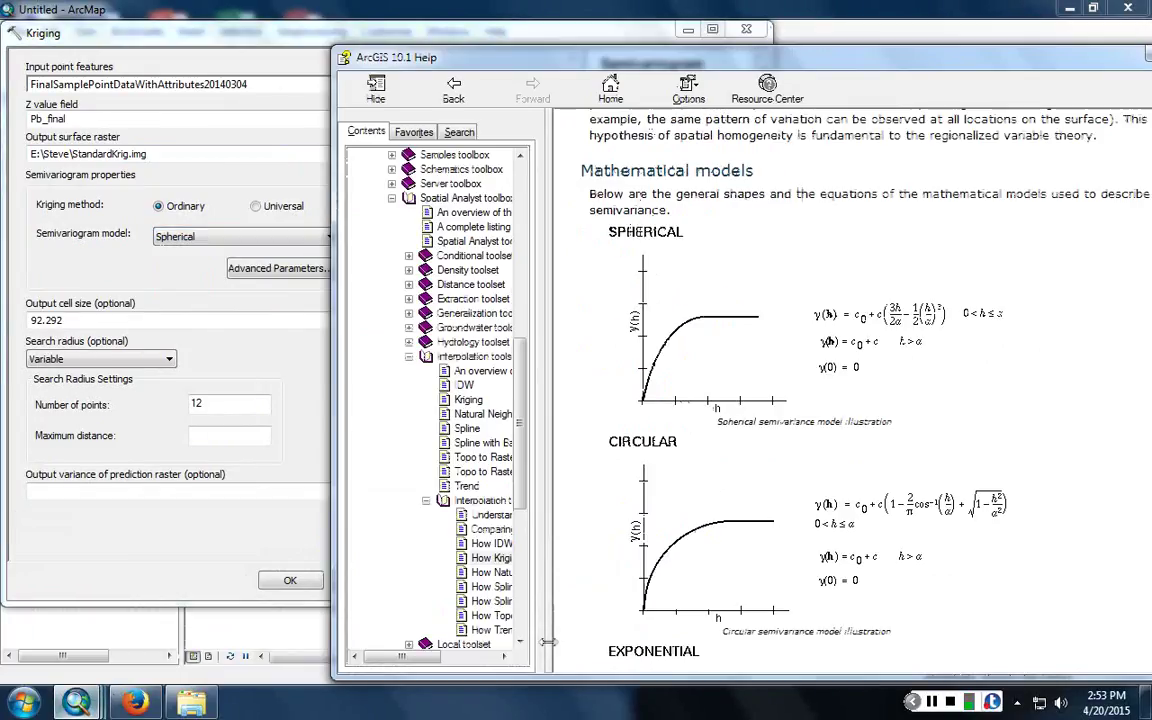
pyautogui.scroll(-3, 600, 340)
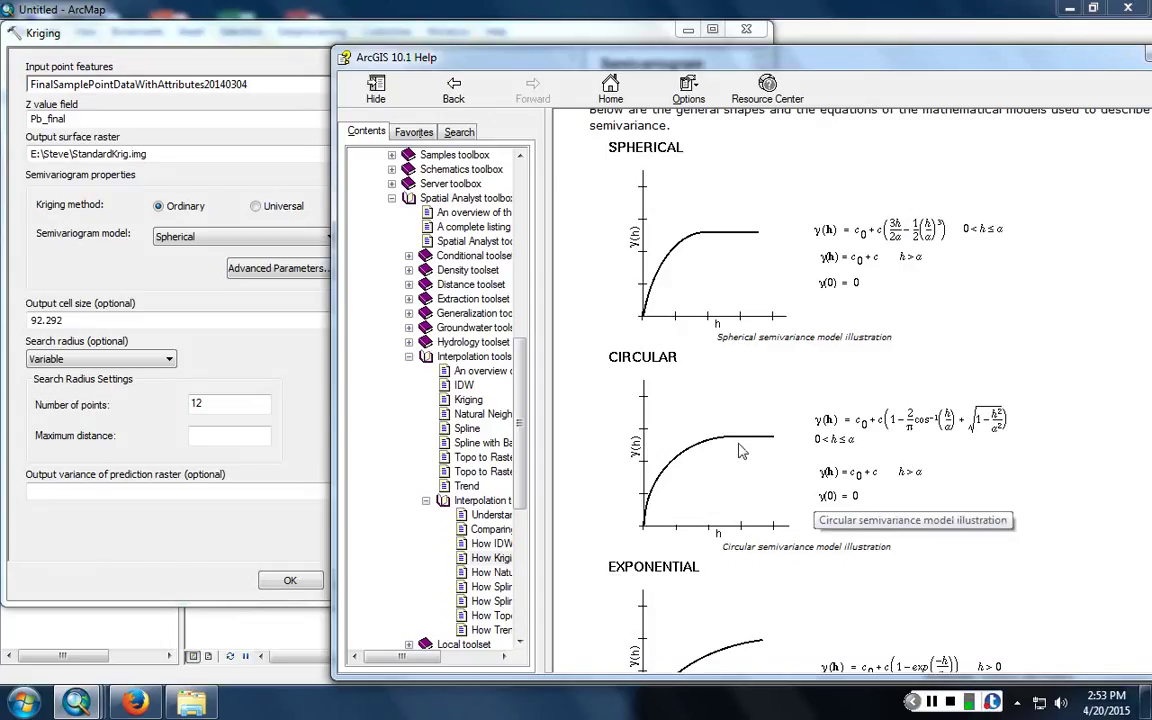
pyautogui.scroll(-5, 740, 452)
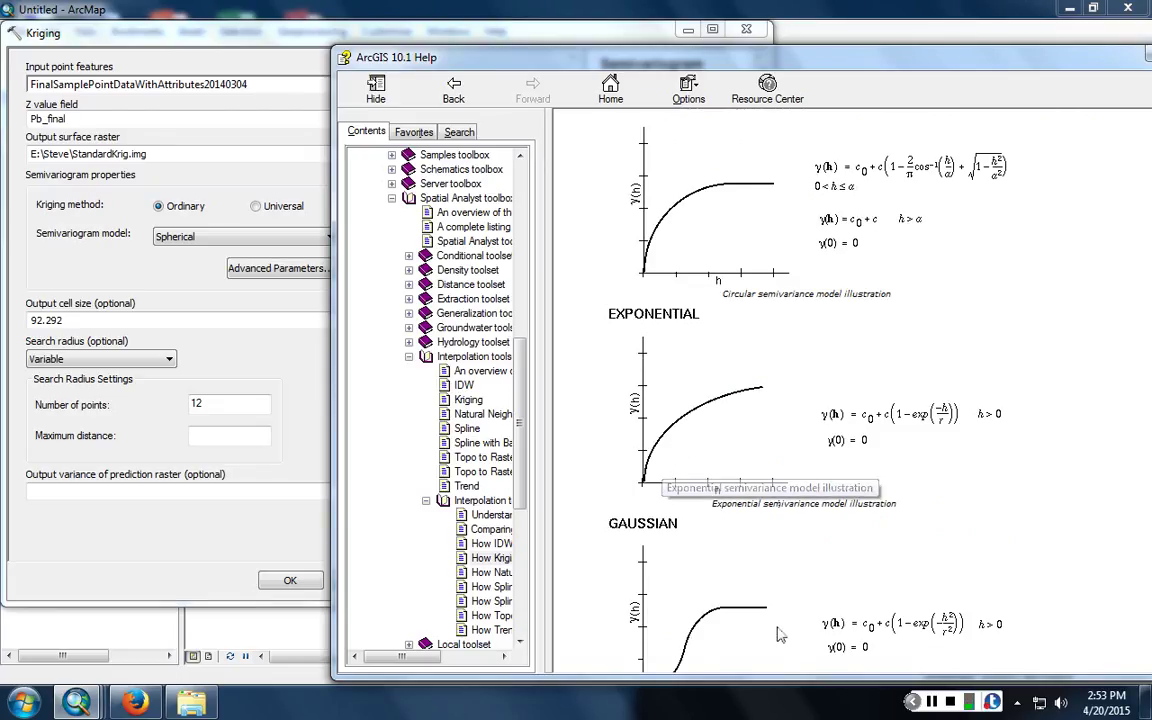
pyautogui.scroll(-3, 704, 570)
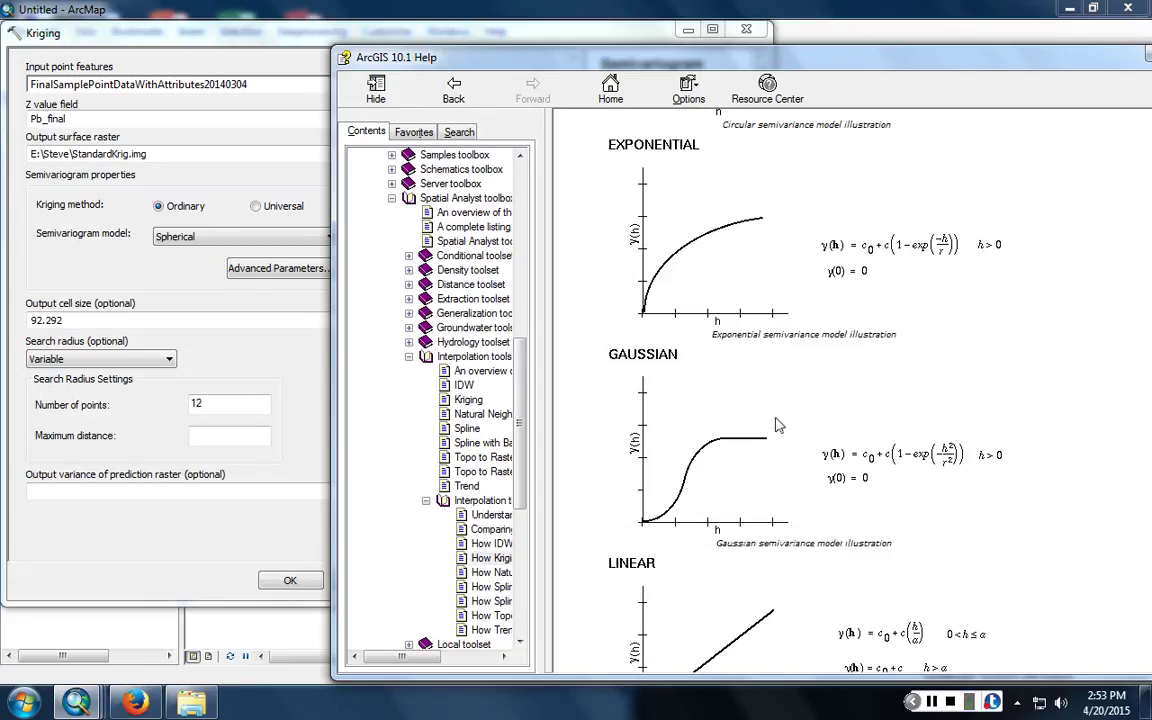
pyautogui.scroll(-3, 779, 426)
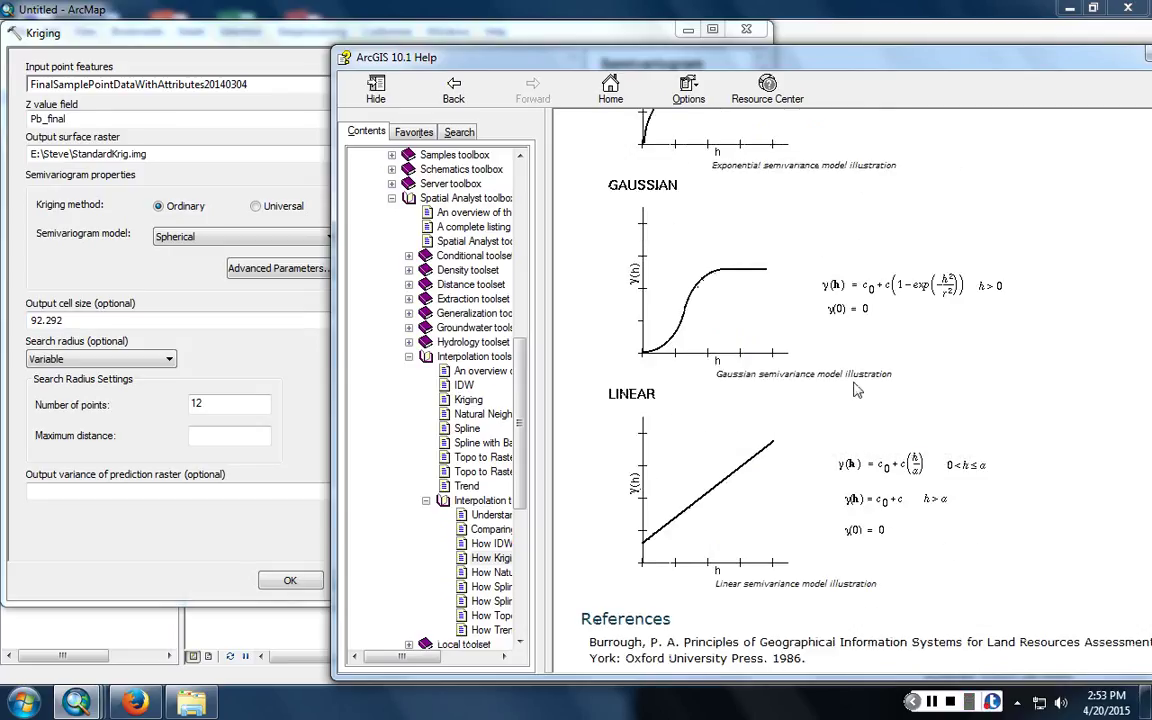
pyautogui.scroll(3, 855, 390)
pyautogui.scroll(5, 855, 385)
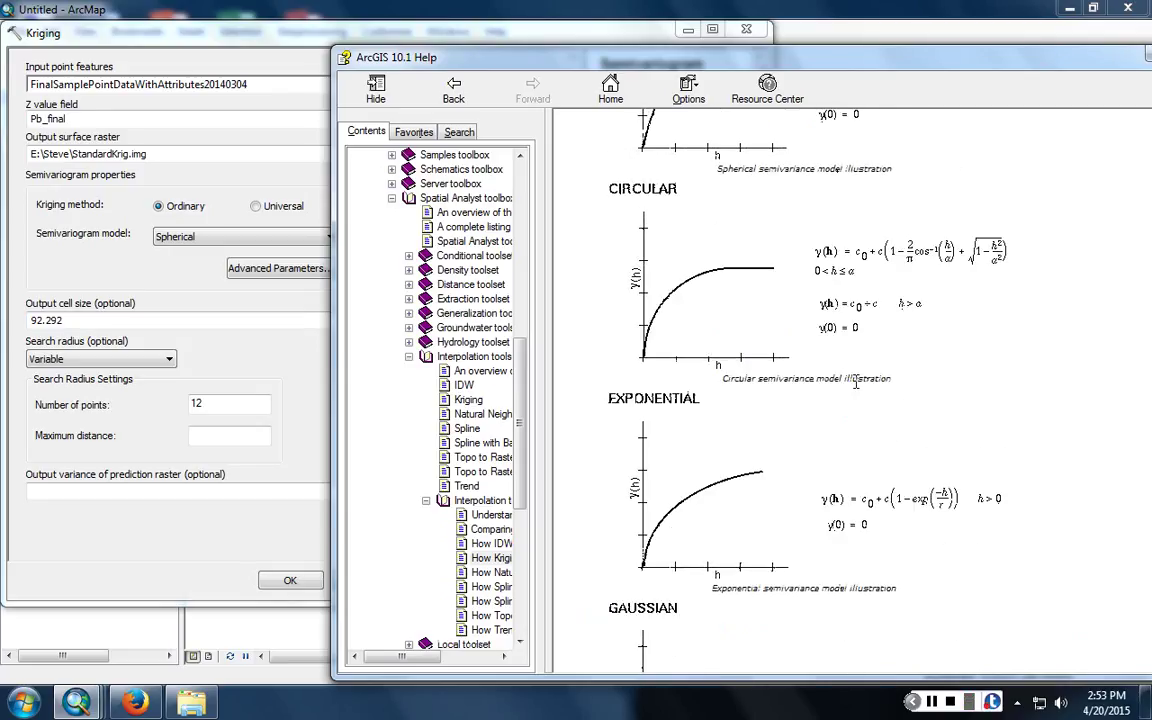
pyautogui.scroll(3, 855, 385)
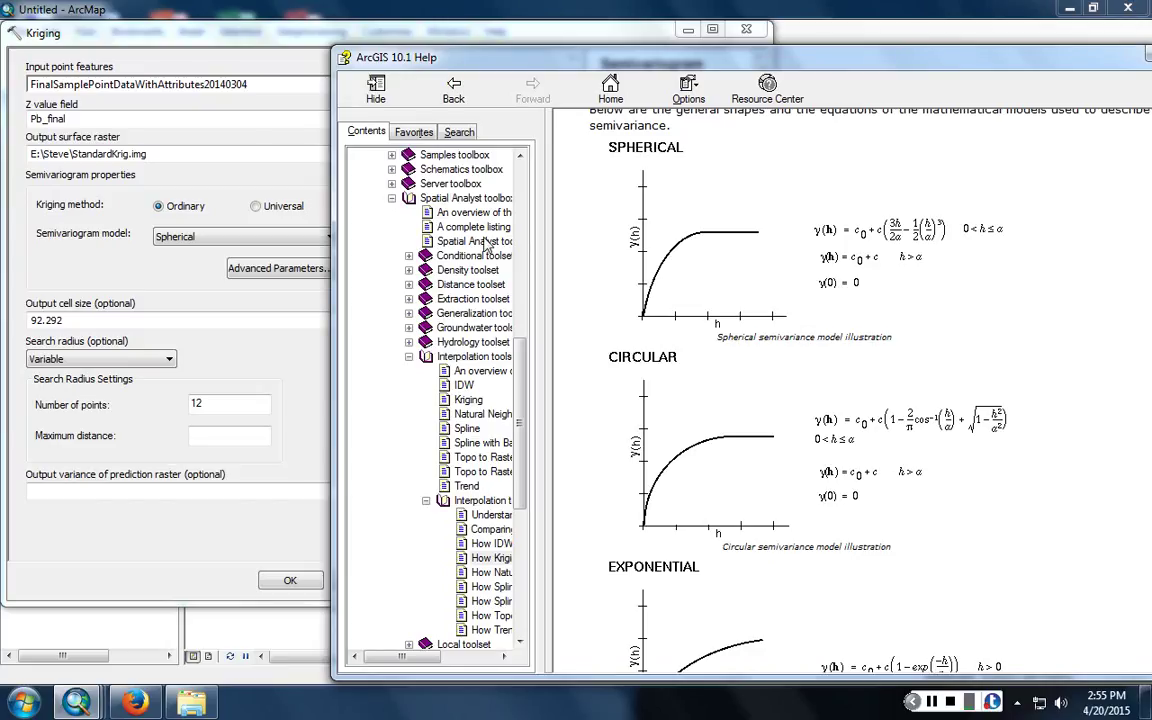
pyautogui.scroll(-6, 828, 226)
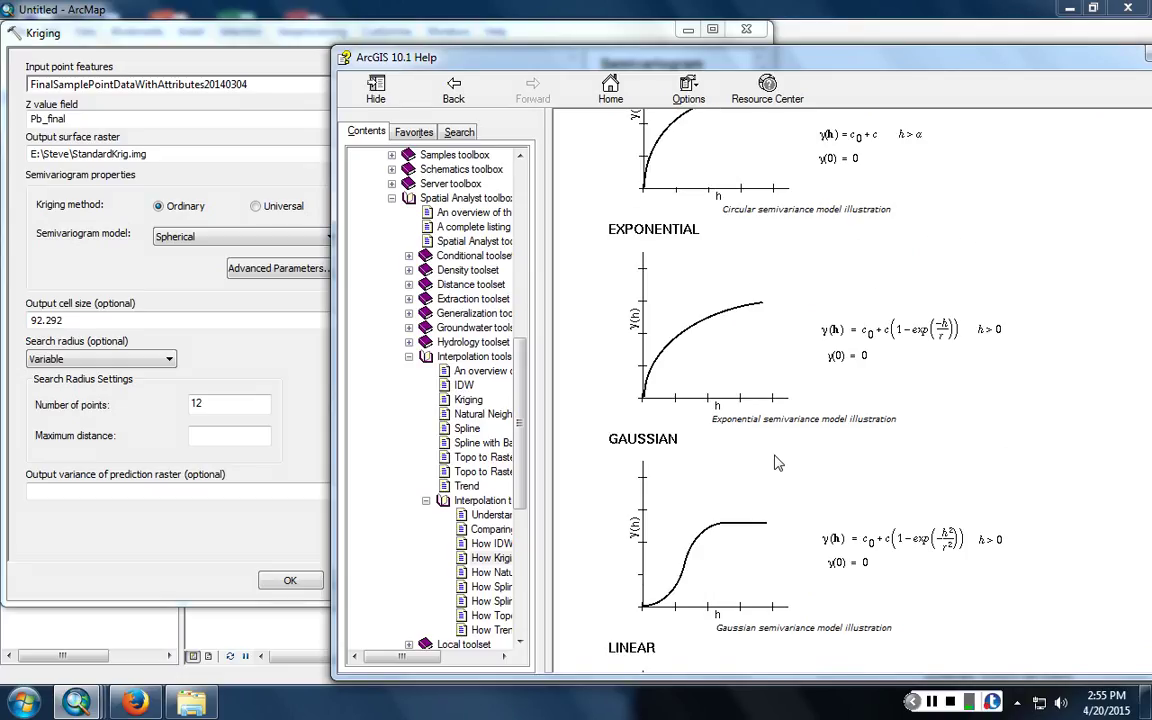
pyautogui.scroll(4, 775, 462)
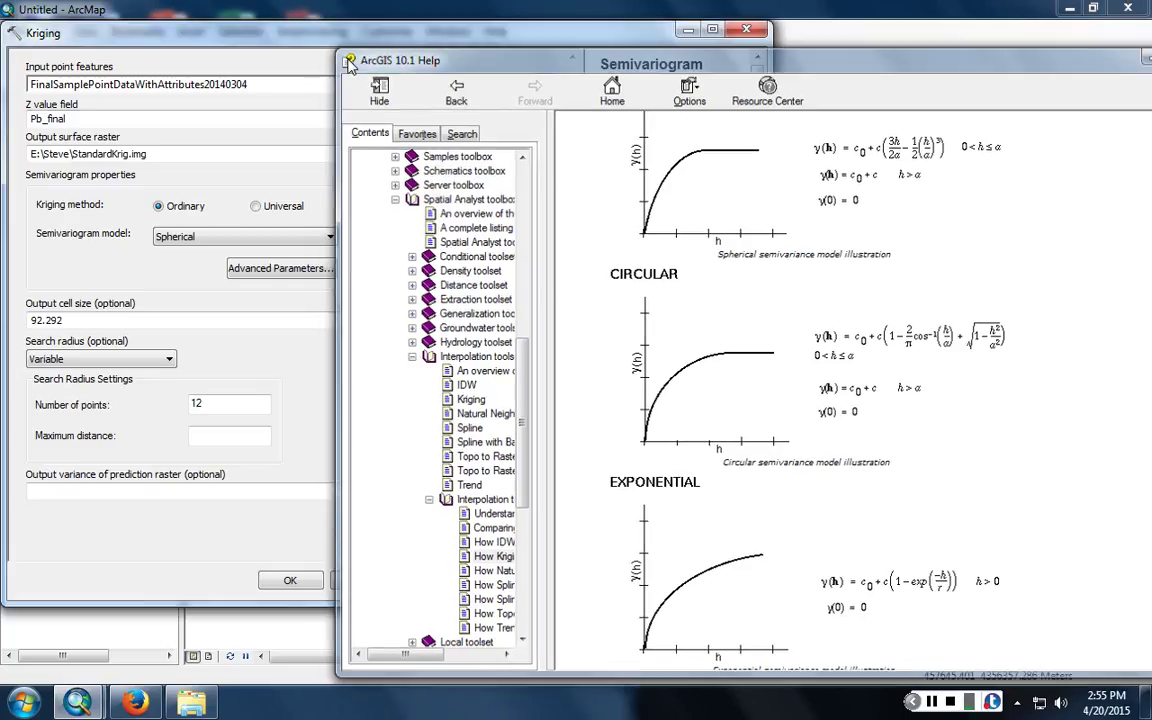
# - Switch the semivariogram model to Circular and set the output cell size to 30
pyautogui.click(265, 225)
pyautogui.click(291, 243)
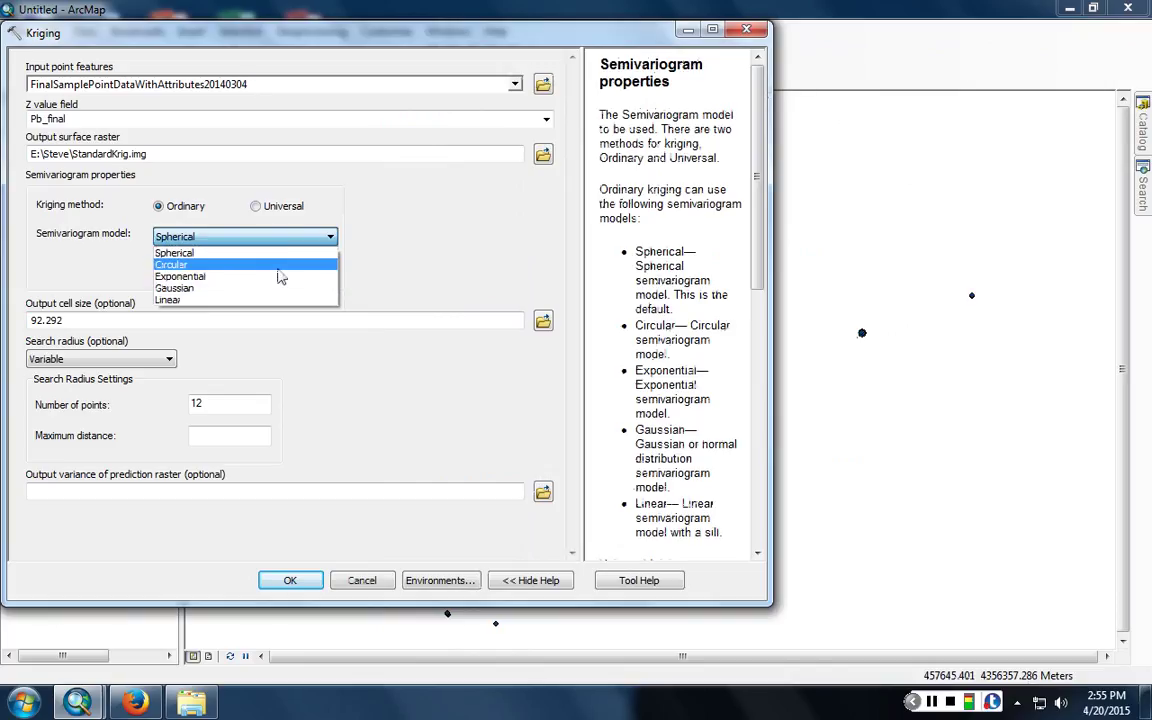
pyautogui.click(278, 261)
pyautogui.click(40, 320)
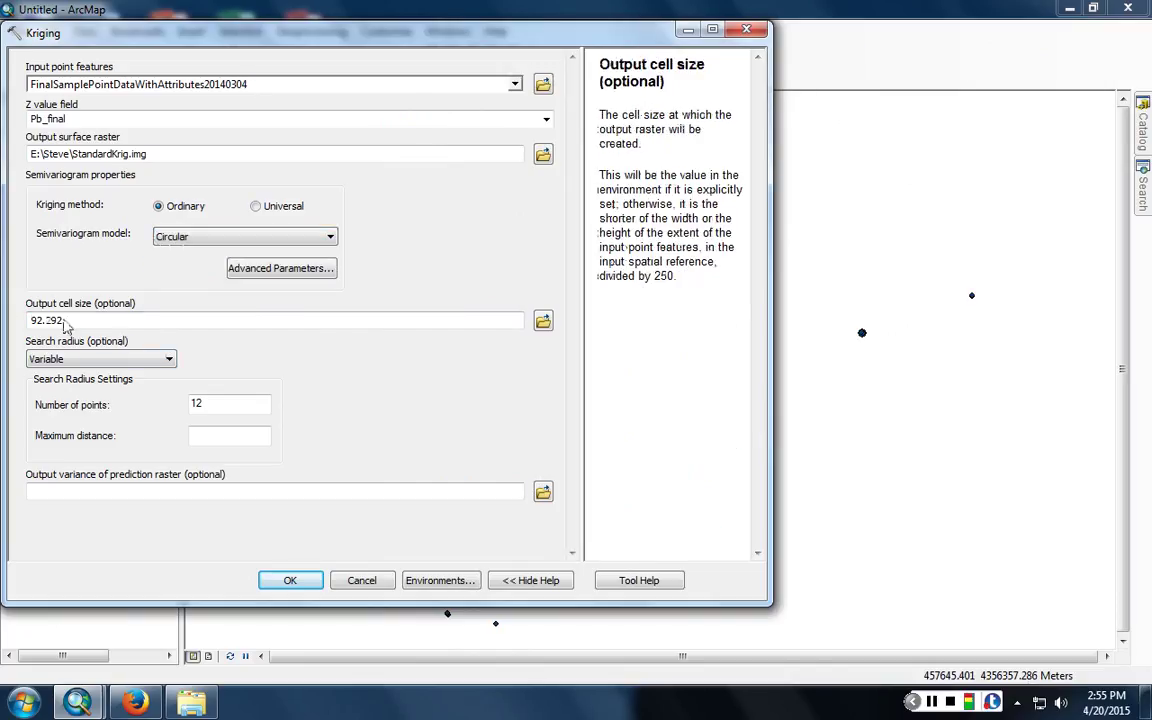
pyautogui.moveTo(62, 320); pyautogui.dragTo(12, 321)
pyautogui.write('30')
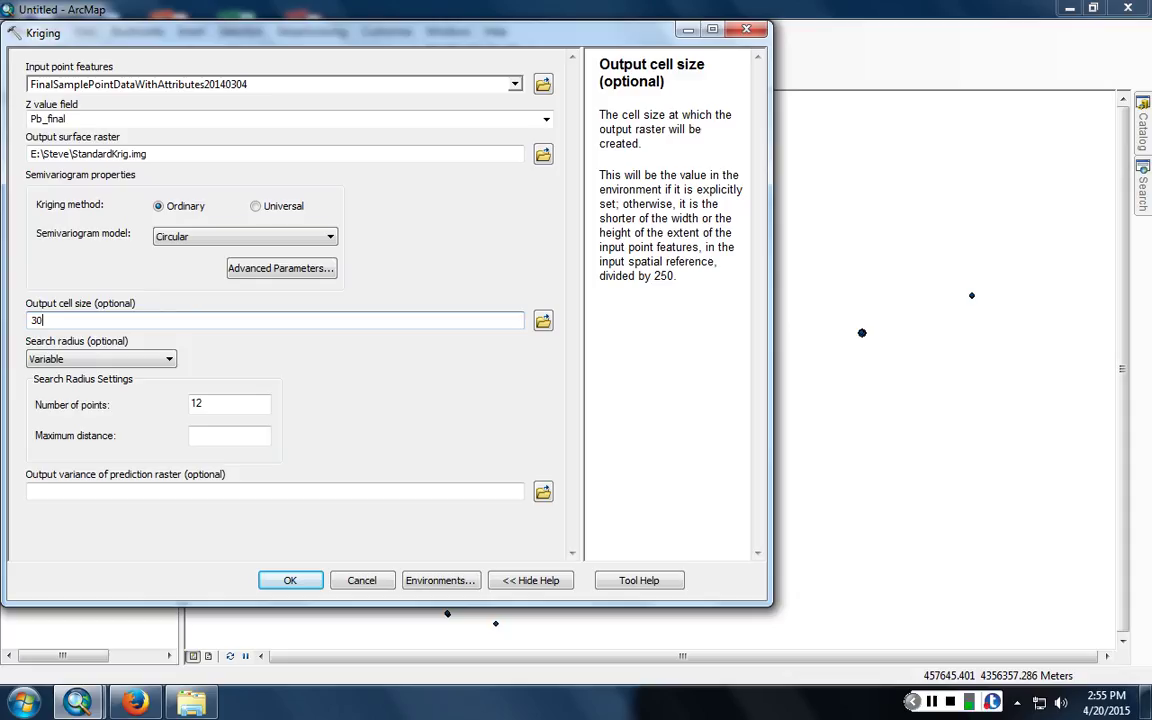
# - Keep a Variable search radius with 12 points and run the Kriging tool
pyautogui.click(108, 358)
pyautogui.click(108, 358)
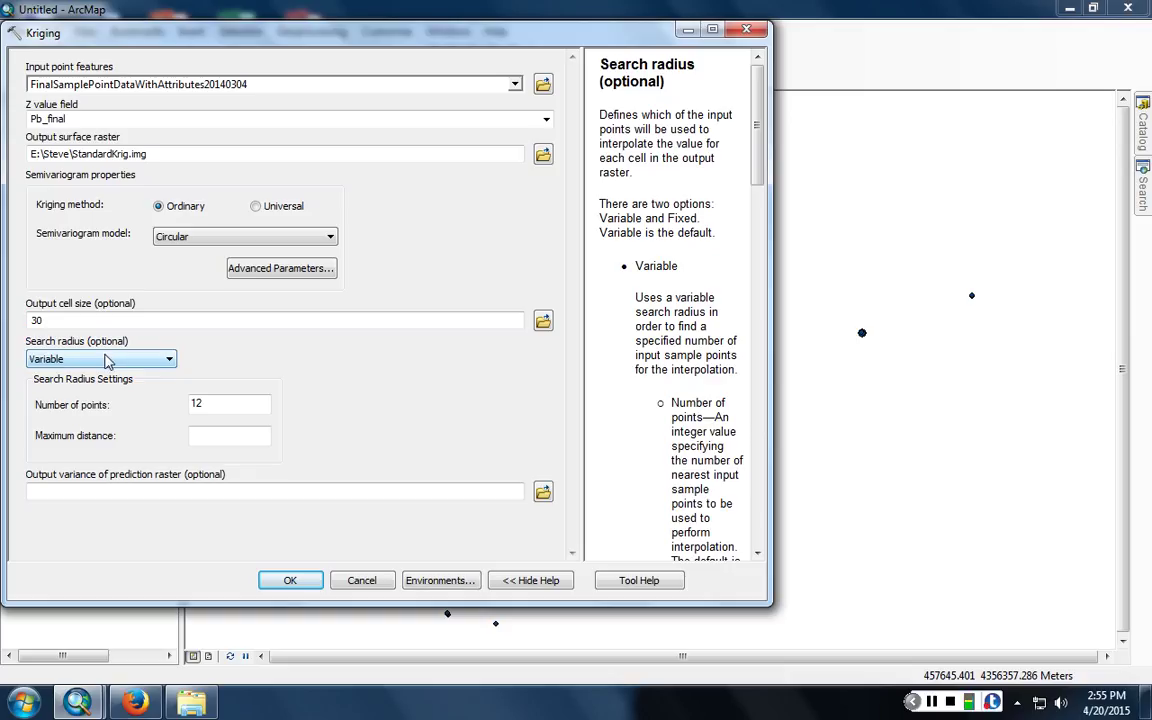
pyautogui.click(213, 400)
pyautogui.doubleClick(196, 403)
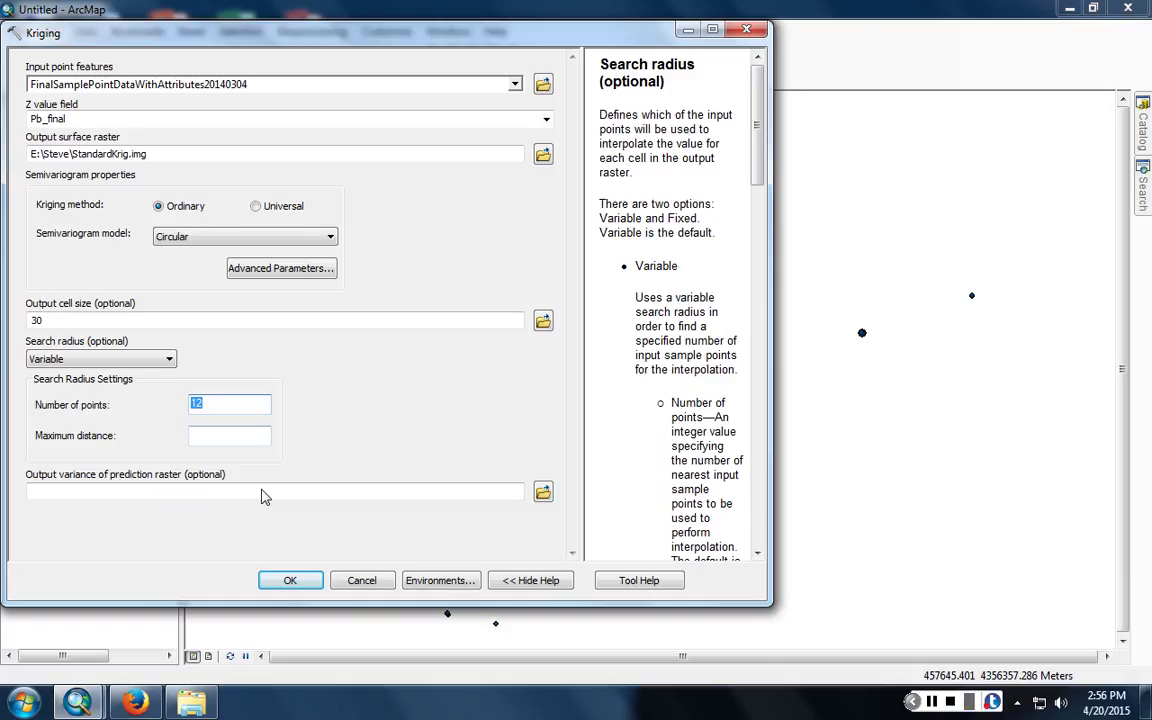
pyautogui.press('Tab')
pyautogui.press('Tab')
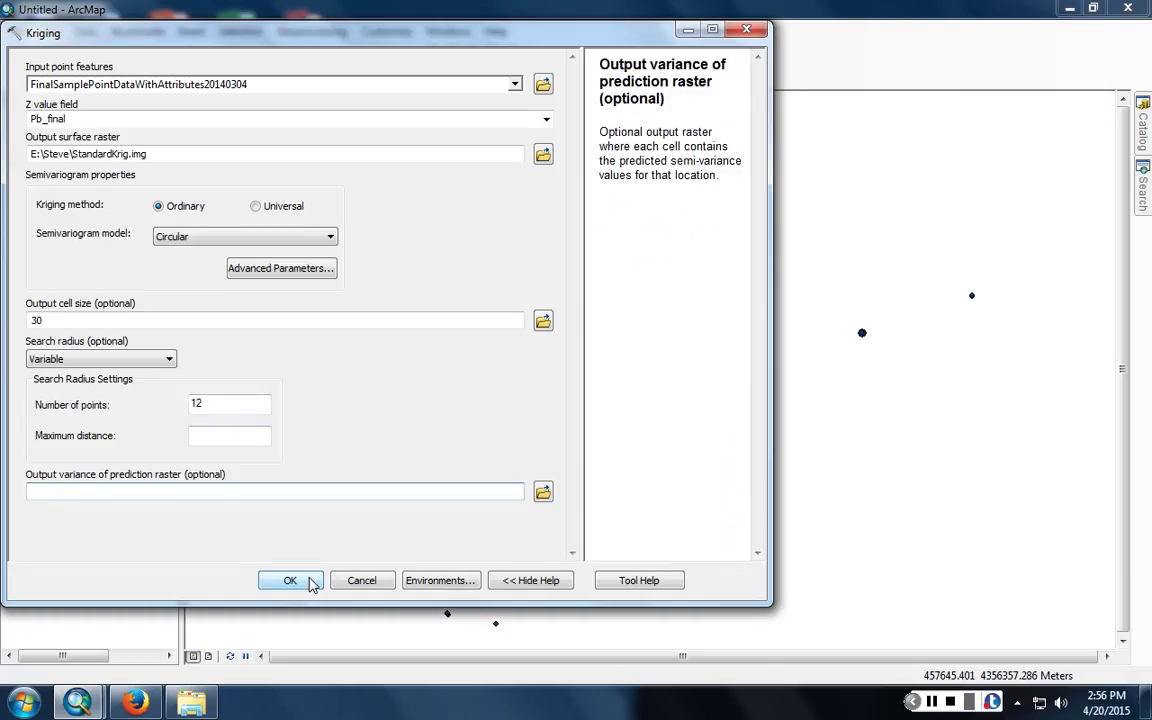
pyautogui.click(300, 580)
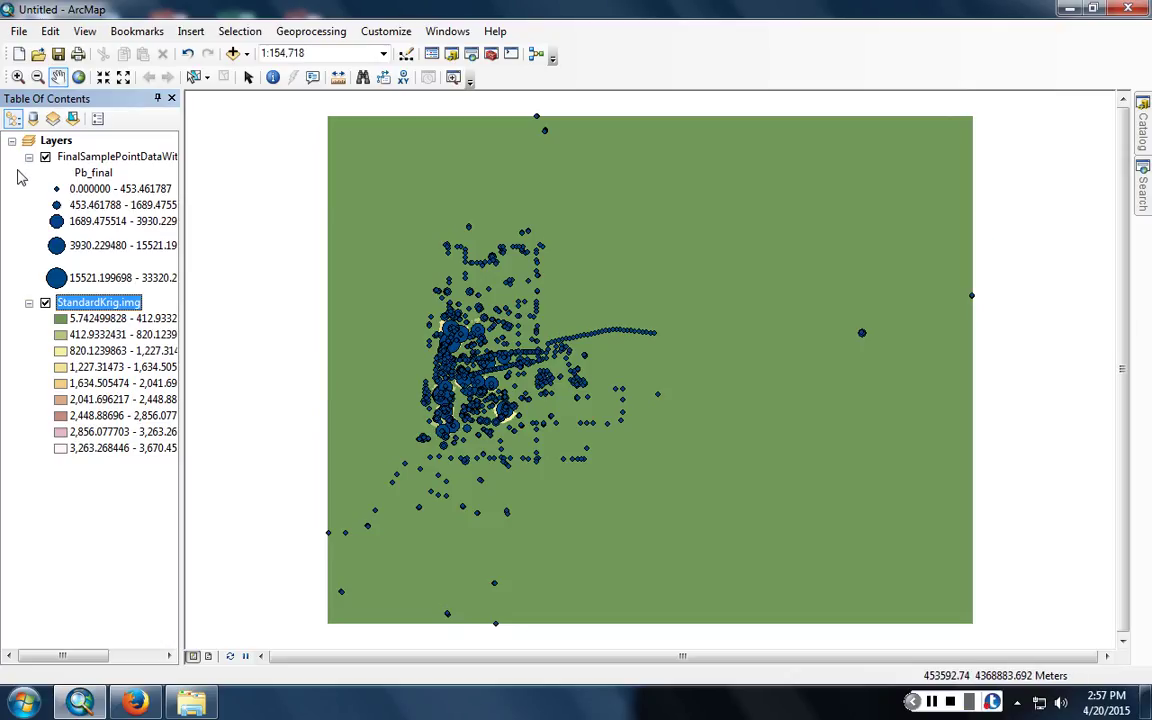
# - Hide the sample point layer to reveal the StandardKrig.img surface
pyautogui.click(45, 157)
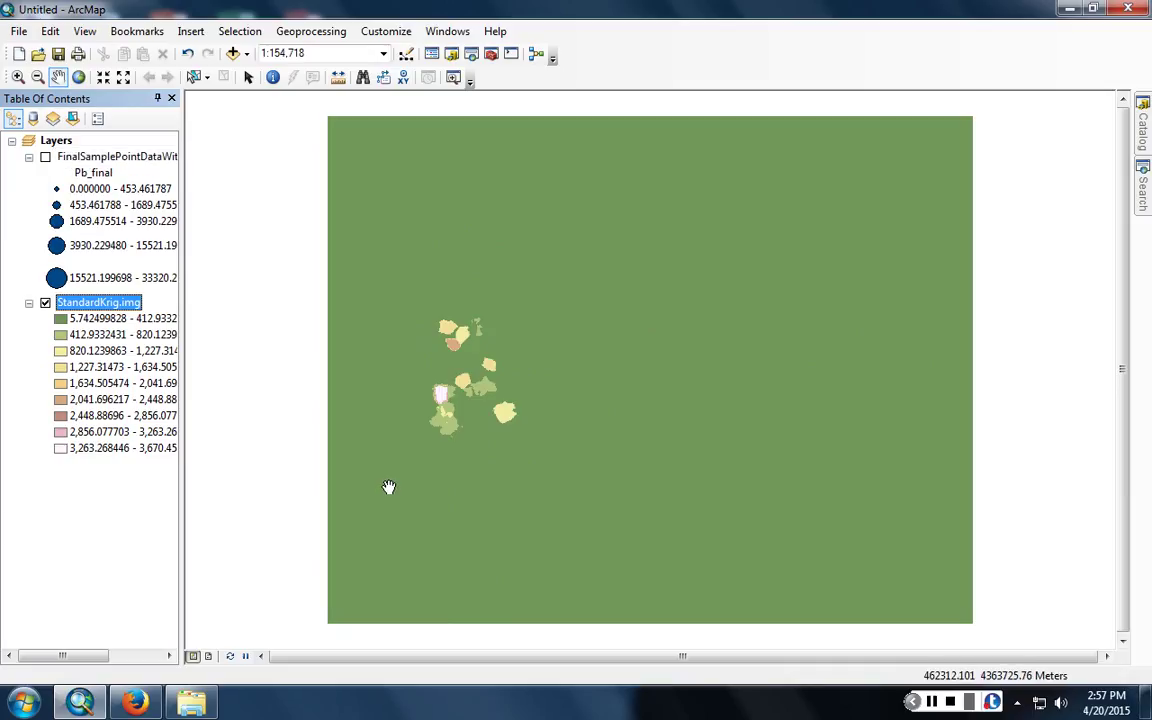
# - Zoom into the coloured patches and bring up StandardKrig.img's Layer Properties
pyautogui.click(17, 77)
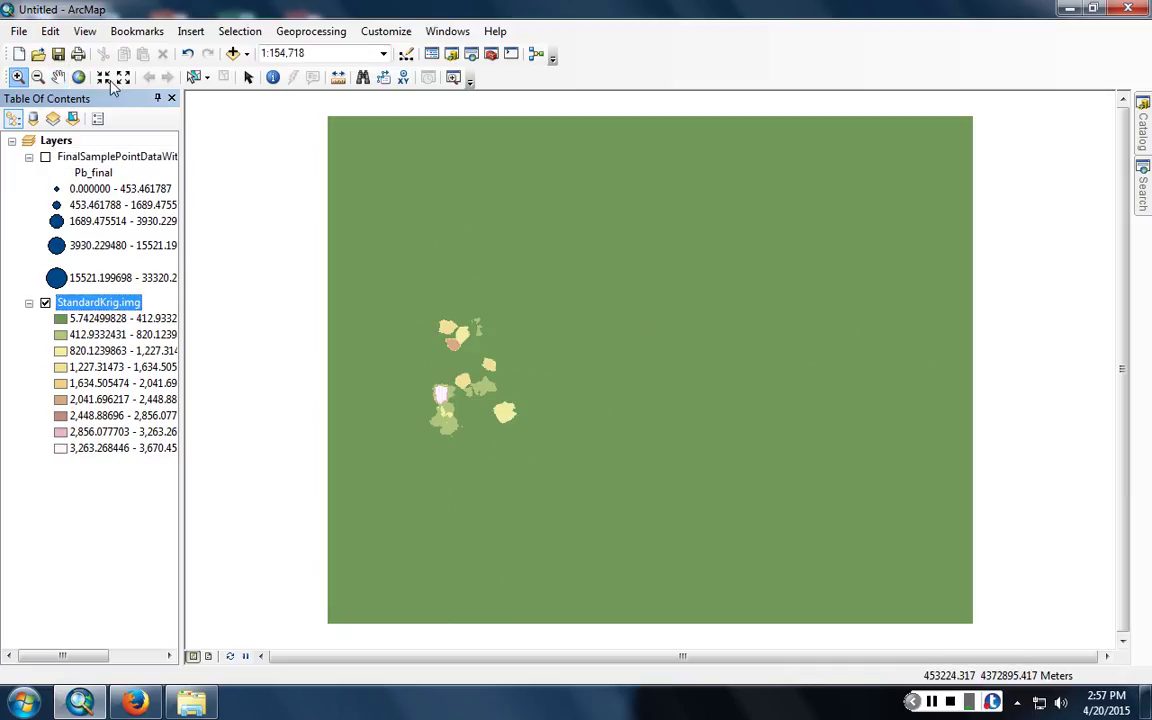
pyautogui.moveTo(398, 293); pyautogui.dragTo(566, 464)
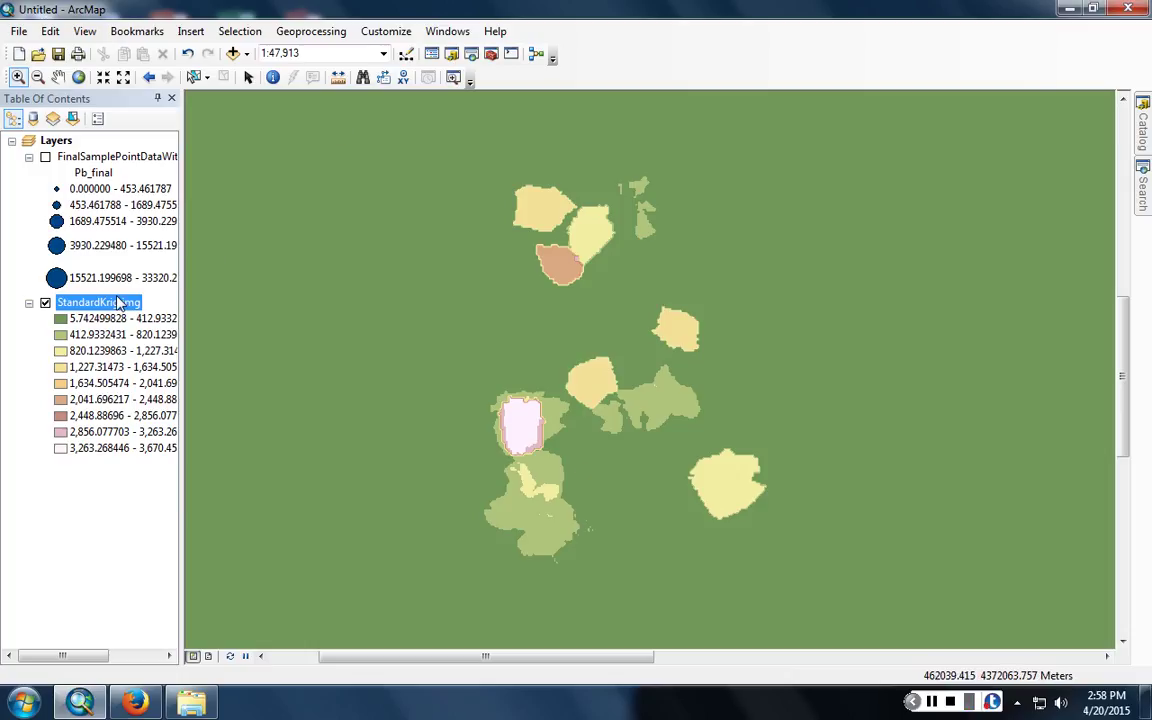
pyautogui.doubleClick(117, 302)
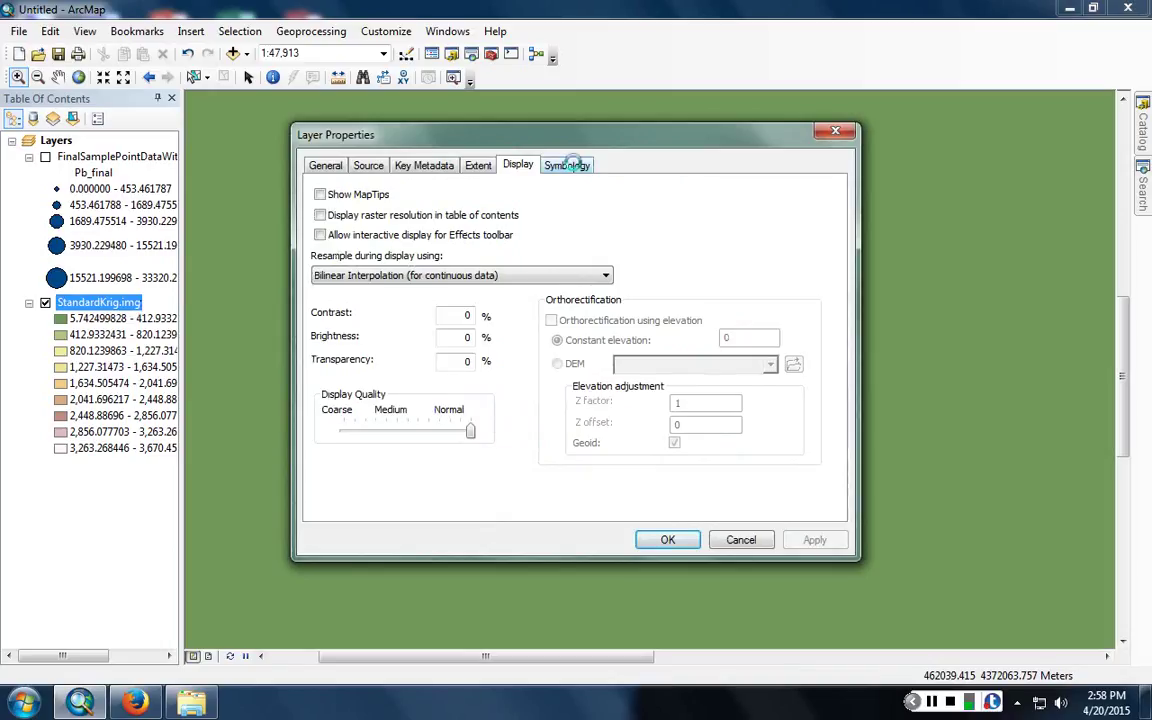
# - Render StandardKrig.img as Stretched with a yellow-magenta-blue ramp, then return to the previous wider extent
pyautogui.click(569, 165)
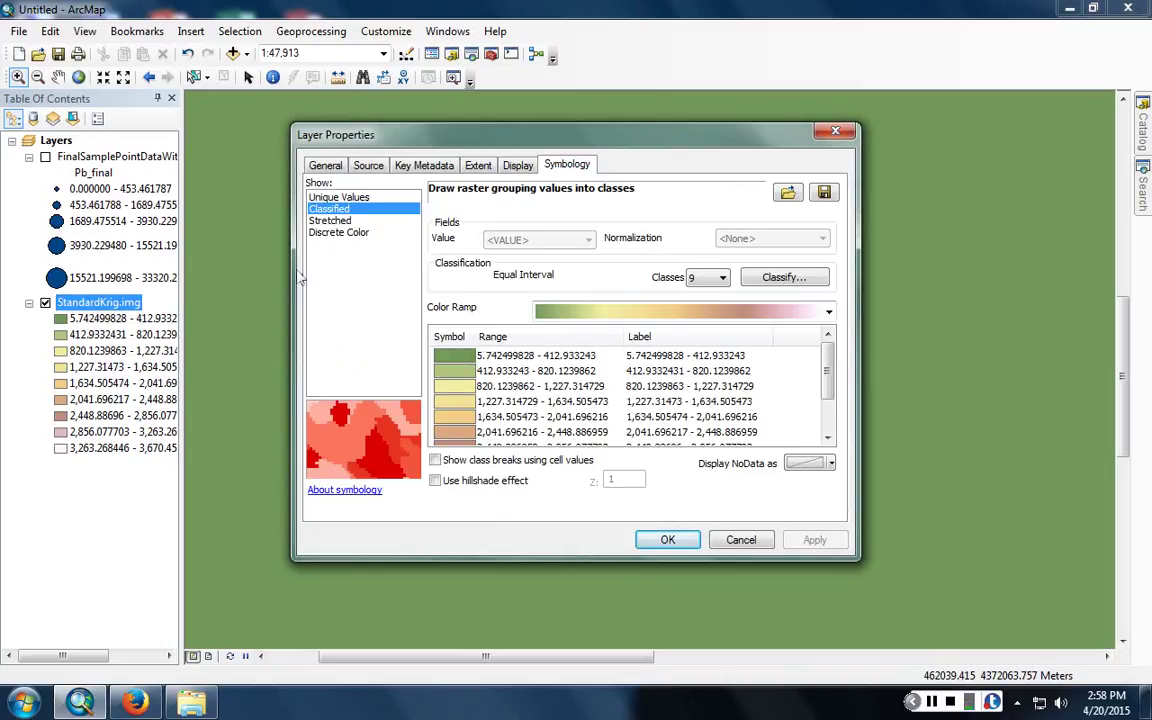
pyautogui.click(330, 220)
pyautogui.click(590, 338)
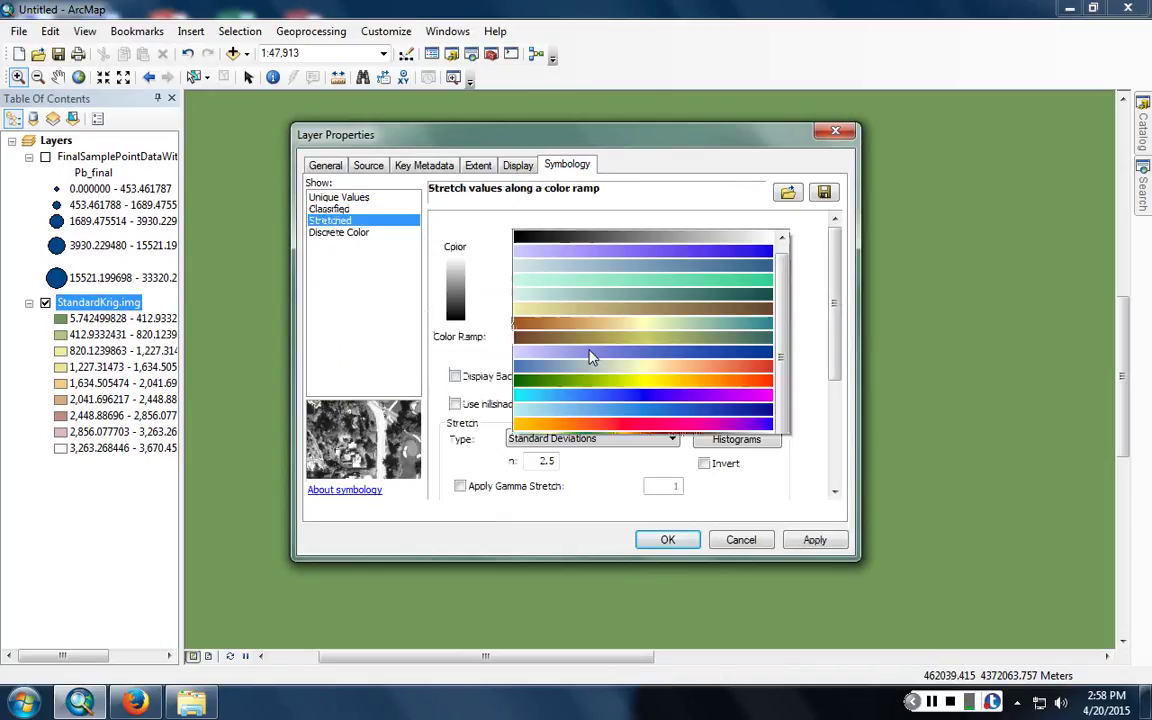
pyautogui.click(534, 303)
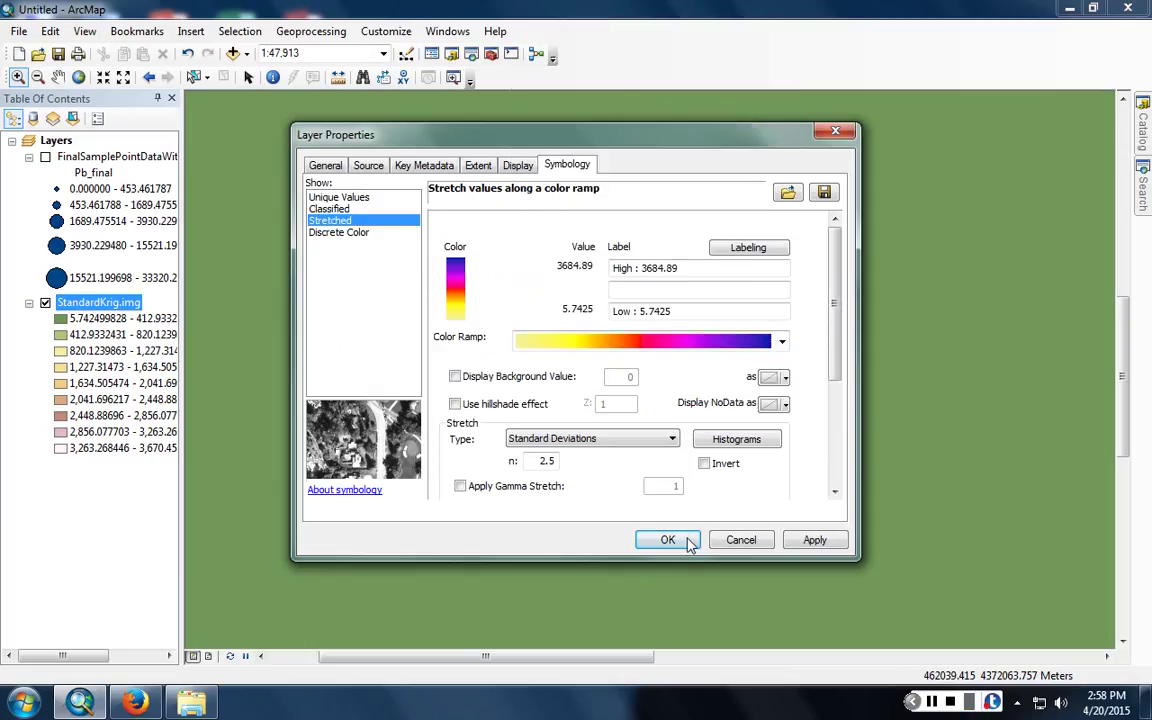
pyautogui.click(668, 540)
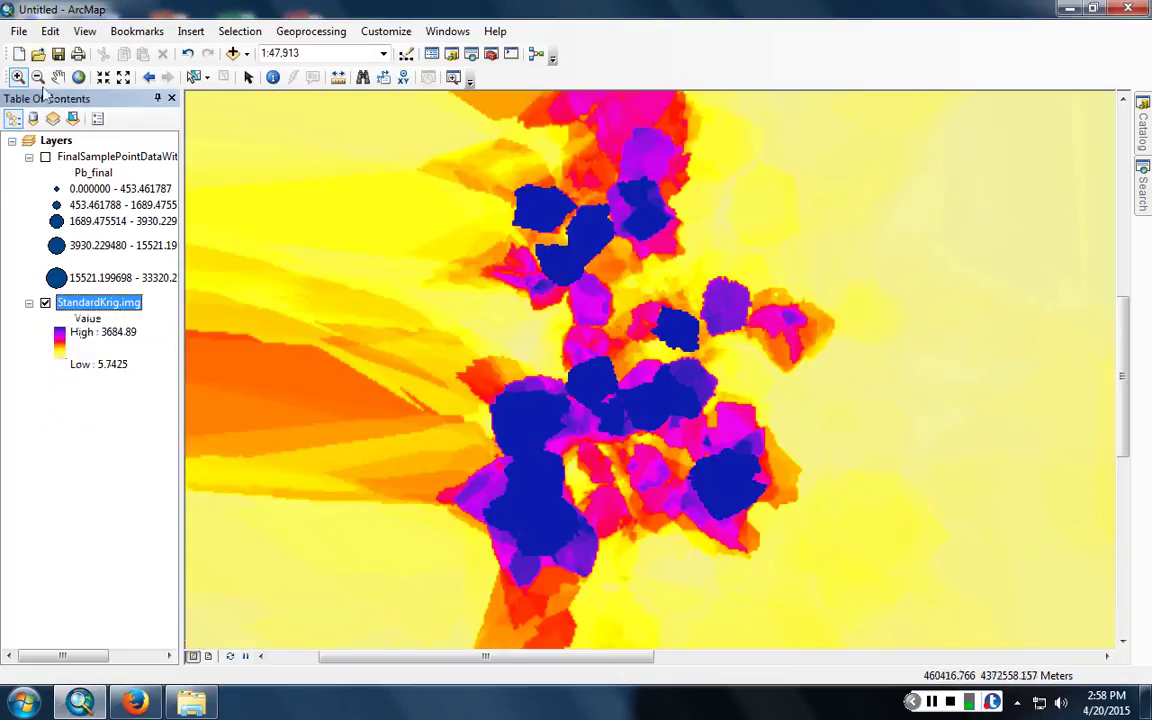
pyautogui.click(149, 77)
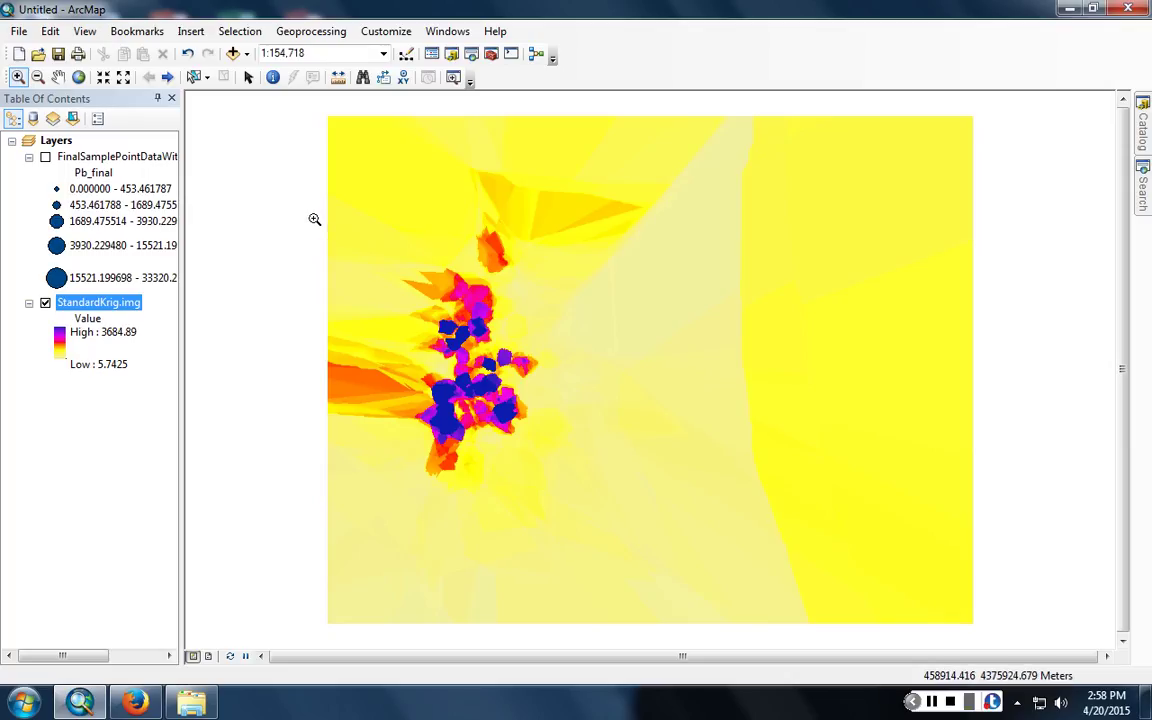
pyautogui.scroll(2, 608, 509)
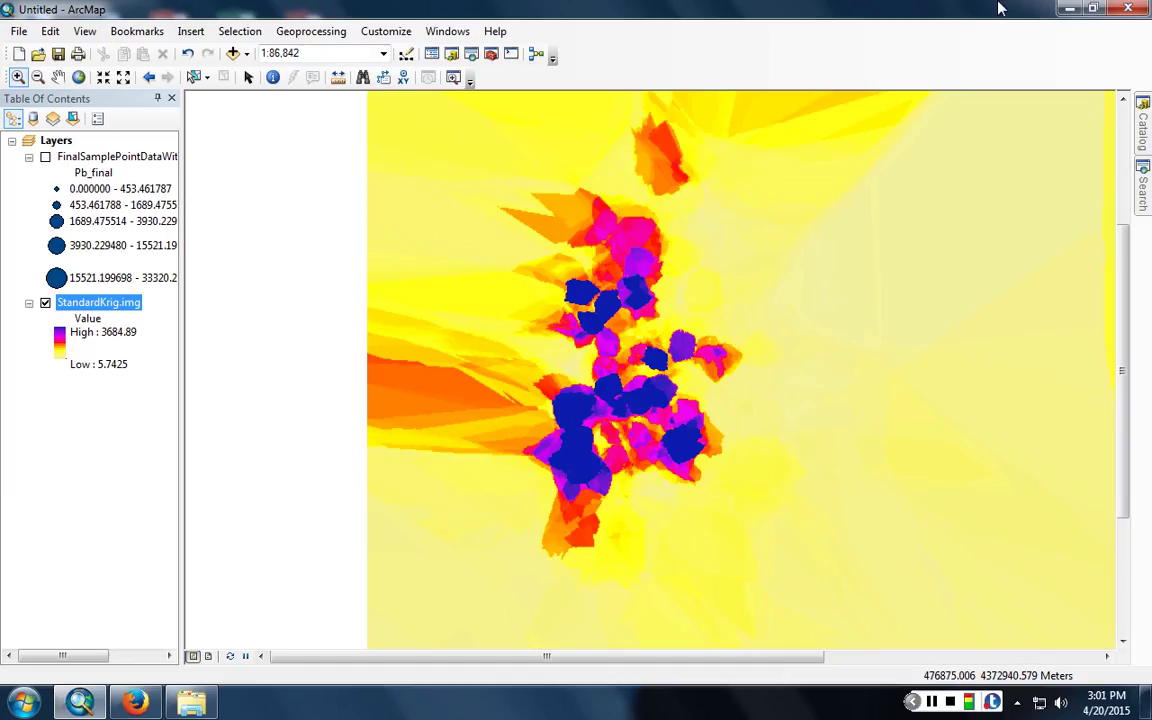
pyautogui.click(1146, 195)
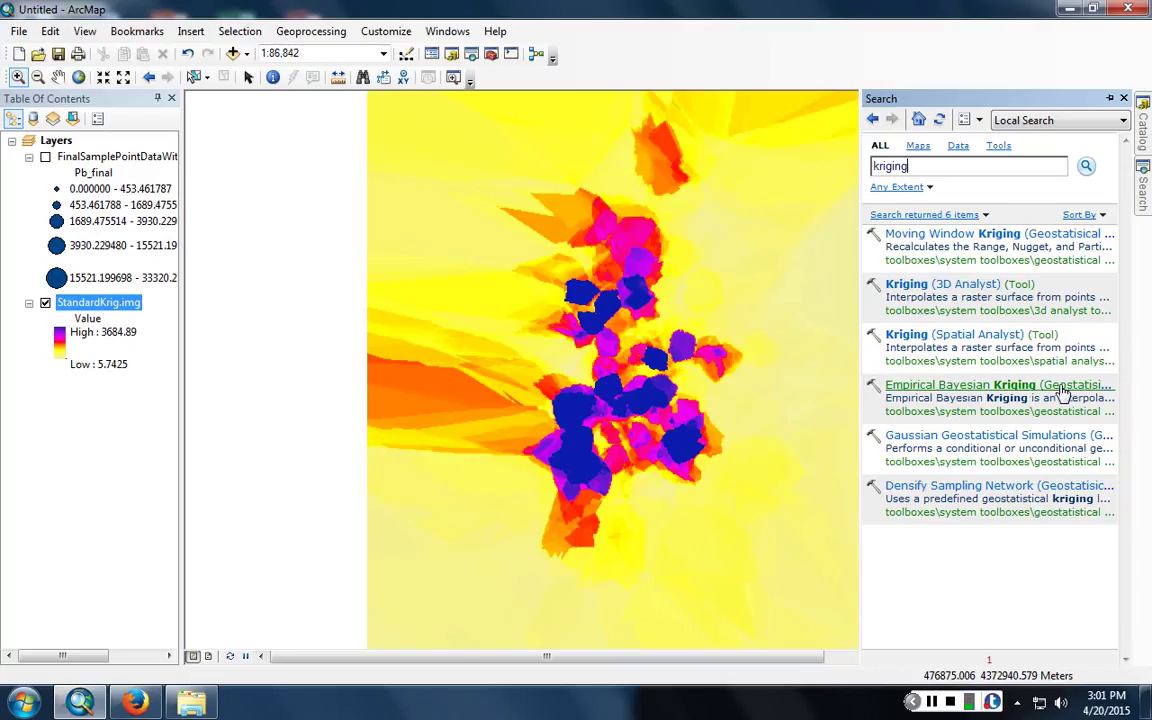
# - Briefly open and close Empirical Bayesian Kriging, then turn on the Geostatistical Analyst toolbar
pyautogui.click(1062, 393)
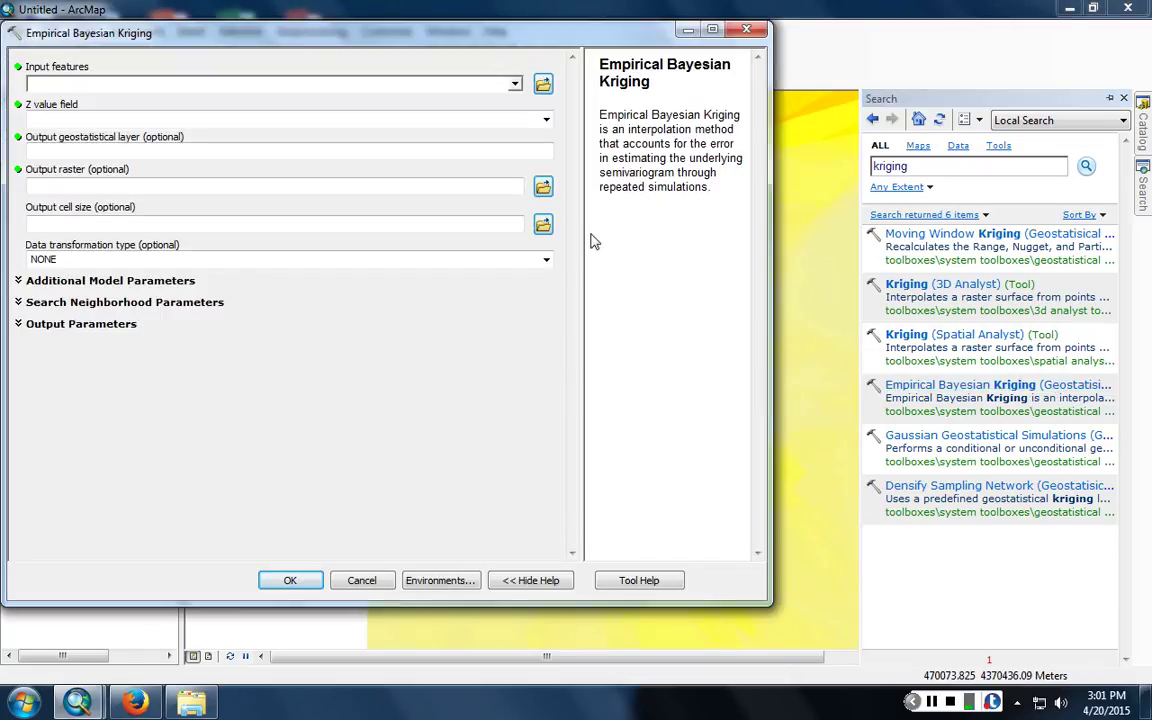
pyautogui.click(746, 29)
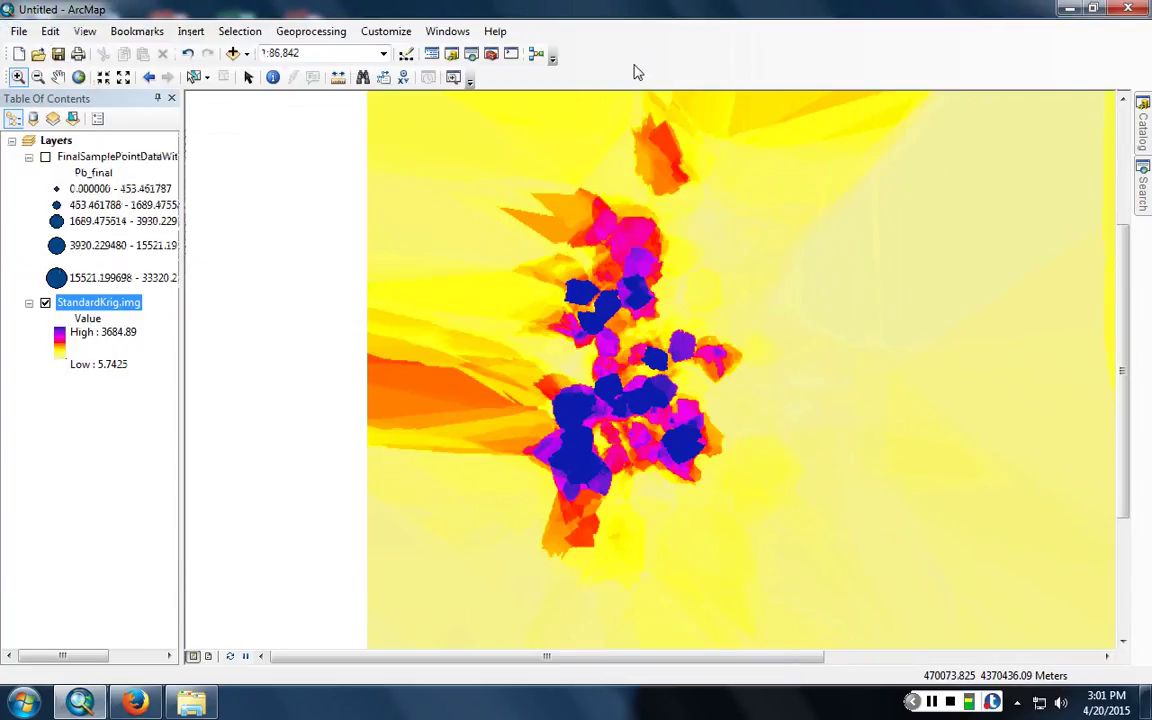
pyautogui.rightClick(636, 72)
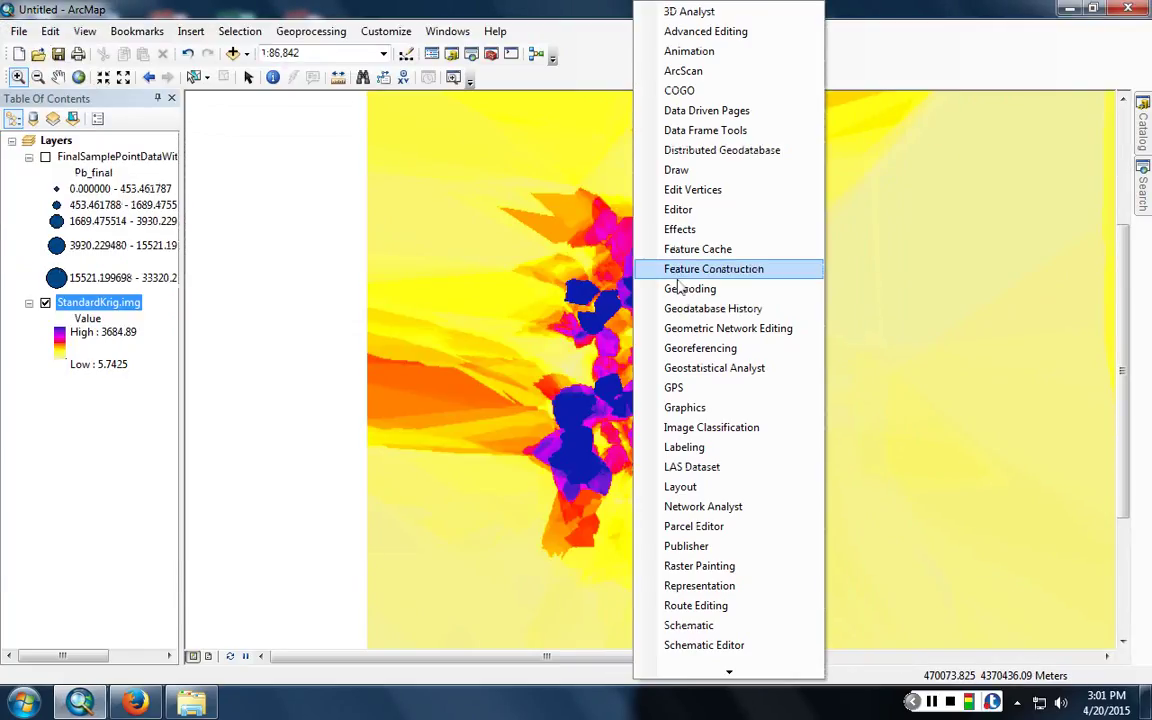
pyautogui.click(738, 370)
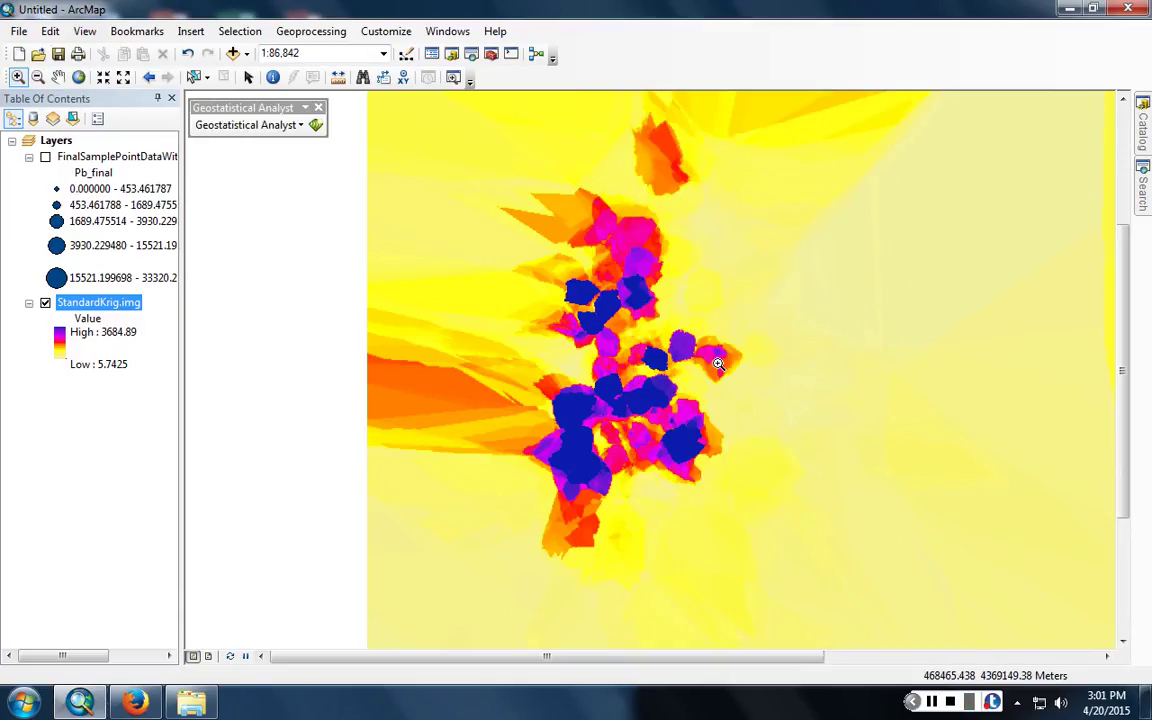
# - Launch the Geostatistical Wizard from the Geostatistical Analyst dropdown
pyautogui.click(248, 128)
pyautogui.moveTo(250, 150)
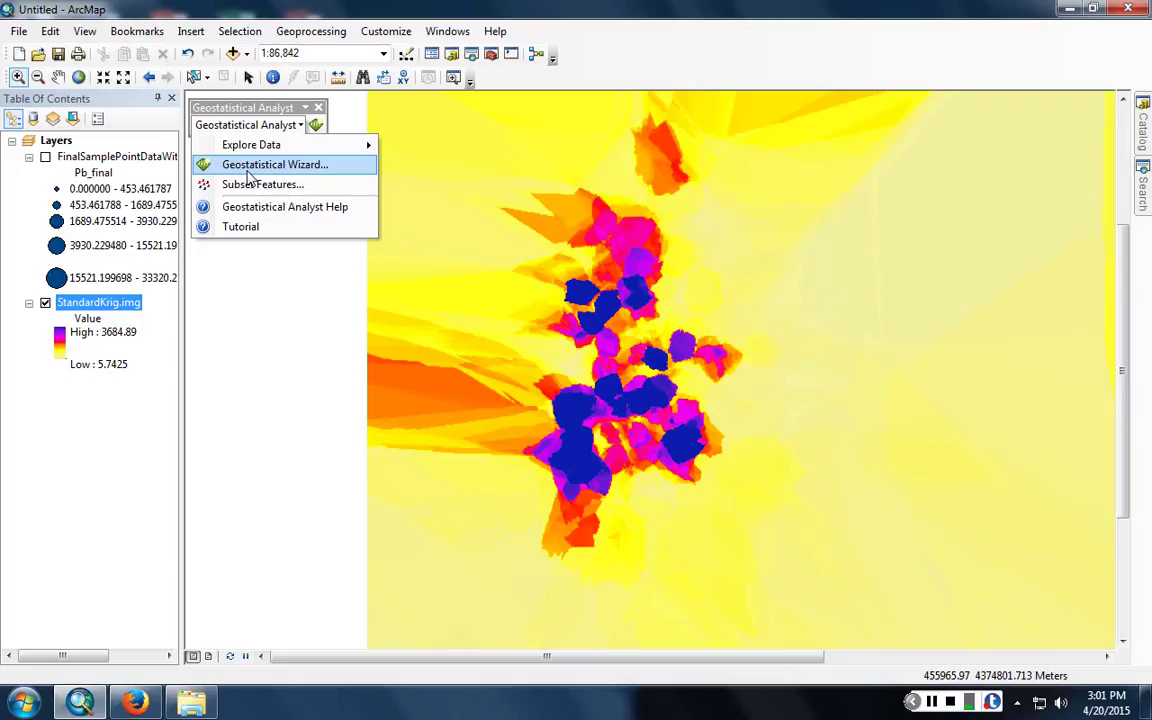
pyautogui.click(248, 168)
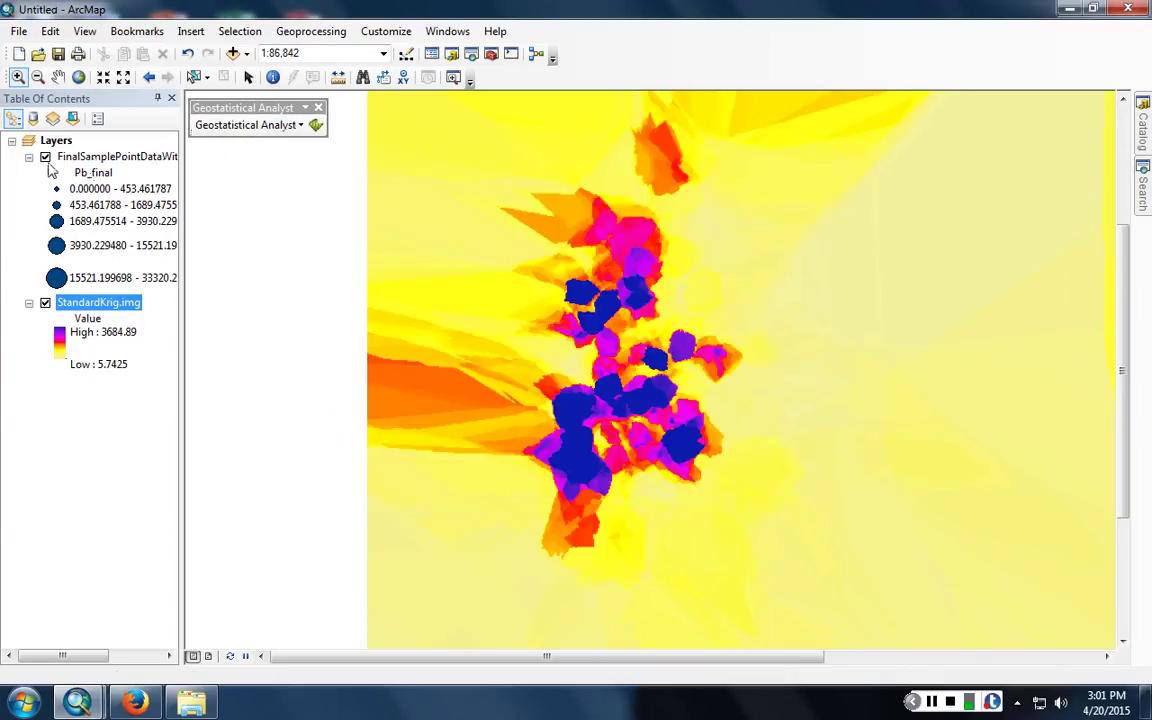
# - Pick Empirical Bayesian Kriging with FinalSamplePointData as source and Pb_final as data field
pyautogui.hotkey('alt', 'Tab')
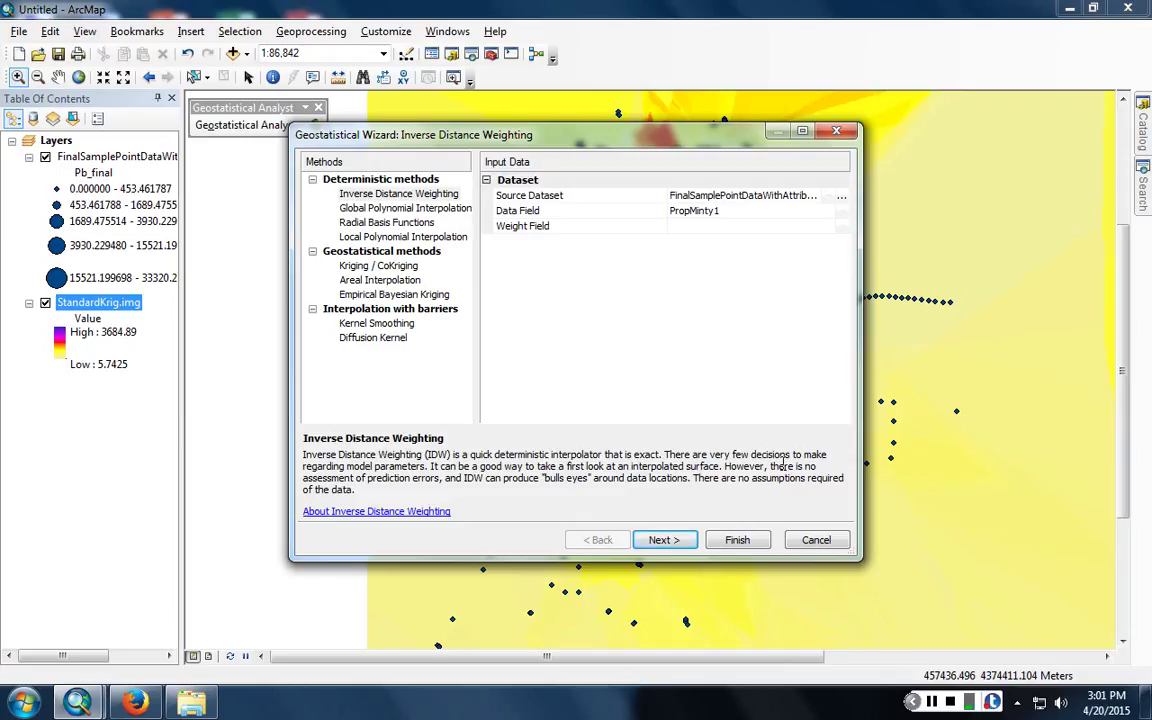
pyautogui.click(402, 294)
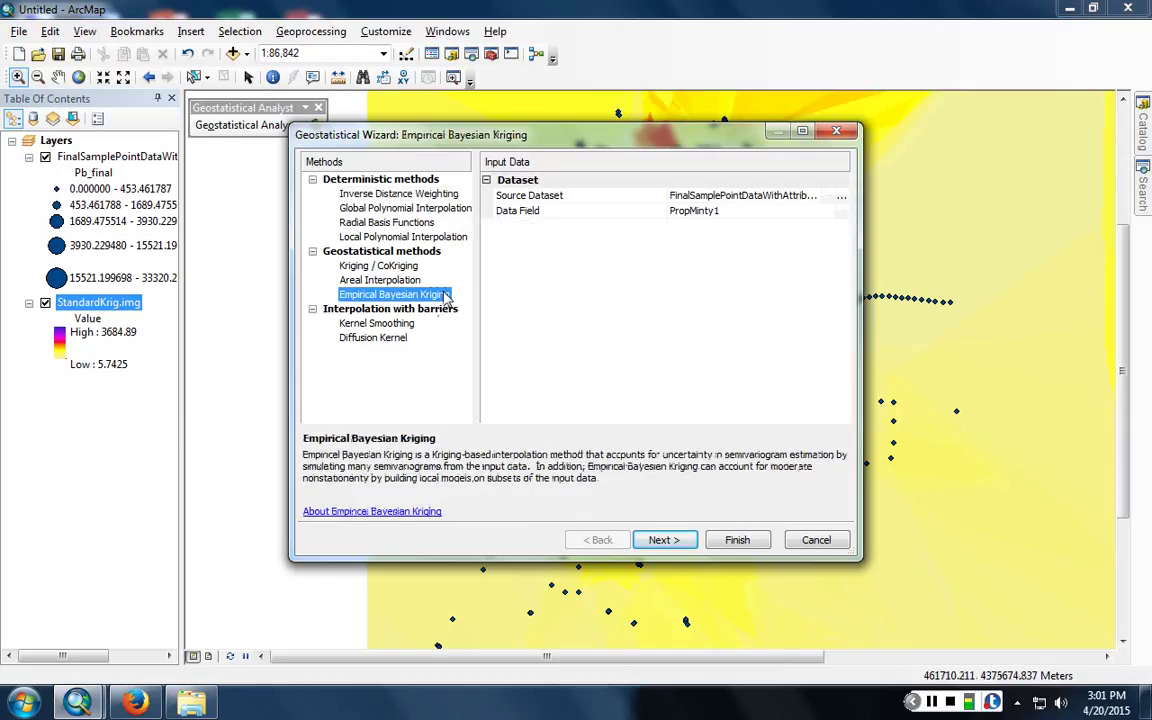
pyautogui.click(795, 196)
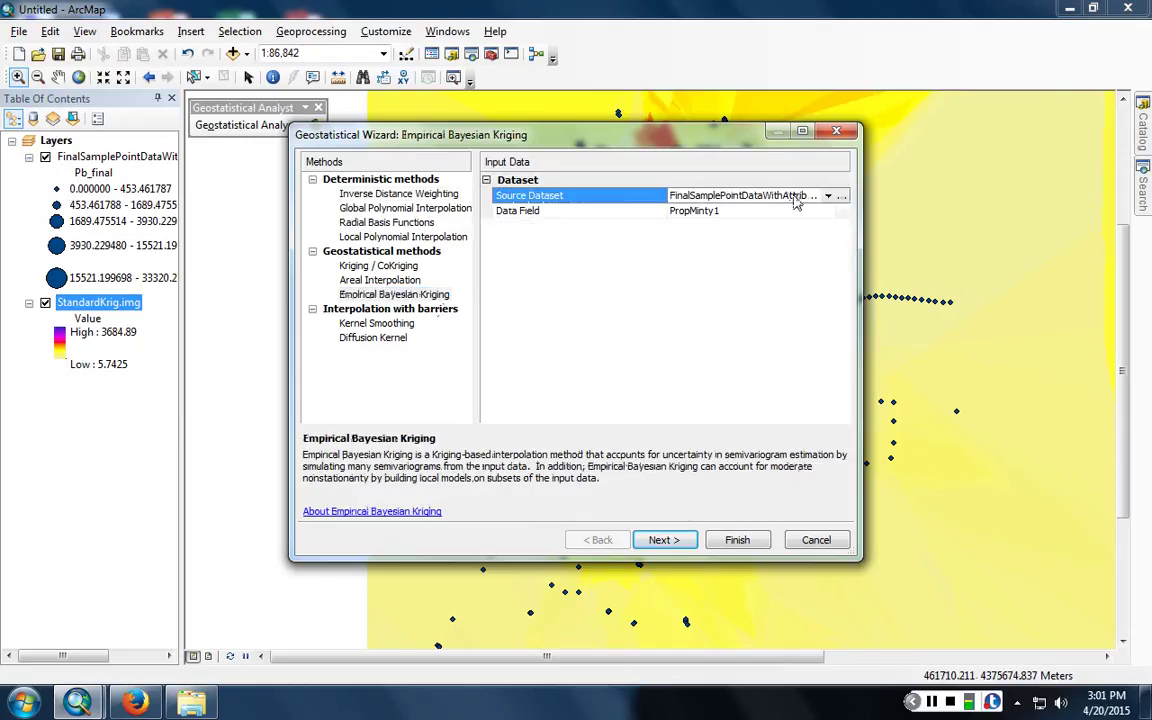
pyautogui.click(795, 197)
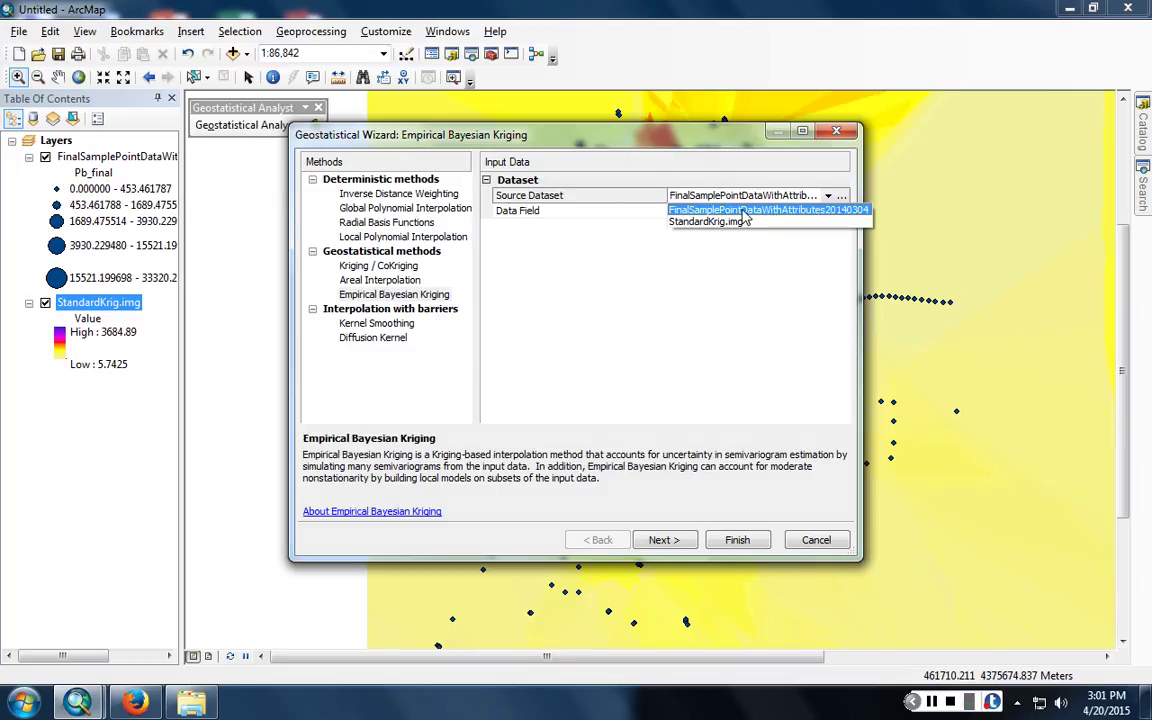
pyautogui.click(752, 210)
pyautogui.click(742, 212)
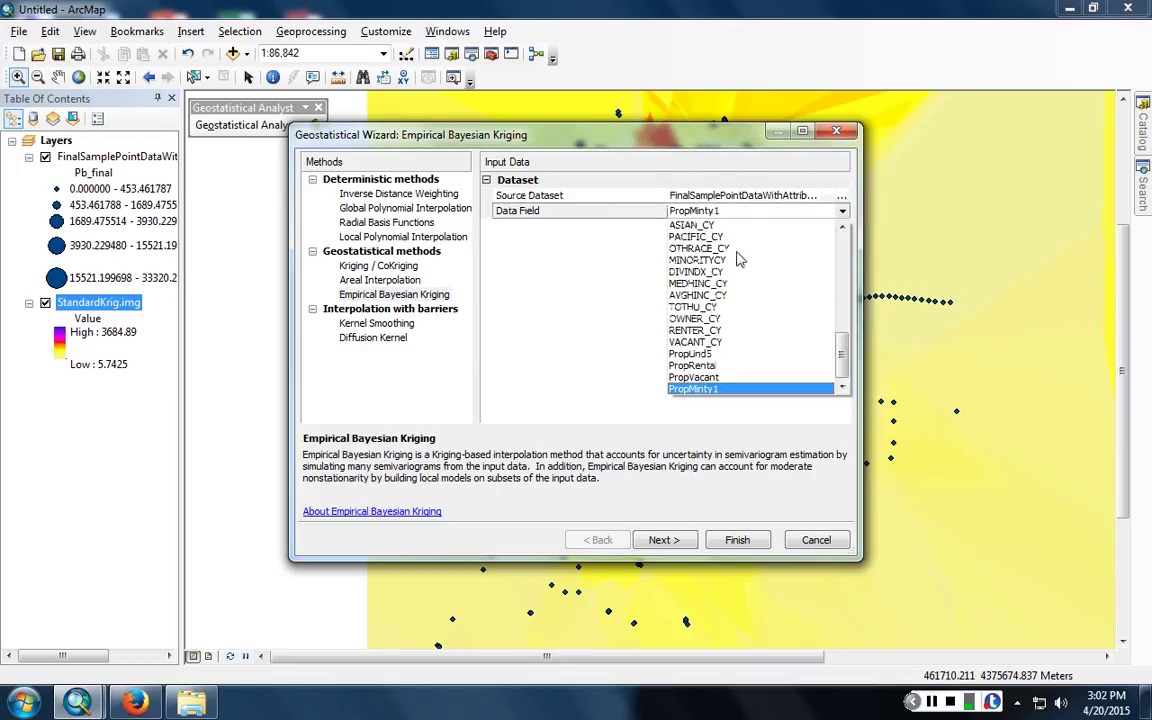
pyautogui.scroll(15, 739, 259)
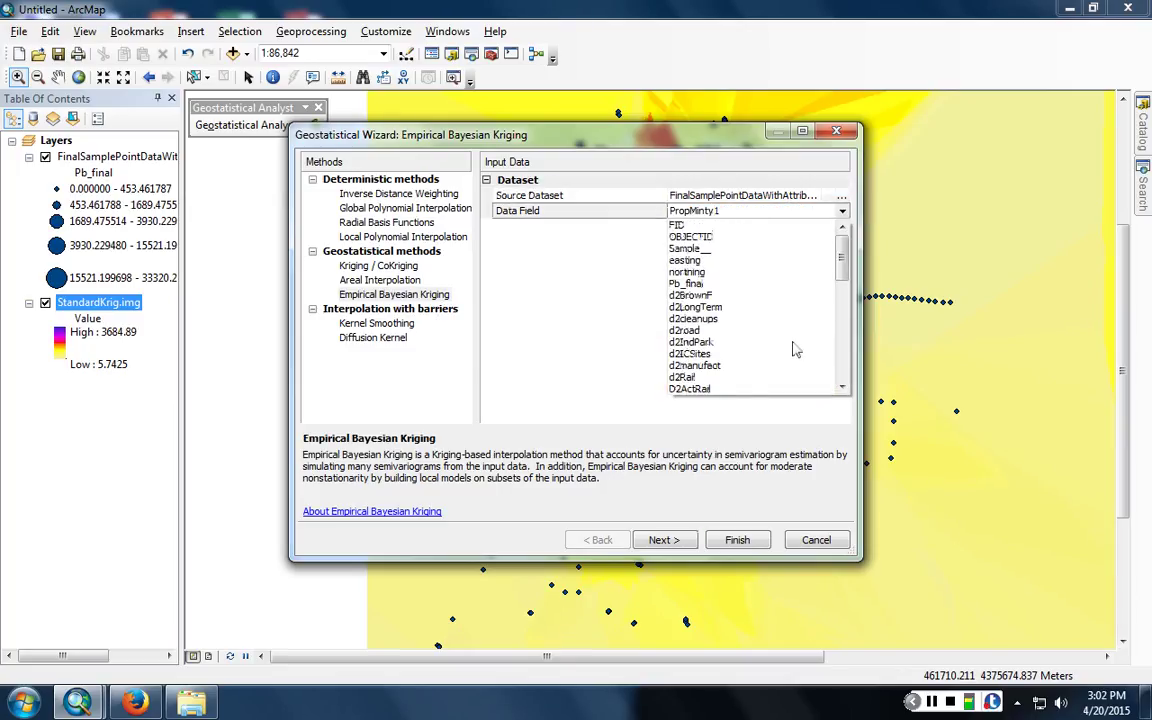
pyautogui.click(686, 283)
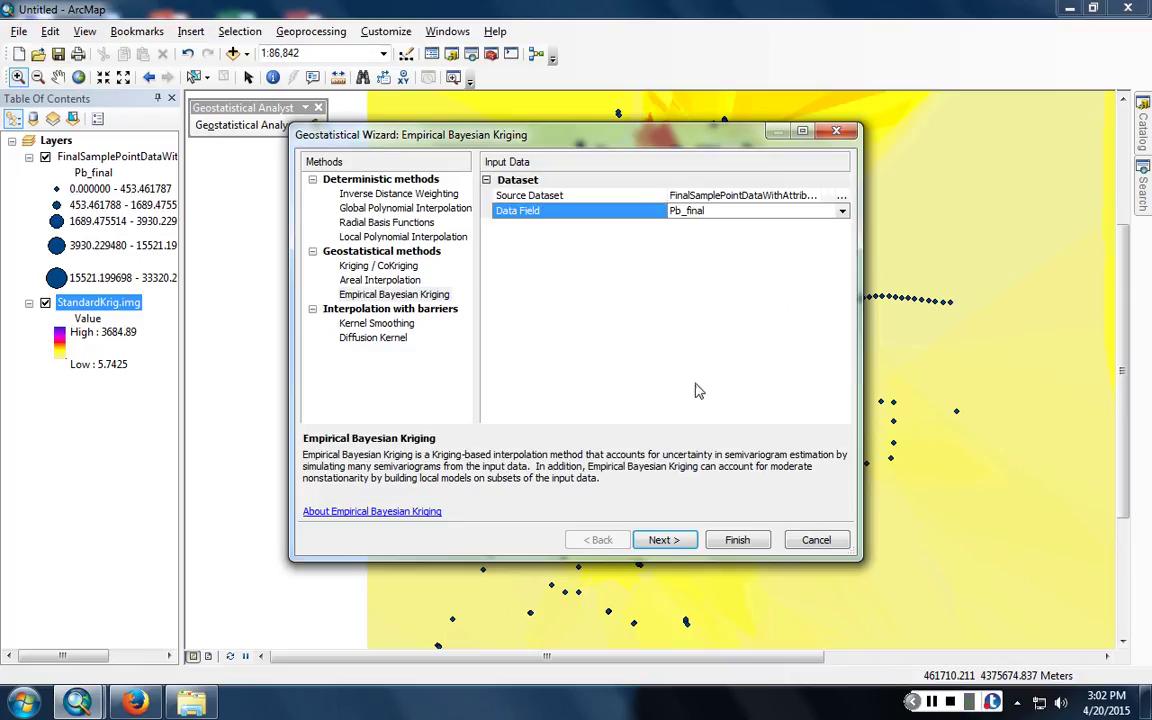
# - Advance the wizard, handling coincident samples with Use Maximum
pyautogui.click(684, 545)
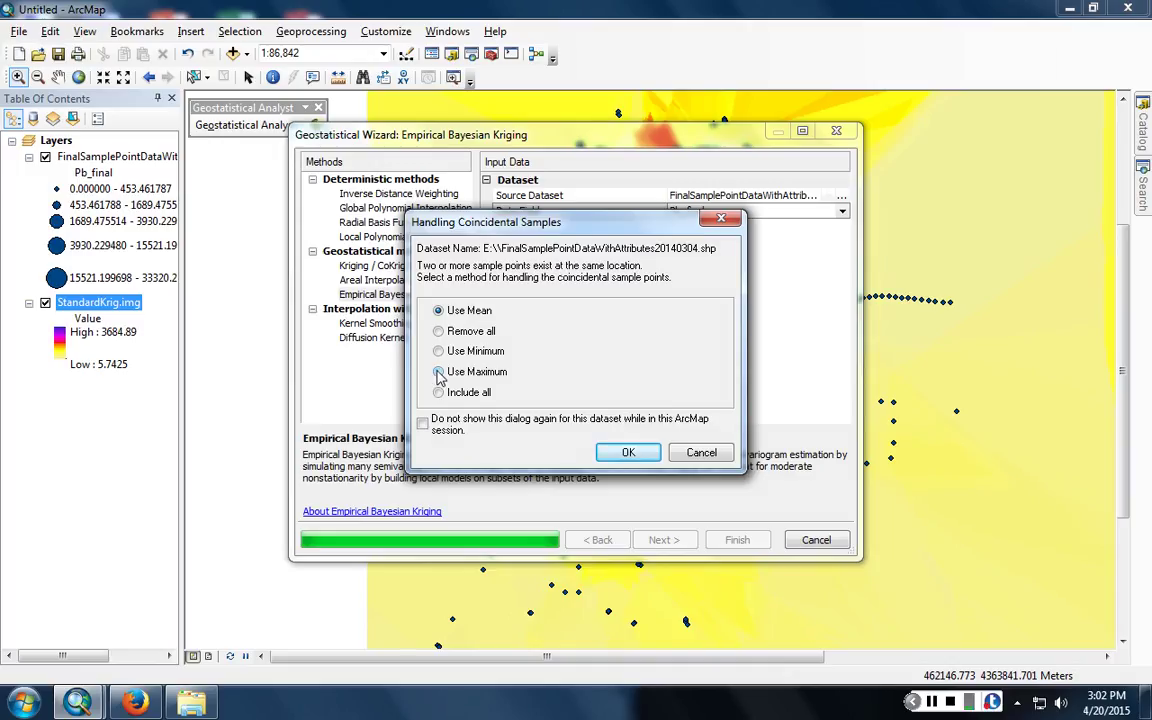
pyautogui.click(439, 372)
pyautogui.click(615, 452)
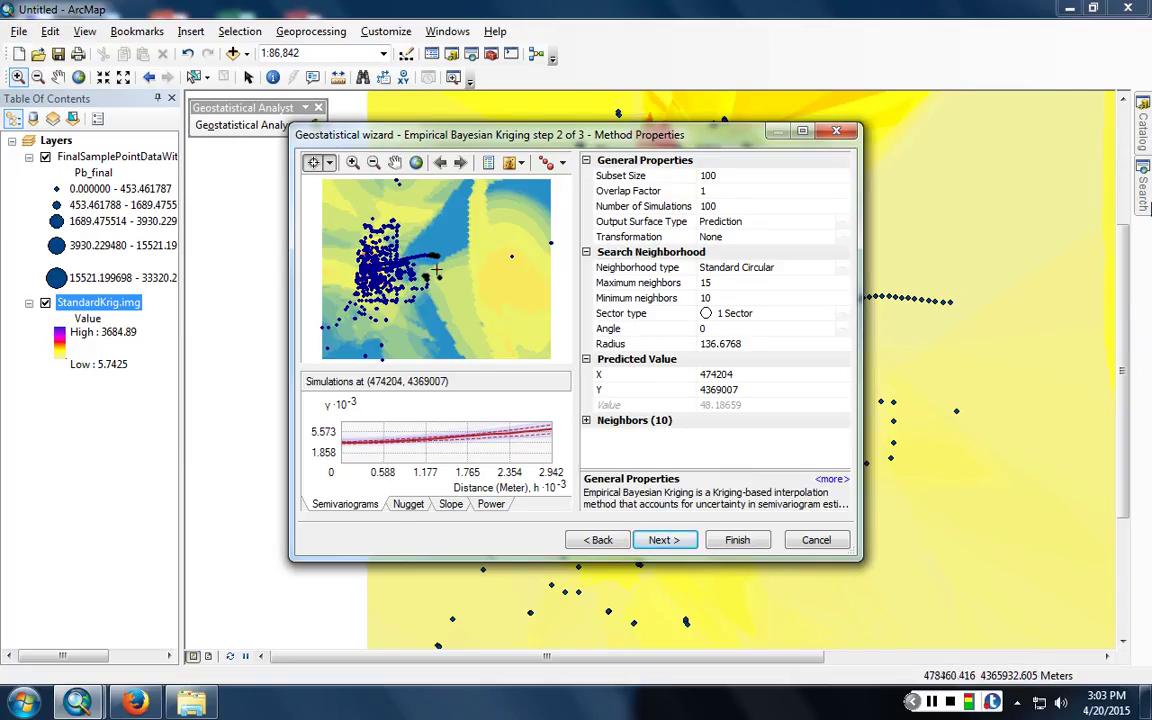
pyautogui.click(803, 207)
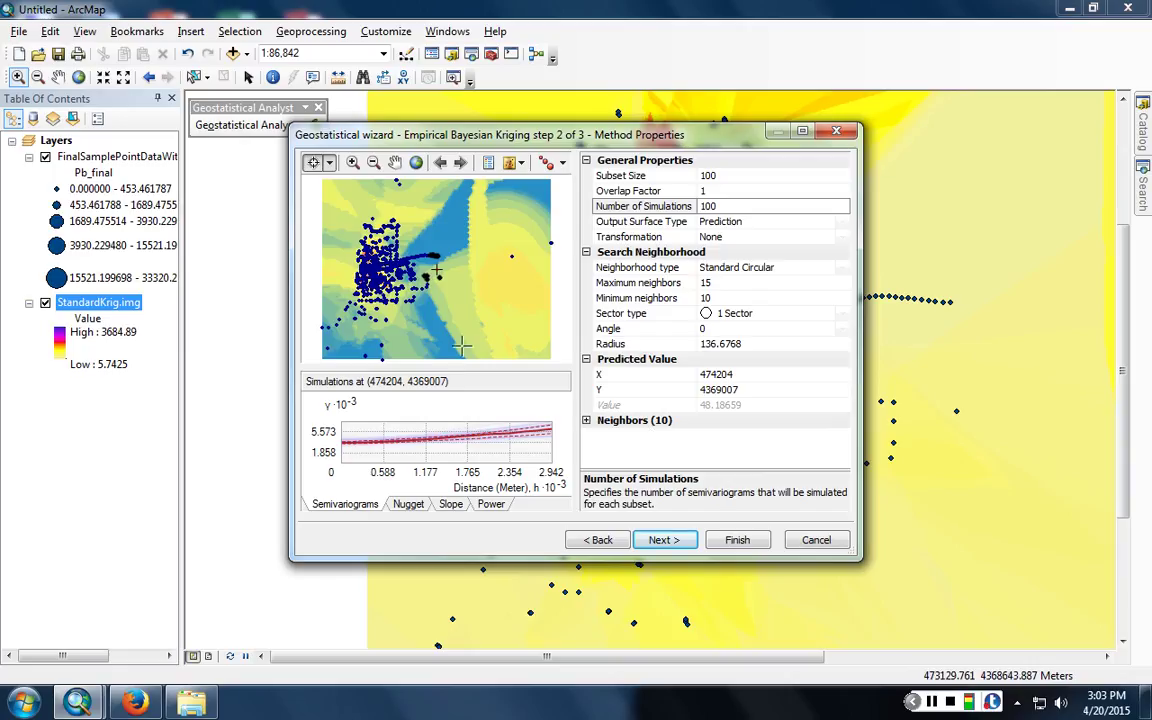
pyautogui.click(815, 282)
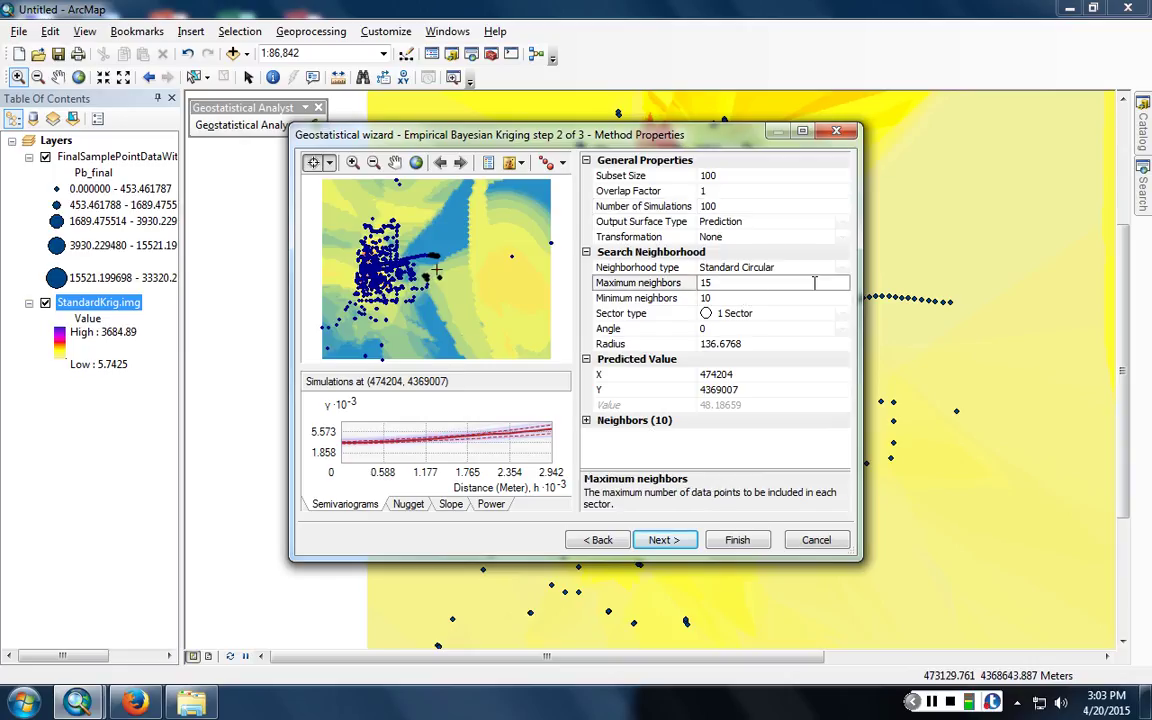
# - Set maximum neighbors to 8 and minimum neighbors to 2
pyautogui.press('BackSpace')
pyautogui.press('BackSpace')
pyautogui.write('8')
pyautogui.press('Return')
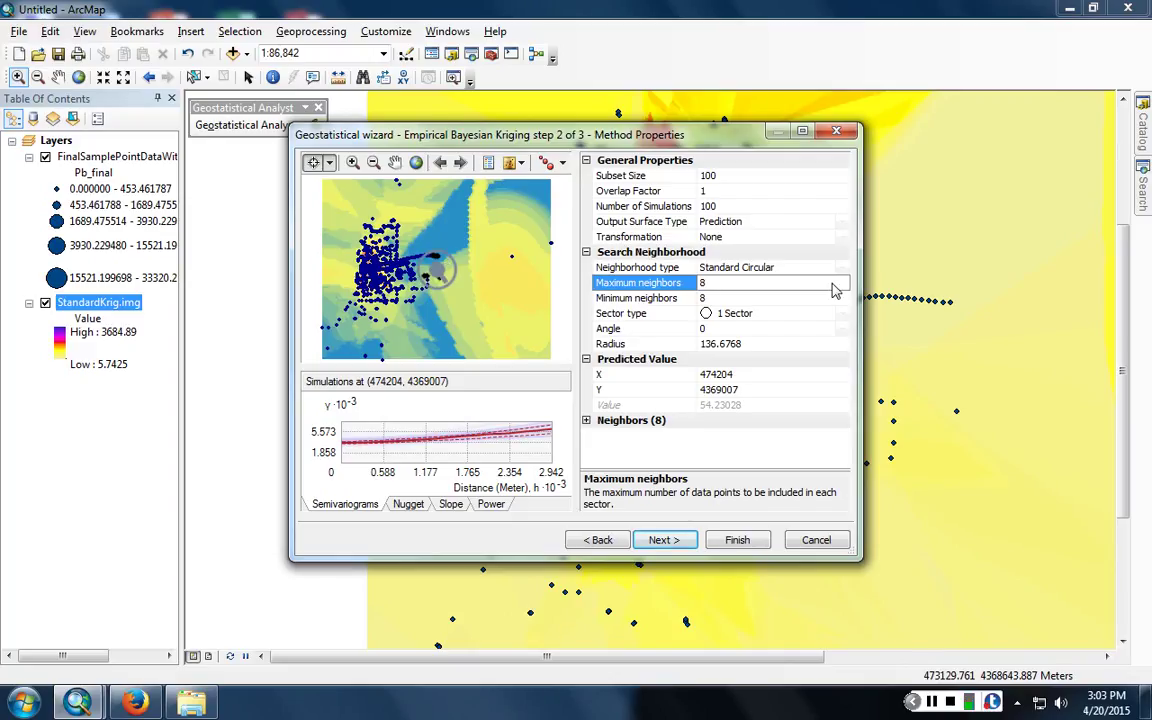
pyautogui.click(645, 298)
pyautogui.click(650, 299)
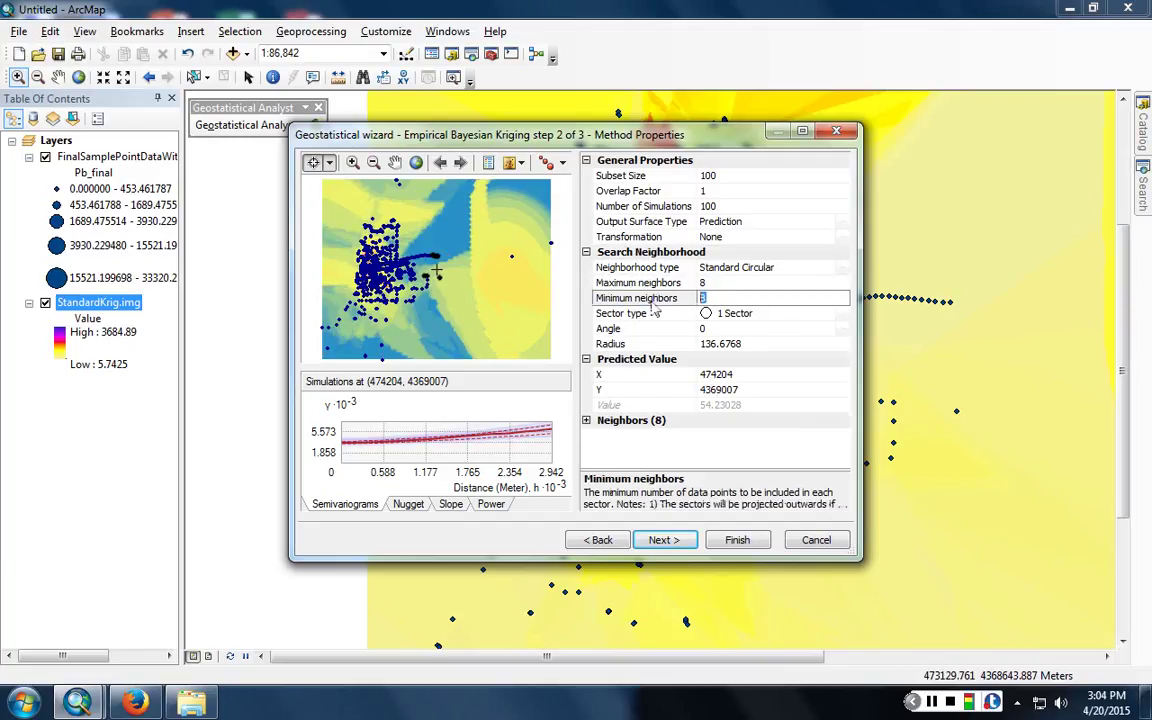
pyautogui.write('2')
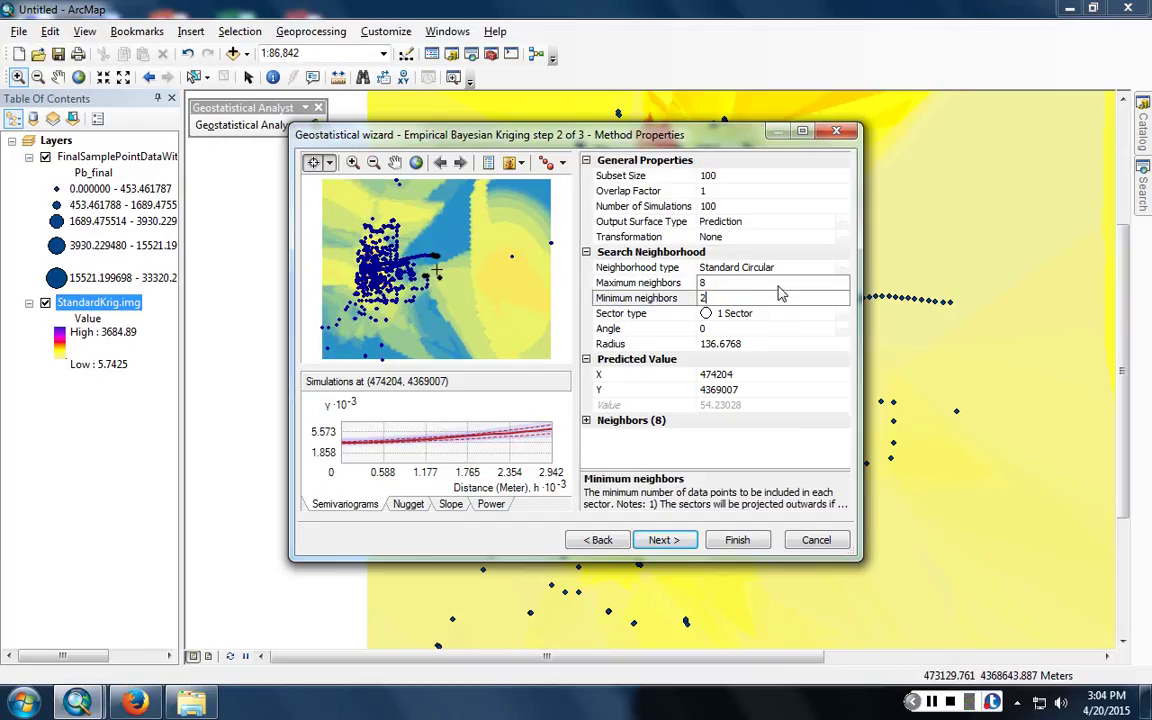
pyautogui.click(779, 287)
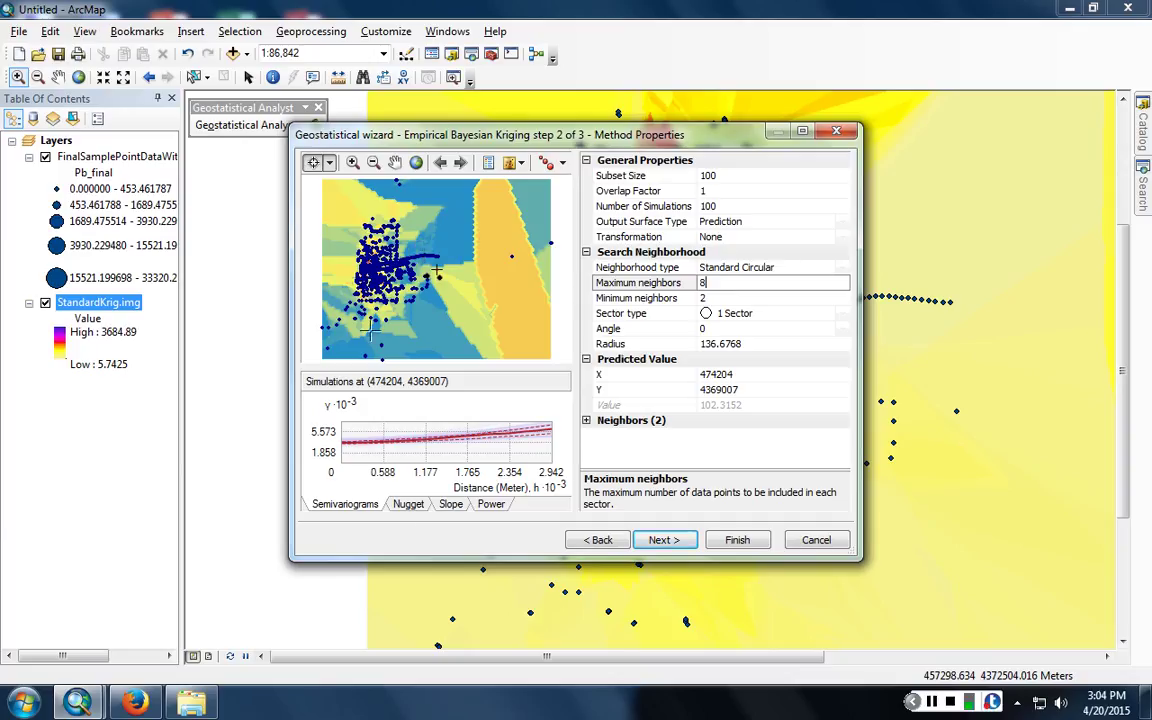
# - Keep the output surface as Prediction after trying Probability, and raise simulations to 1000
pyautogui.click(748, 222)
pyautogui.click(802, 223)
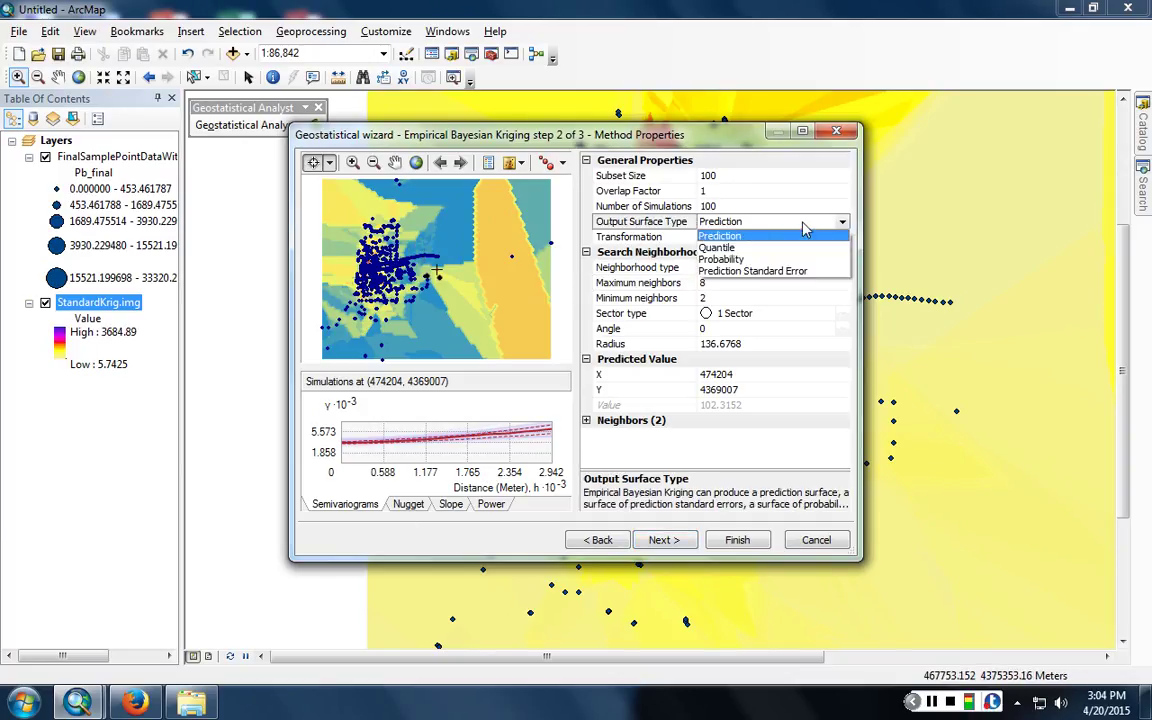
pyautogui.click(766, 259)
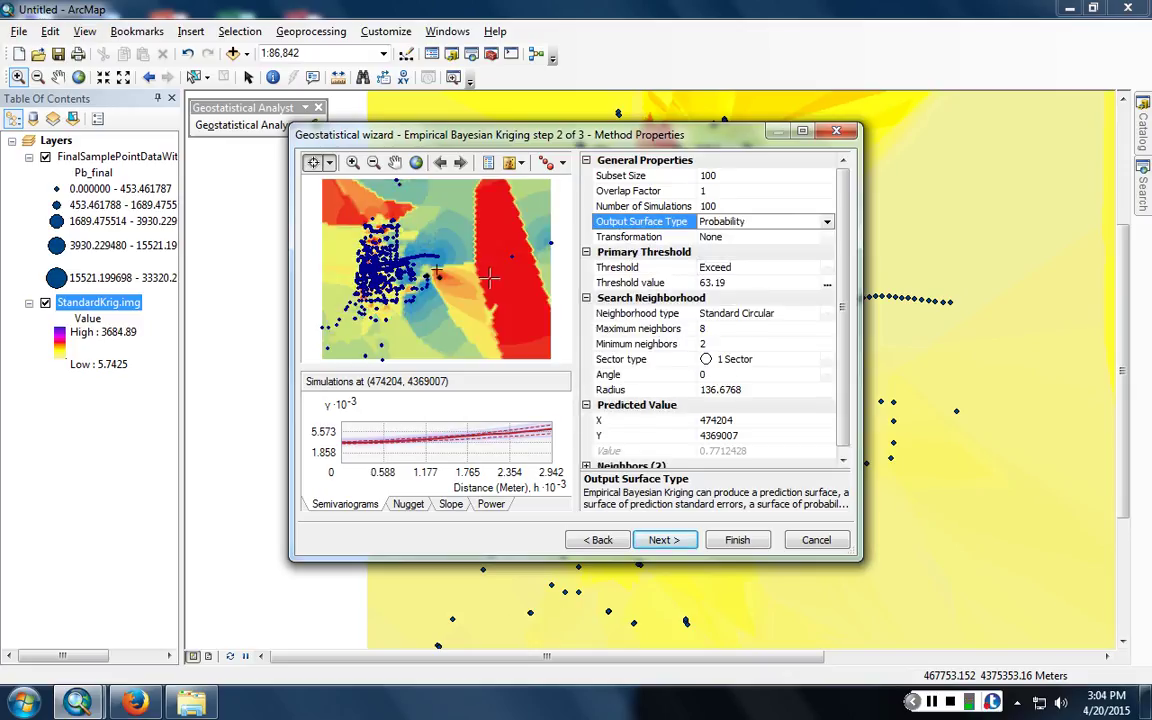
pyautogui.click(783, 226)
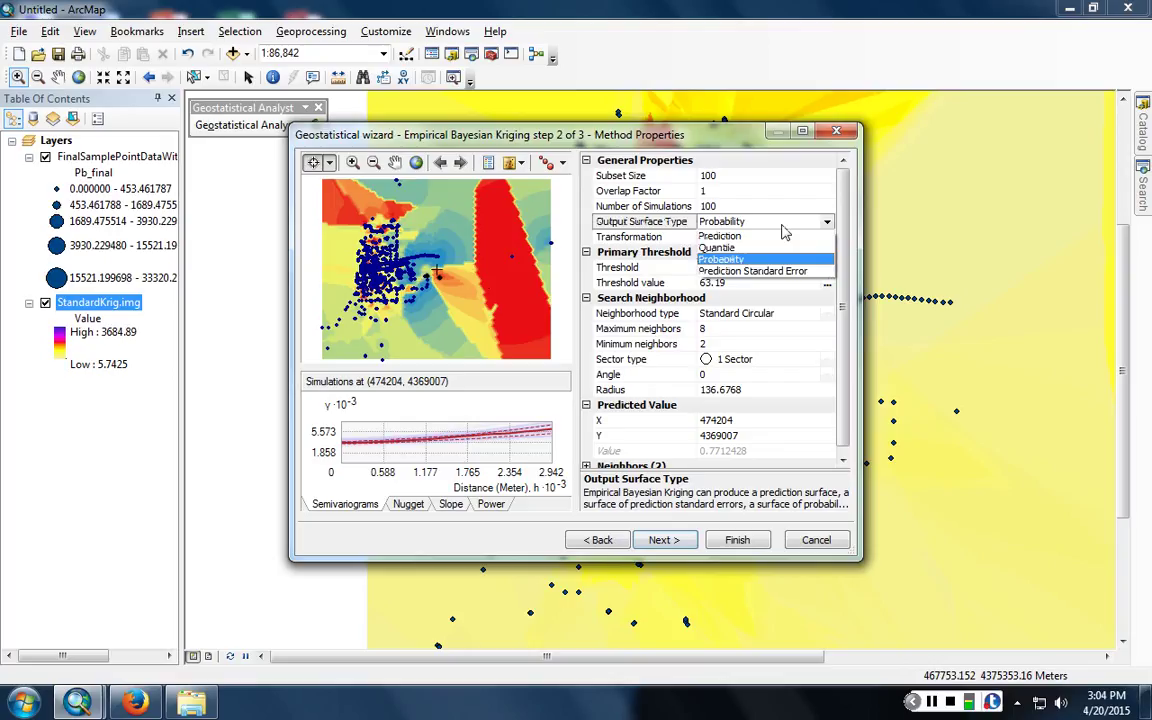
pyautogui.click(719, 236)
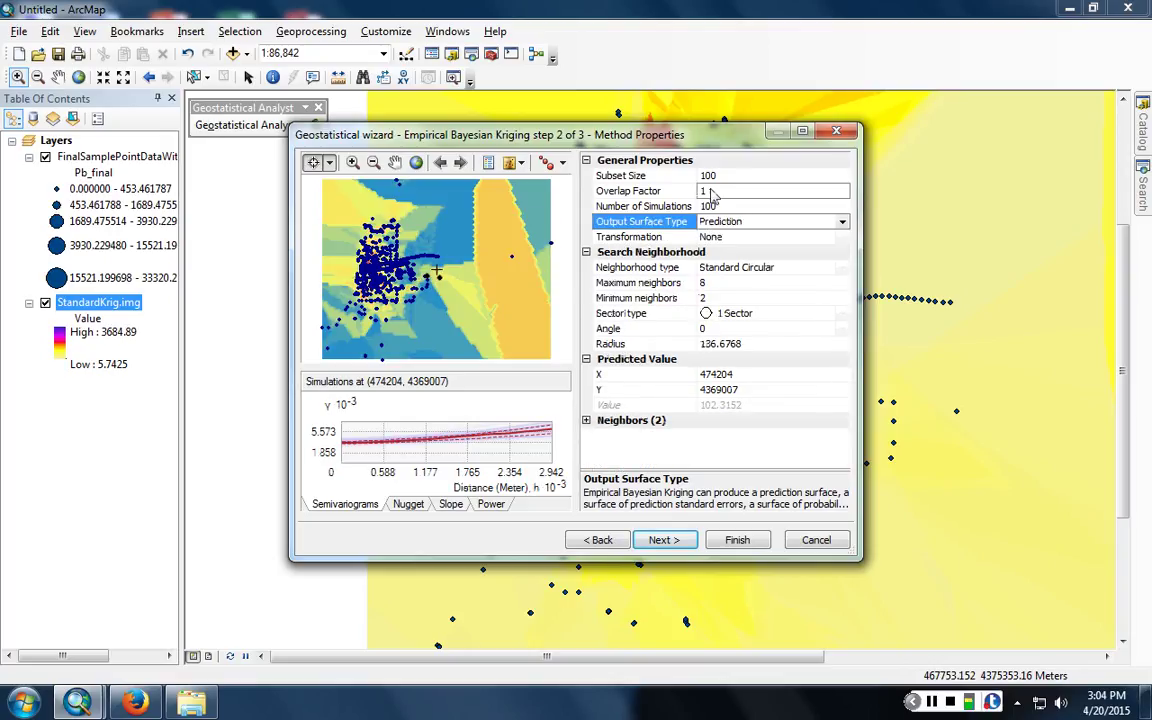
pyautogui.click(740, 205)
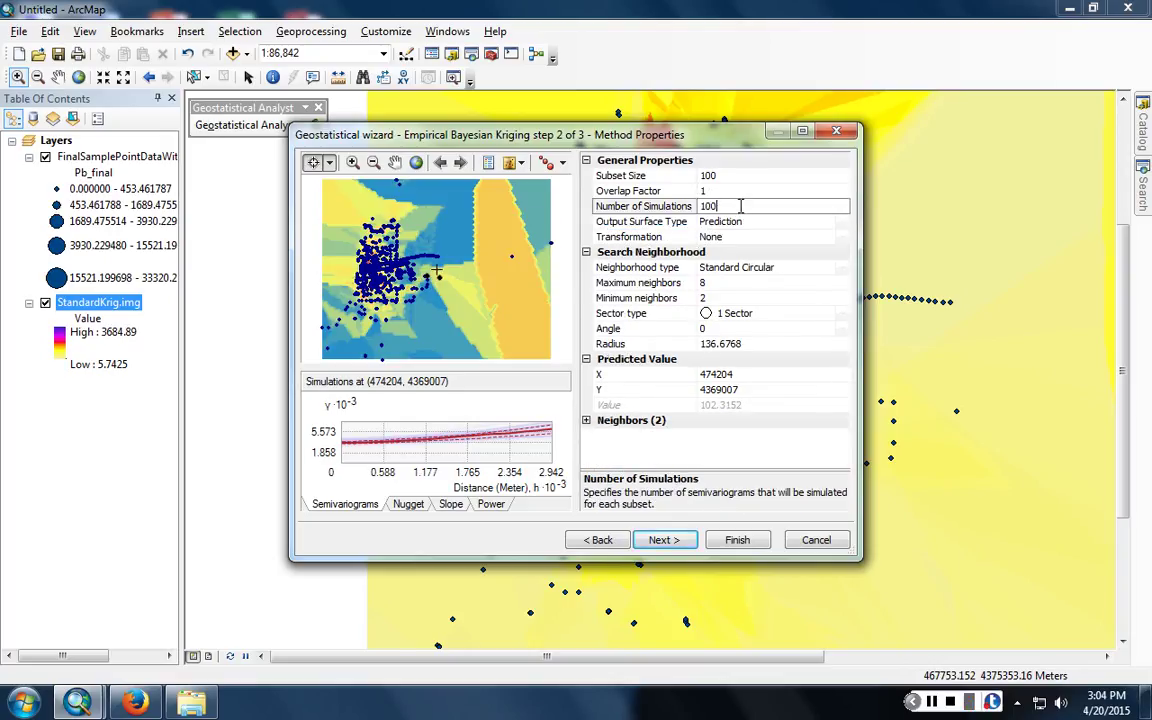
pyautogui.write('0')
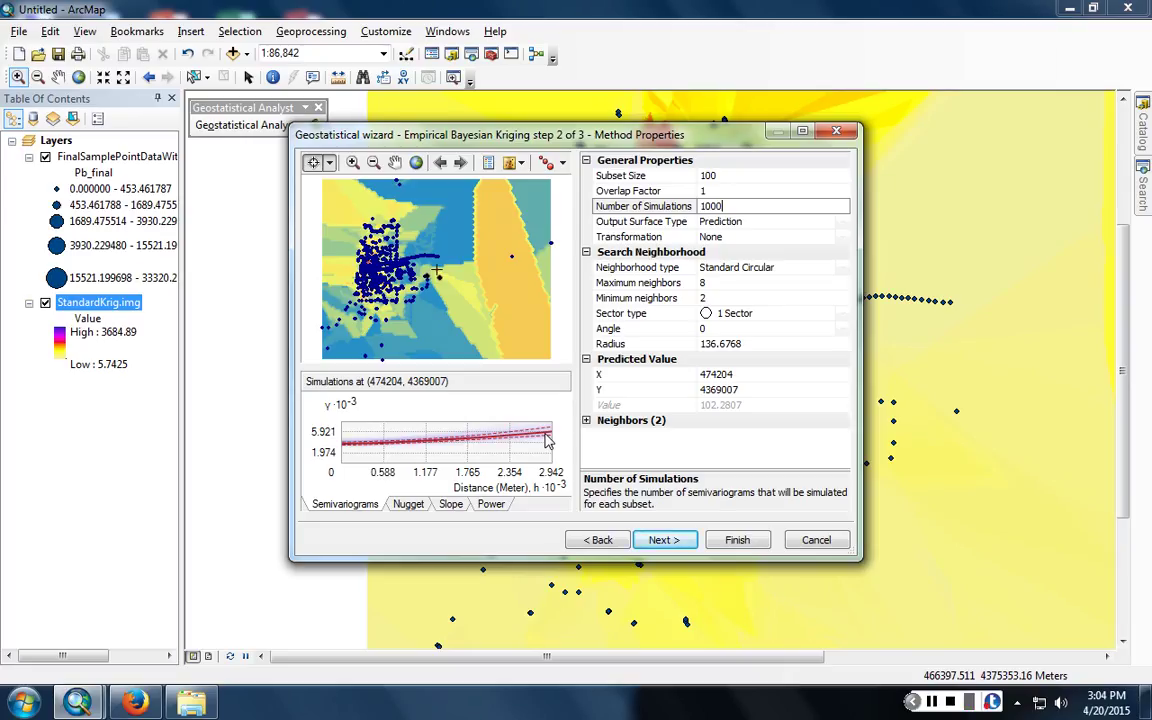
# - Show the Nugget density chart in the wizard preview
pyautogui.click(408, 504)
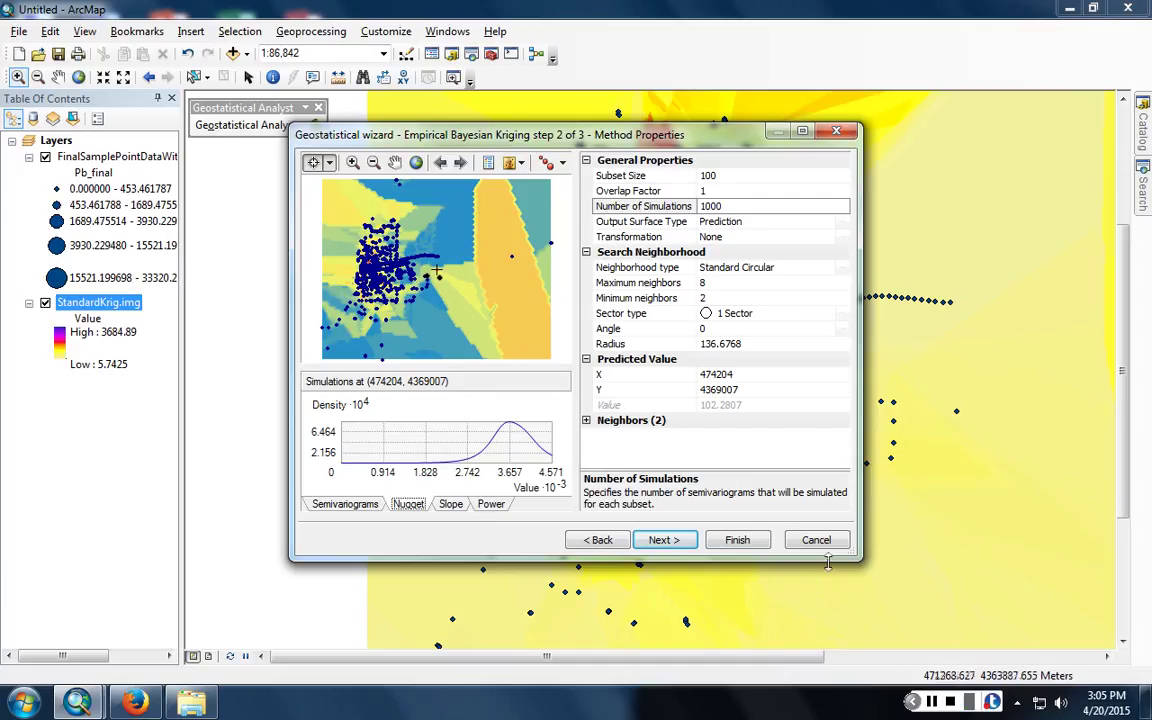
pyautogui.moveTo(82, 704)
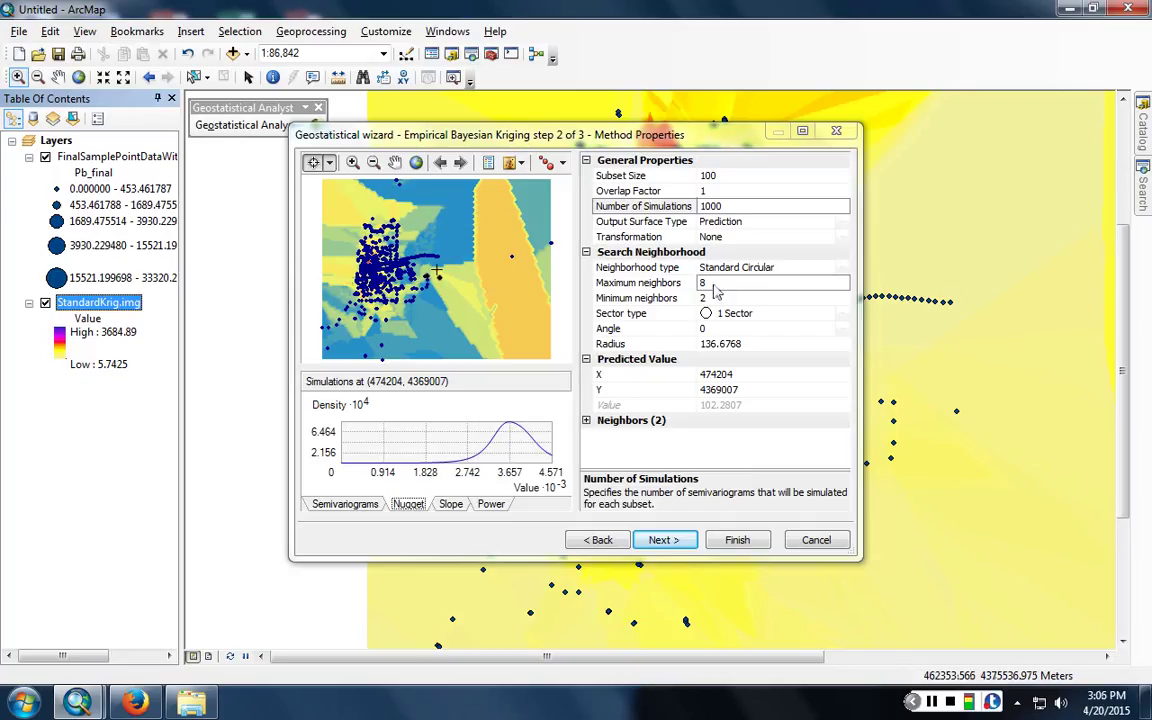
# - Set both maximum and minimum neighbors to 12
pyautogui.click(646, 266)
pyautogui.click(804, 283)
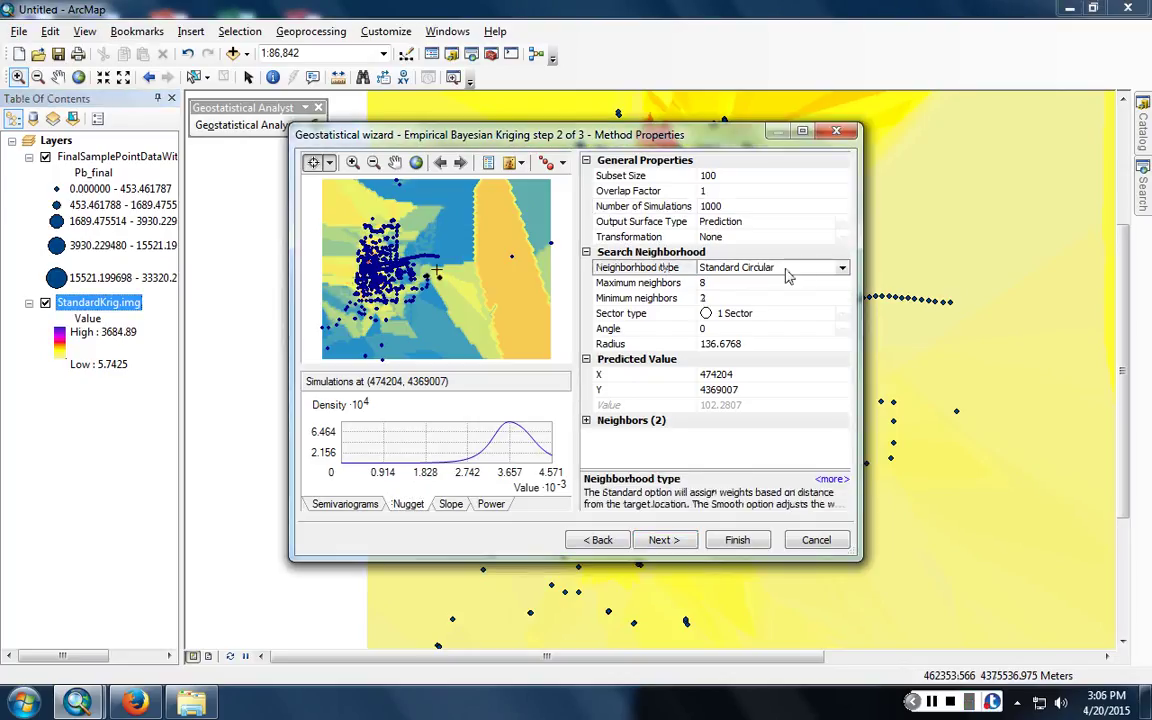
pyautogui.click(790, 267)
pyautogui.click(735, 313)
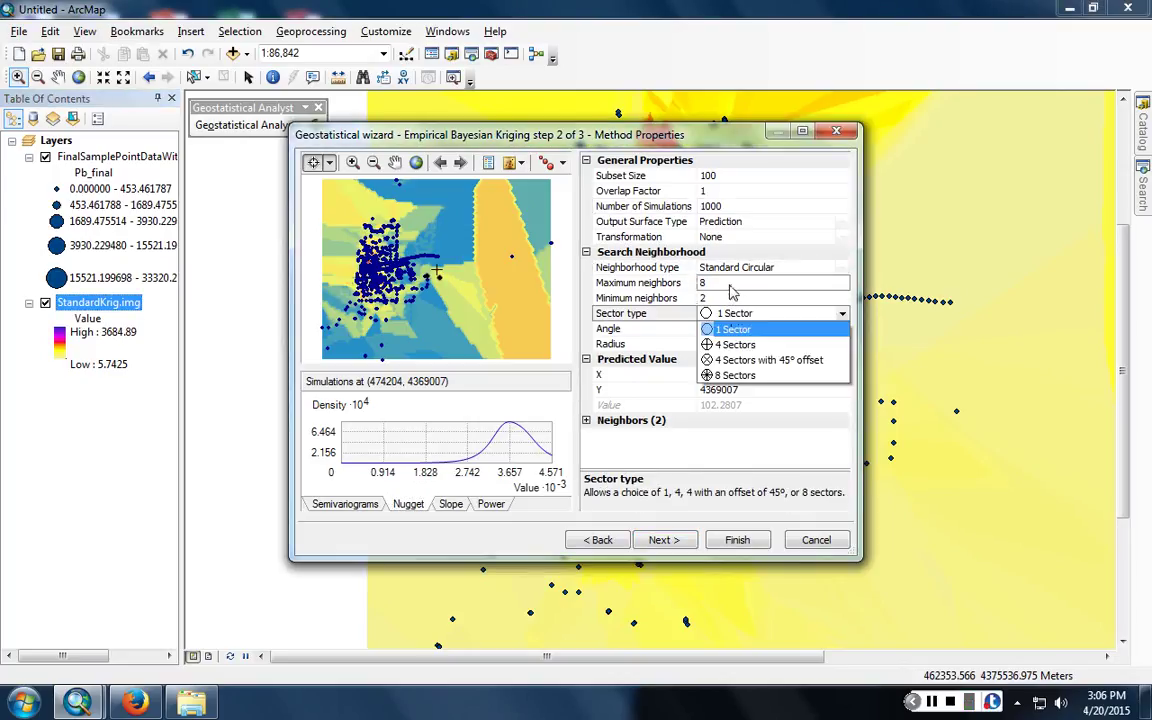
pyautogui.click(731, 284)
pyautogui.click(608, 287)
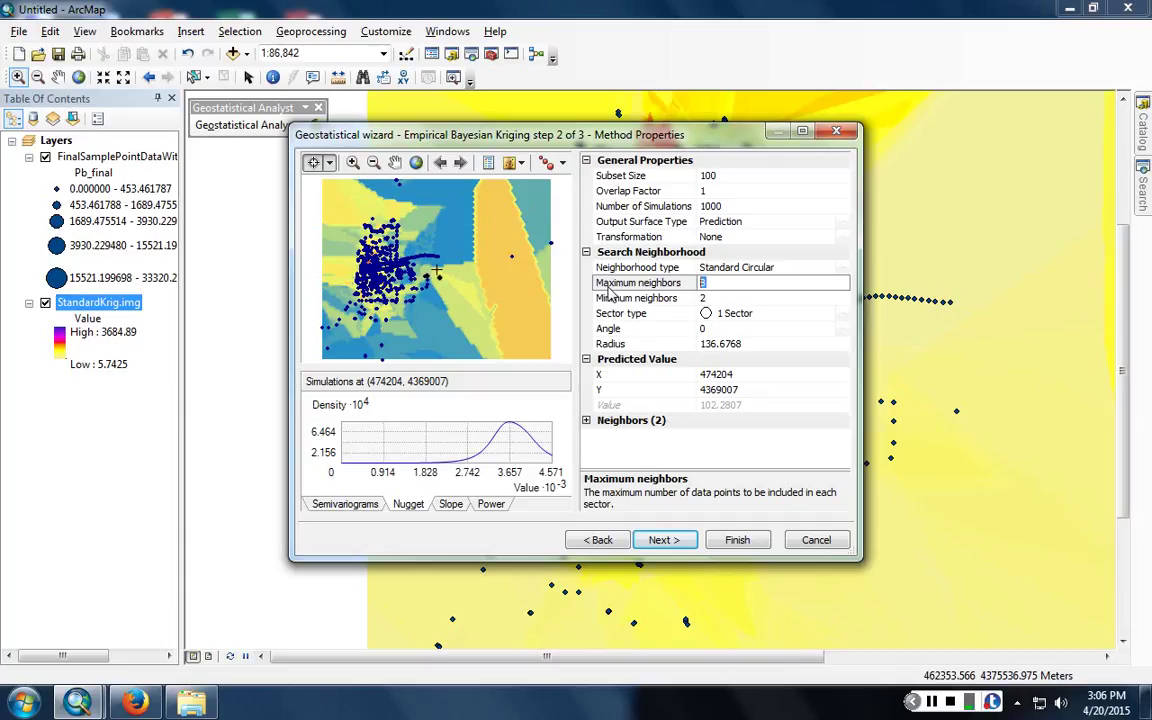
pyautogui.write('12')
pyautogui.press('Return')
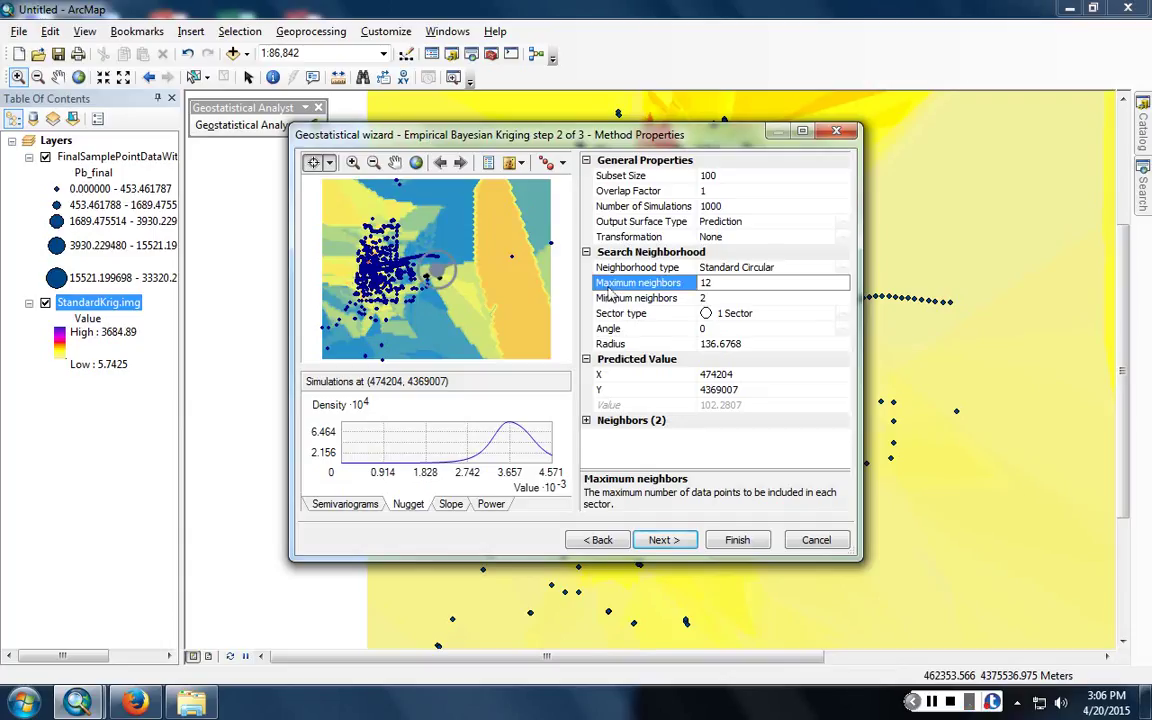
pyautogui.press('Tab')
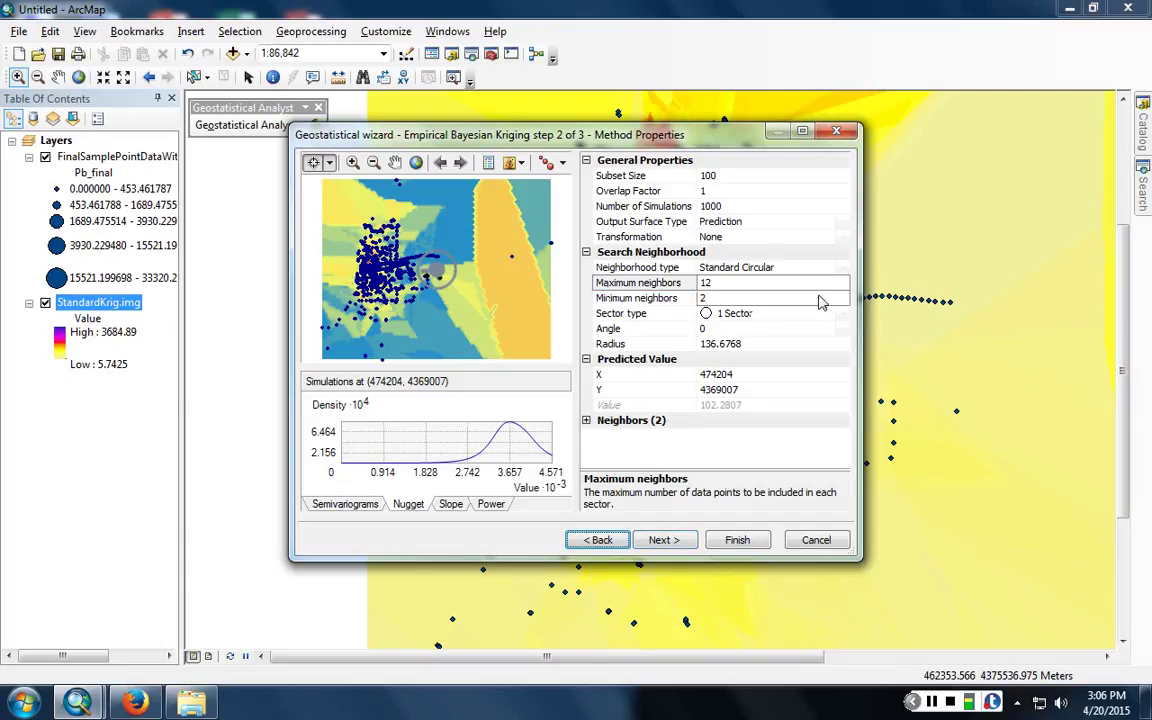
pyautogui.click(757, 300)
pyautogui.write('12')
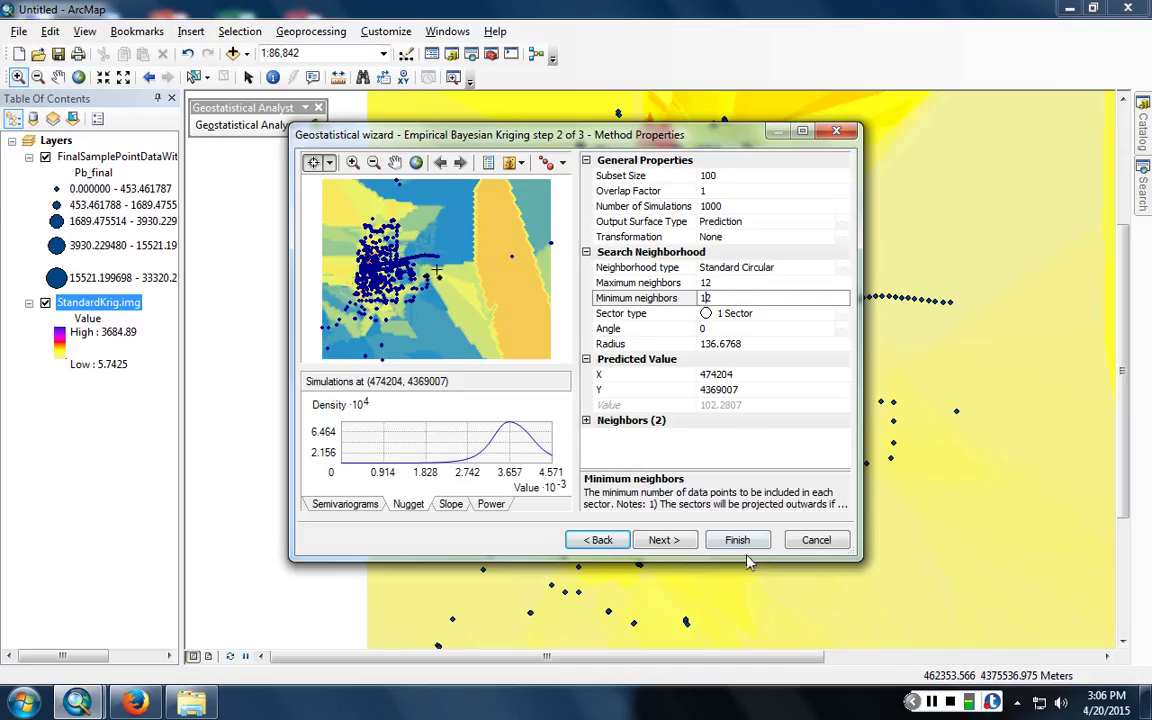
pyautogui.press('Return')
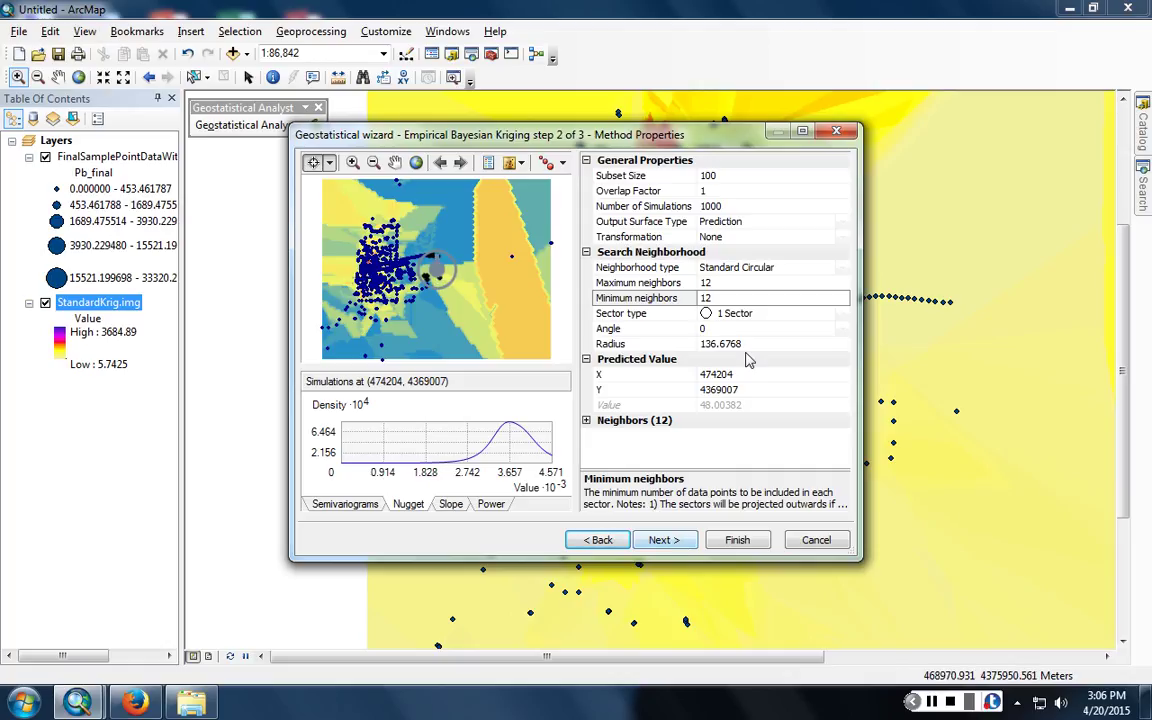
# - Reduce the number of simulations to 100 and move to the Cross Validation step
pyautogui.click(756, 206)
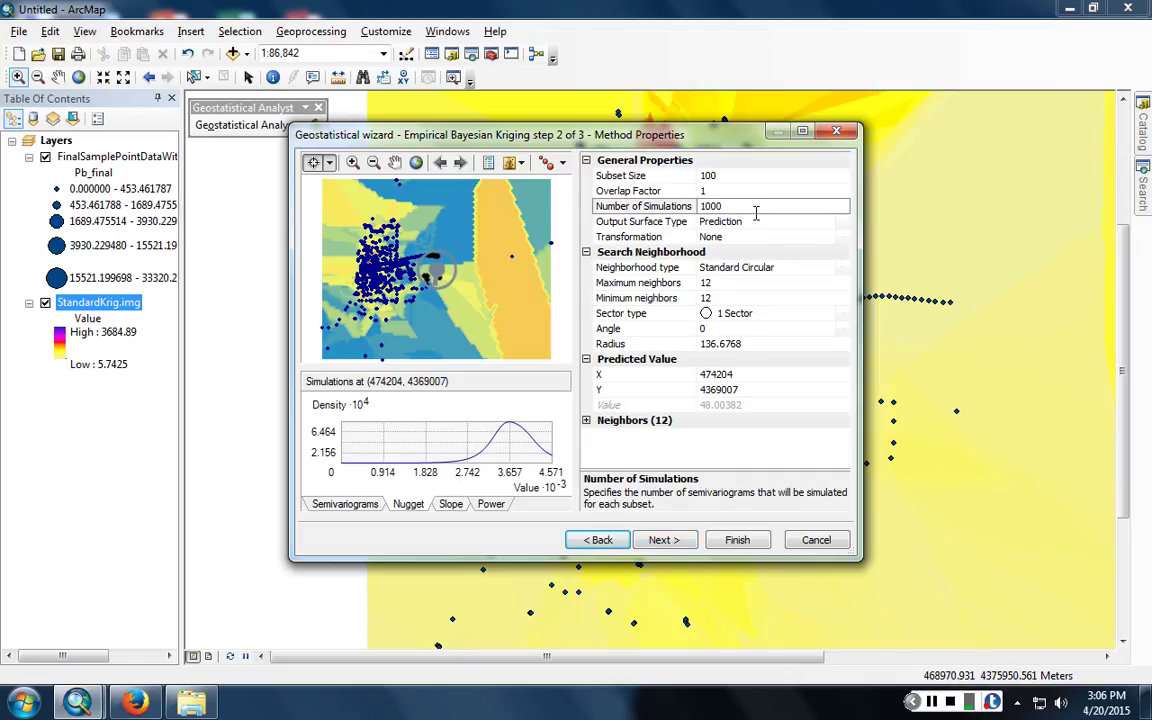
pyautogui.press('BackSpace')
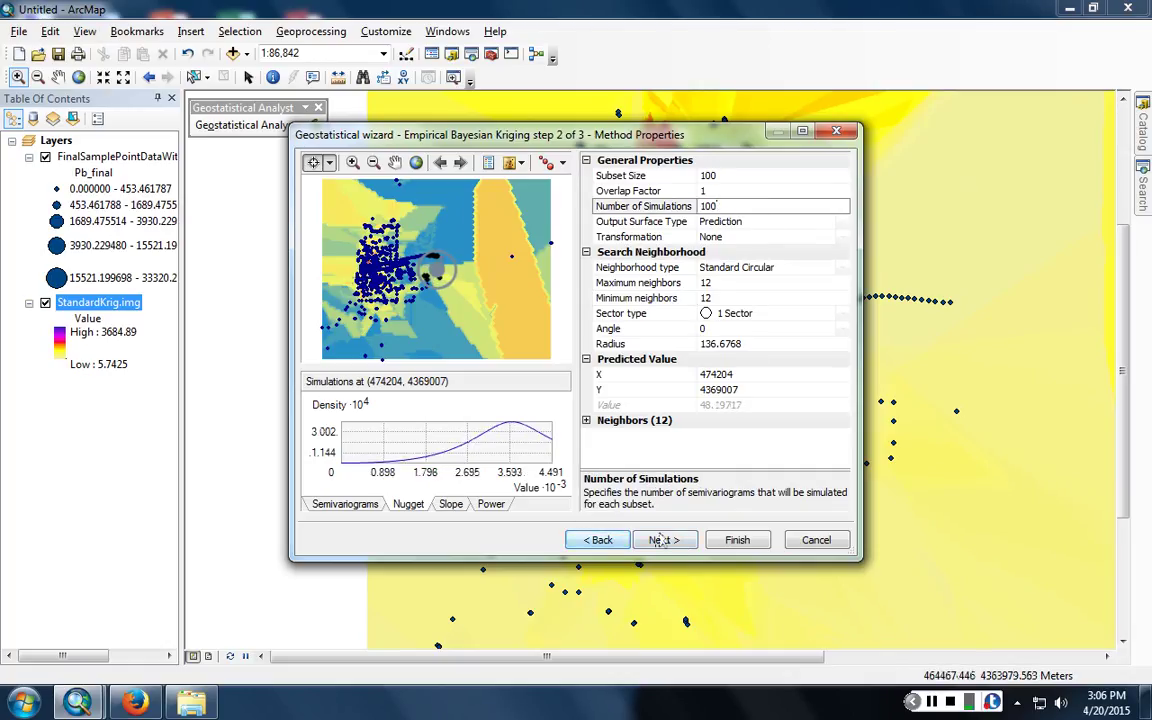
pyautogui.click(689, 538)
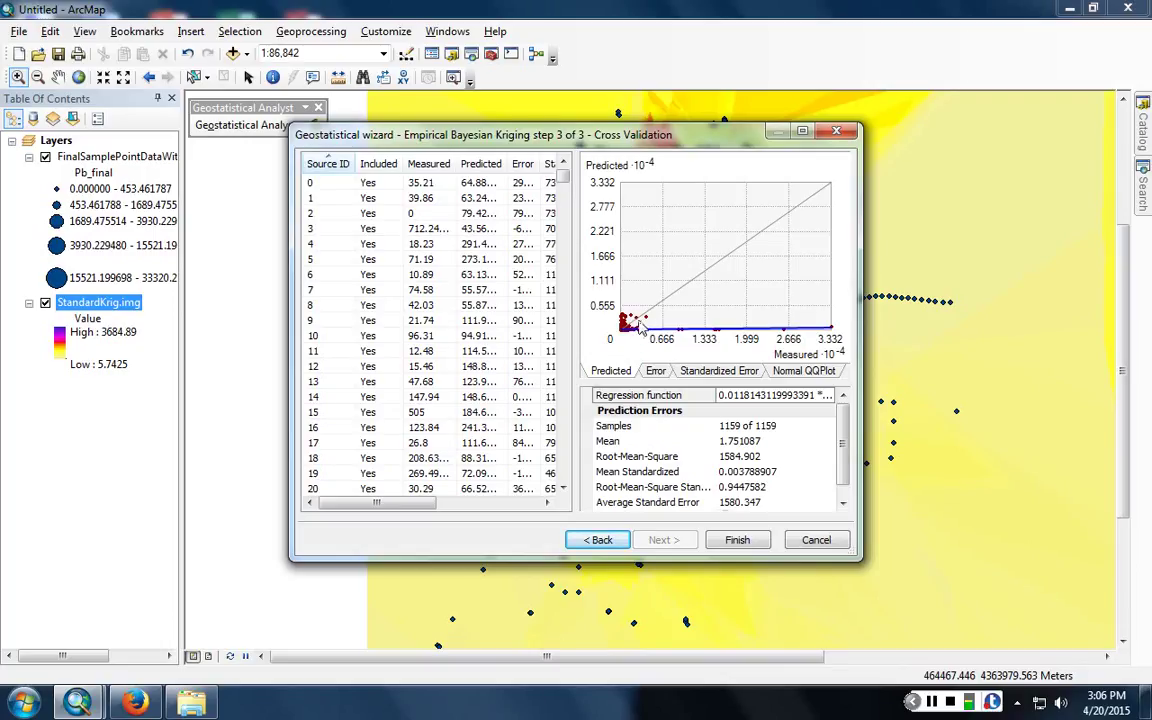
# - Review the Error, Standardized Error and Normal QQPlot charts, then finish to the Method Report
pyautogui.click(660, 371)
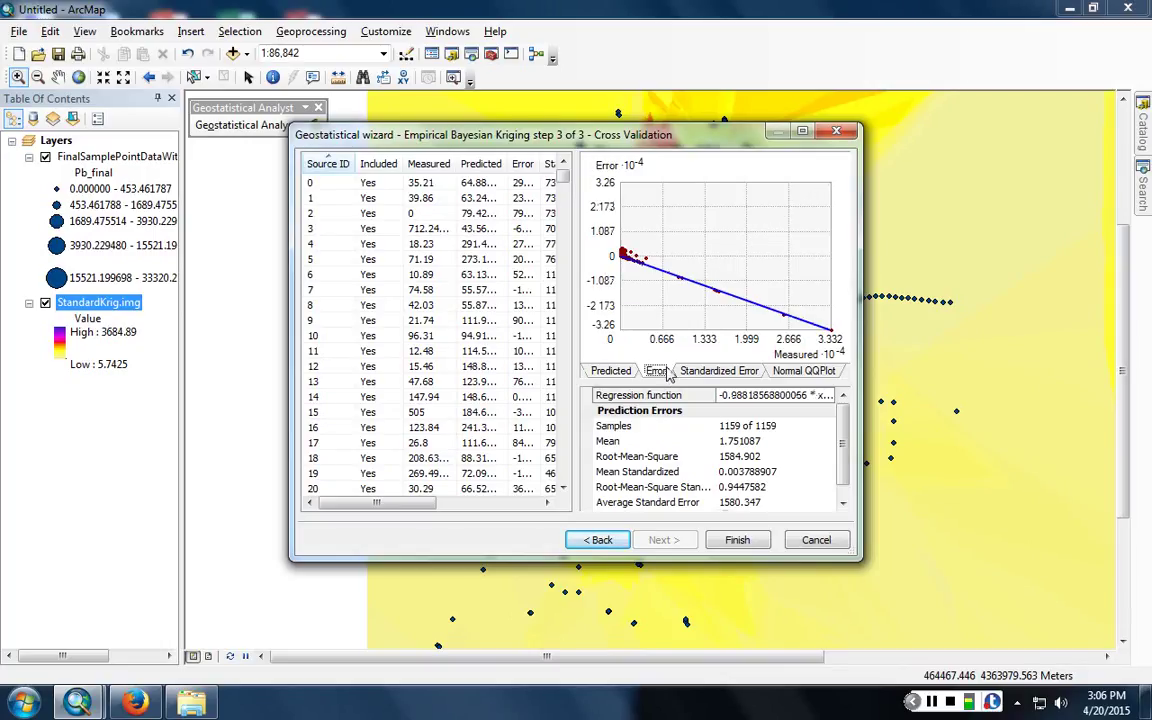
pyautogui.click(733, 372)
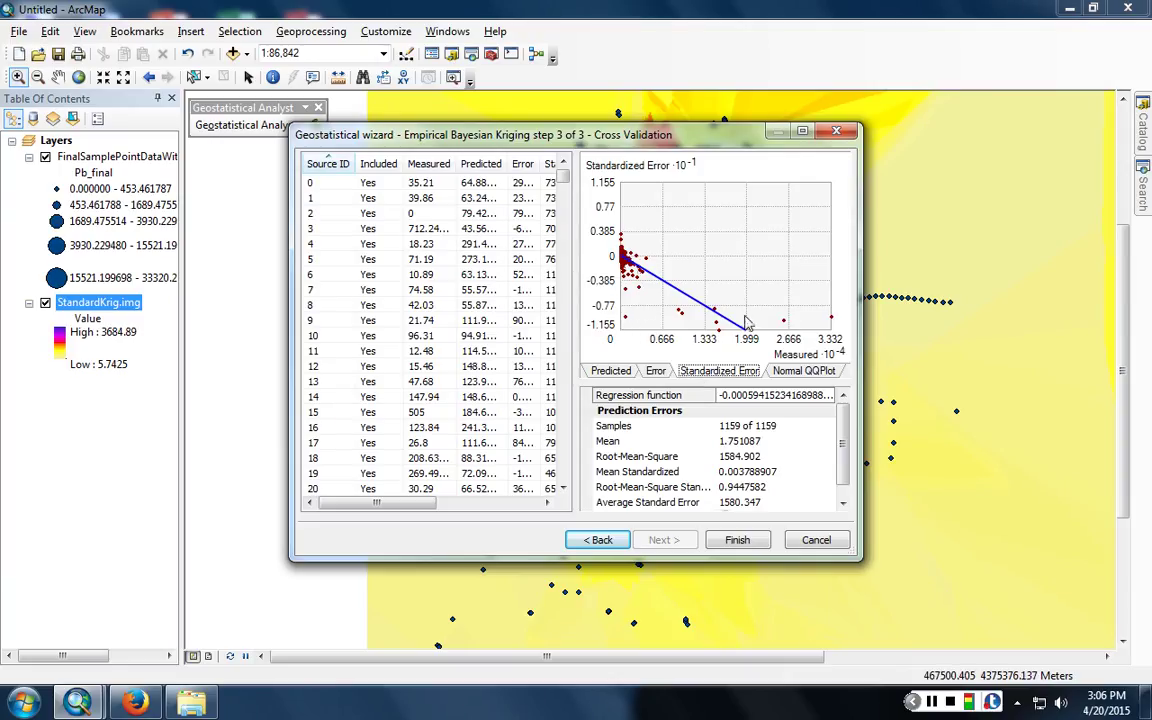
pyautogui.click(800, 371)
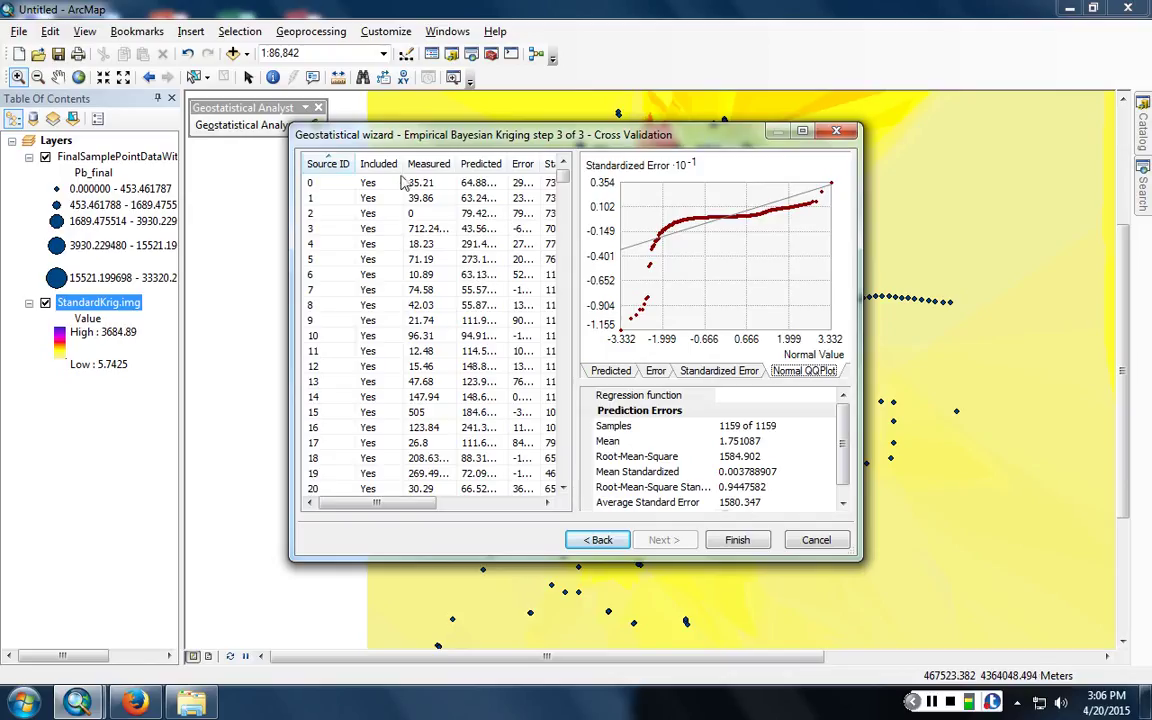
pyautogui.click(488, 184)
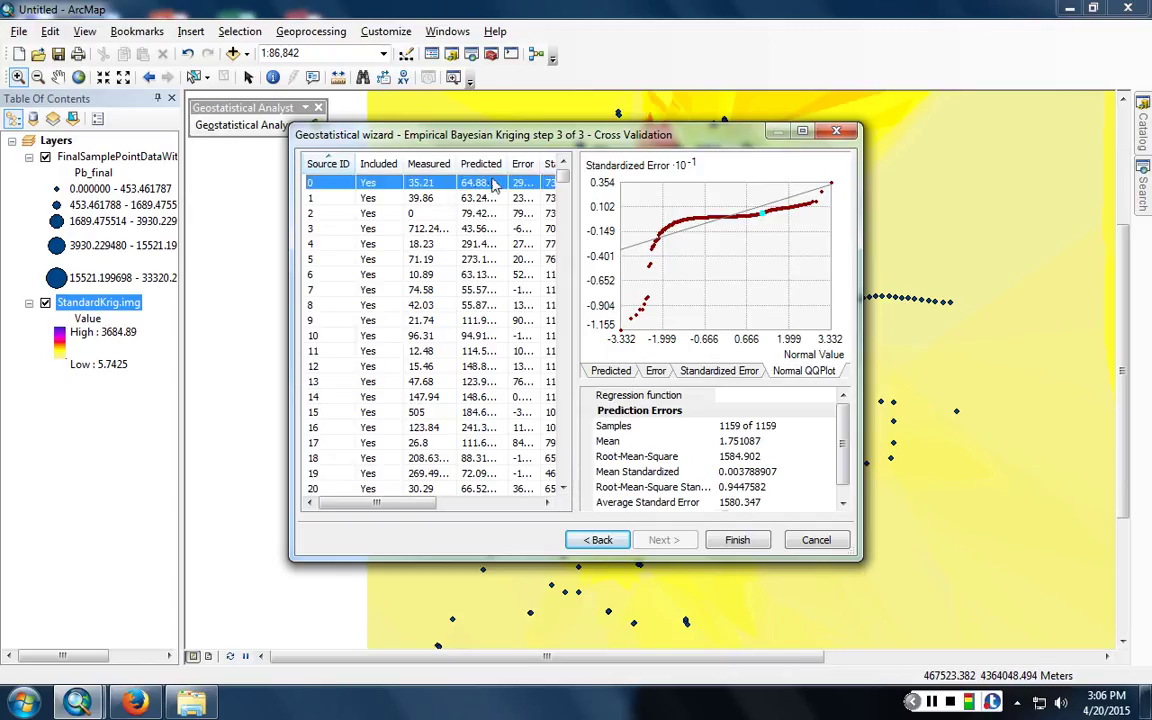
pyautogui.click(458, 504)
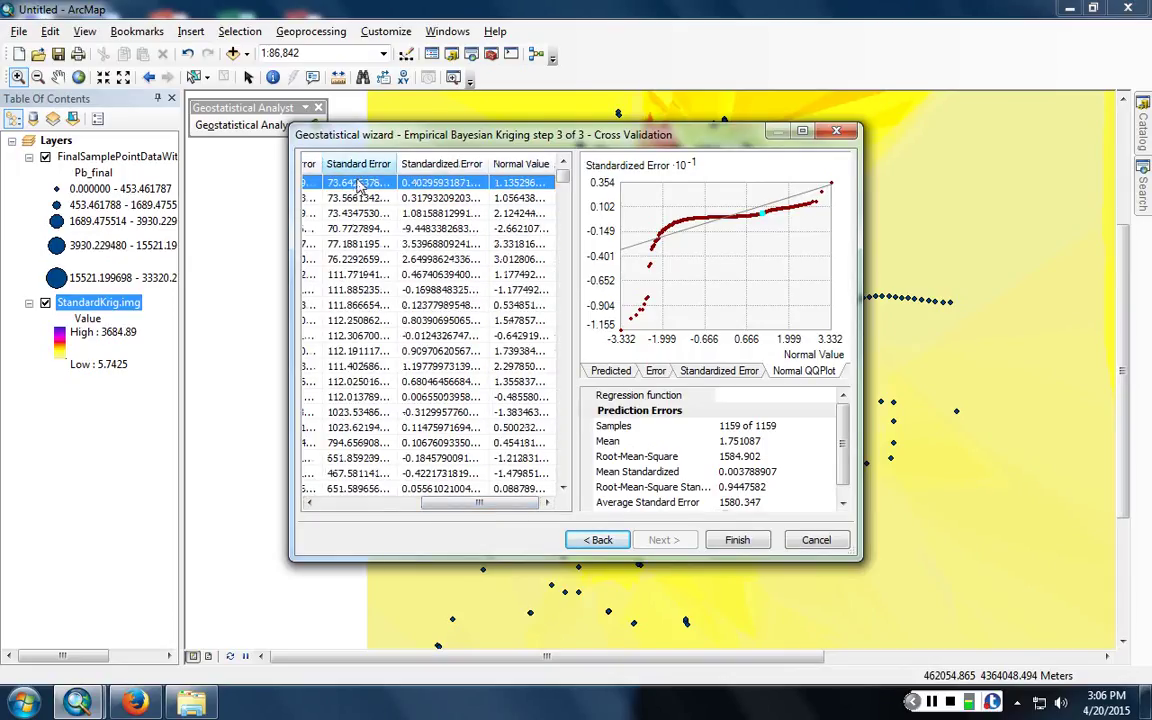
pyautogui.click(400, 505)
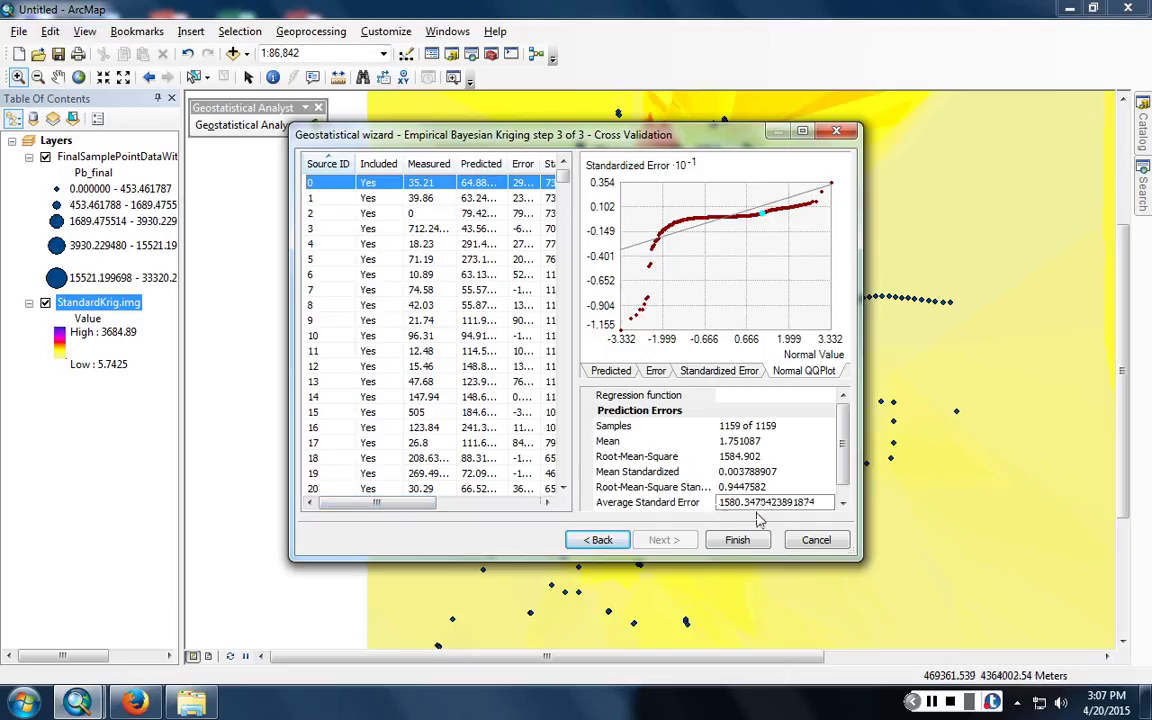
pyautogui.click(737, 540)
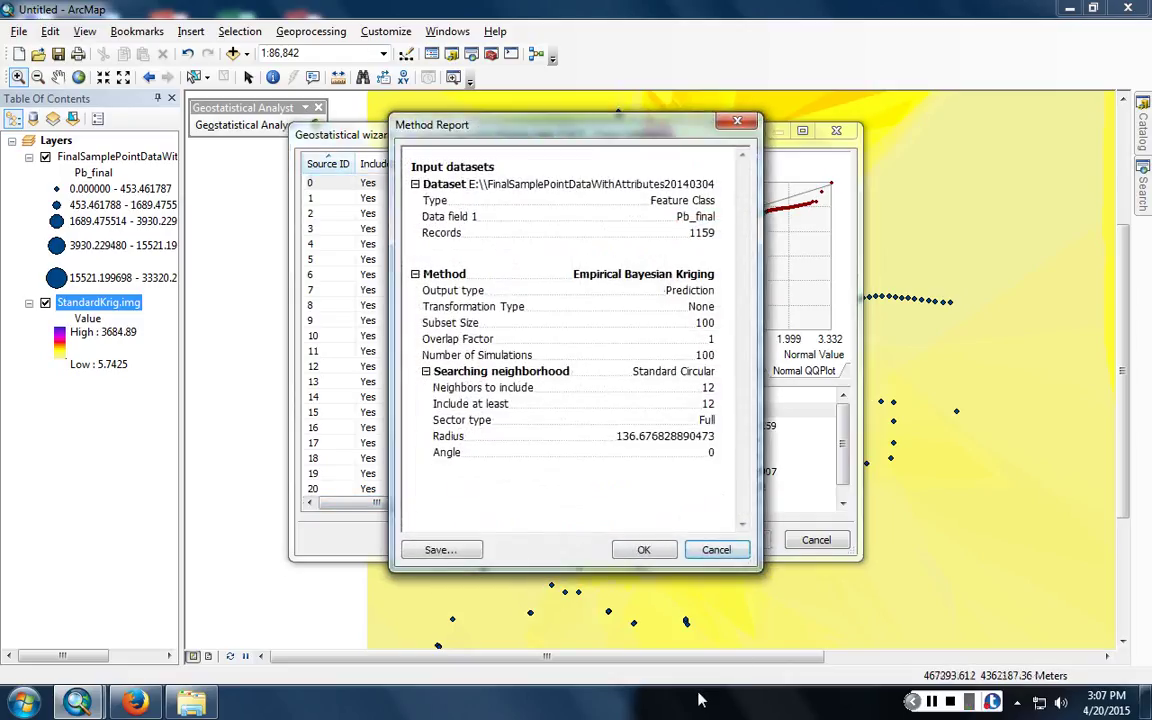
# - Accept the Method Report to add the kriging prediction layer, then open its properties
pyautogui.click(644, 551)
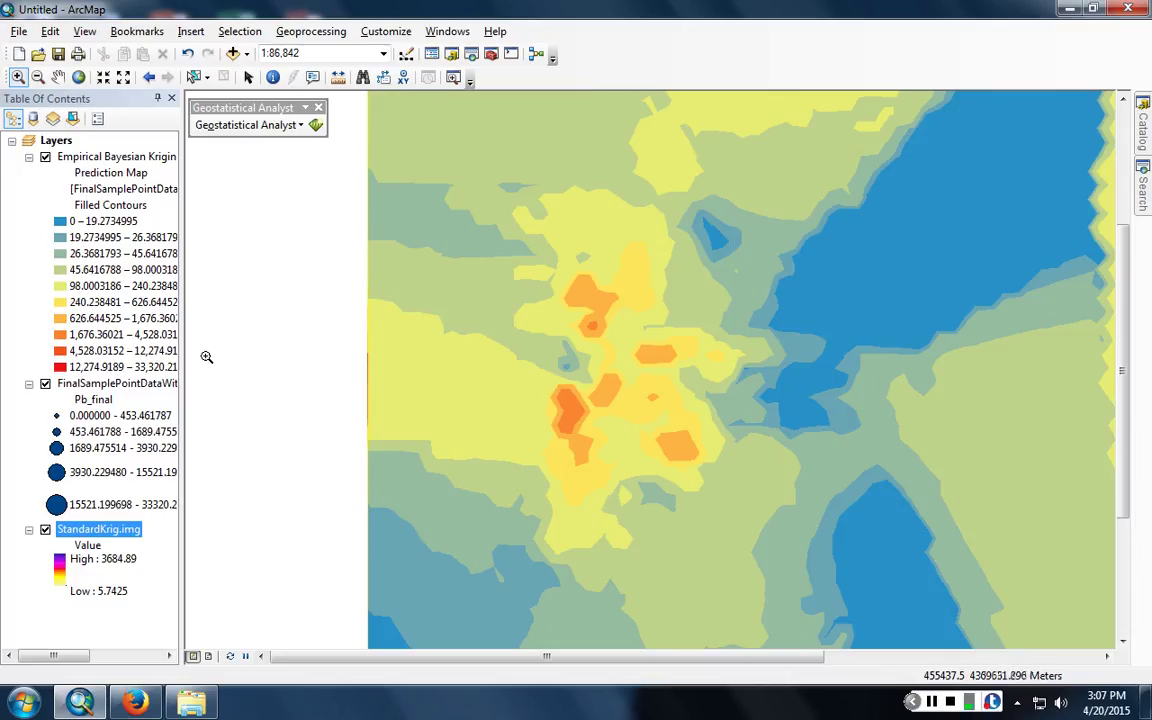
pyautogui.doubleClick(82, 162)
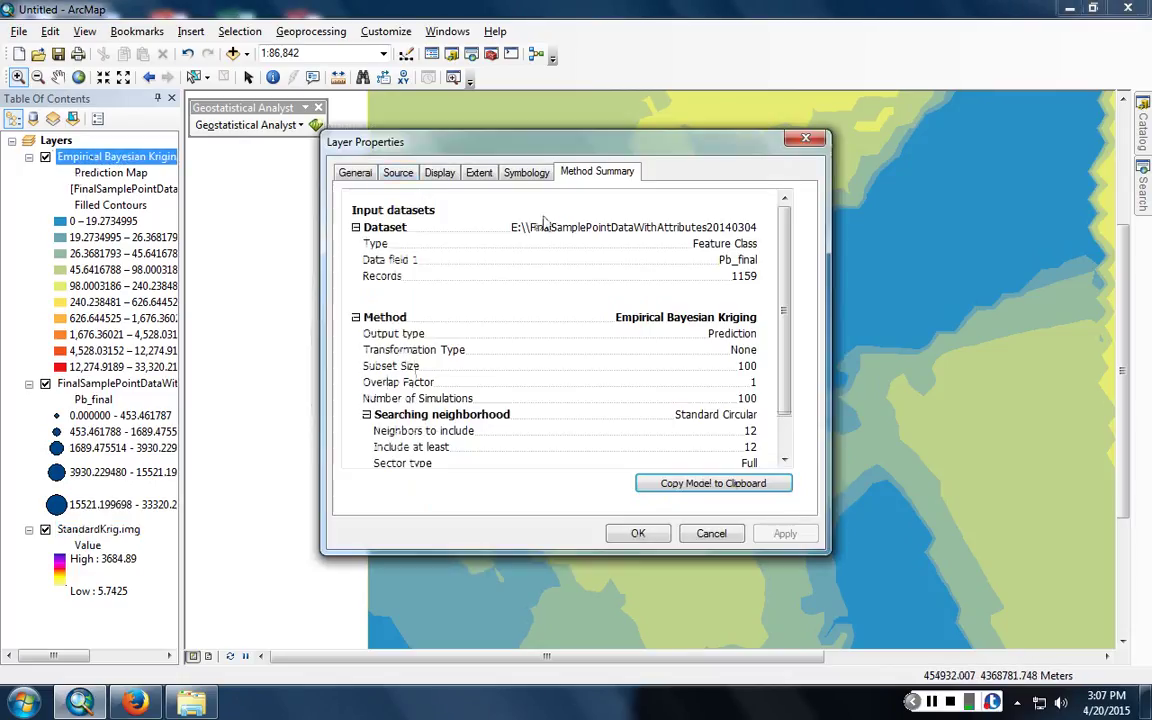
# - Recolour the kriging contours with a yellow-red-magenta-blue ramp, then hide that layer
pyautogui.click(526, 172)
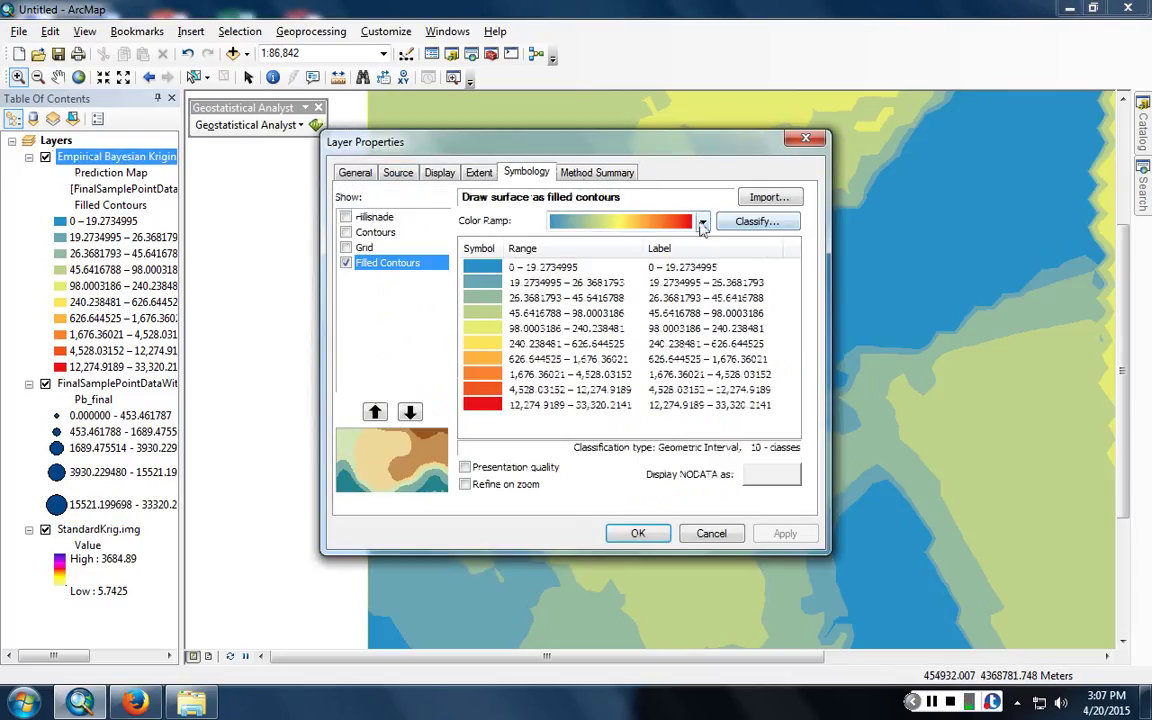
pyautogui.click(703, 221)
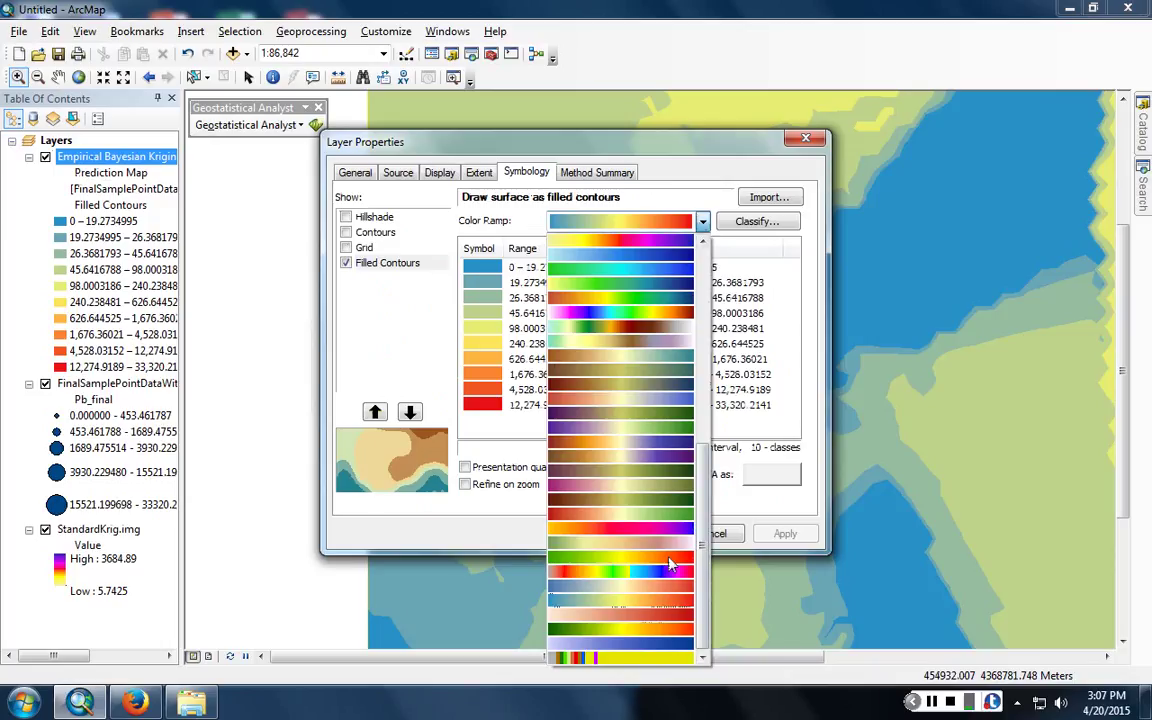
pyautogui.click(605, 527)
pyautogui.click(640, 533)
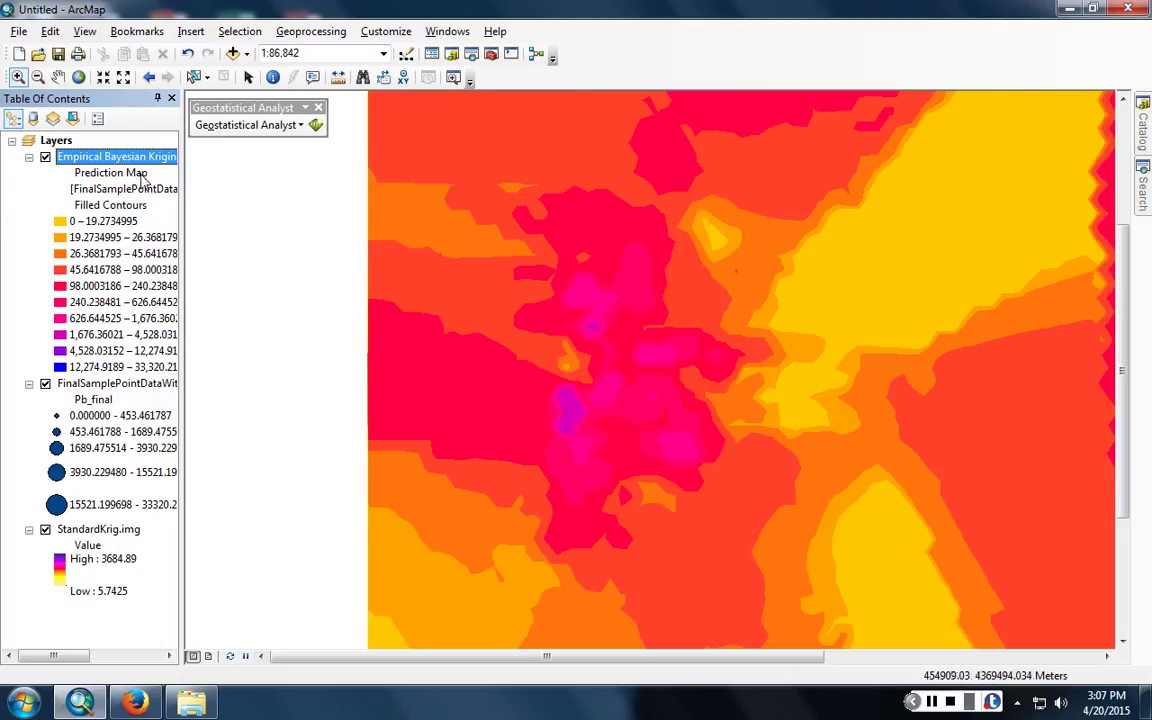
pyautogui.click(46, 158)
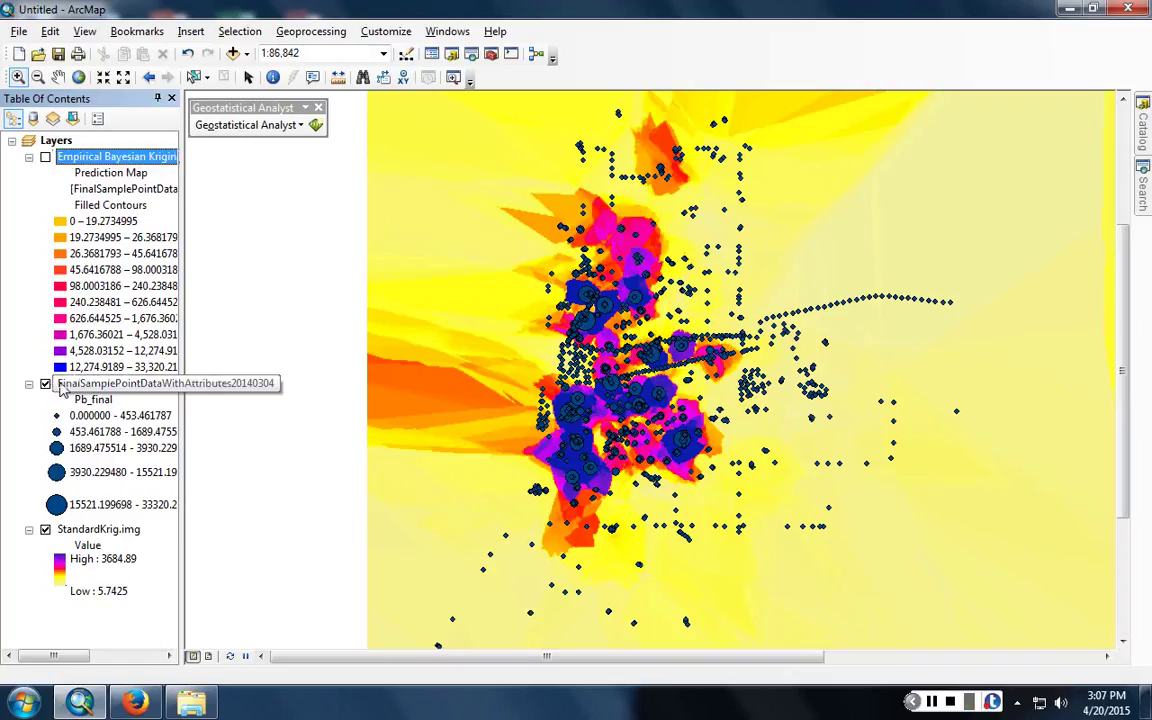
# - Hide the sample points and toggle the Empirical Bayesian Kriging layer repeatedly to compare surfaces
pyautogui.click(45, 384)
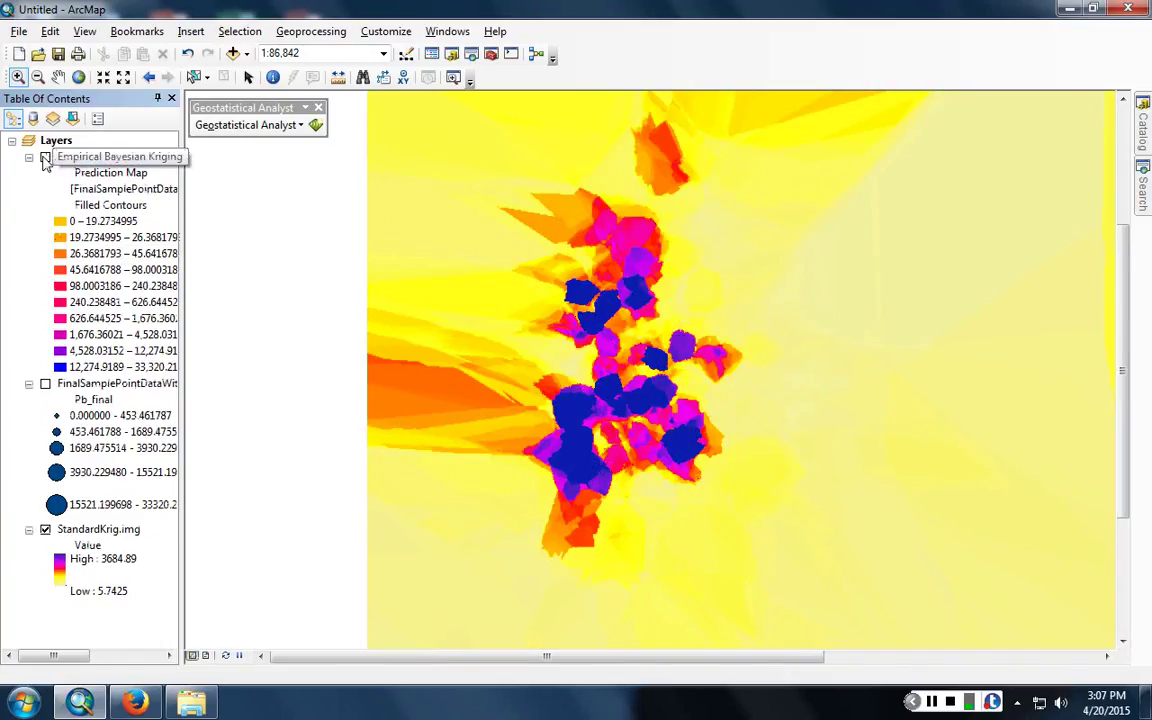
pyautogui.click(45, 158)
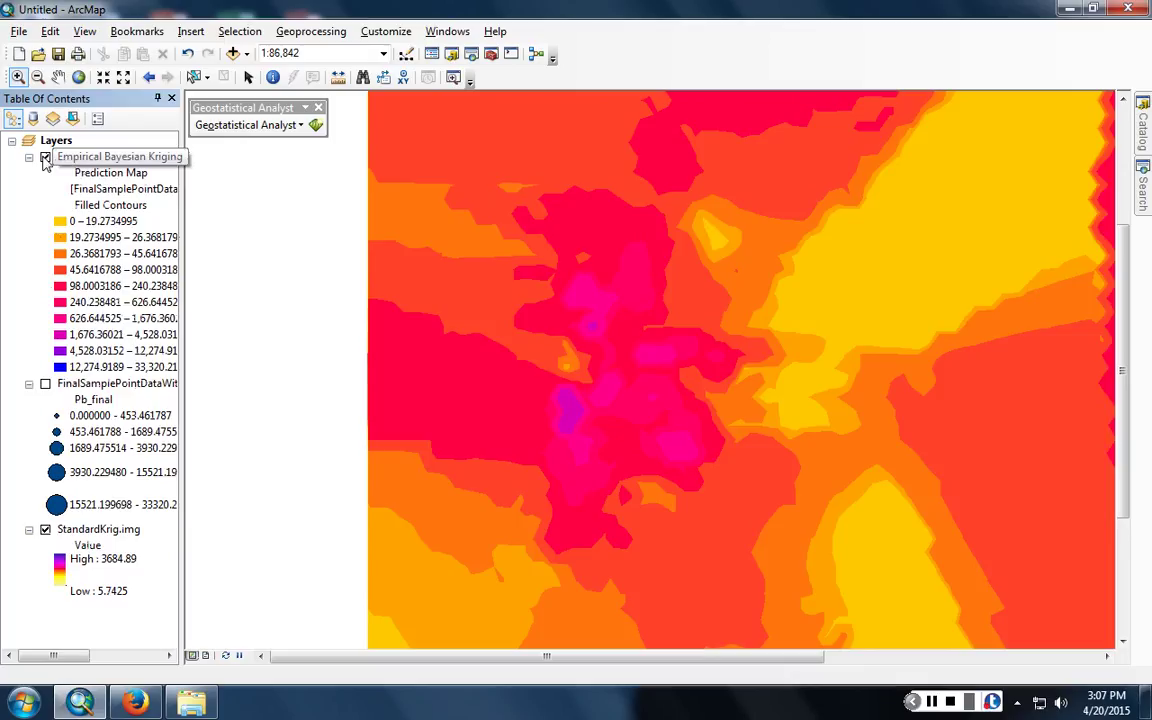
pyautogui.click(45, 158)
pyautogui.click(45, 158)
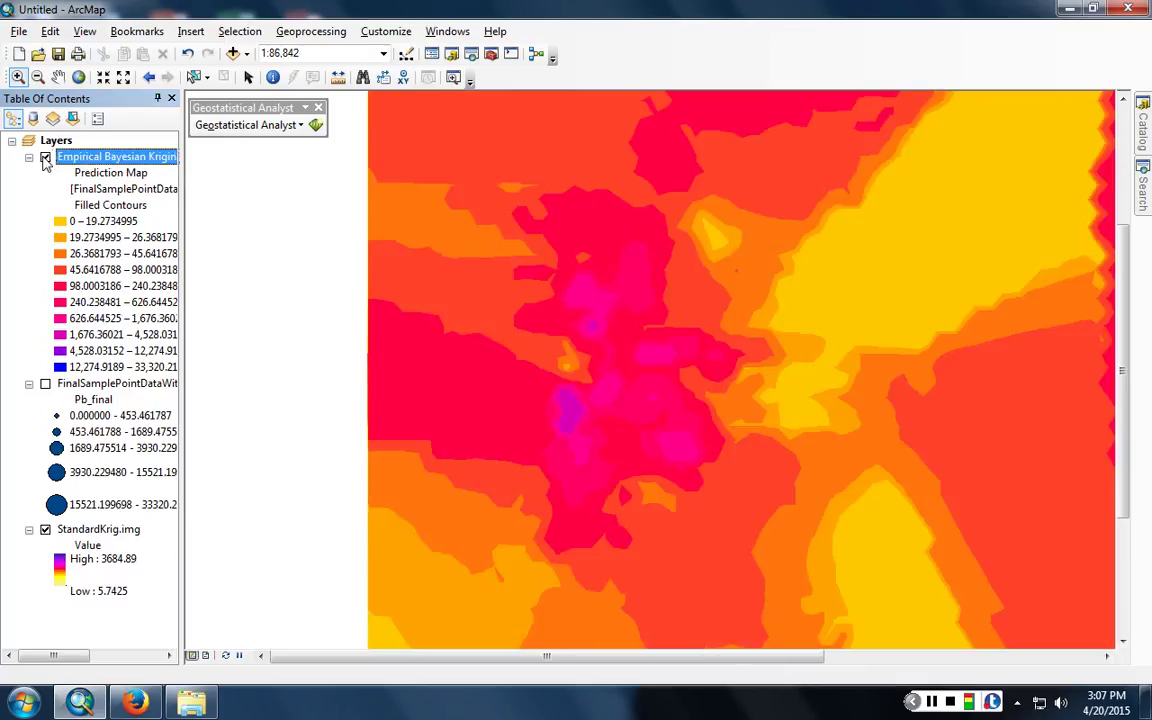
pyautogui.click(45, 158)
pyautogui.click(45, 158)
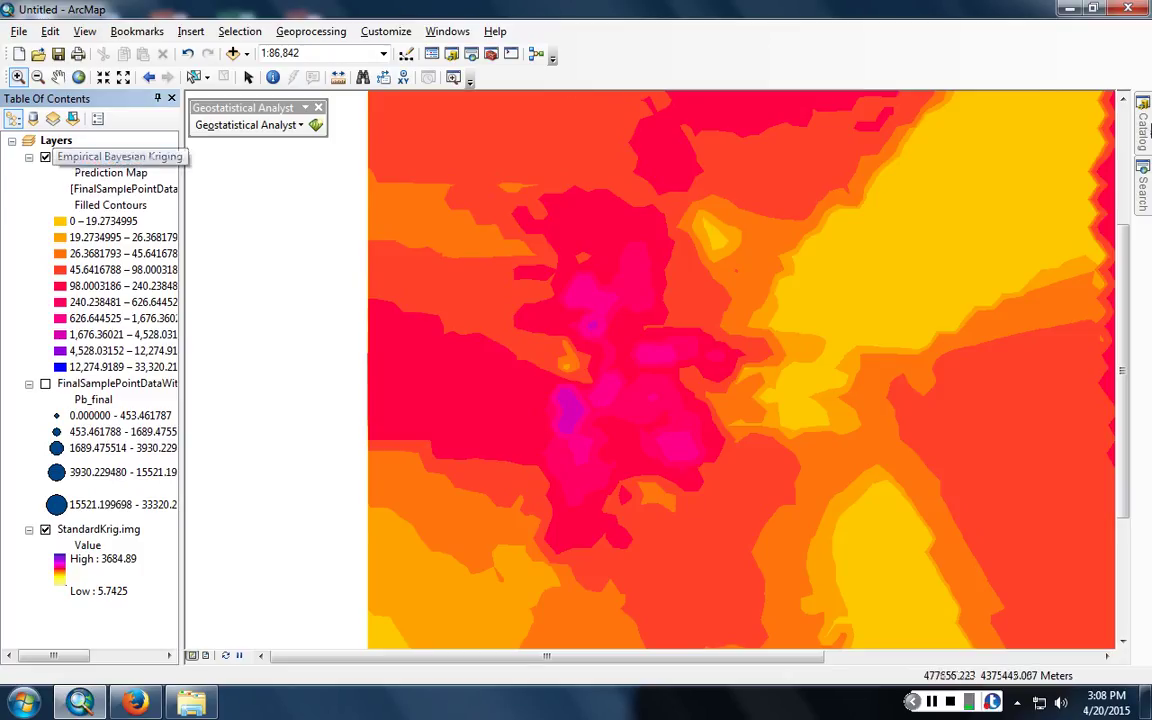
# - Bring Firefox forward, select its web address, then minimize it to return to ArcMap
pyautogui.click(138, 695)
pyautogui.click(283, 44)
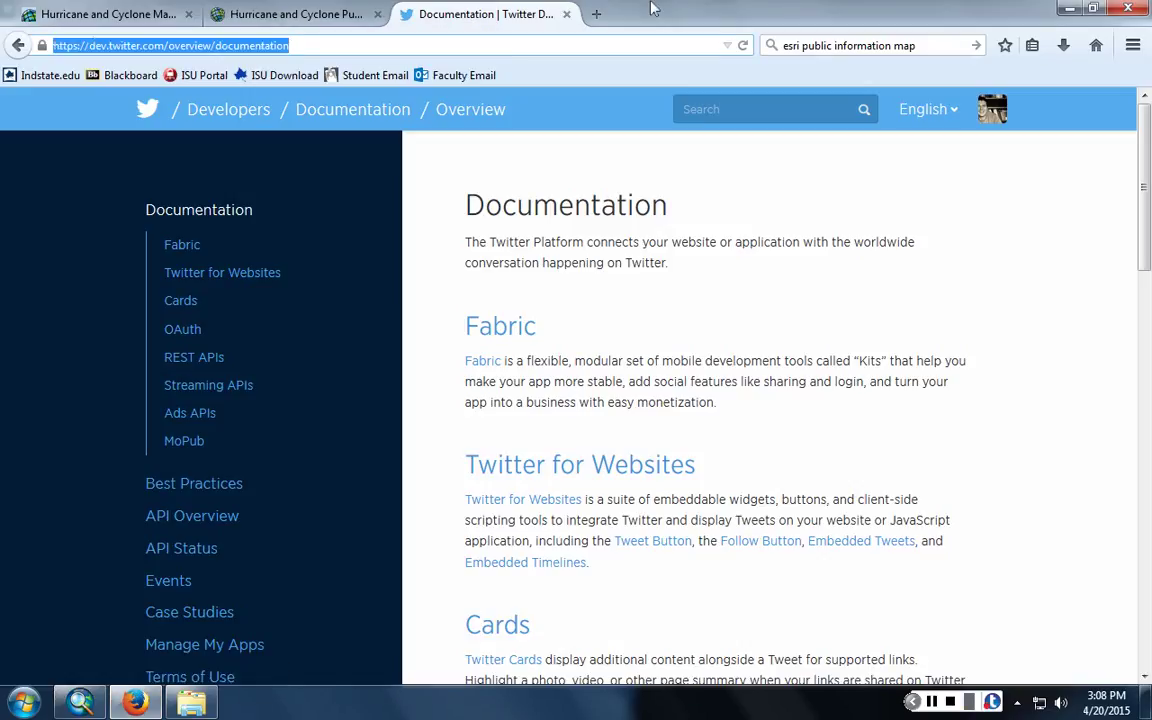
pyautogui.click(1108, 8)
# - Search 'raster calculator', open the Raster Calculator tool and move it aside
pyautogui.doubleClick(915, 168)
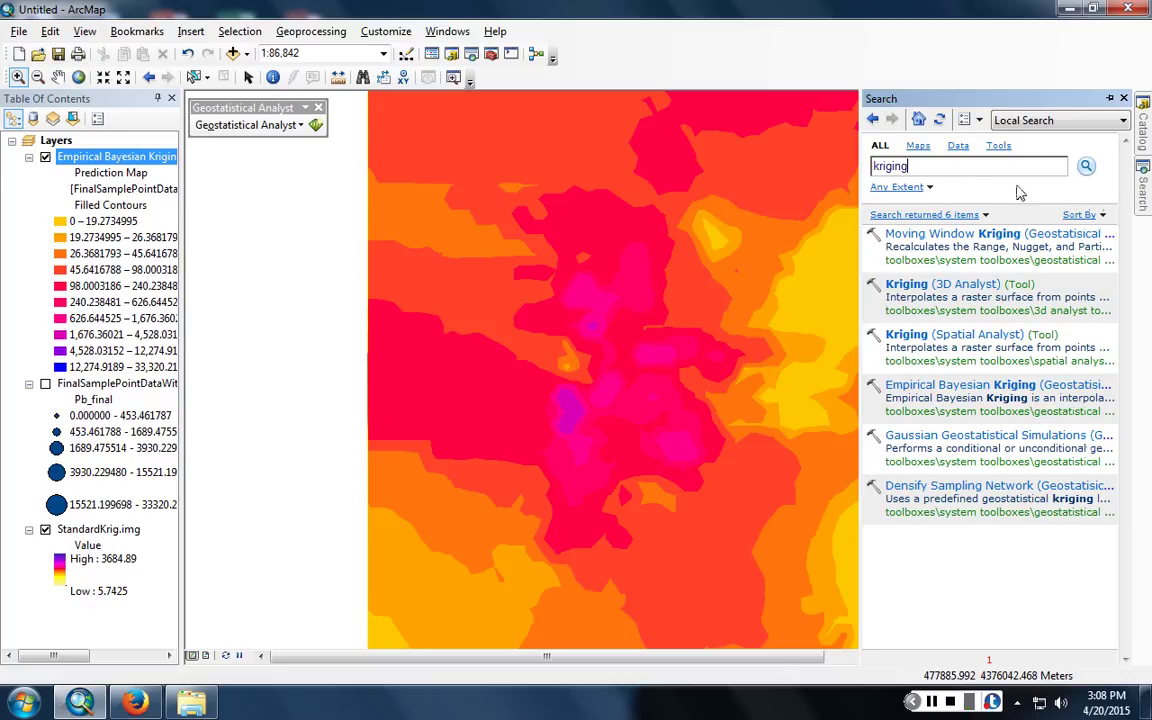
pyautogui.write('ra')
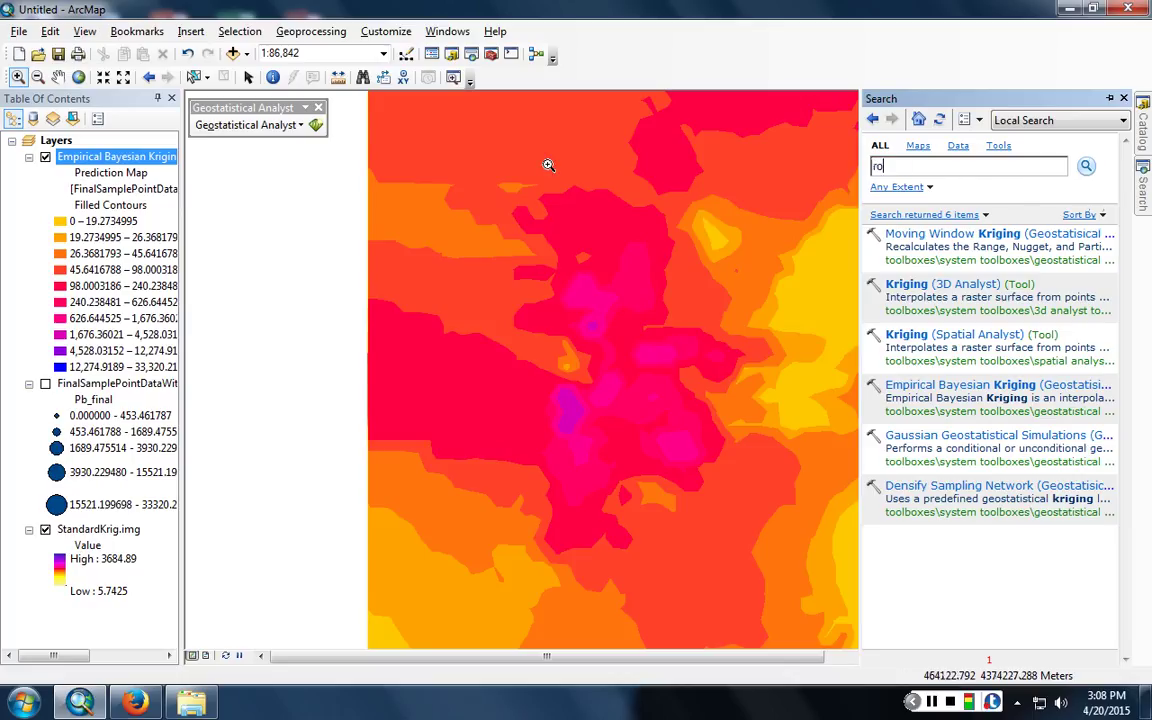
pyautogui.write('ster calculatore')
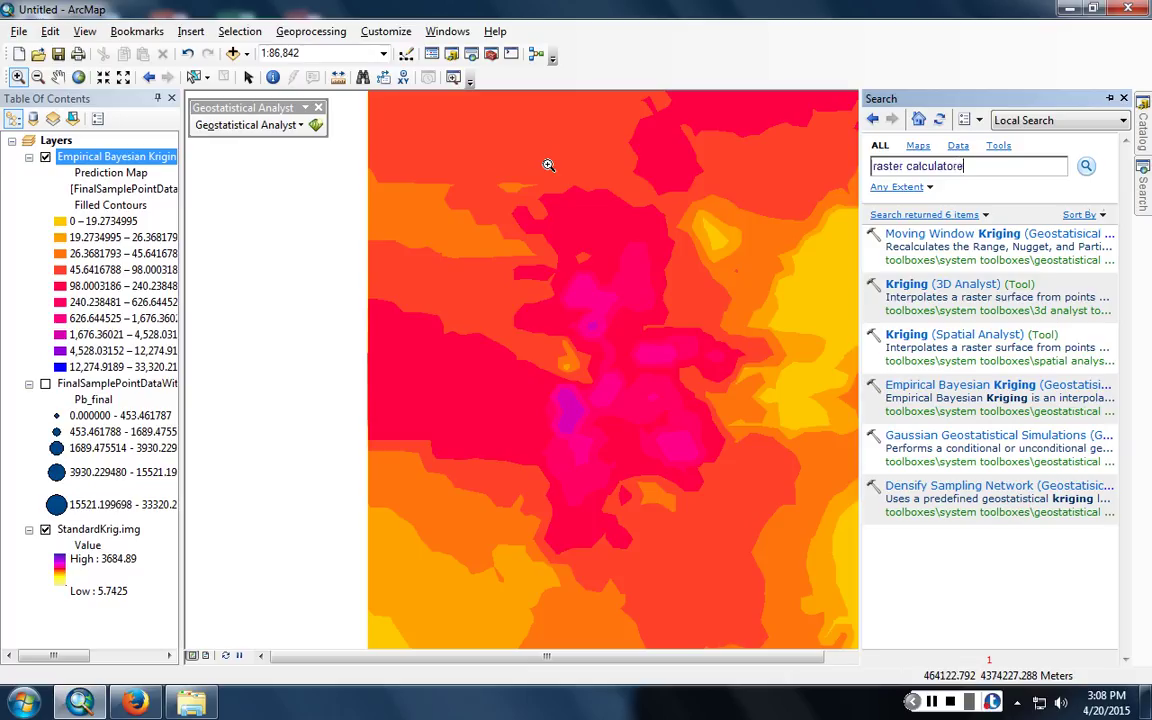
pyautogui.press('BackSpace')
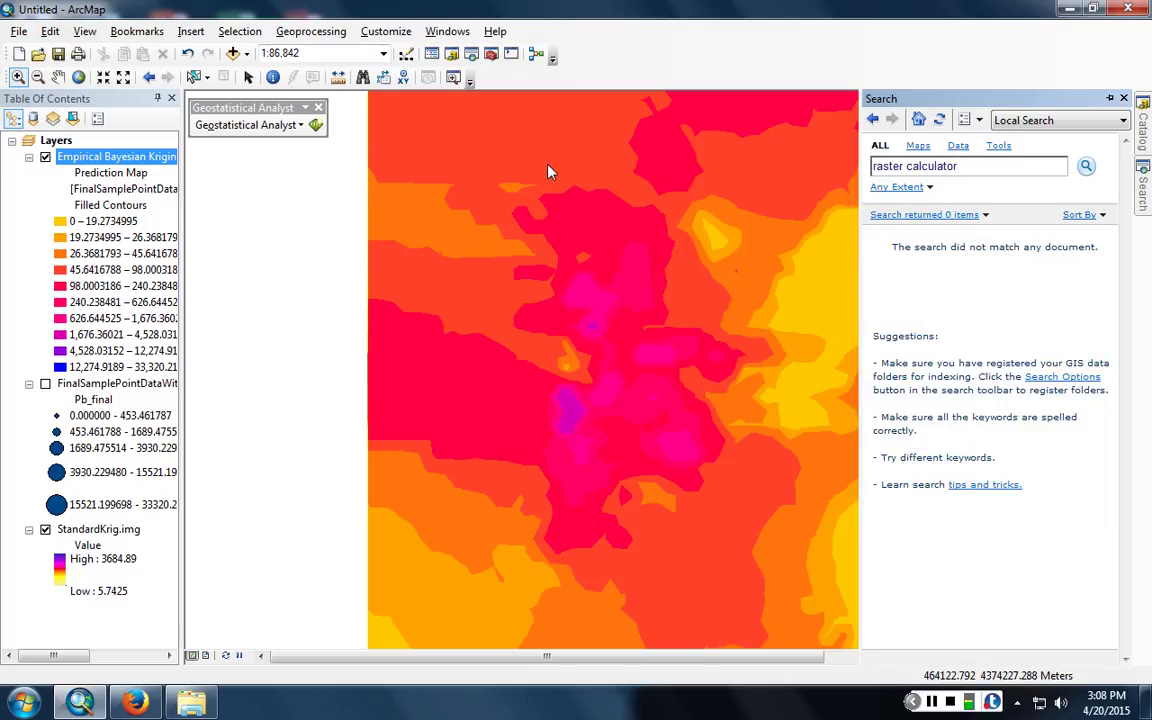
pyautogui.press('Return')
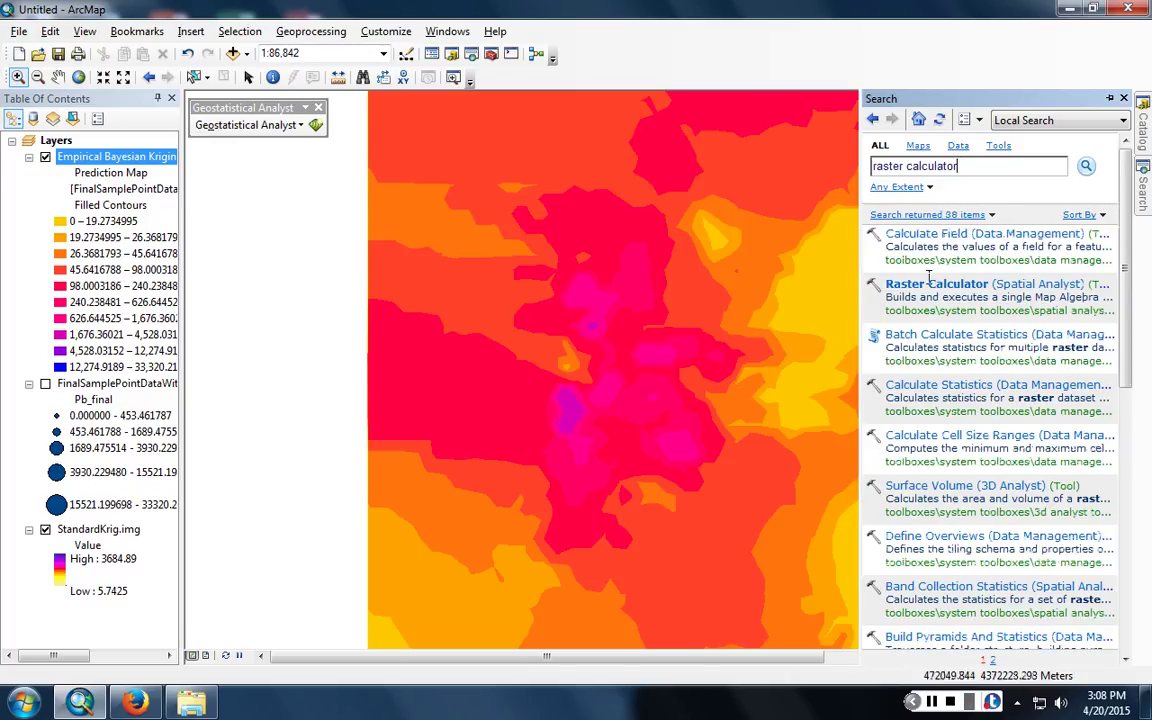
pyautogui.click(929, 282)
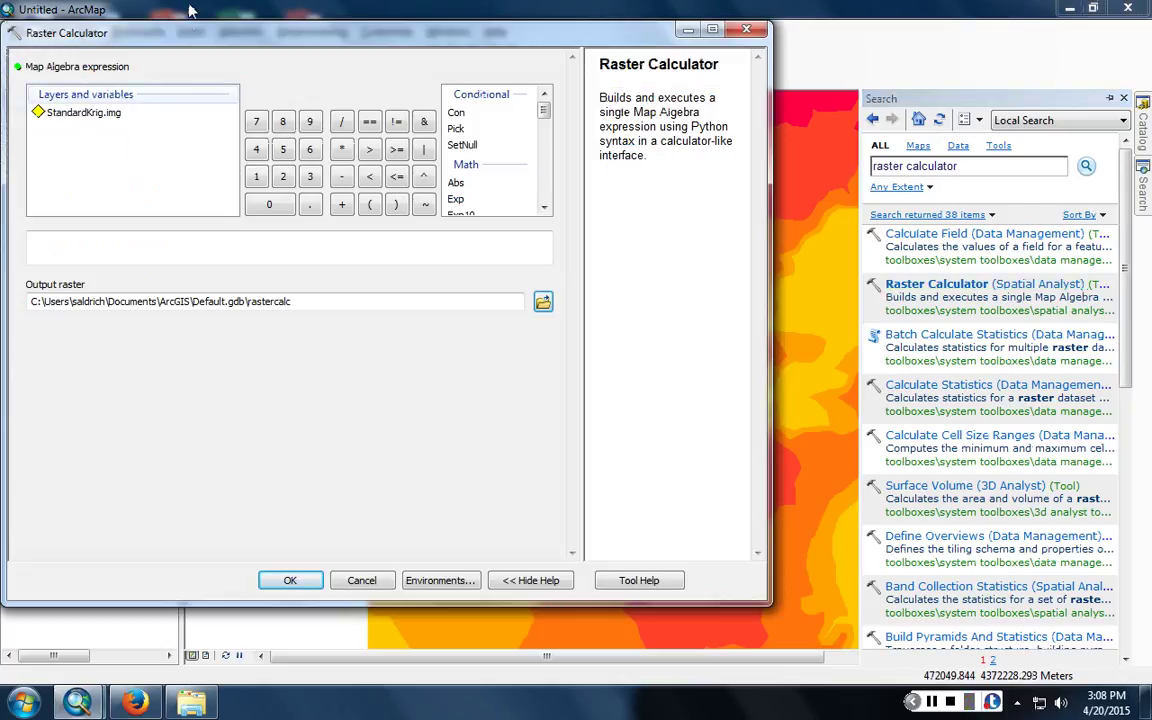
pyautogui.moveTo(180, 39); pyautogui.dragTo(513, 55)
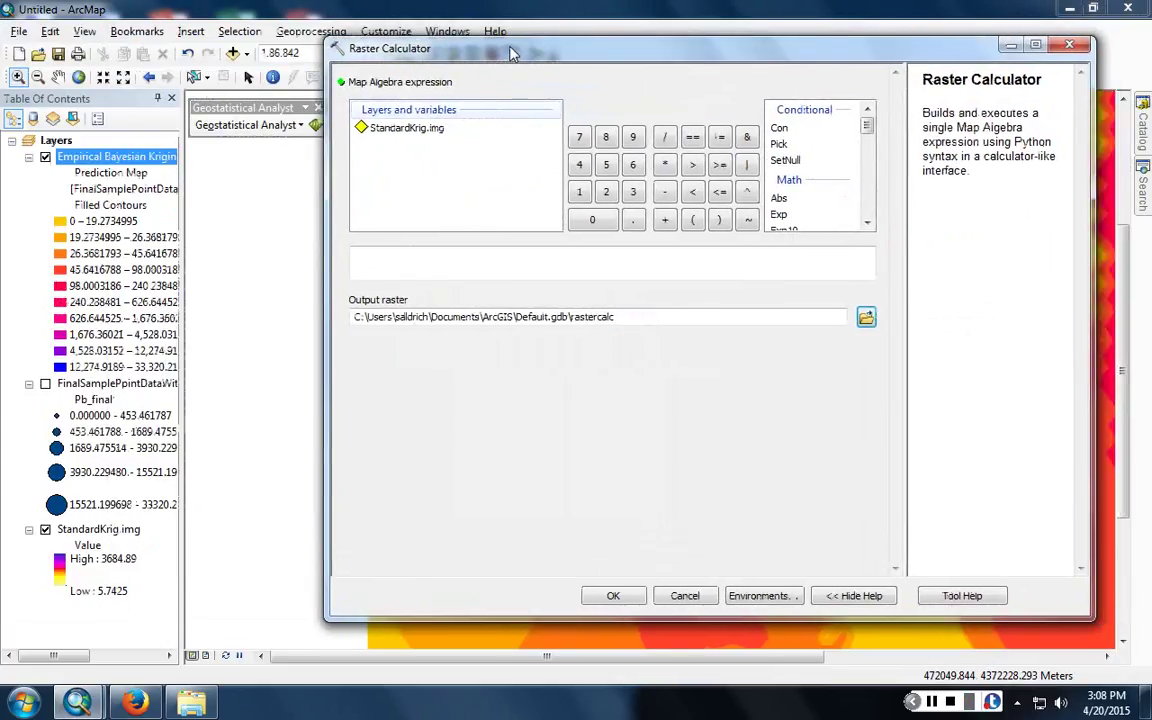
# - Export the Empirical Bayesian Kriging layer to a raster via Data > Export To Raster
pyautogui.rightClick(150, 158)
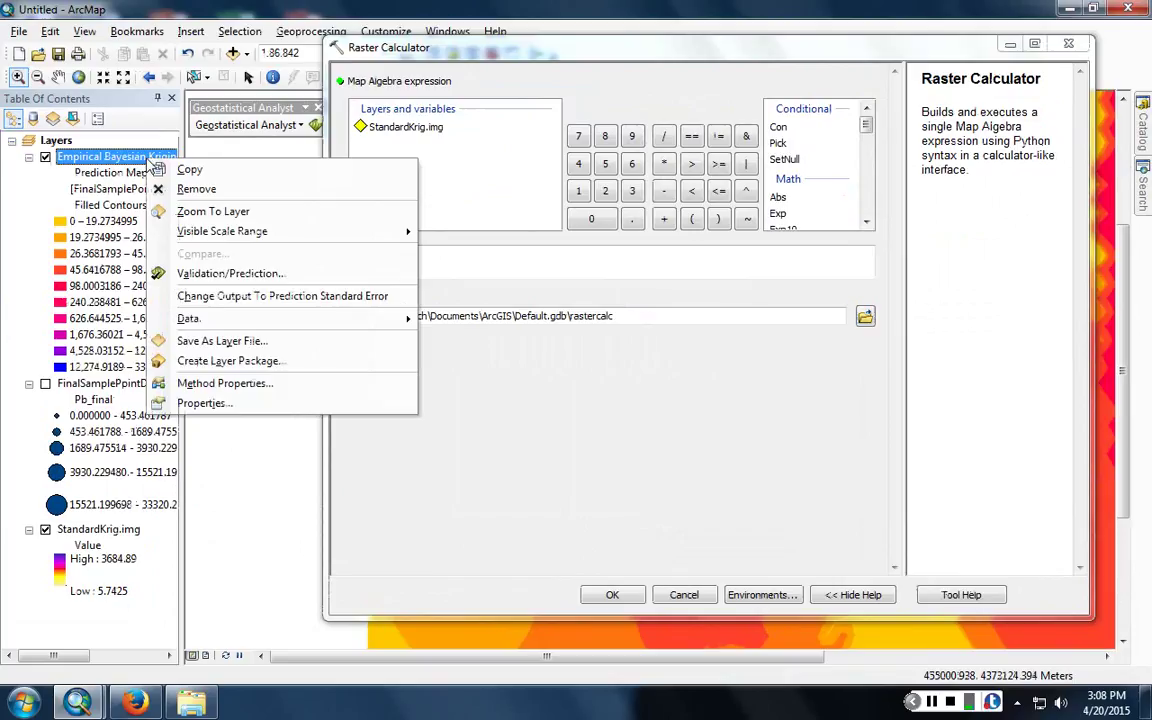
pyautogui.moveTo(224, 318)
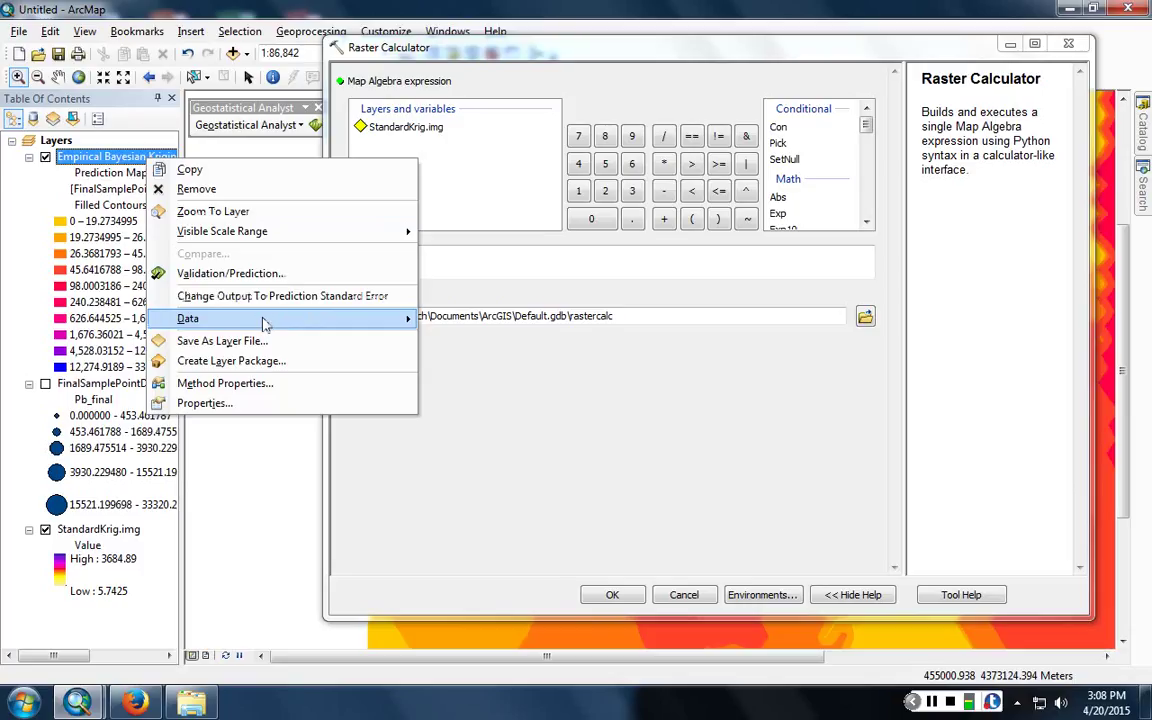
pyautogui.moveTo(265, 321)
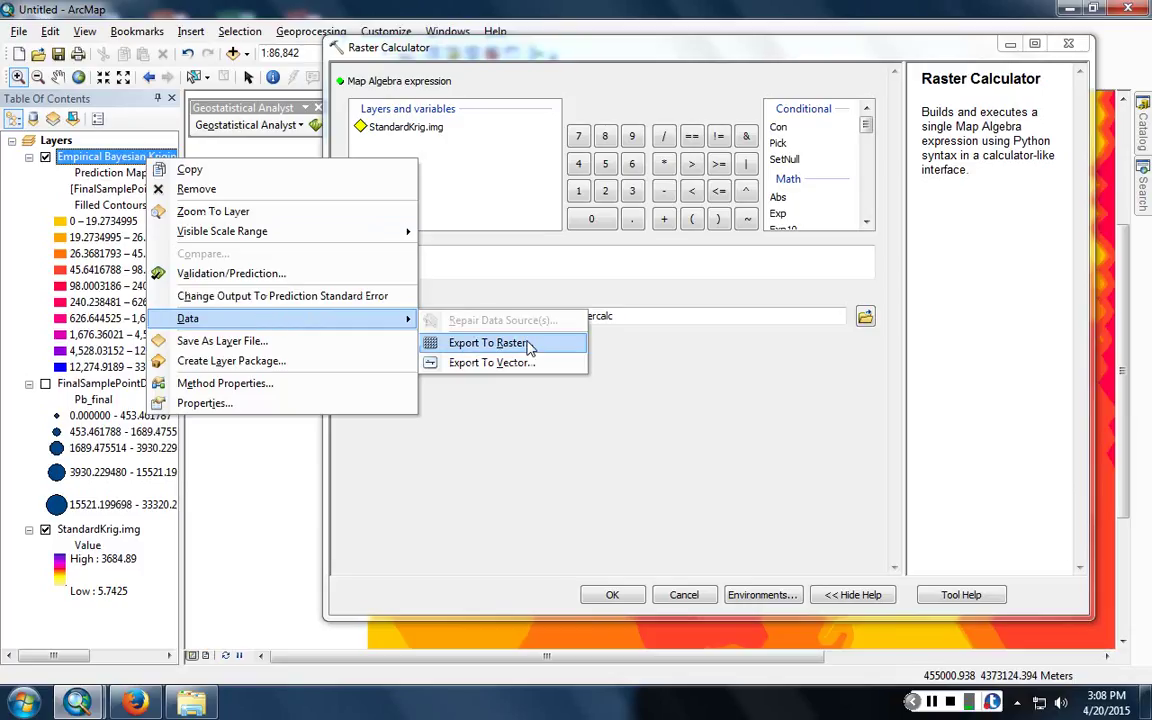
pyautogui.click(528, 343)
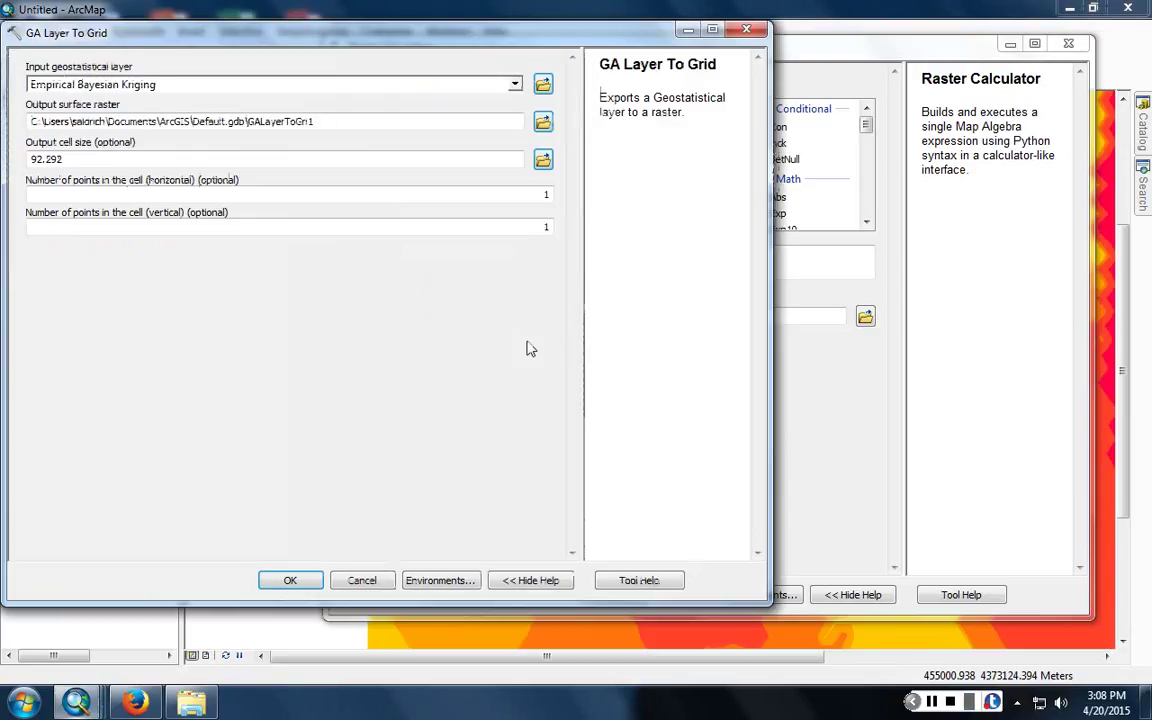
# - Export the kriging surface to EBK.img at cell size 30, close Raster Calculator, and switch to Firefox
pyautogui.doubleClick(73, 163)
pyautogui.write('3')
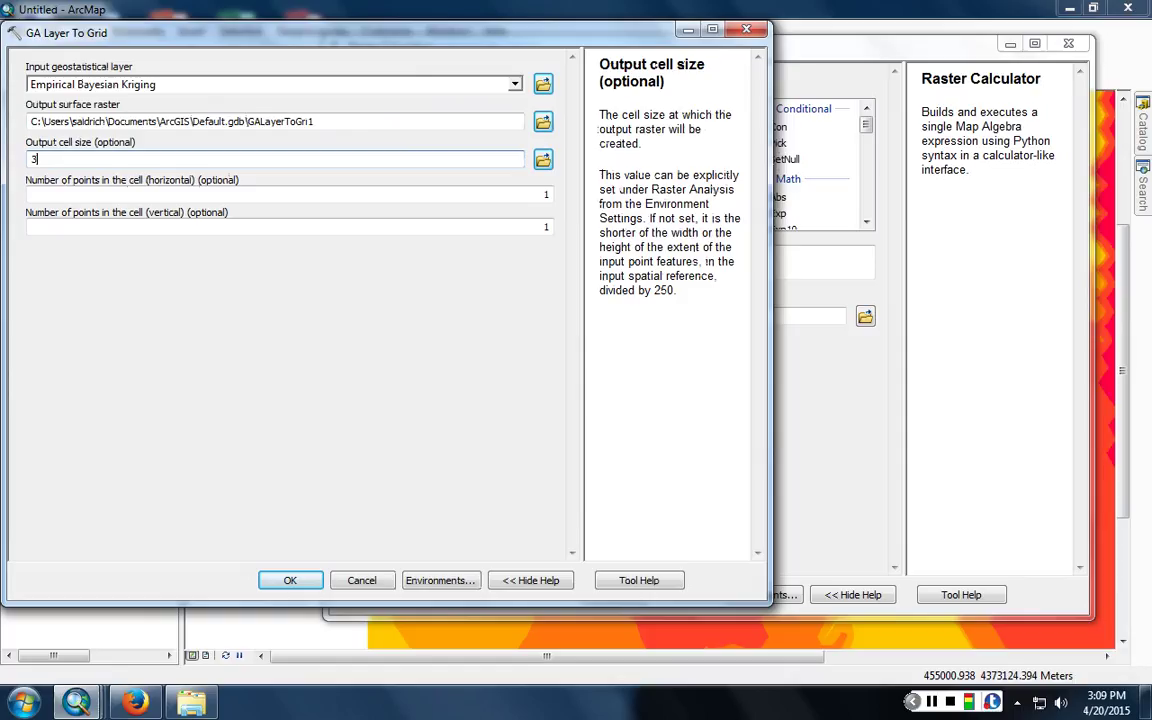
pyautogui.write('0')
pyautogui.click(545, 123)
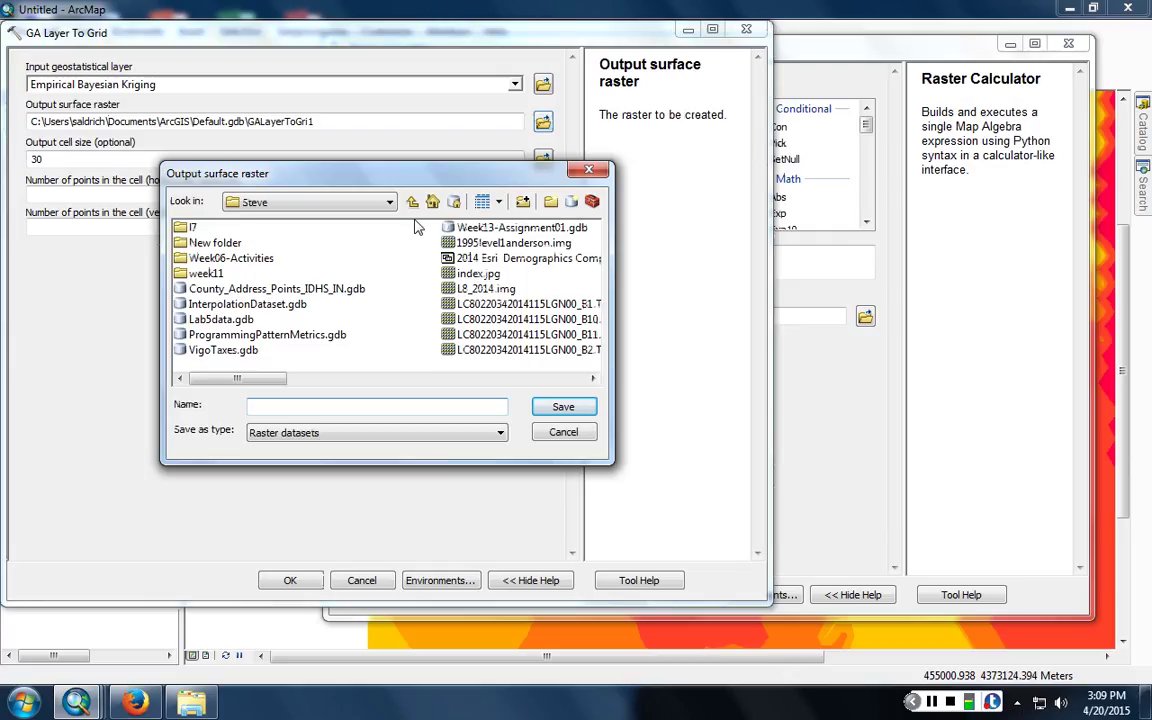
pyautogui.write('EE')
pyautogui.write('K.img')
pyautogui.press('Return')
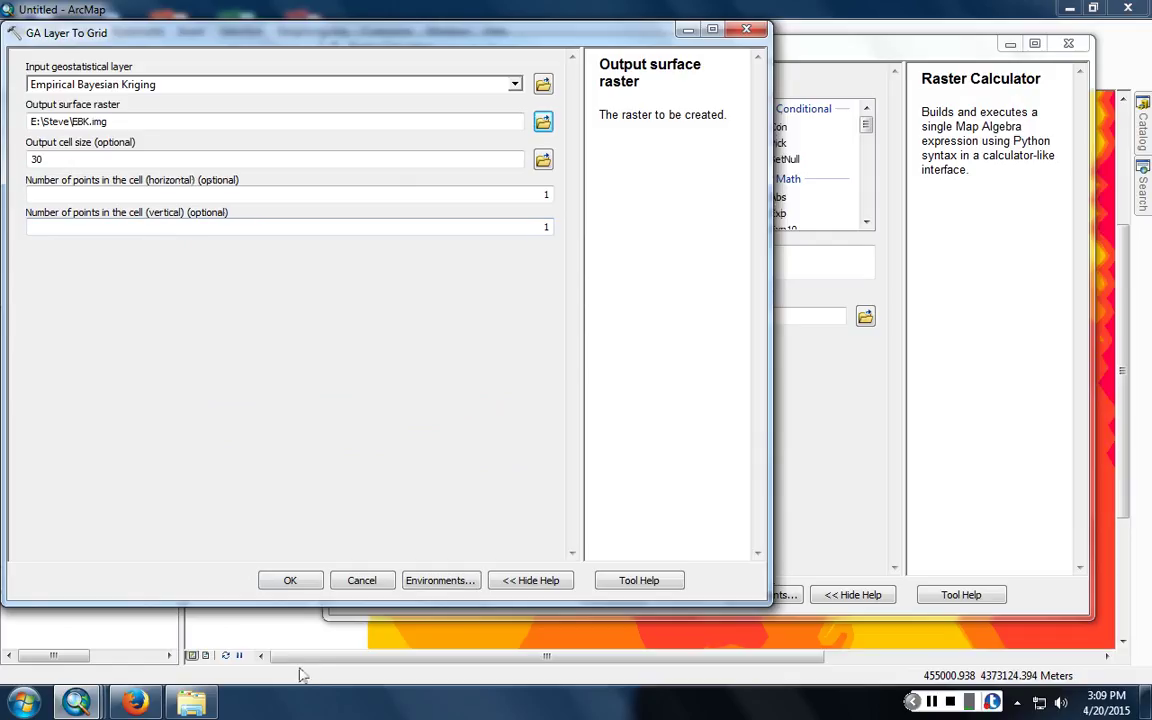
pyautogui.click(290, 581)
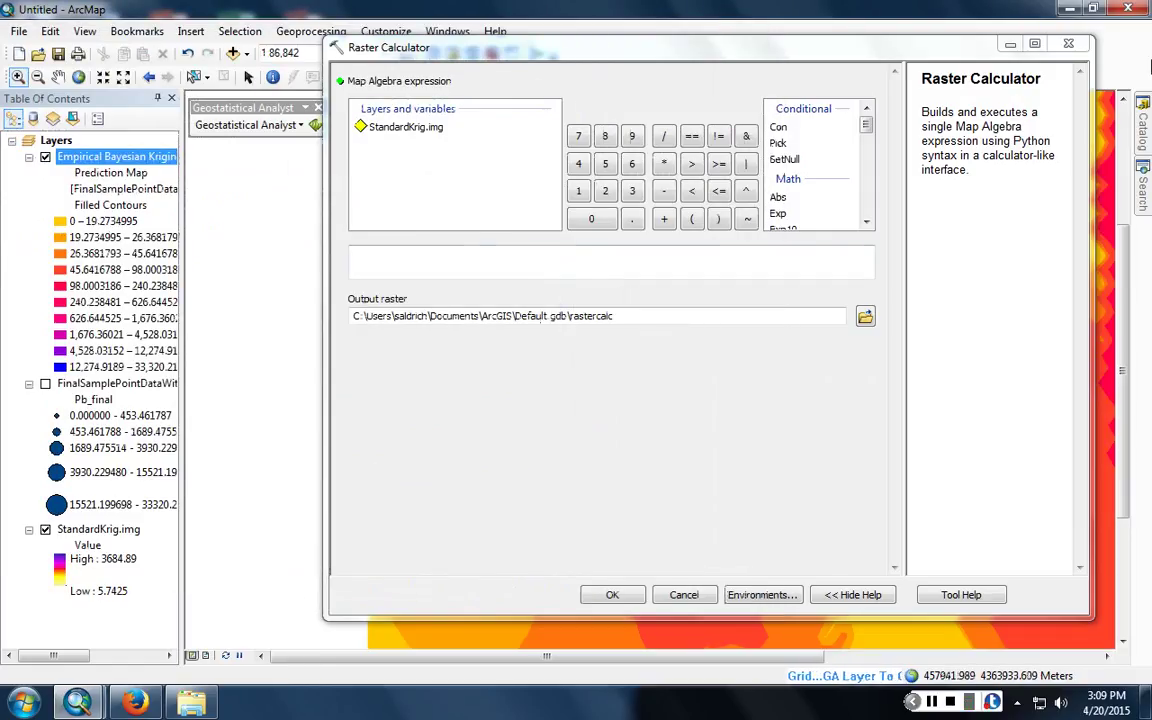
pyautogui.click(1079, 45)
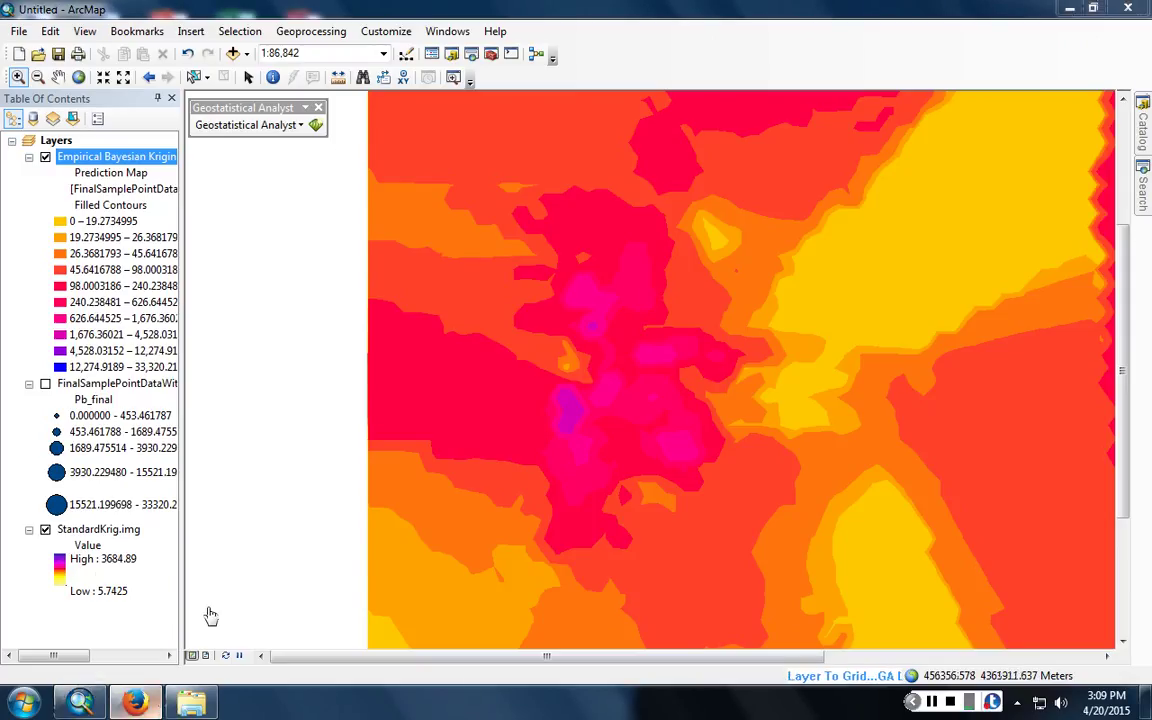
pyautogui.click(135, 703)
# - Load blackboard.indstate.edu and log in with the user's username and password
pyautogui.write('blac')
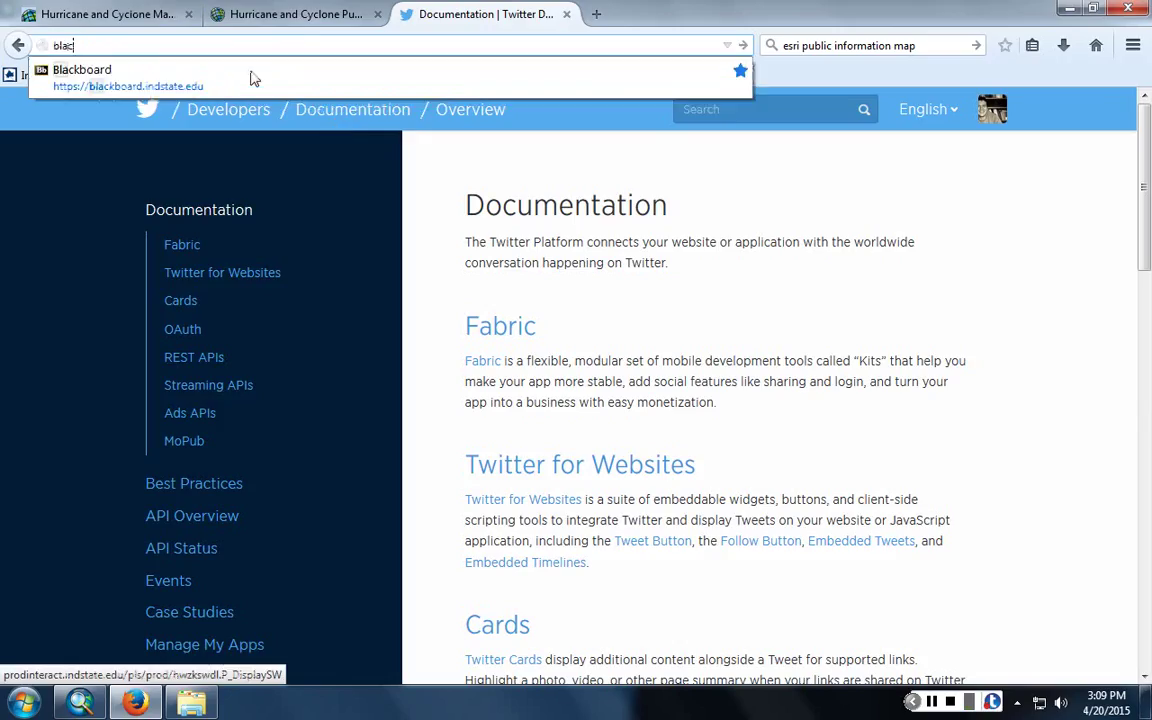
pyautogui.write('kboard.indstate.edu')
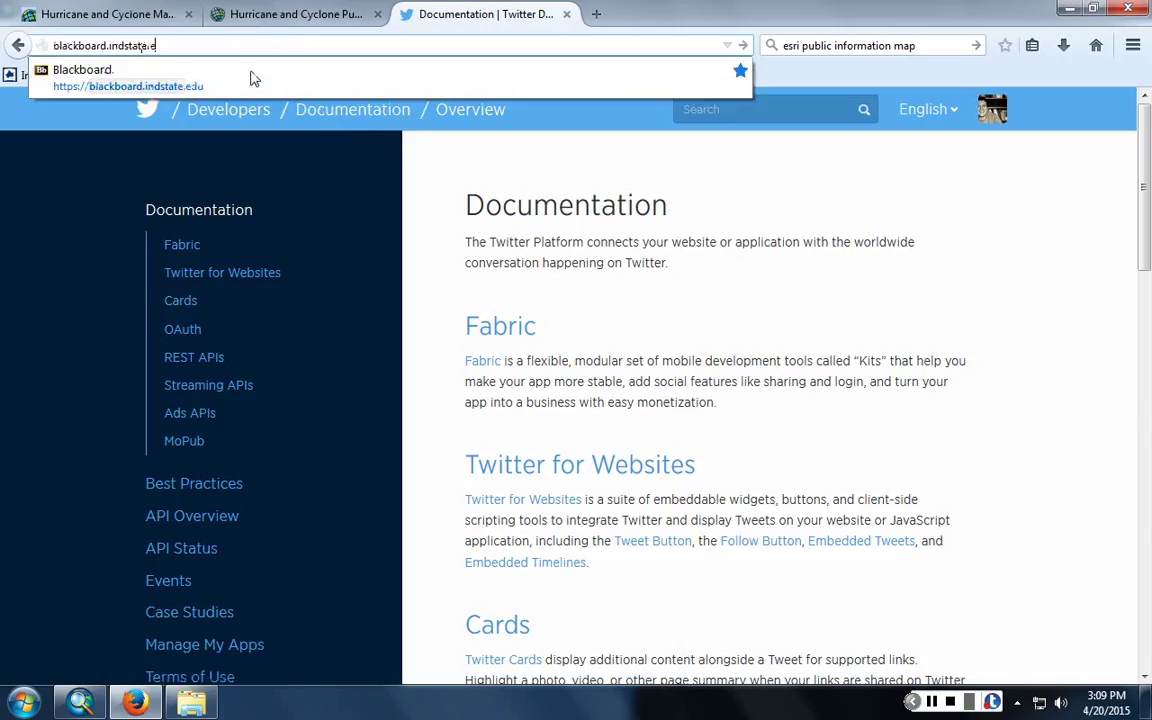
pyautogui.press('Return')
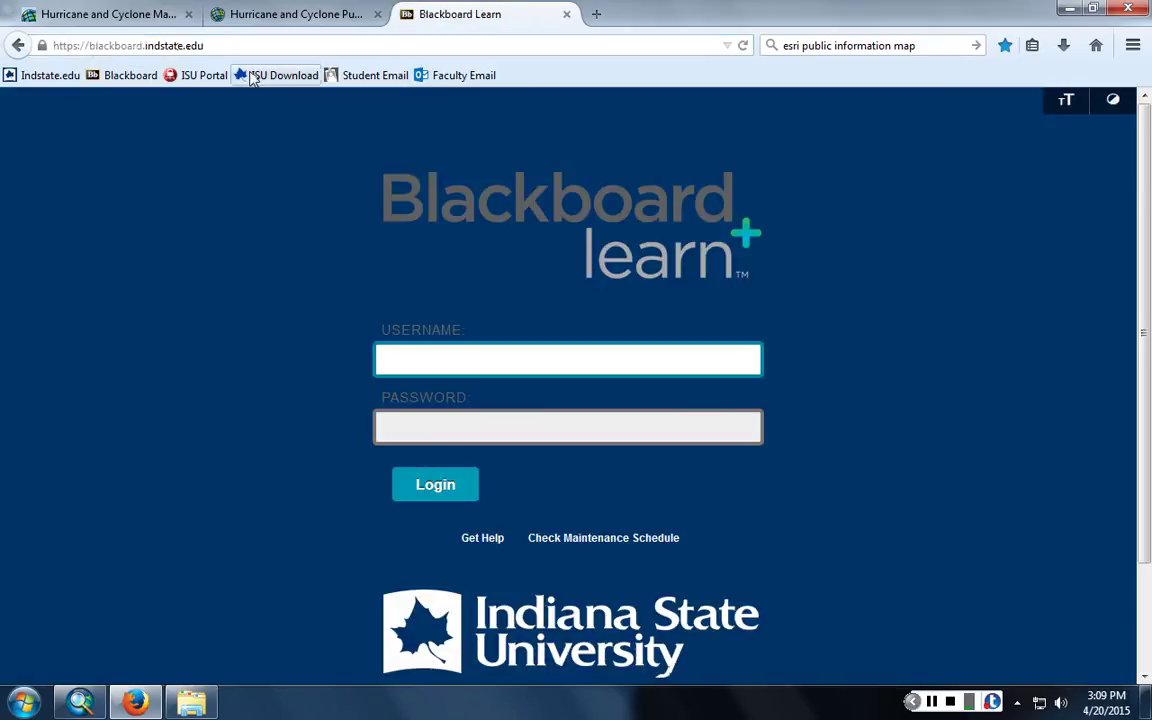
pyautogui.press('Tab')
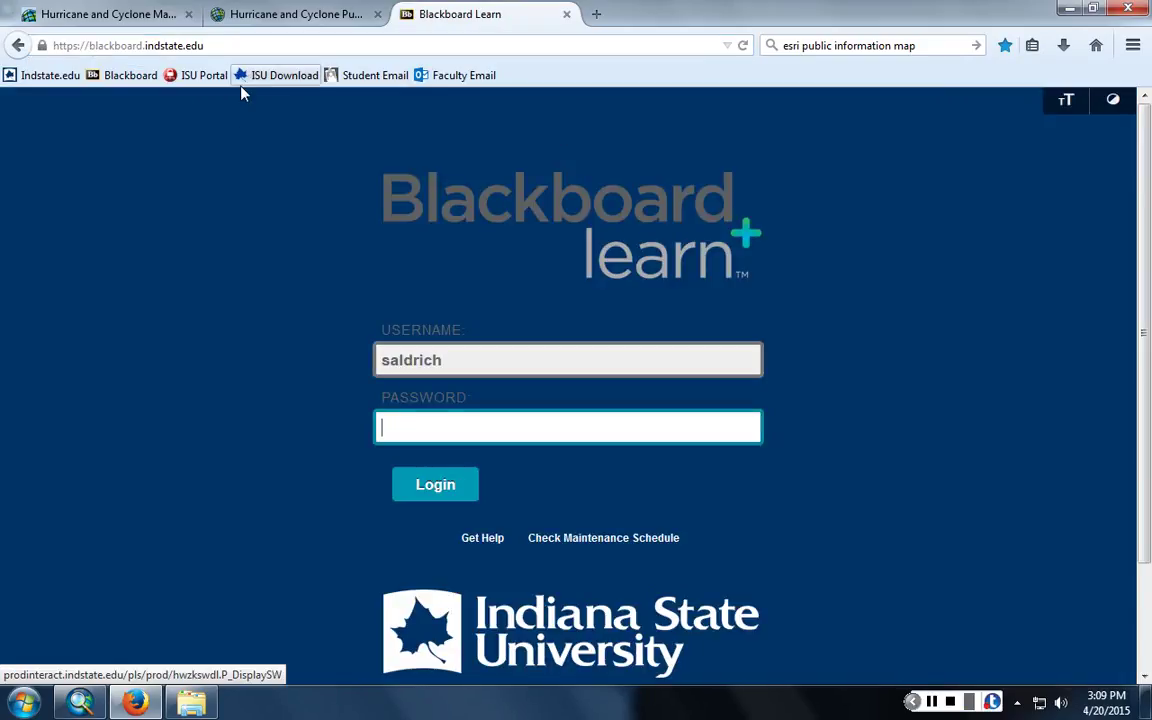
pyautogui.write('***********')
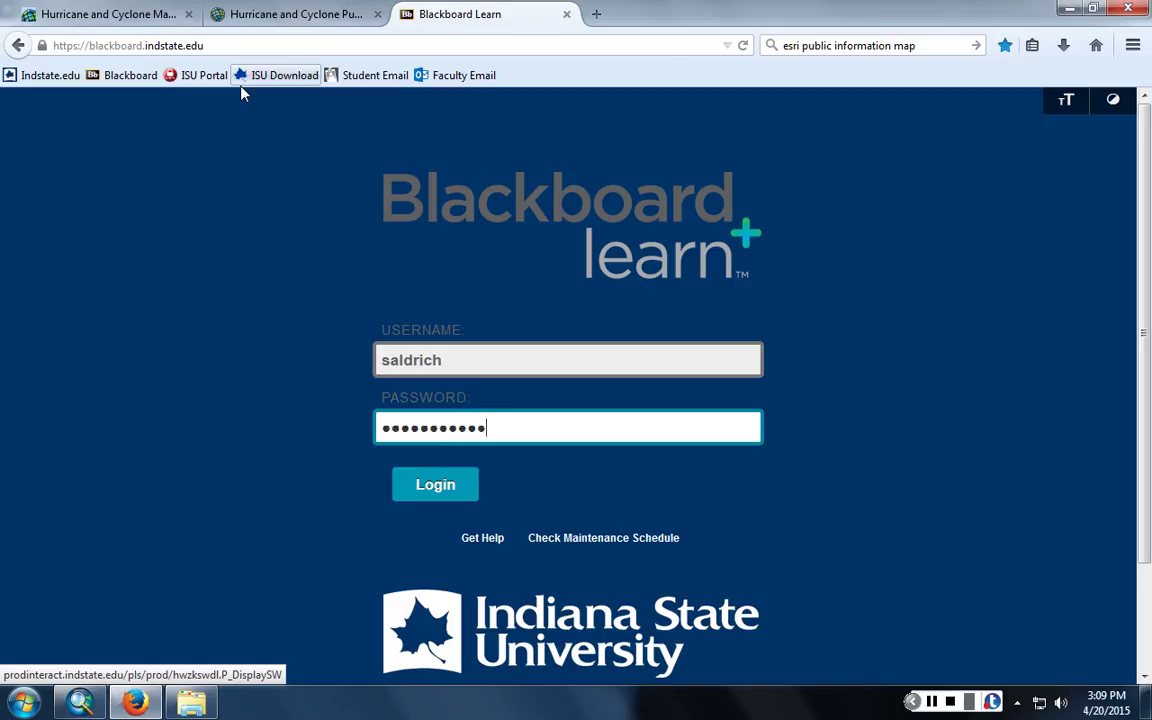
pyautogui.press('Return')
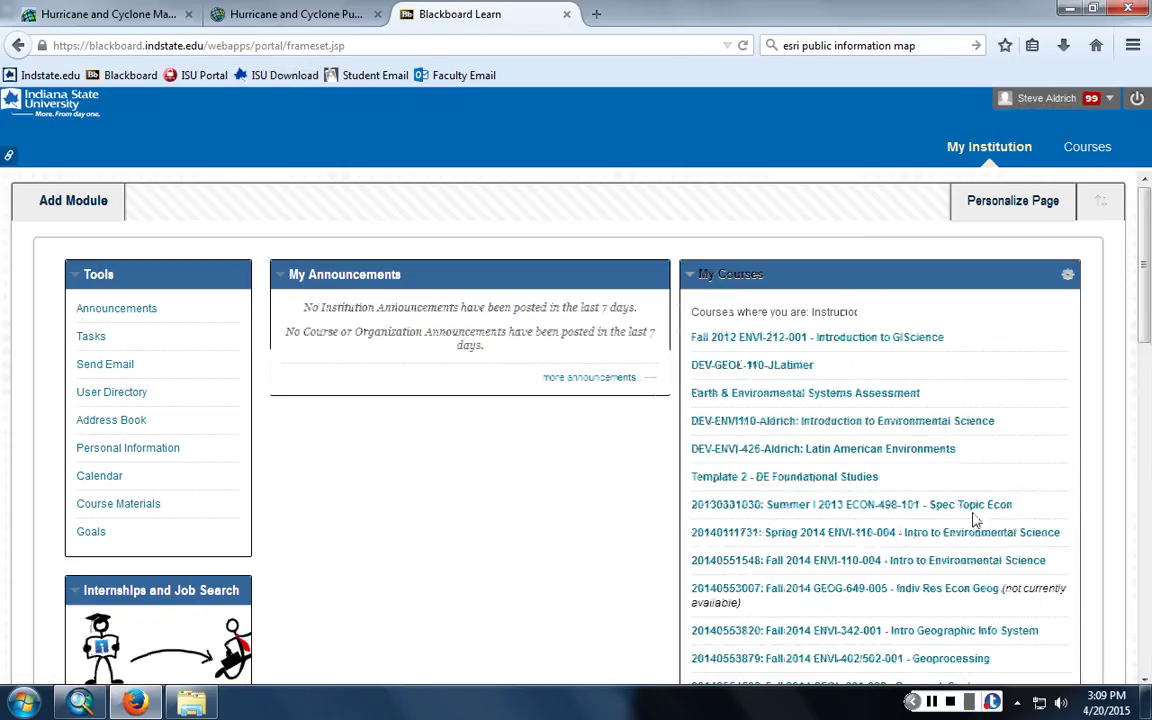
# - Open the Spring 2015 ENVI-401-001 course from the My Courses list
pyautogui.scroll(-5, 975, 519)
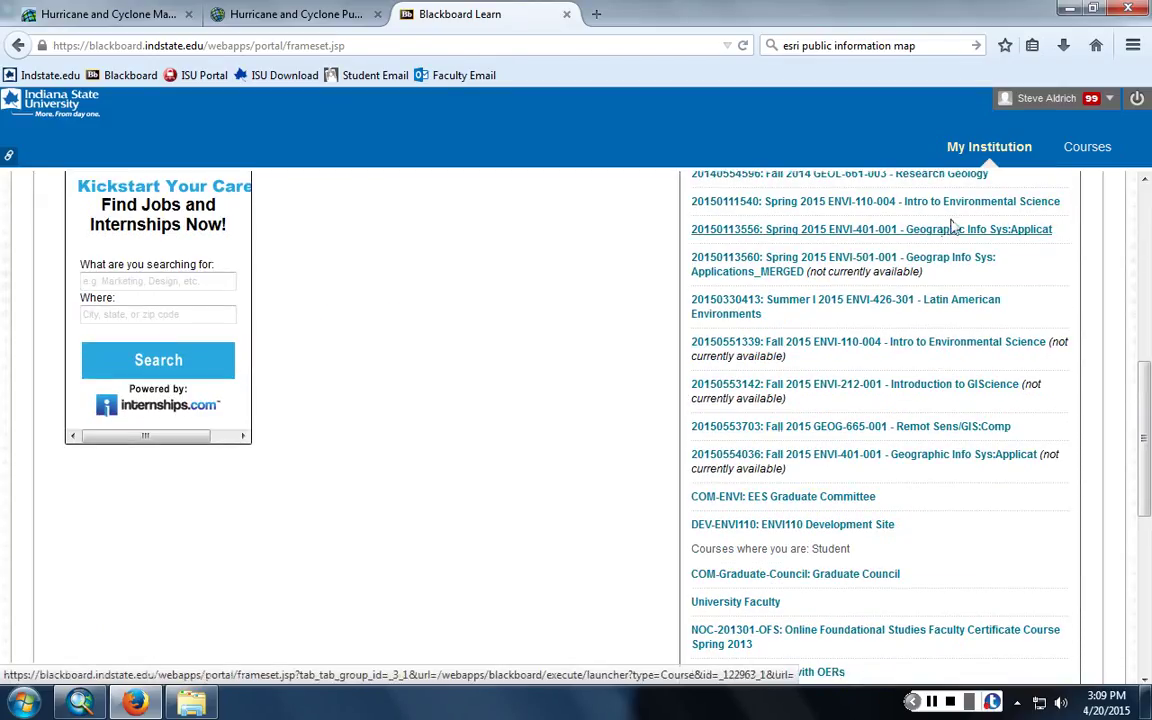
pyautogui.scroll(1, 952, 233)
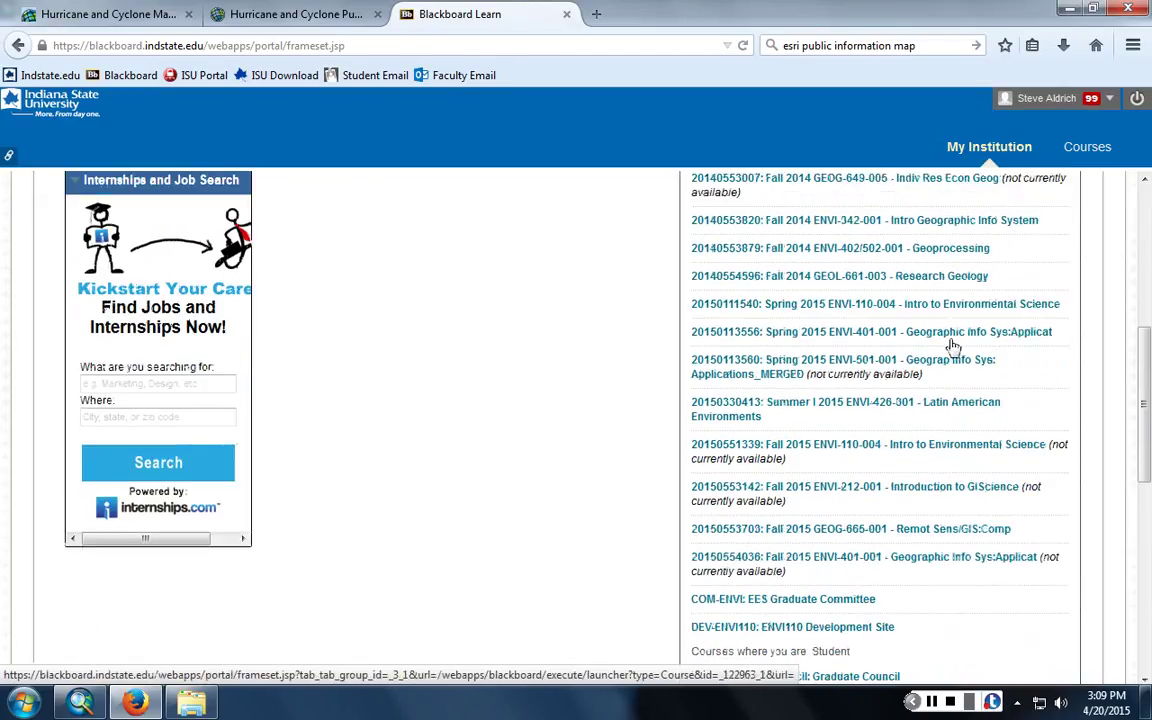
pyautogui.click(955, 334)
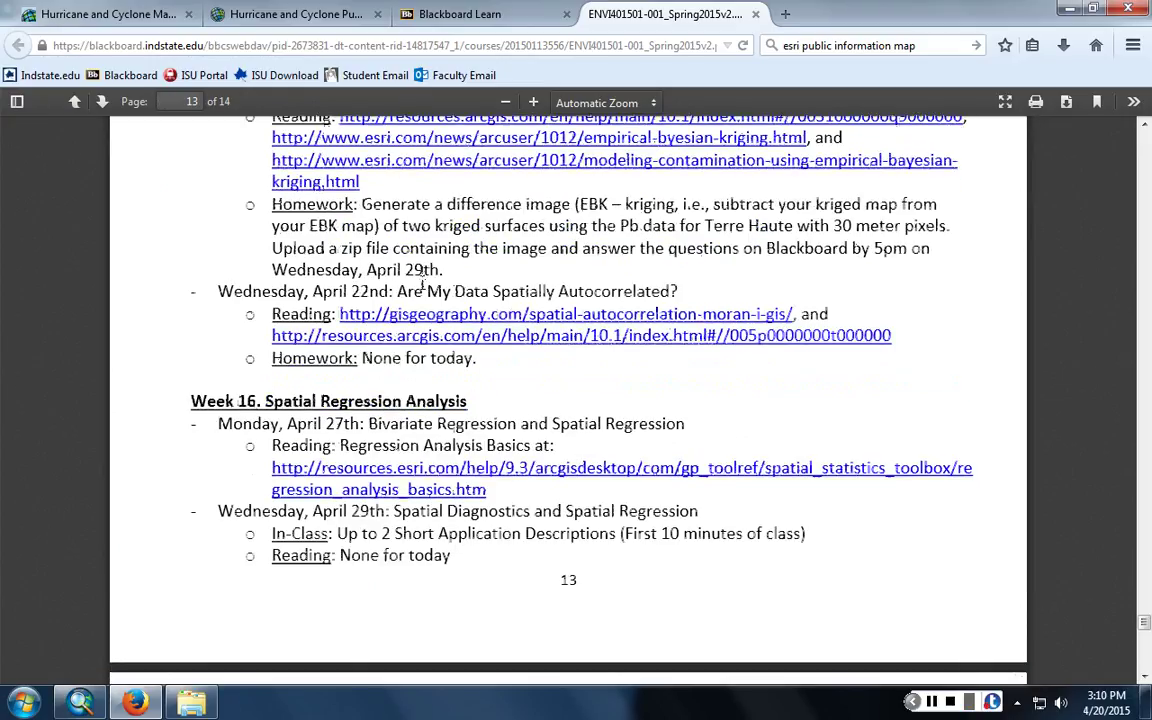
pyautogui.scroll(1, 422, 281)
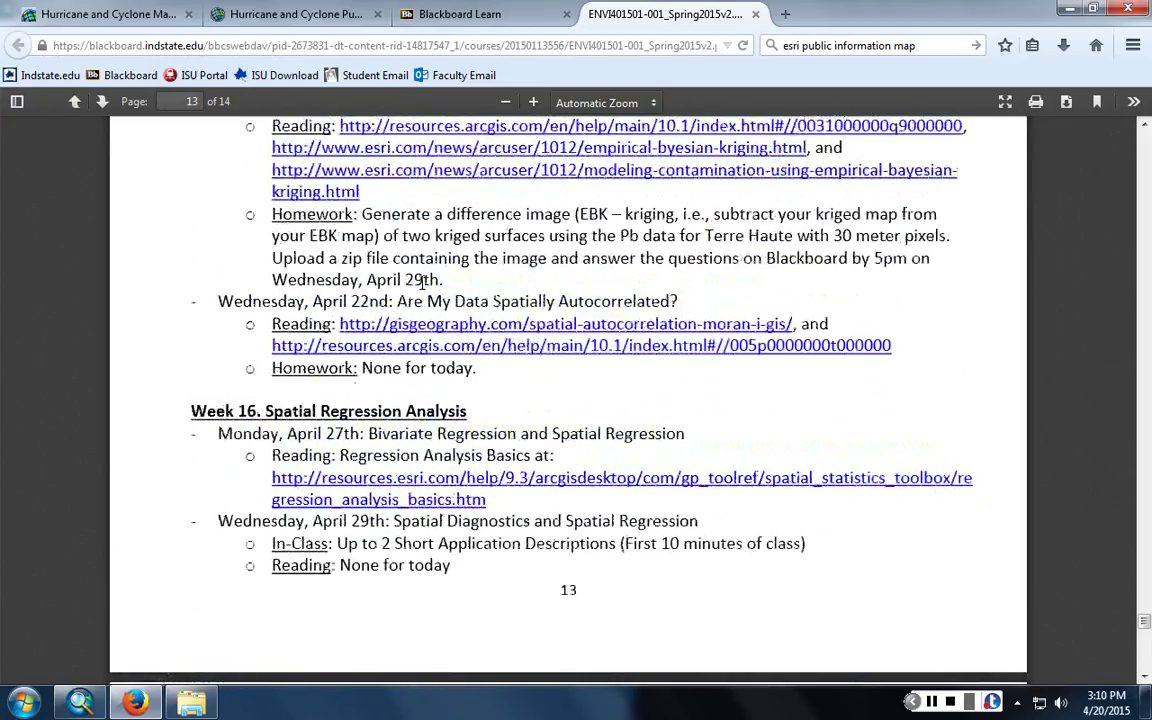
# - Read the difference-image homework on syllabus page 13, then return to ArcMap
pyautogui.hotkey('alt', 'Tab')
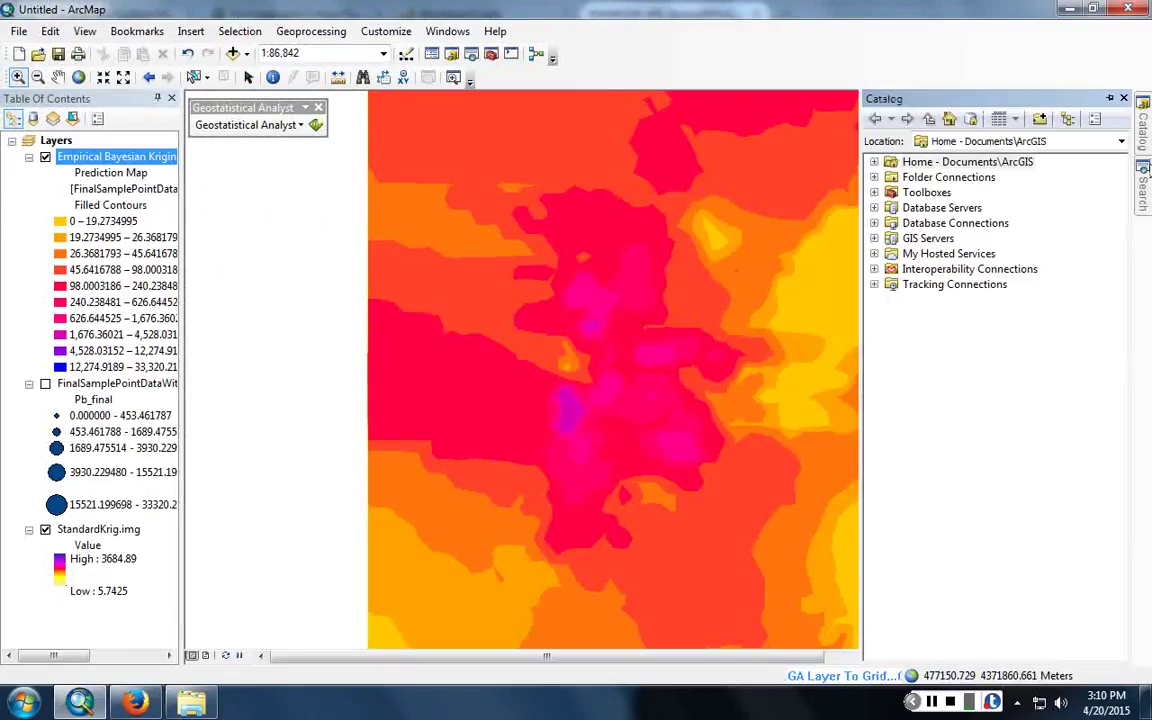
# - Open the Raster Calculator from the search results and focus the Map Algebra expression box
pyautogui.moveTo(1143, 185)
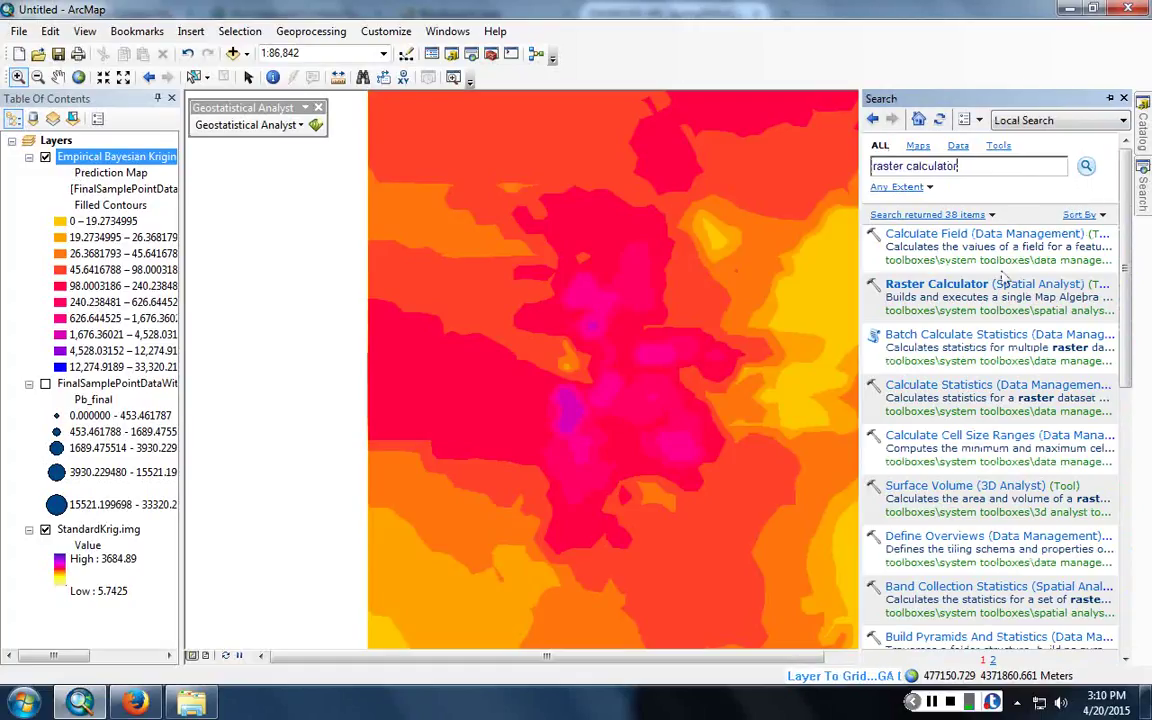
pyautogui.click(995, 290)
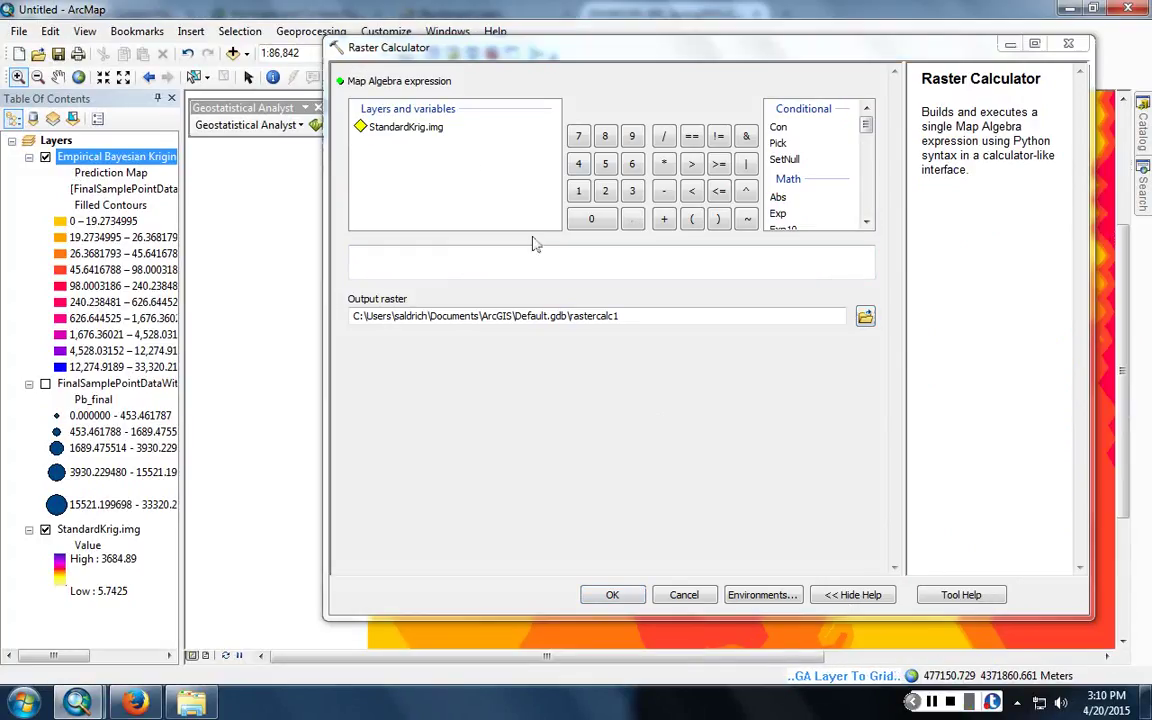
pyautogui.click(537, 268)
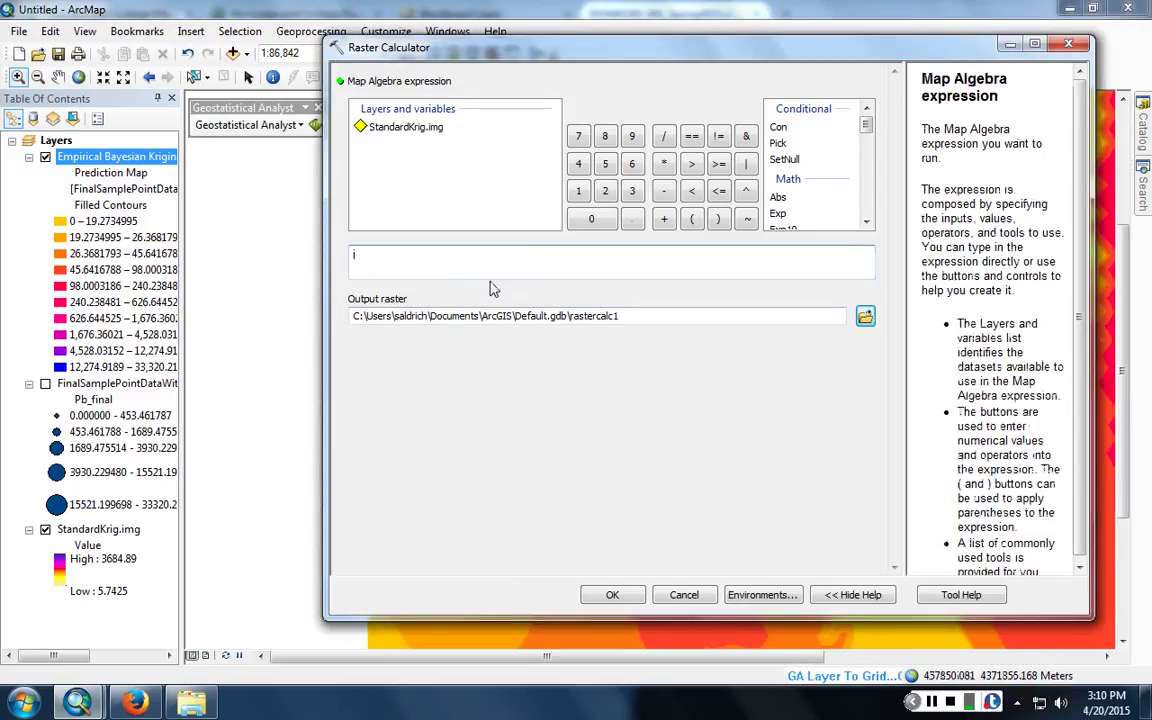
# - Build the expression EBK.img - "StandardKrig.img" in the Raster Calculator
pyautogui.doubleClick(390, 128)
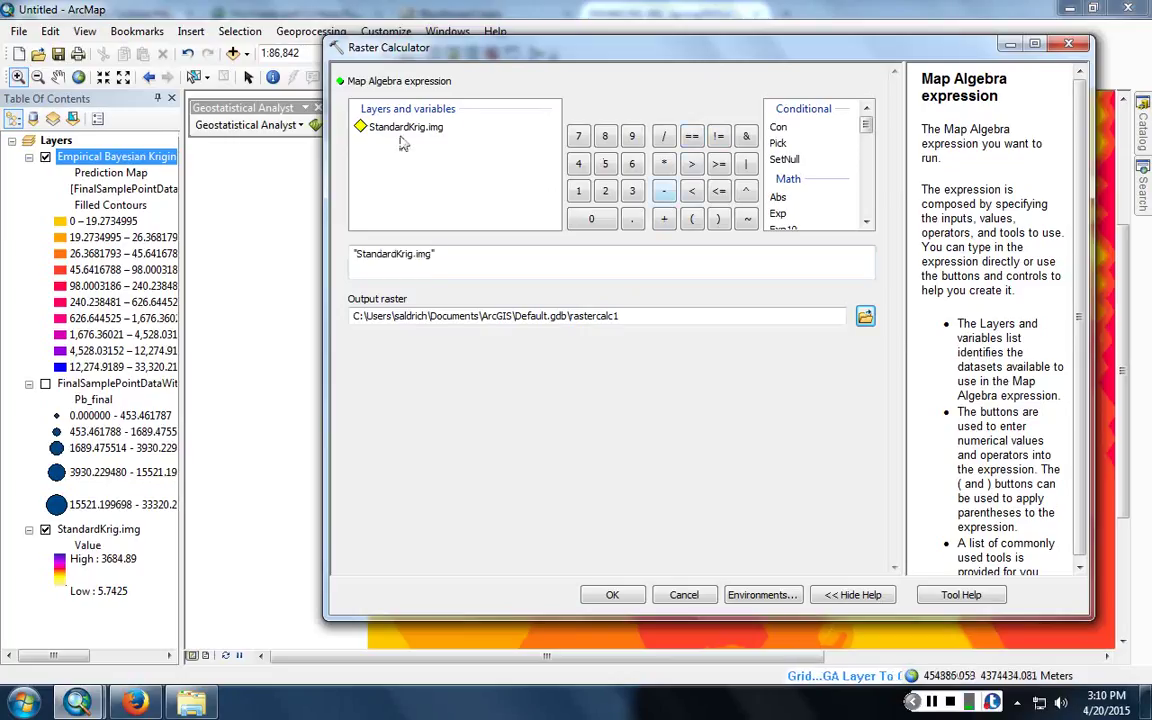
pyautogui.click(665, 192)
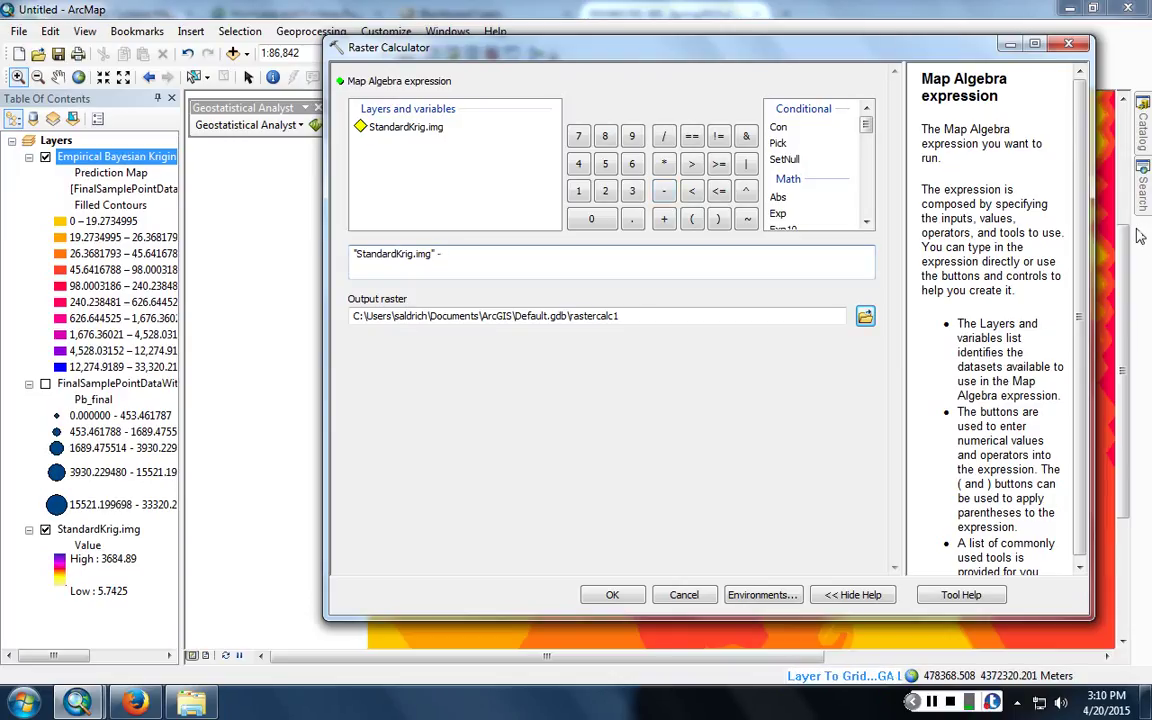
pyautogui.press('BackSpace')
pyautogui.press('BackSpace')
pyautogui.press('BackSpace')
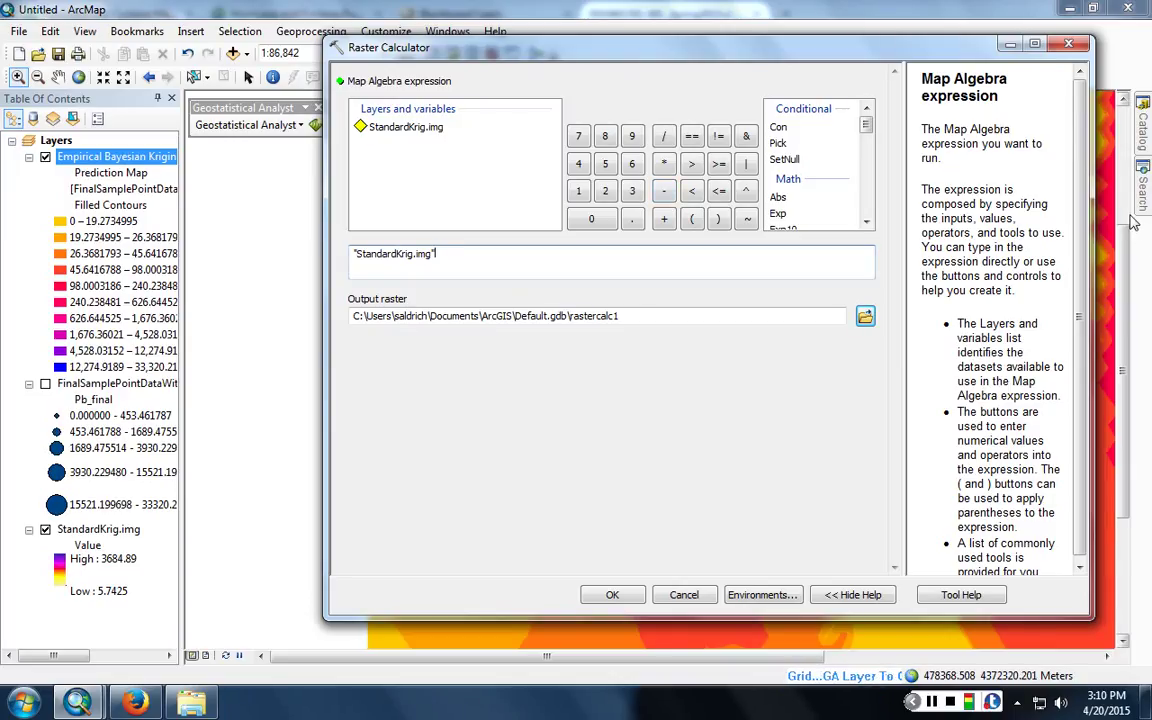
pyautogui.write('EBK io')
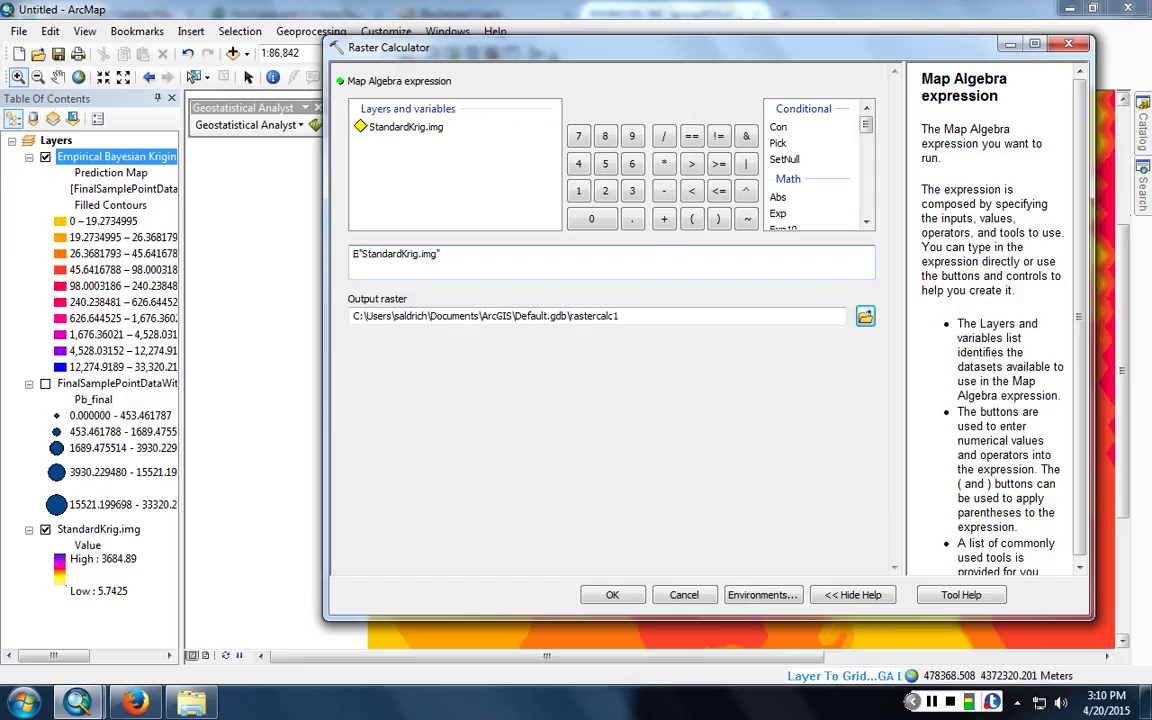
pyautogui.press('BackSpace')
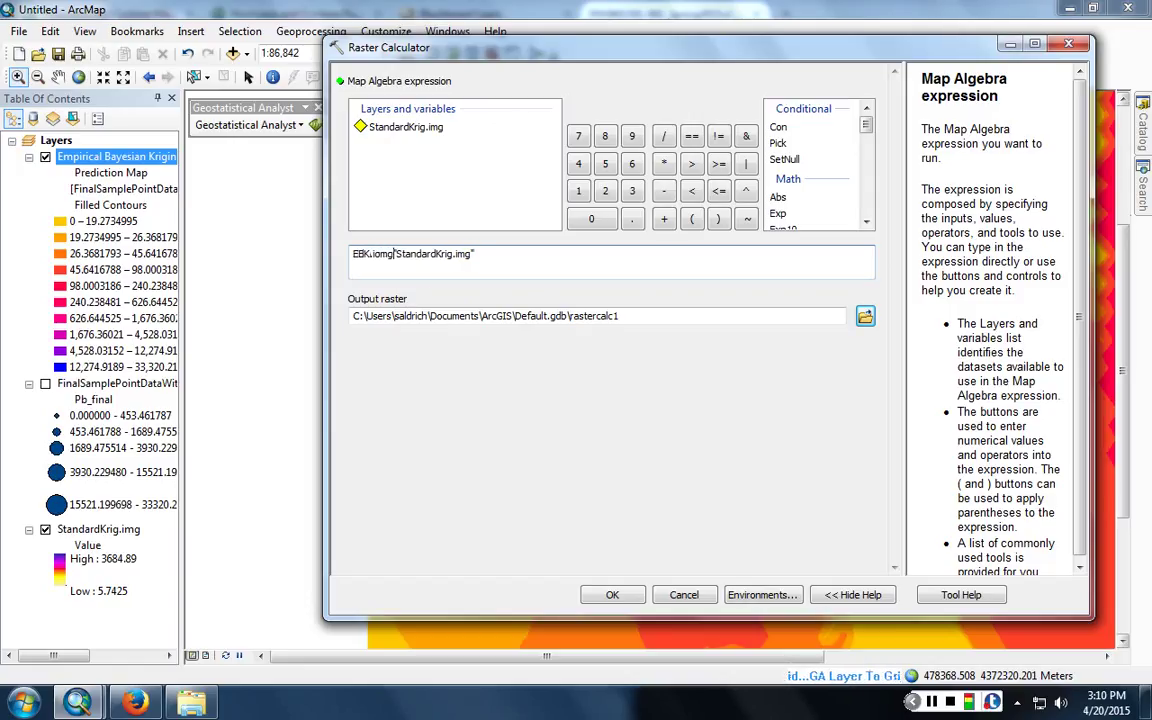
pyautogui.write('mg =')
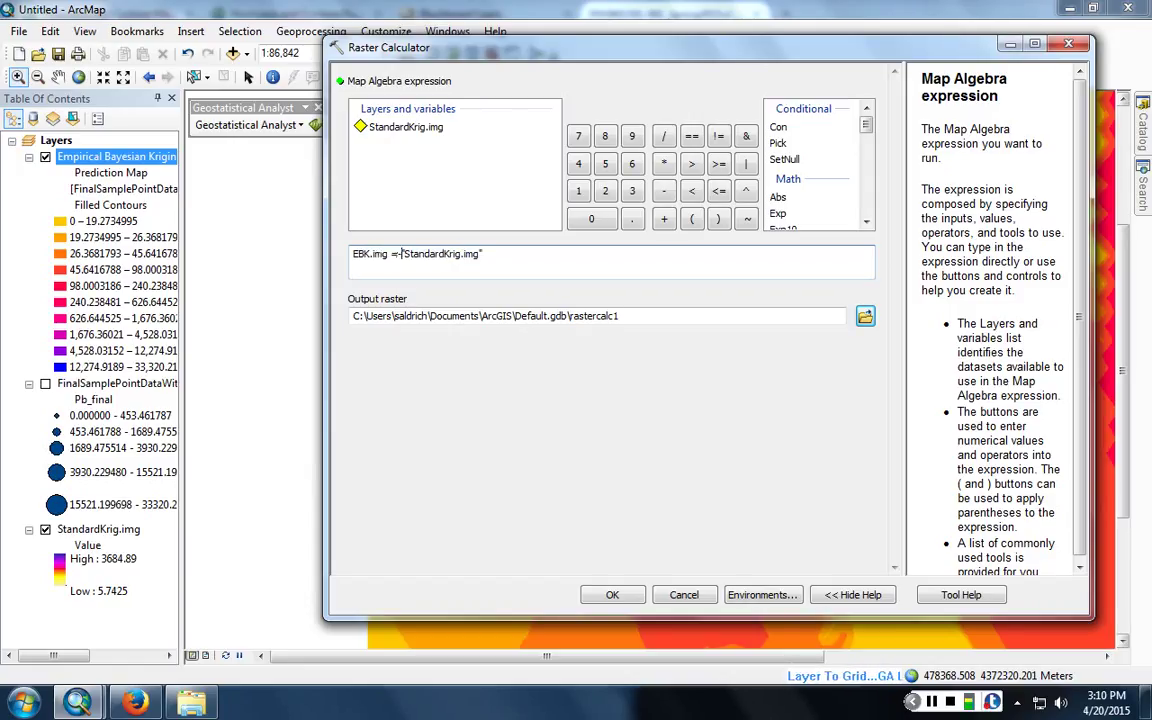
pyautogui.press('BackSpace')
pyautogui.press('BackSpace')
pyautogui.write('-')
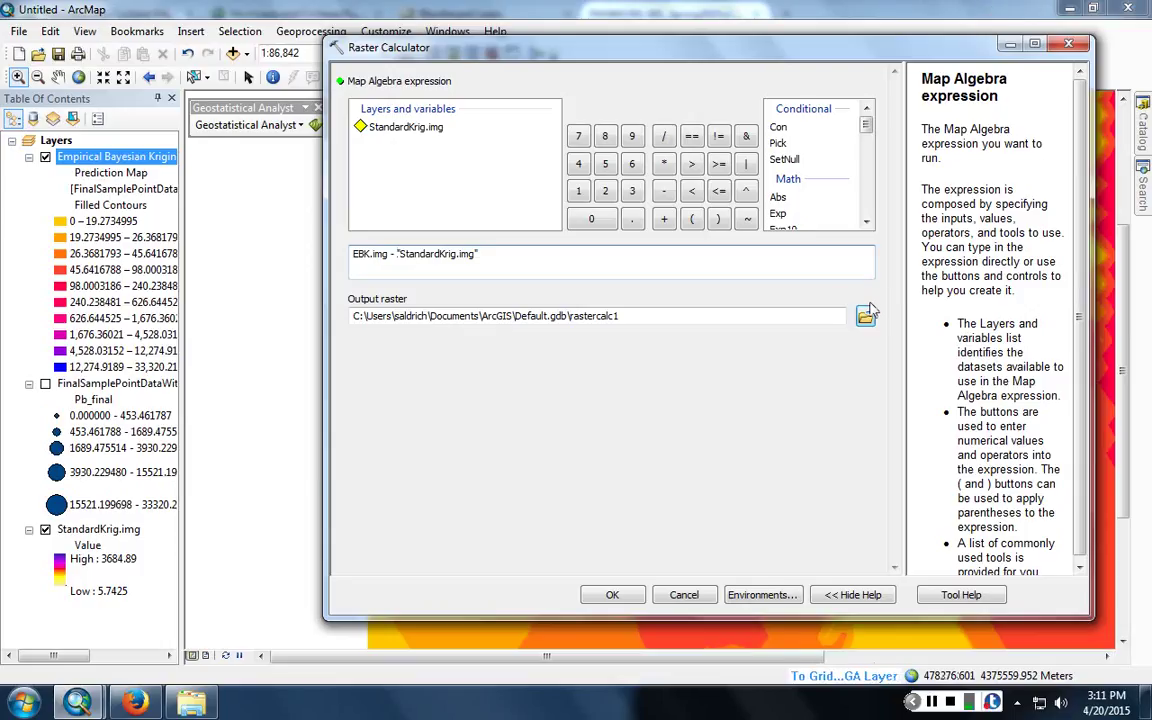
pyautogui.click(865, 316)
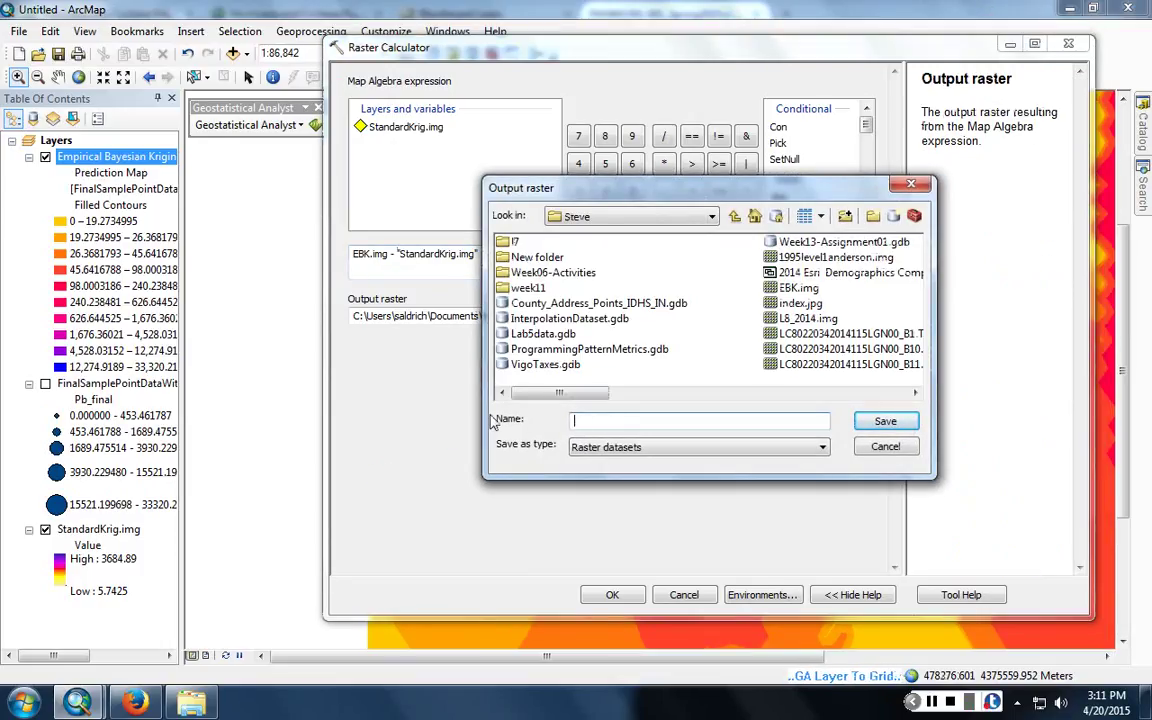
# - Save the output raster as an .img file named after the user in the drive E folder
pyautogui.write('Aldrich.')
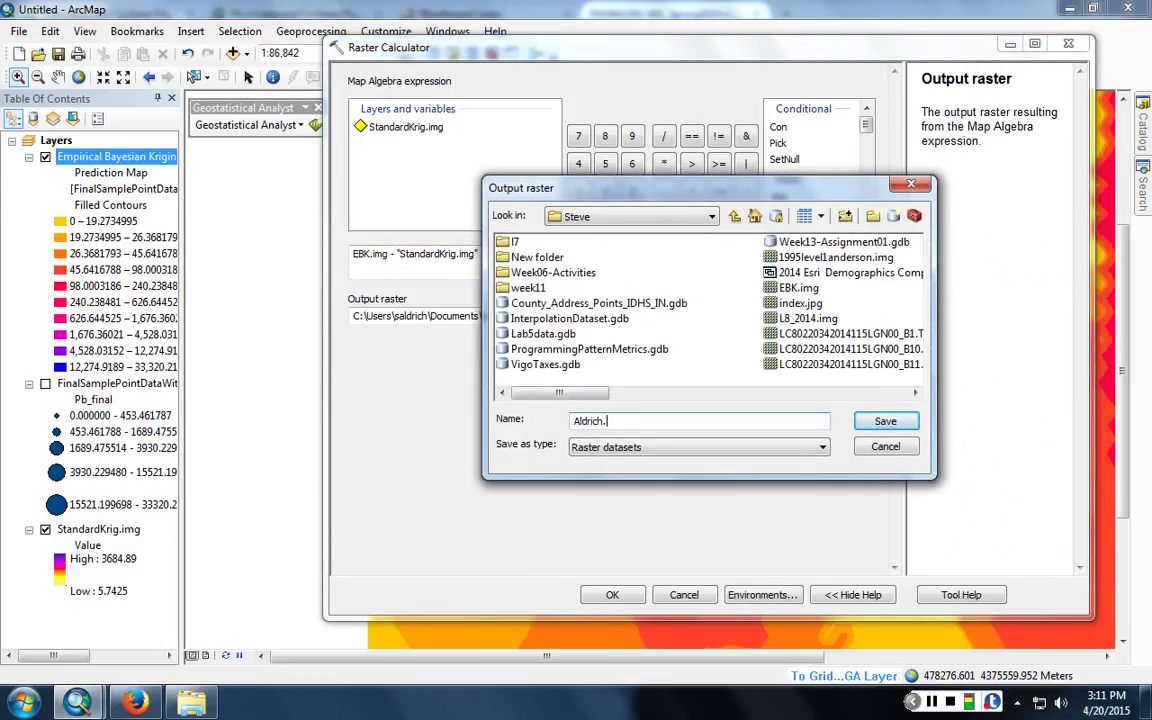
pyautogui.write('img')
pyautogui.press('Return')
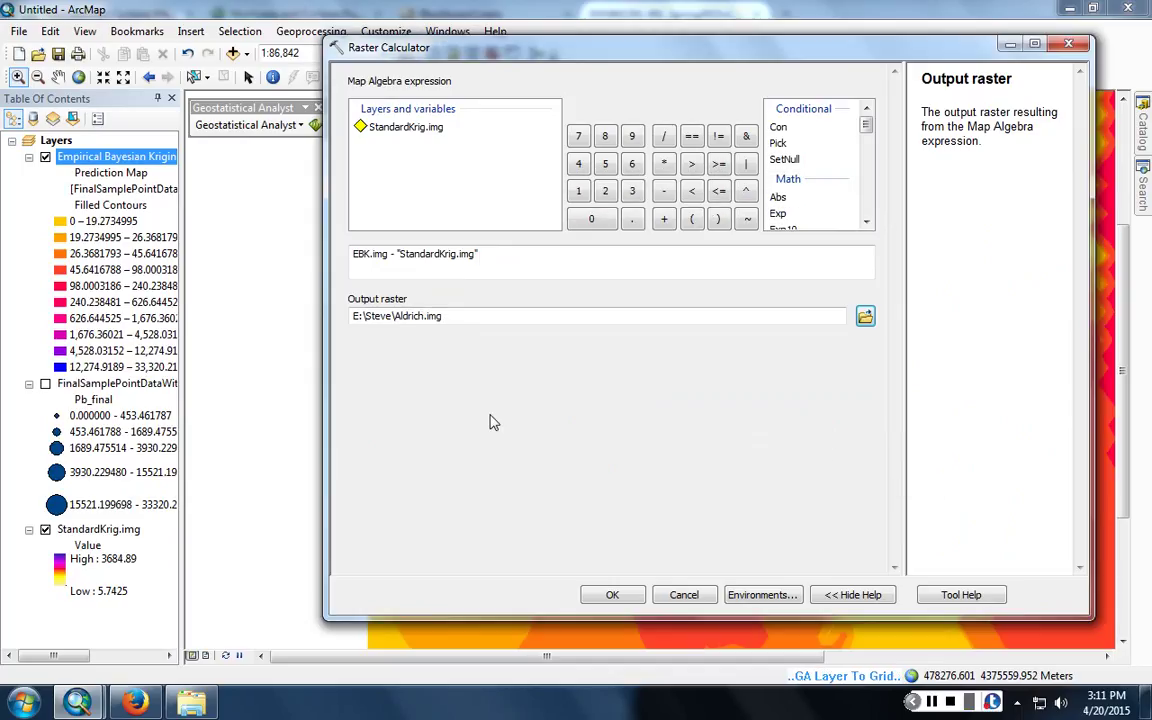